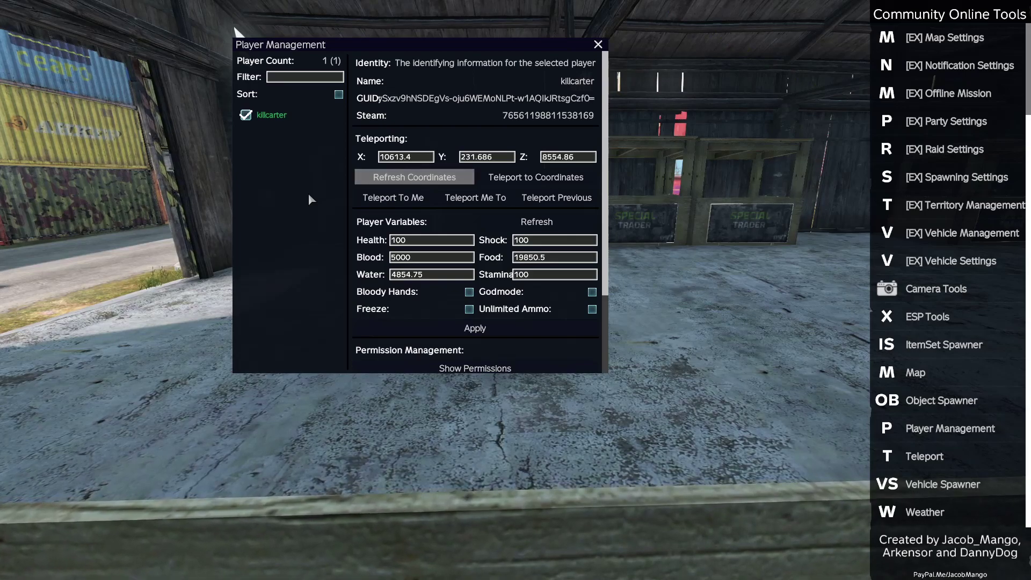
- Close Player Management and move the character from the current trader stall to the next trader position in the barn
key("Escape")
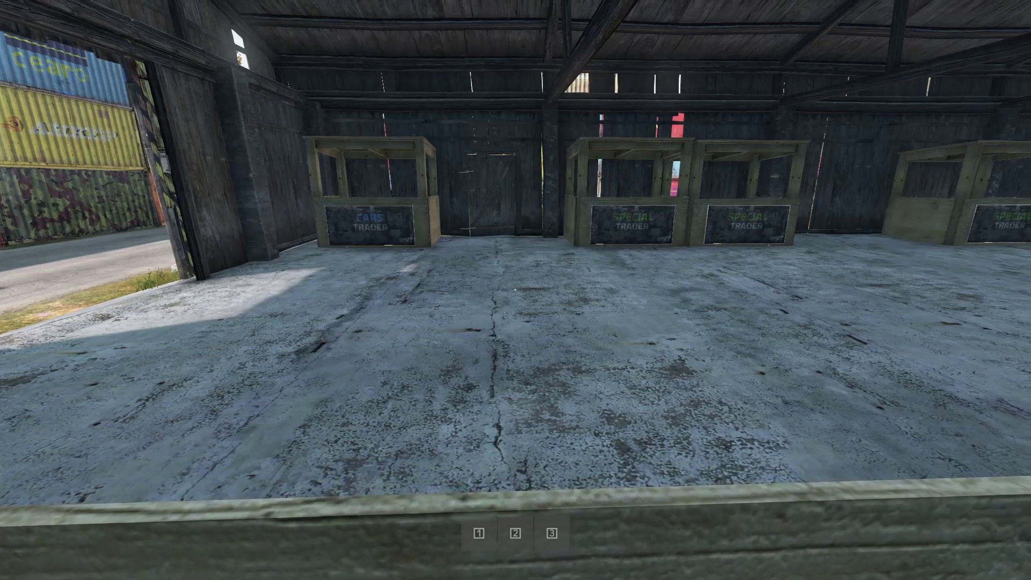
key("w")
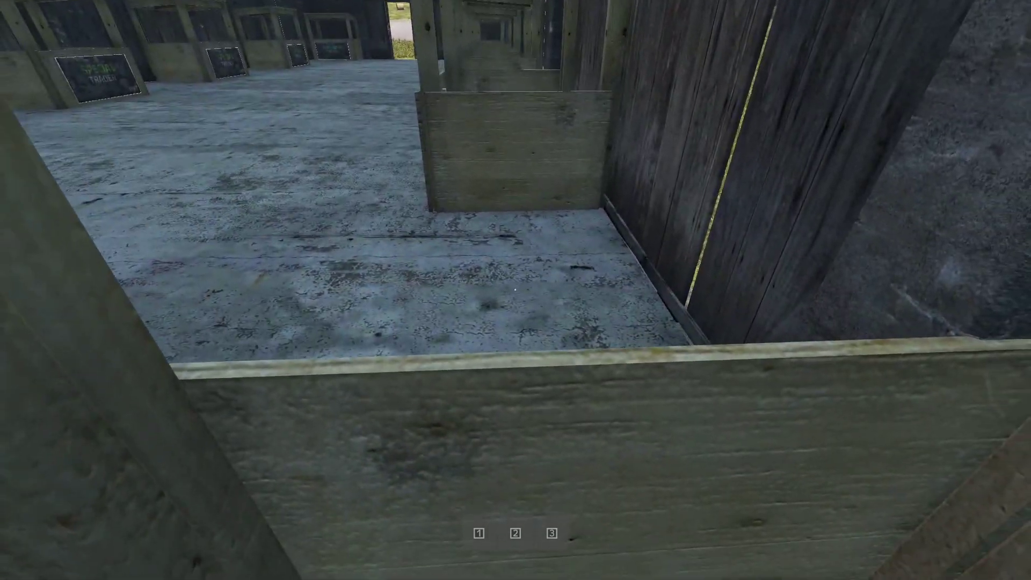
key("h")
key("h")
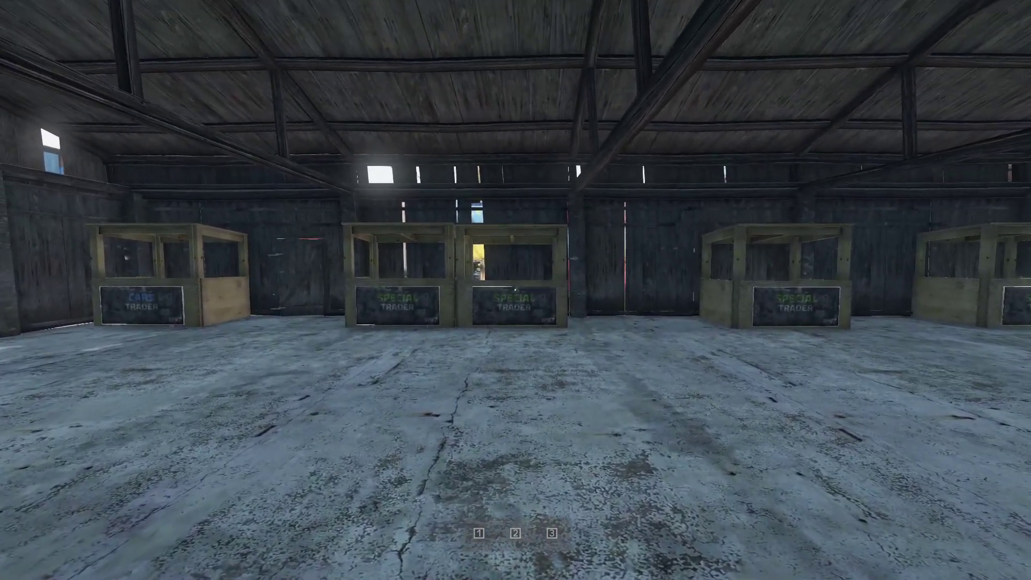
- Refresh the selected player's coordinates in Player Management to read the trader position inside the barn
key("y")
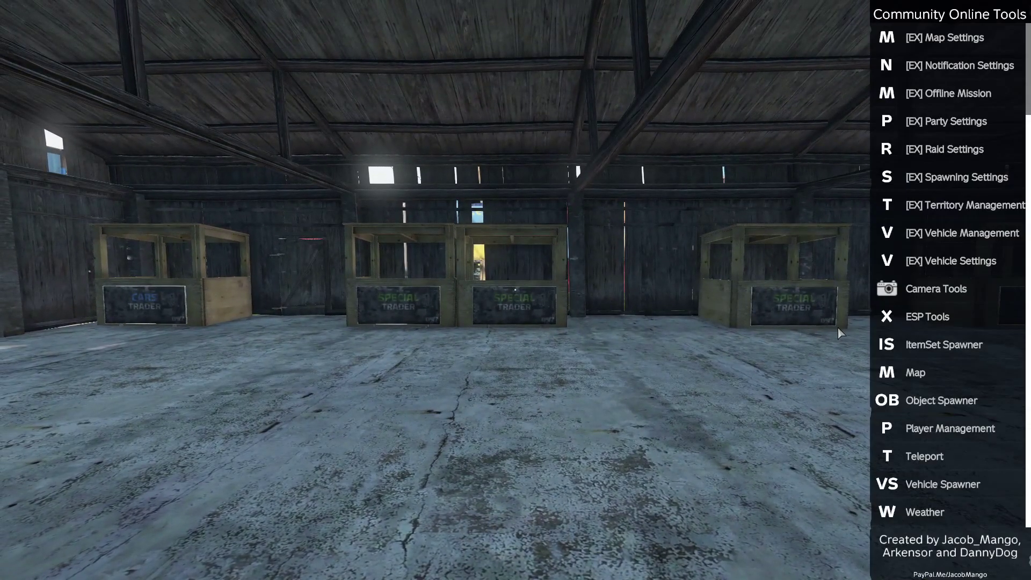
left_click(911, 430)
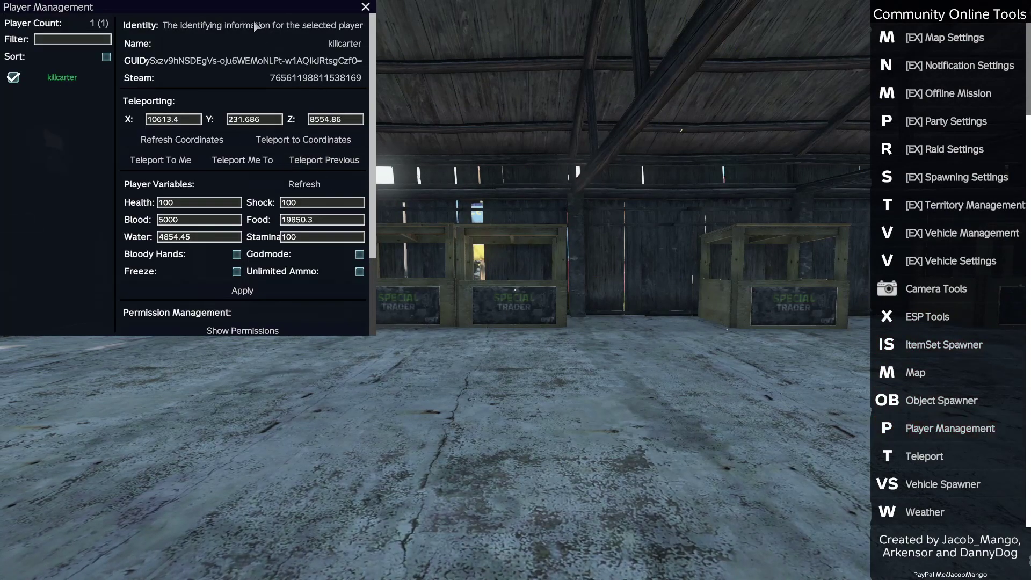
left_click_drag(250, 4, 494, 33)
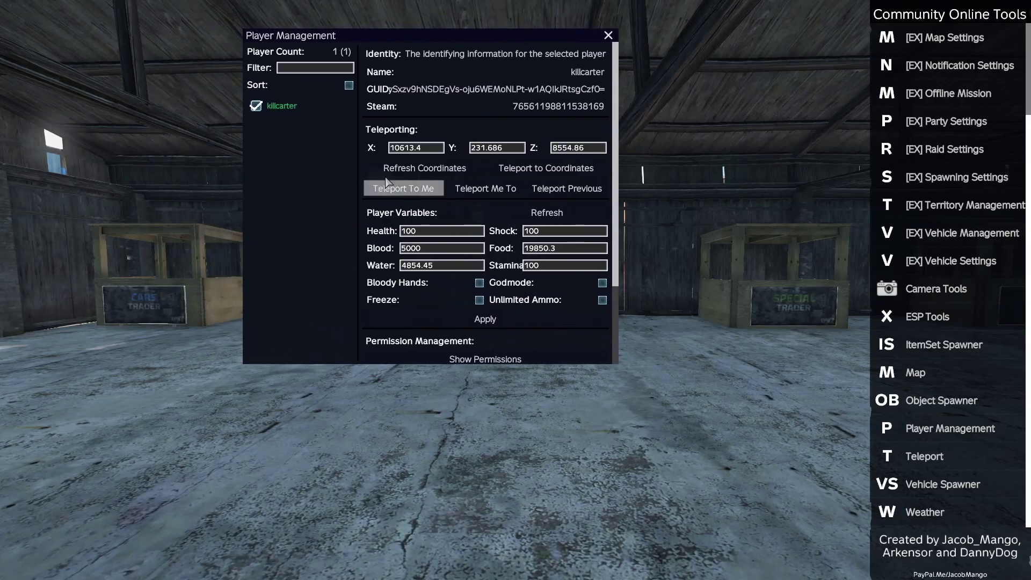
left_click(406, 169)
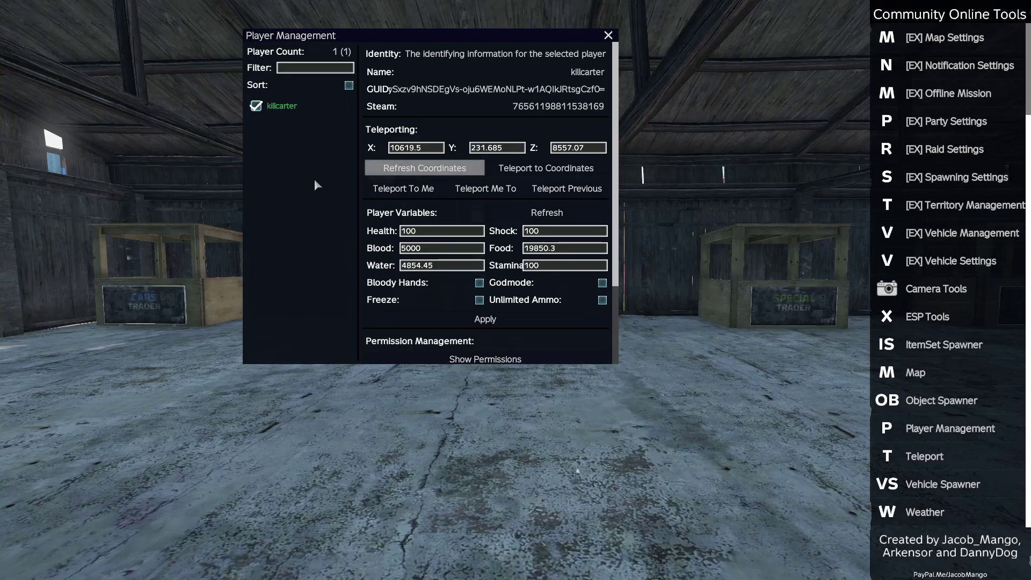
key("Escape")
- Walk out of the stall and through the barn, examining the row of trader stalls up to the Consumables Trader
key("w")
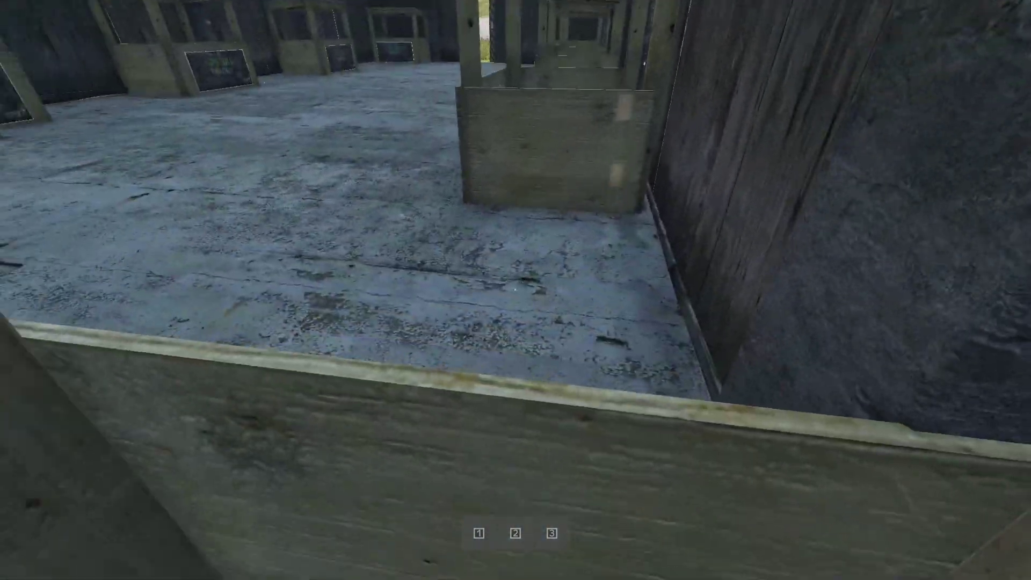
key("h")
key("a")
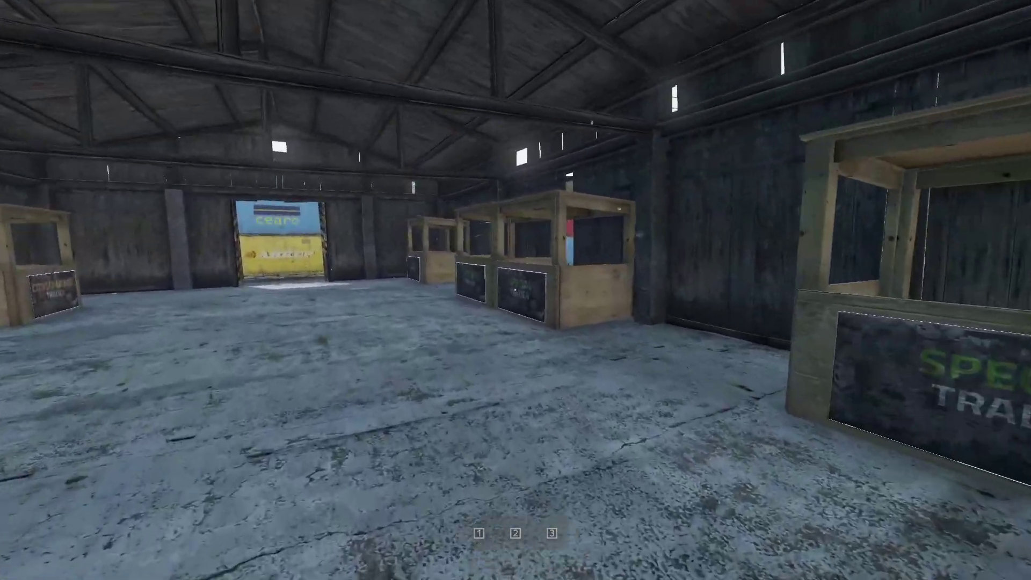
key("w")
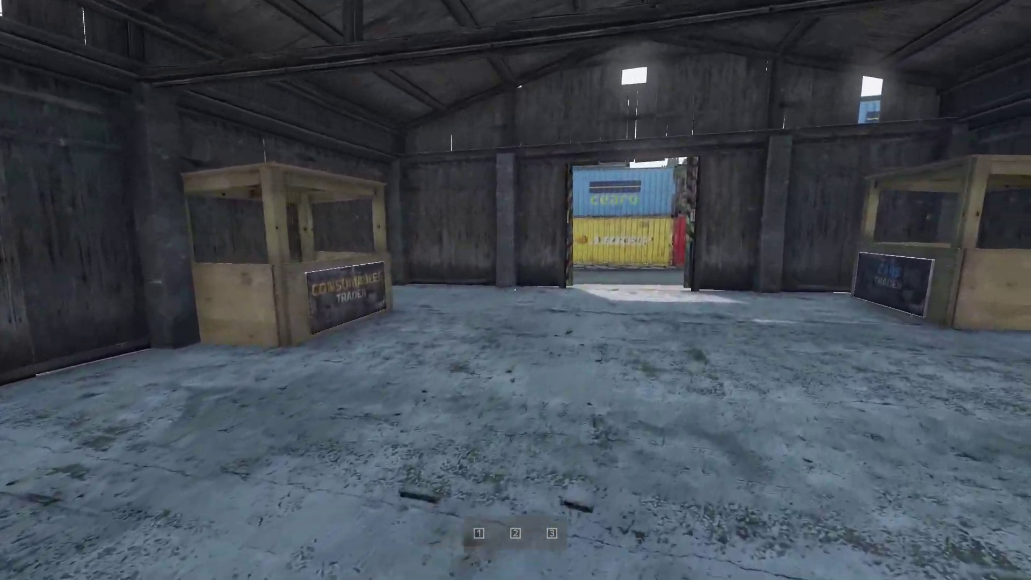
key("w")
key("w")
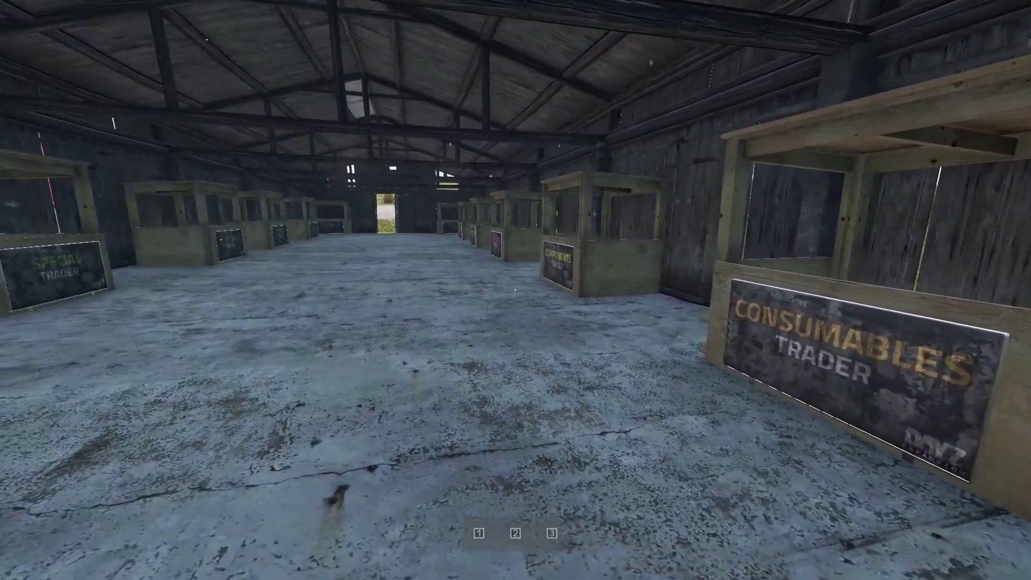
key("w")
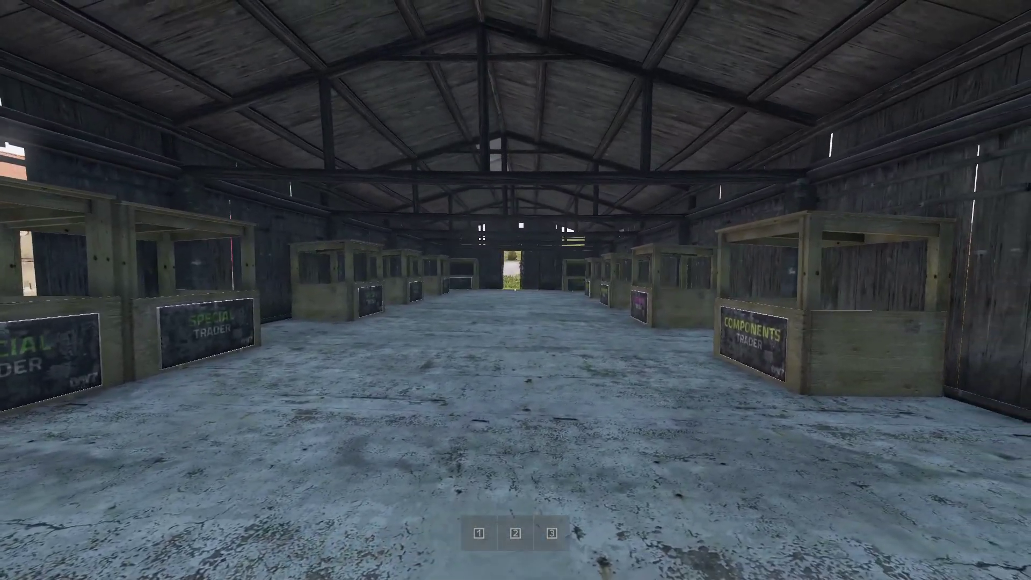
key("w")
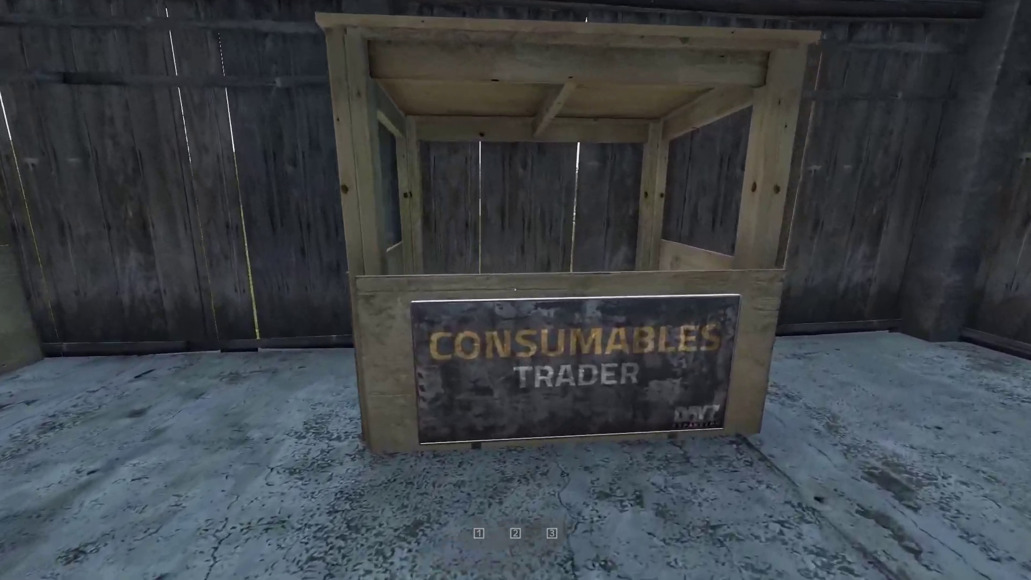
- Move the character to the grass beside the road facing the containers and refresh its coordinates in Player Management
key("s")
key("s")
key("s")
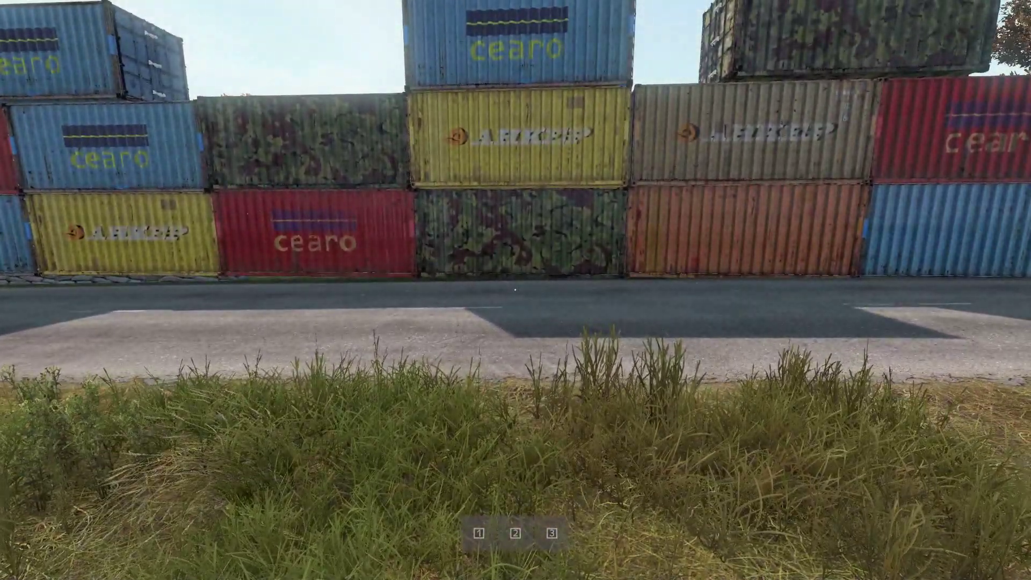
key("y")
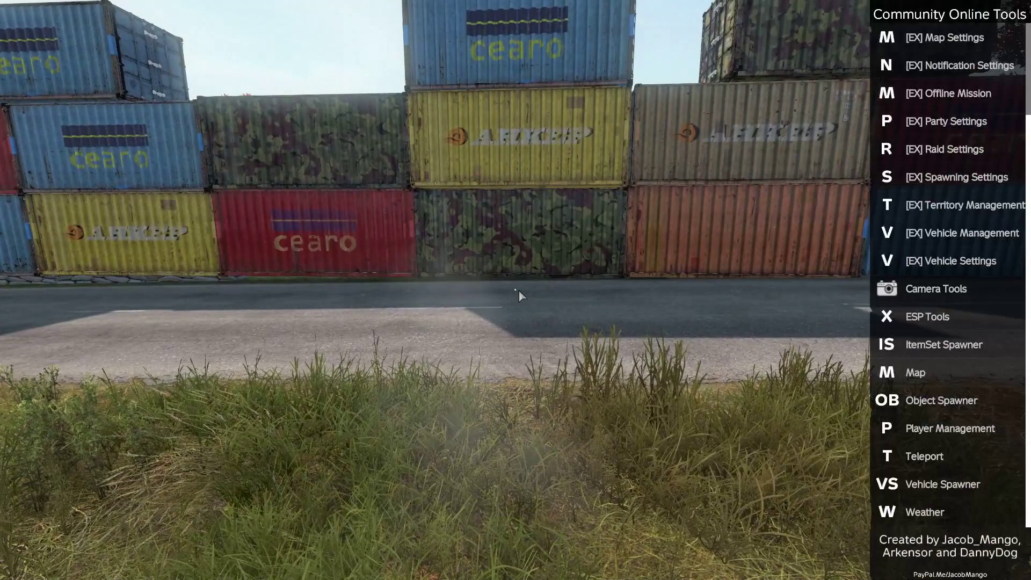
left_click(932, 429)
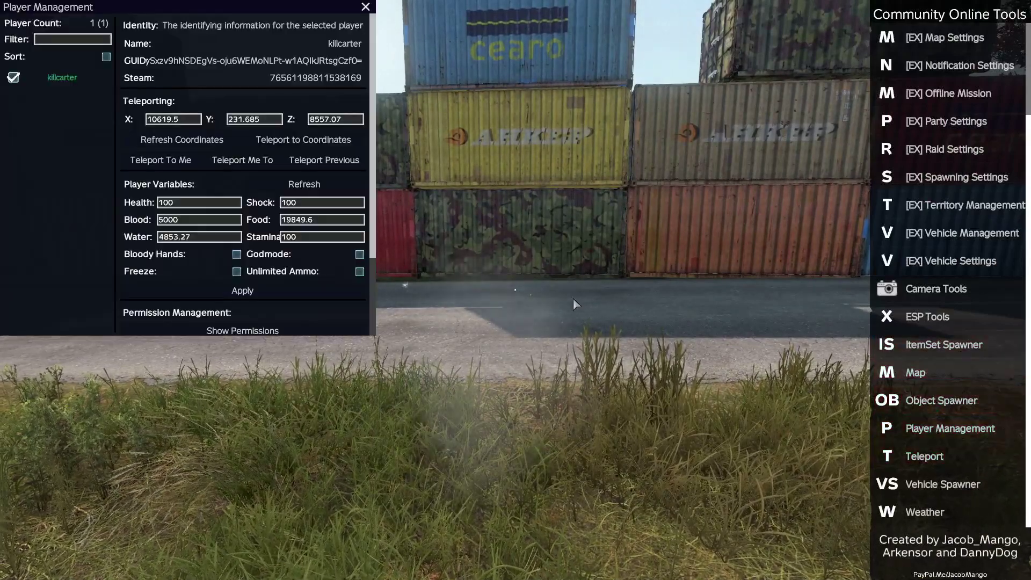
left_click(39, 77)
left_click_drag(297, 3, 541, 37)
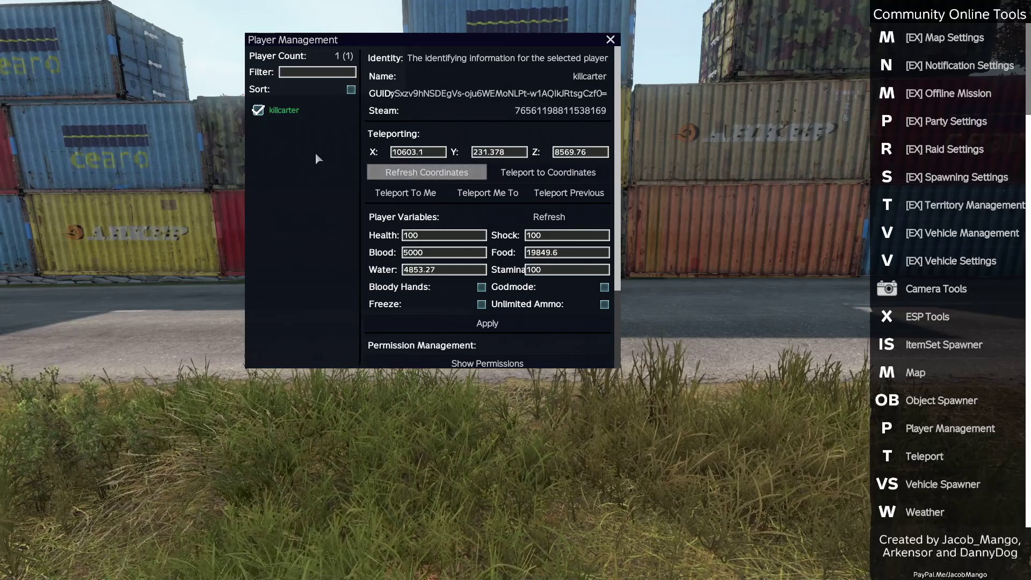
key("Escape")
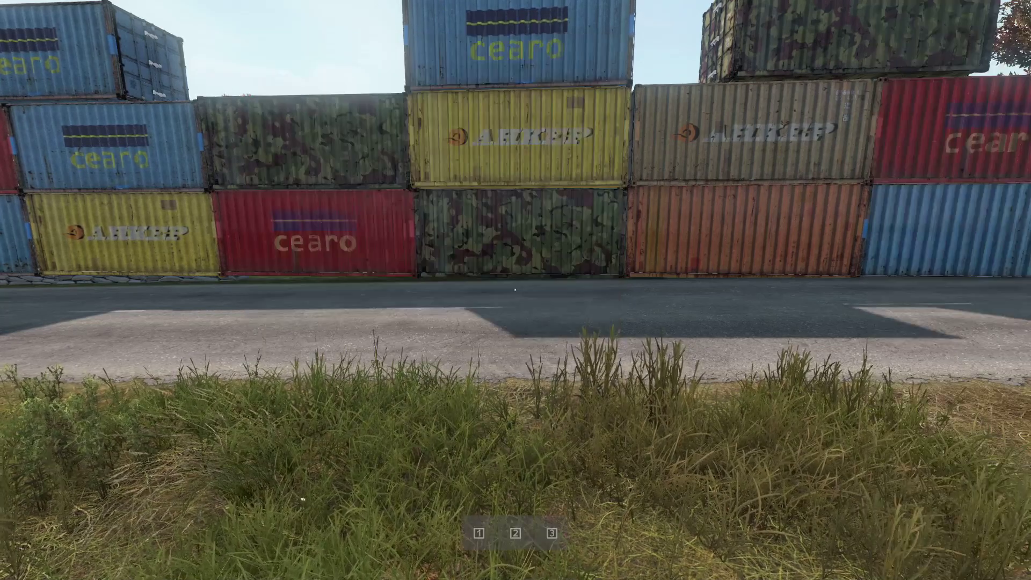
- Walk through the trader barn and around its front entrance, examining the stalls, water pump, road and container walls
key("d")
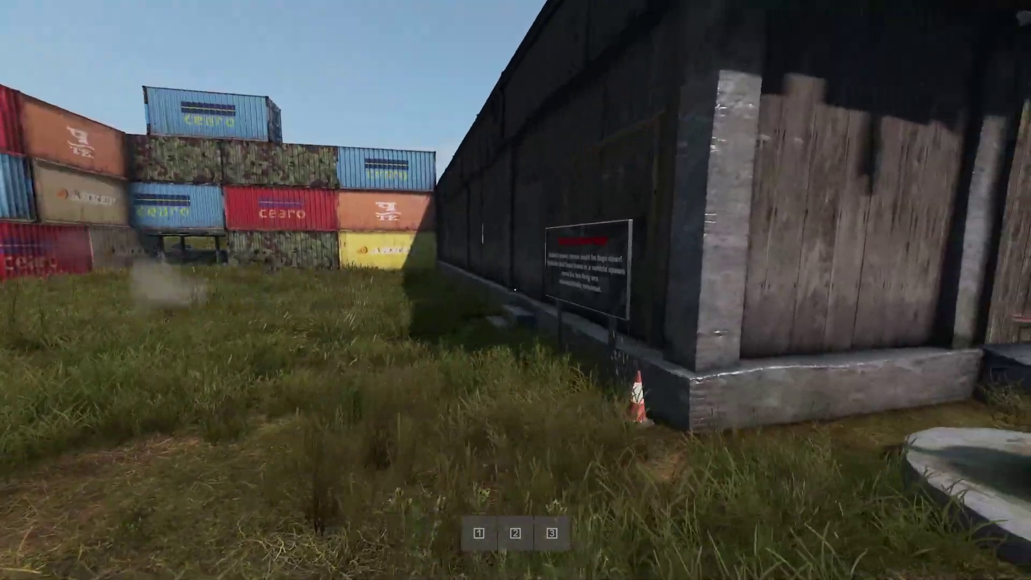
key("w")
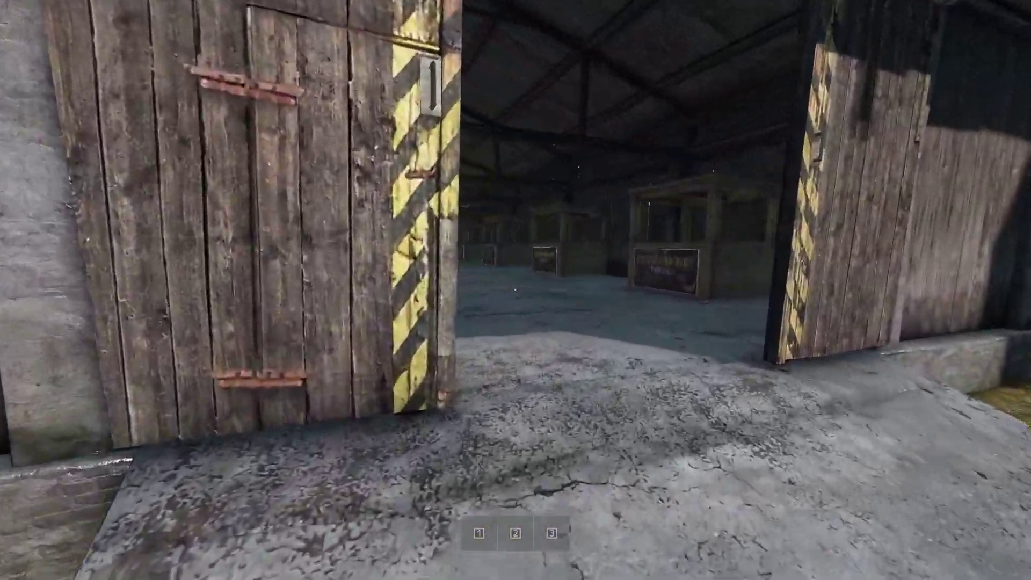
key("w")
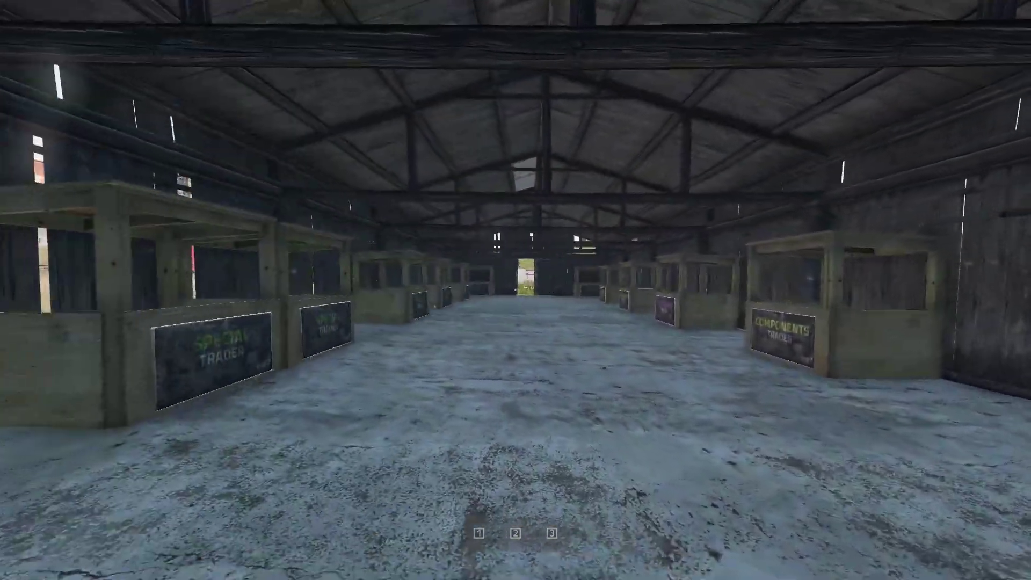
key("w")
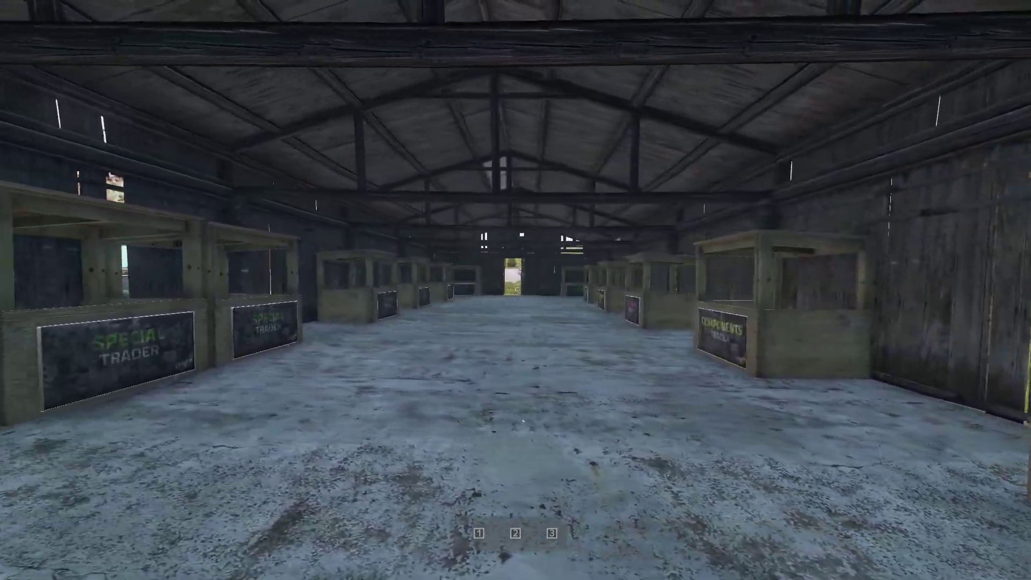
key("w")
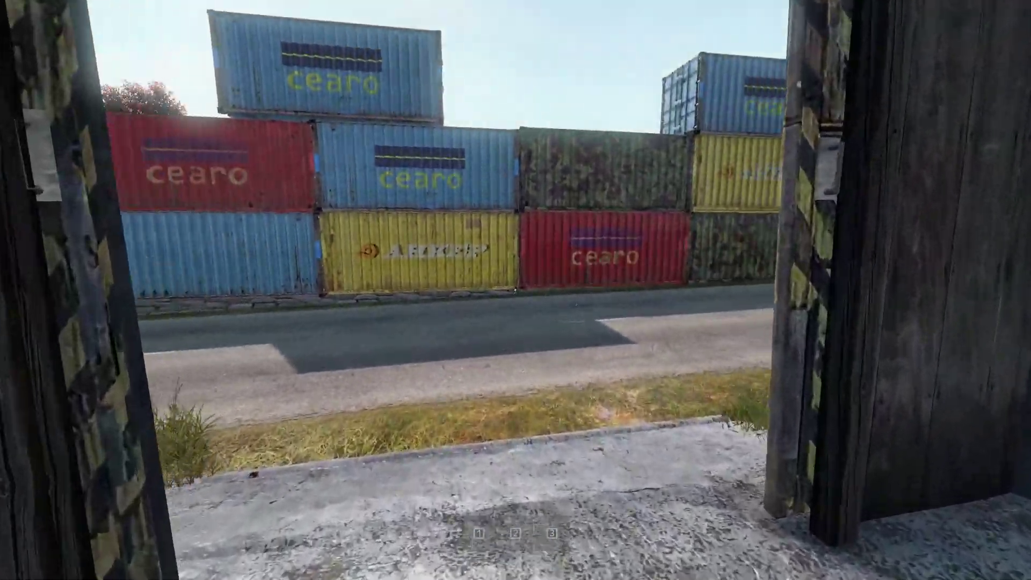
key("w")
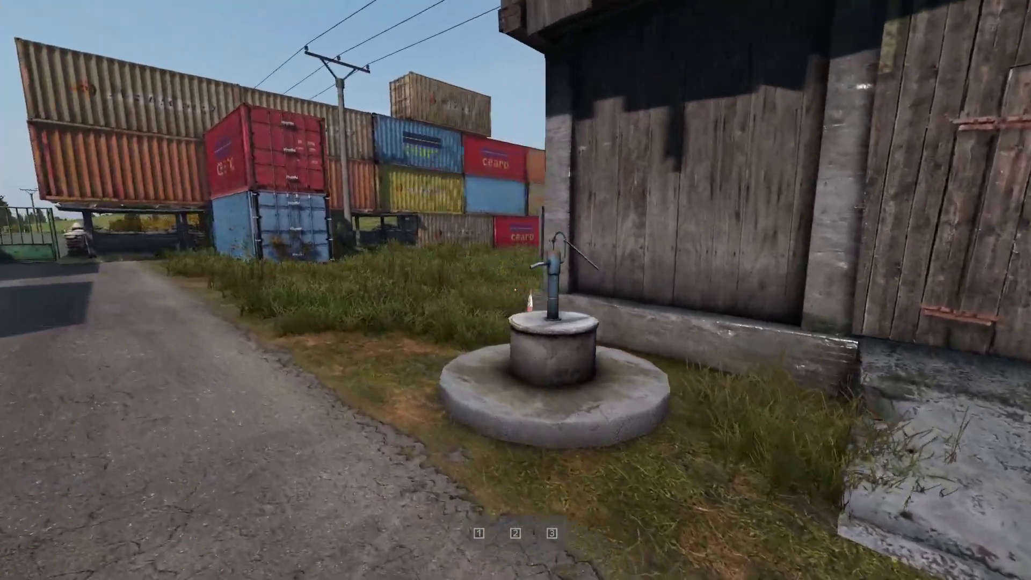
key("w")
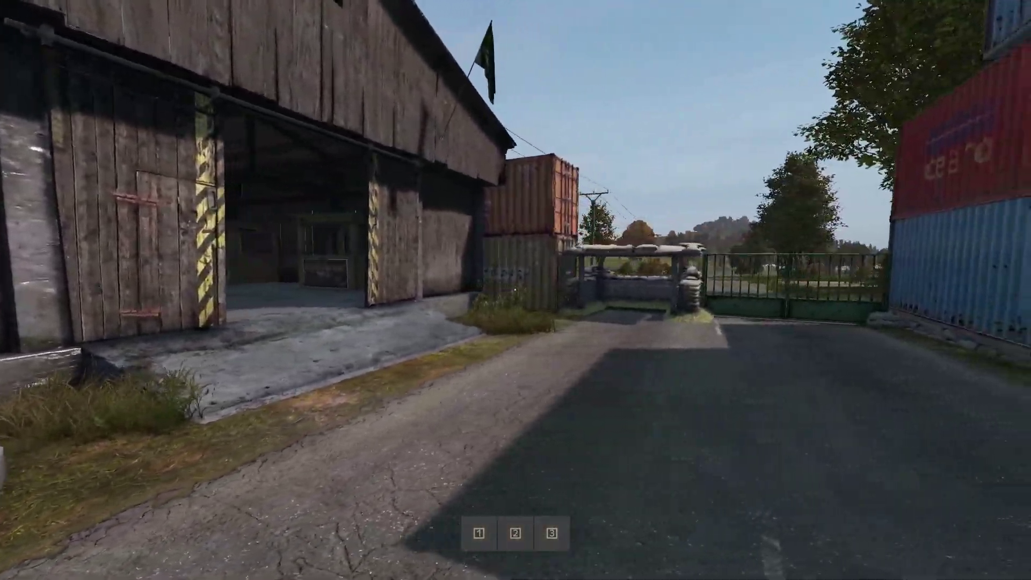
key("w")
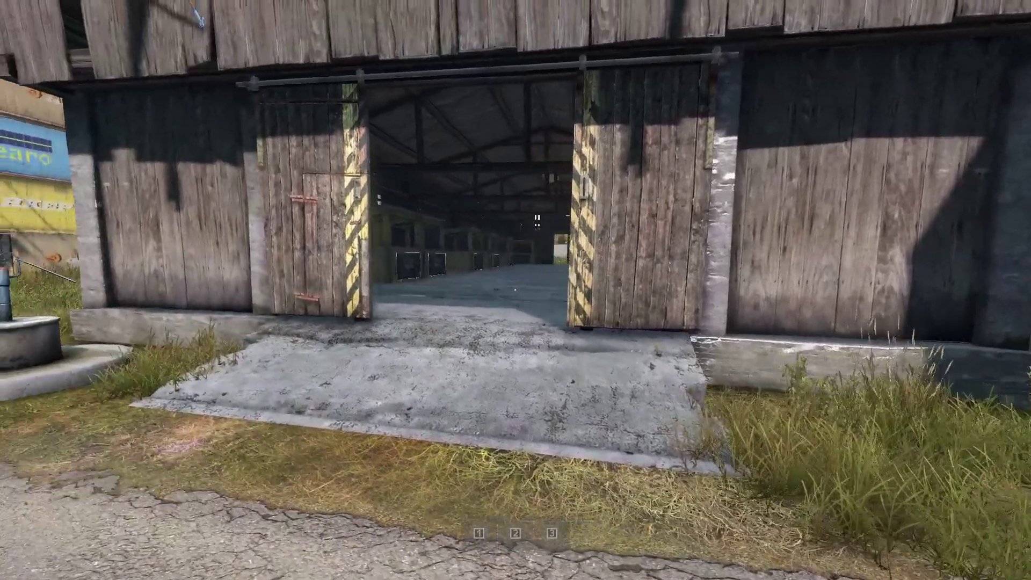
key("w")
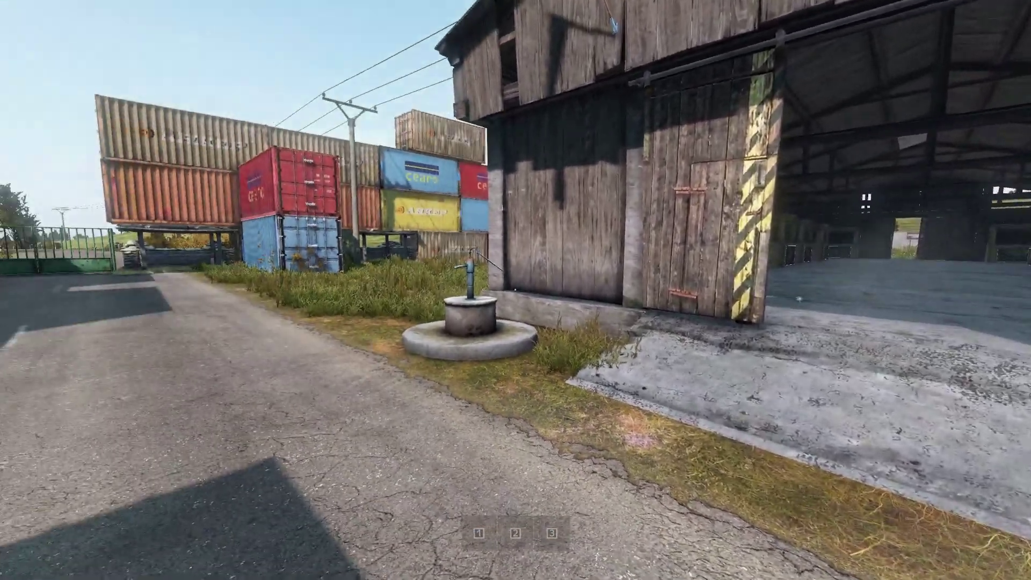
key("w")
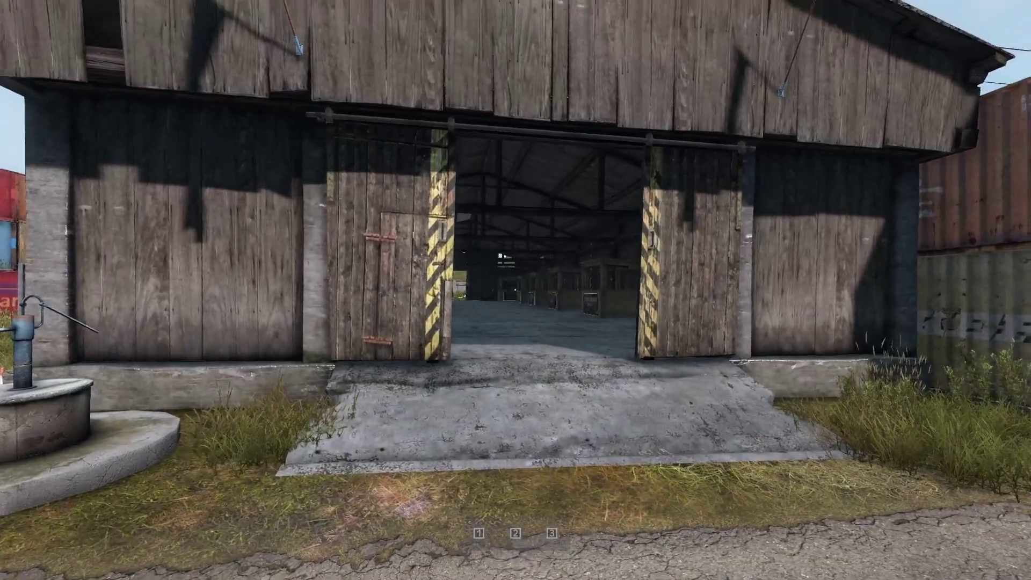
key("w")
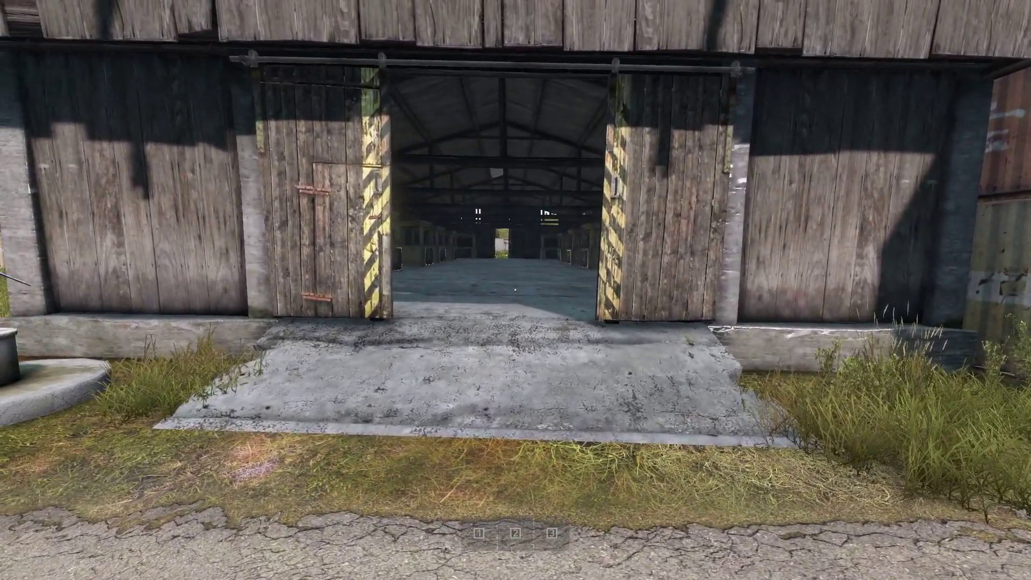
- Leave the game for the desktop and switch to the Nitrado server dashboard in Firefox
key("Escape")
left_click(868, 428)
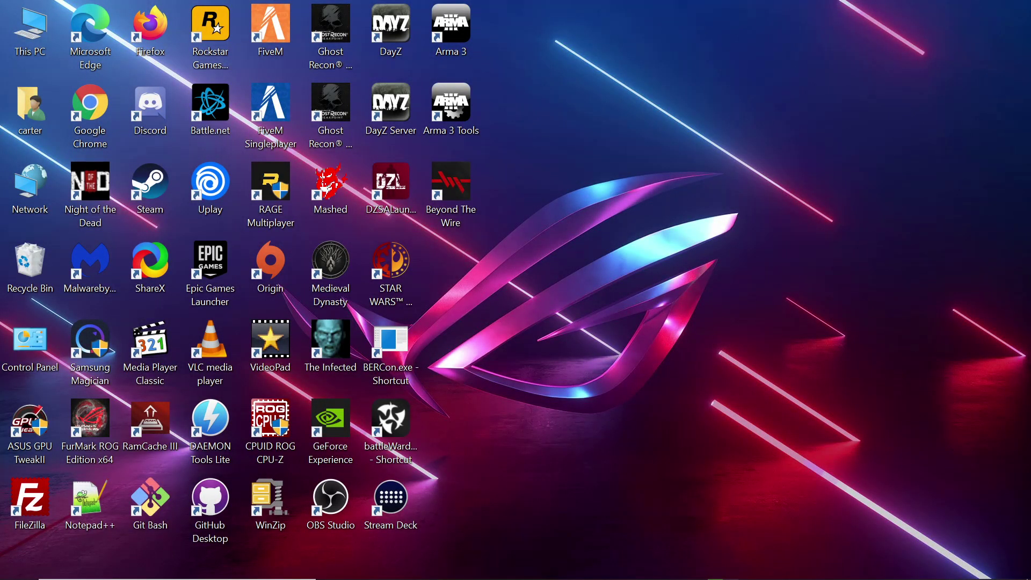
mouse_move(730, 578)
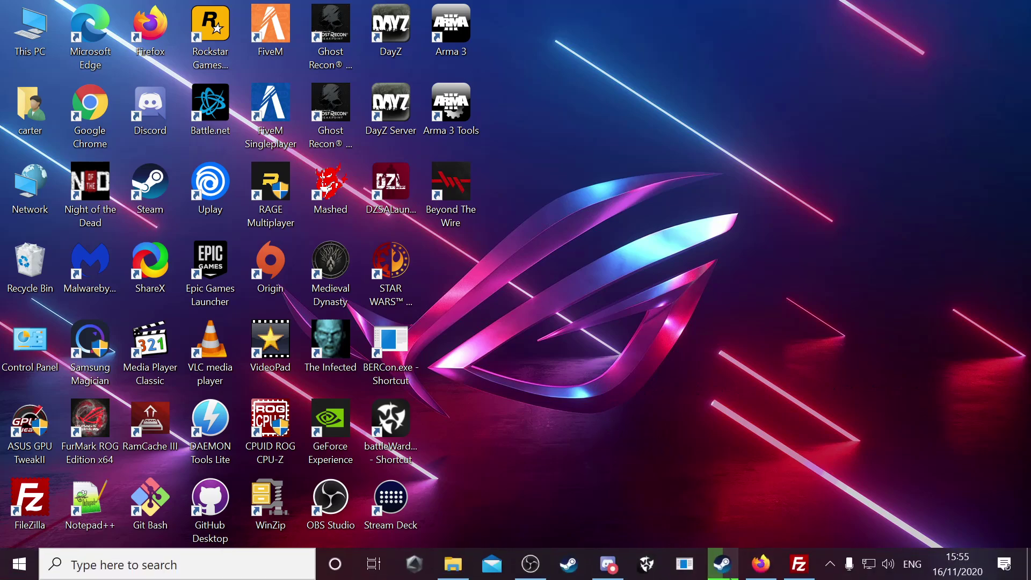
mouse_move(775, 578)
left_click(774, 505)
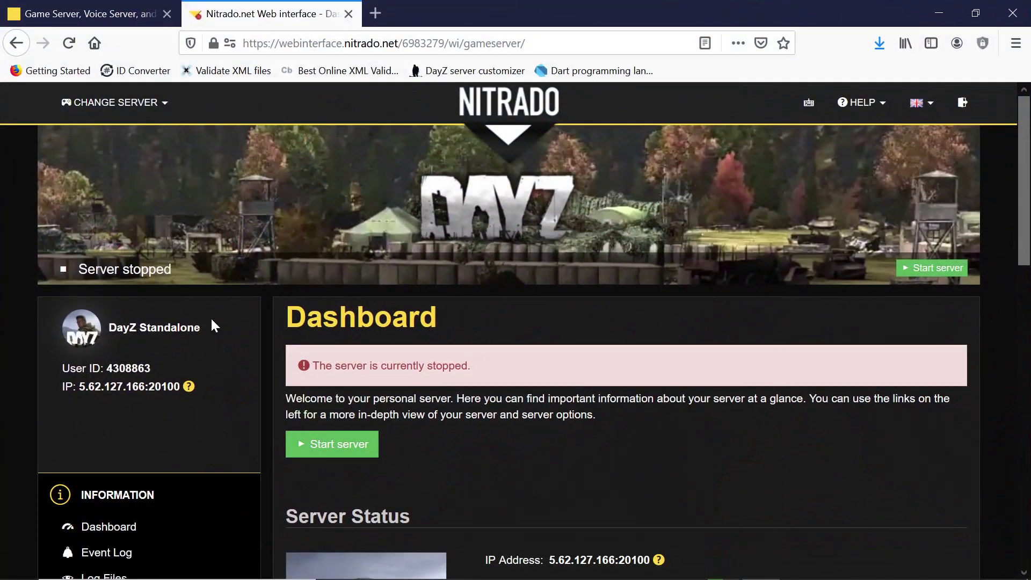
- Open the DayZ server's File Browser in the Nitrado web interface
scroll(211, 349, "down", 5)
scroll(139, 396, "down", 2)
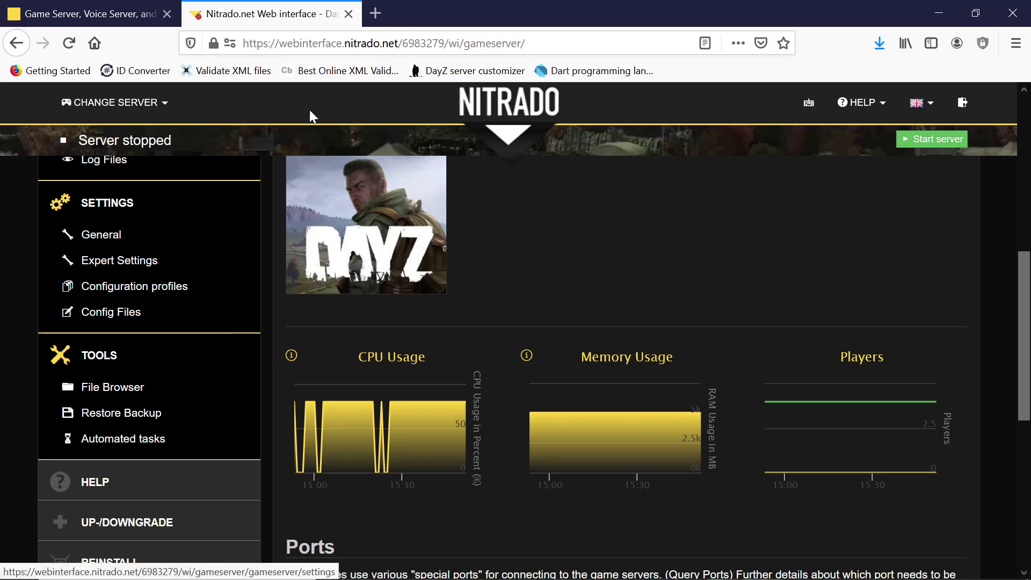
left_click(119, 394)
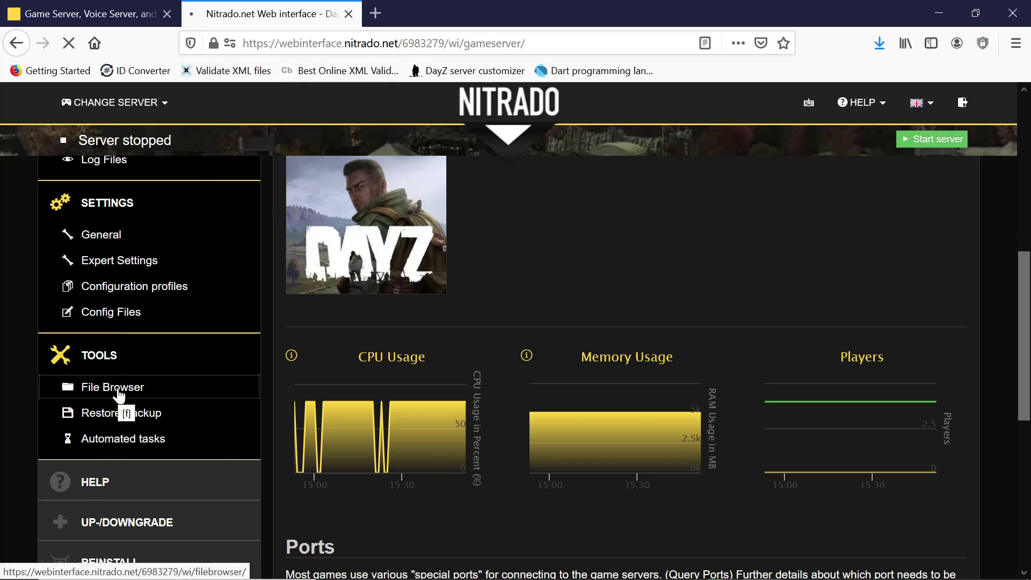
scroll(565, 421, "down", 3)
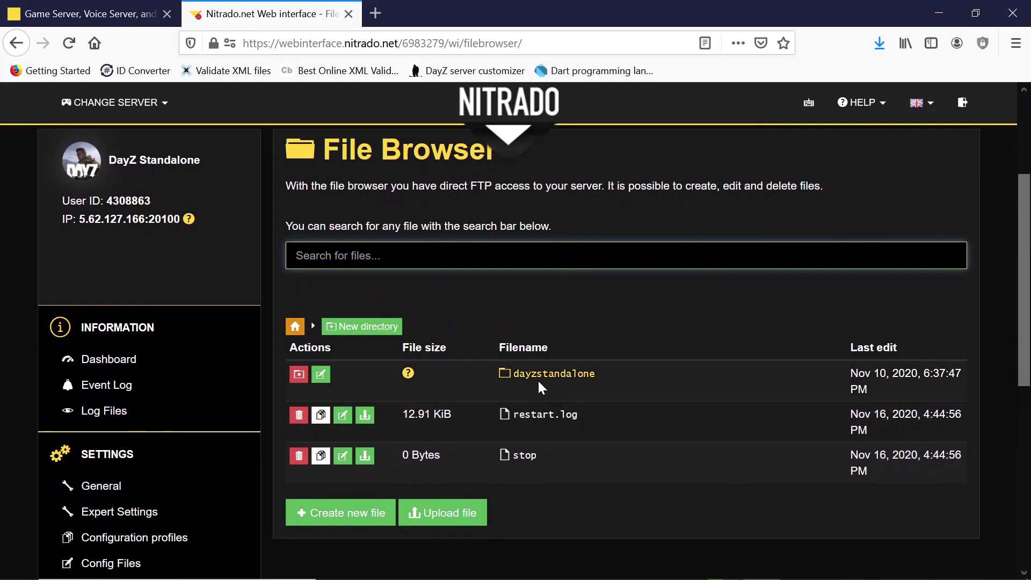
- Go to the dayzstandalone/config/Trader folder in the File Browser
left_click(542, 374)
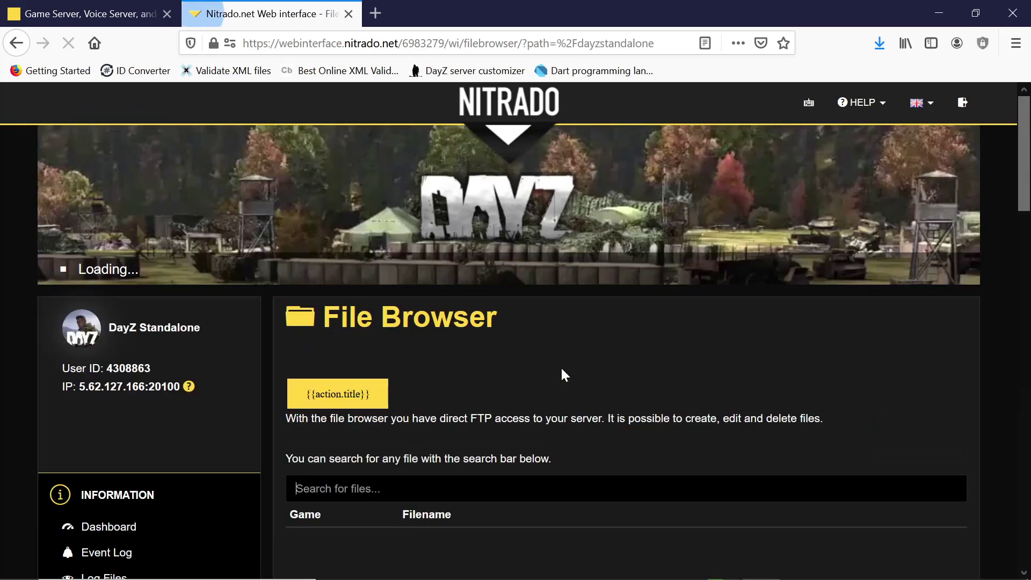
scroll(565, 383, "down", 8)
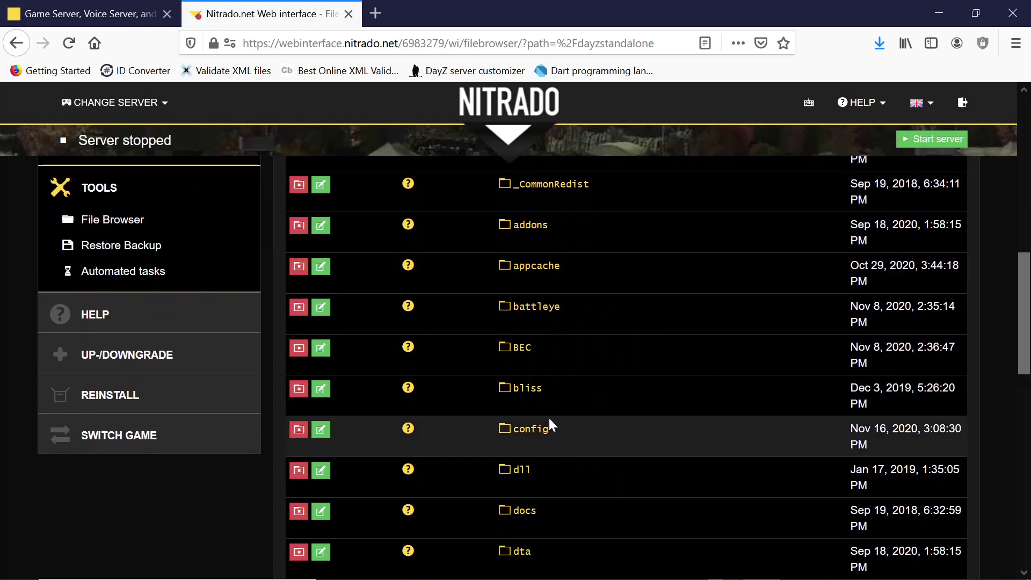
left_click(534, 427)
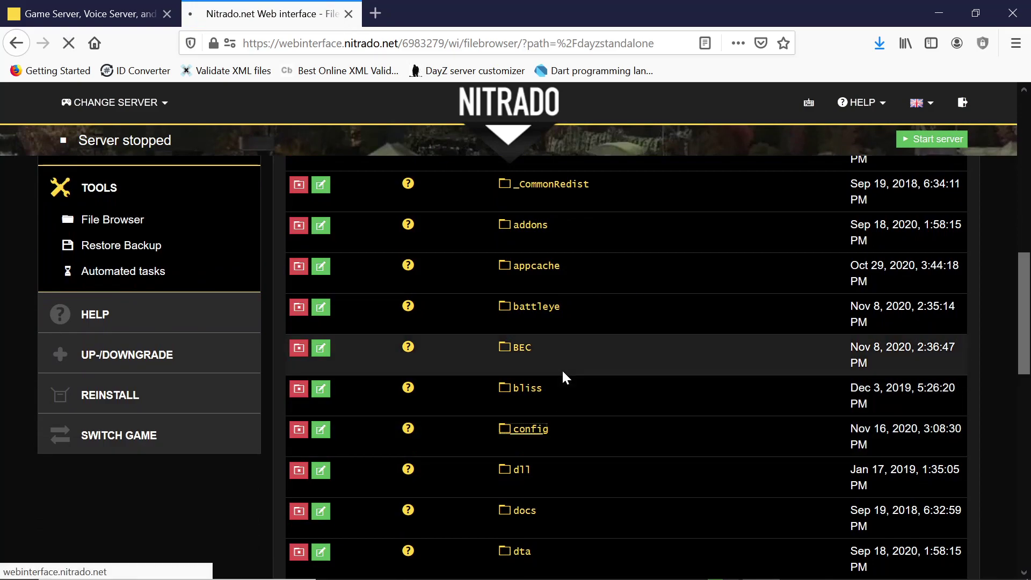
scroll(562, 368, "down", 4)
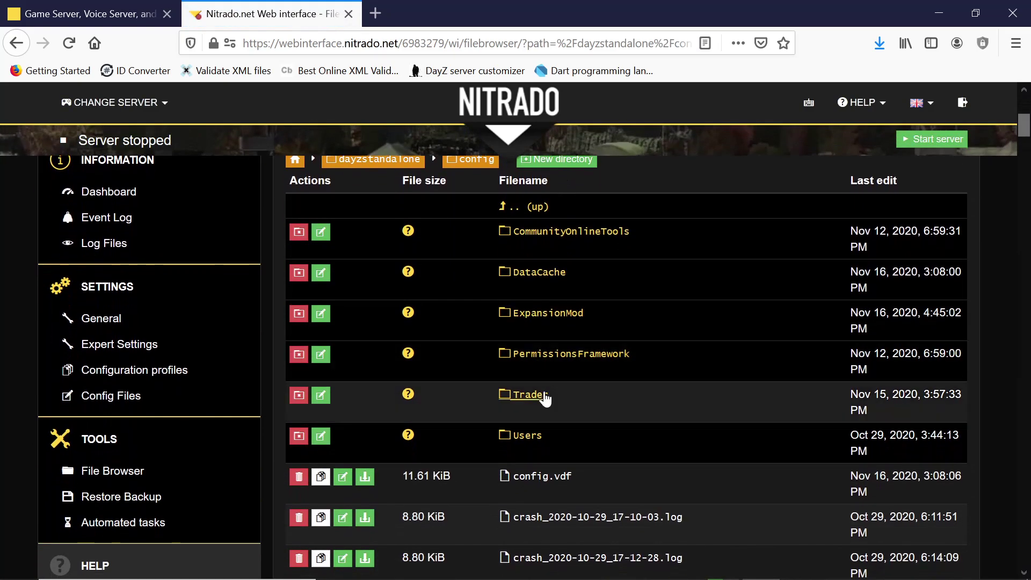
left_click(537, 398)
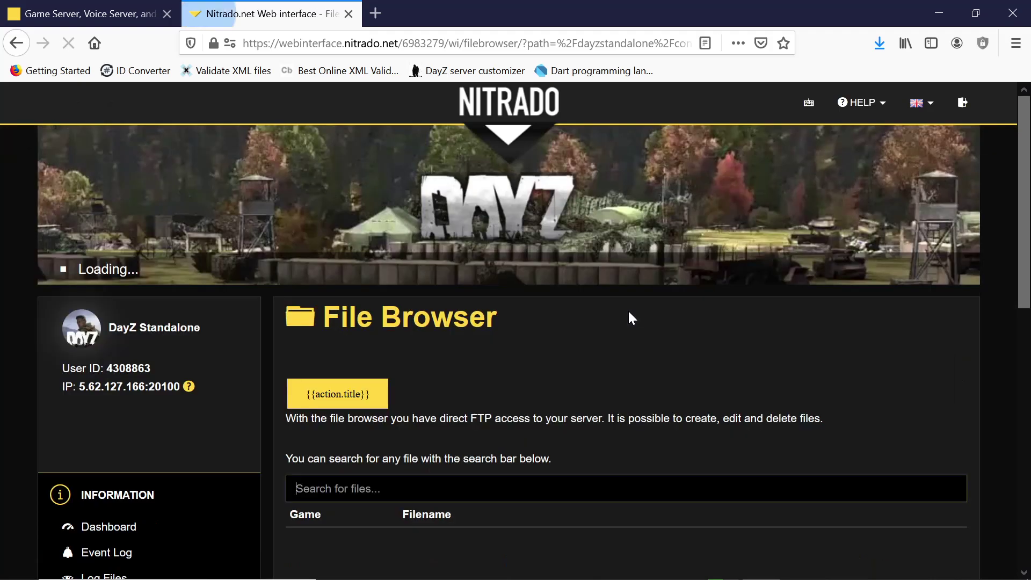
scroll(629, 307, "down", 6)
scroll(618, 432, "up", 3)
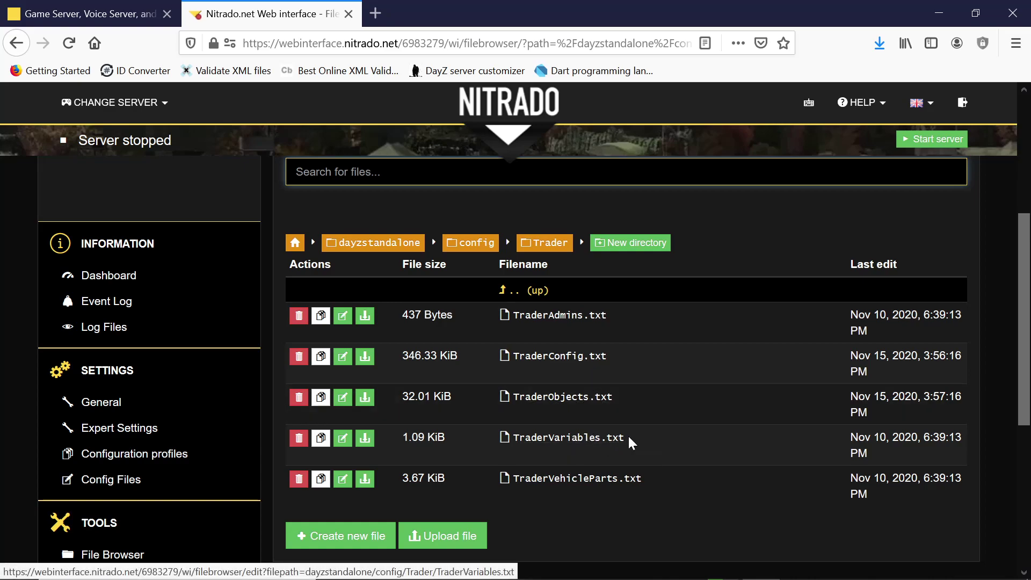
- Copy the file name TraderObjects.txt from the Trader folder's file list
left_click_drag(621, 394, 510, 400)
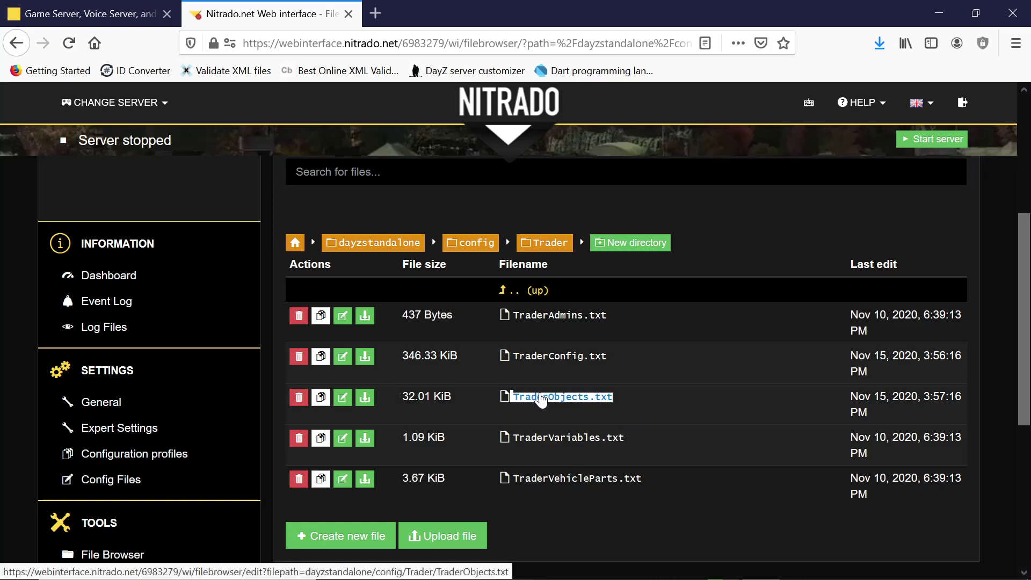
left_click(640, 395)
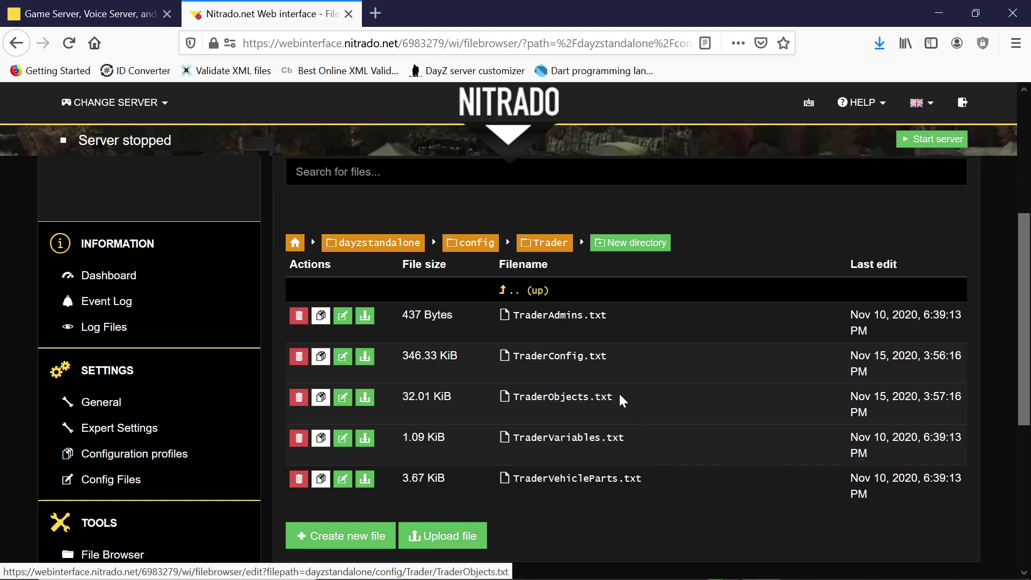
left_click_drag(612, 402, 517, 402)
key("ctrl+c")
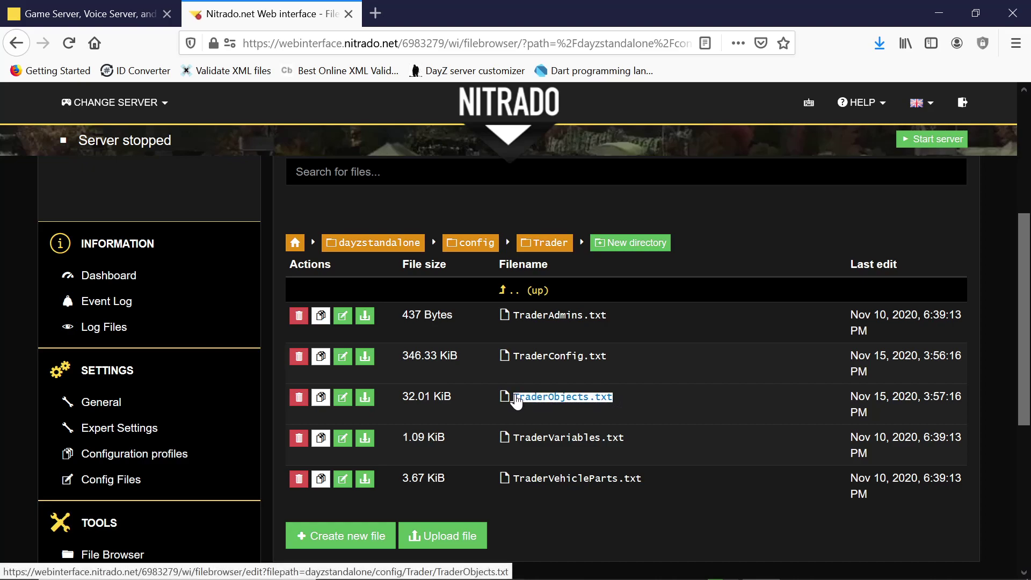
right_click(536, 398)
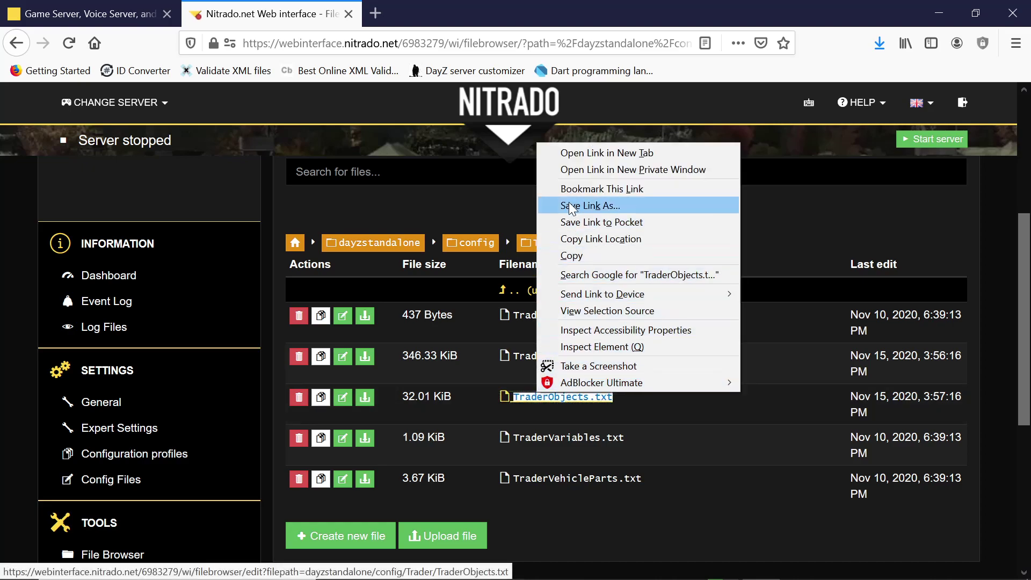
left_click(572, 256)
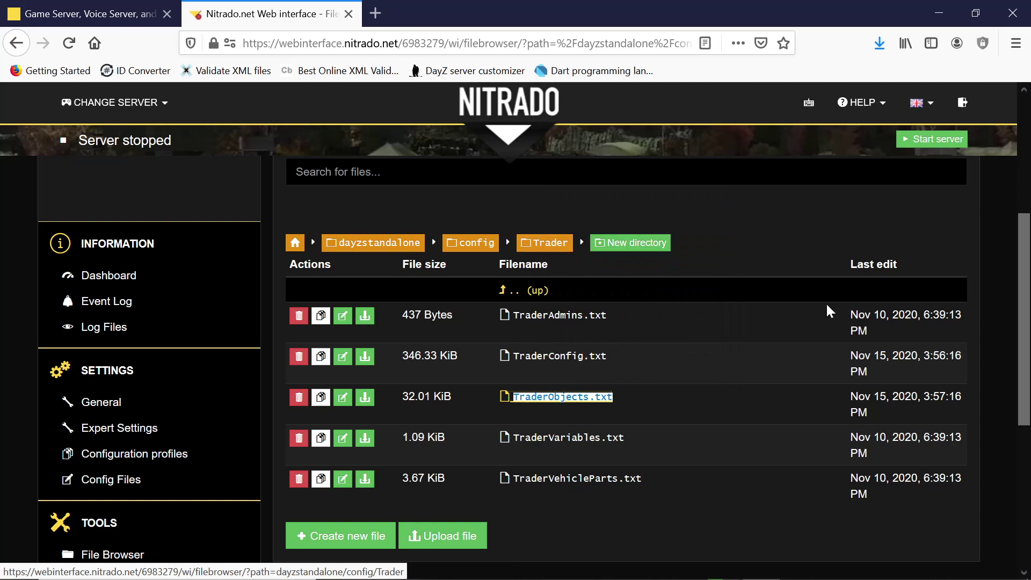
left_click(688, 390)
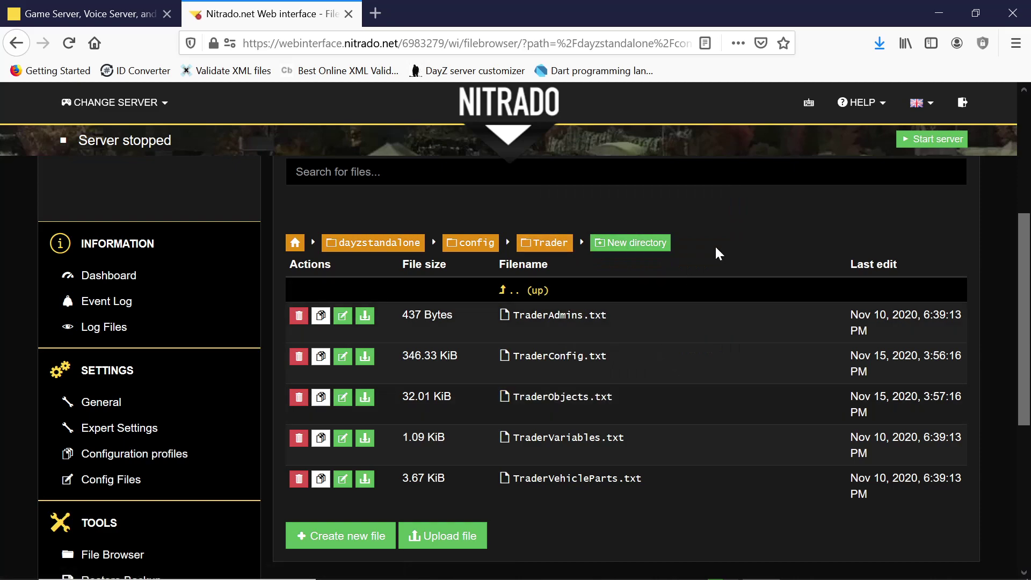
- Create a new text document on the desktop and name it TraderObjects.txt using the copied file name
left_click(934, 4)
right_click(740, 499)
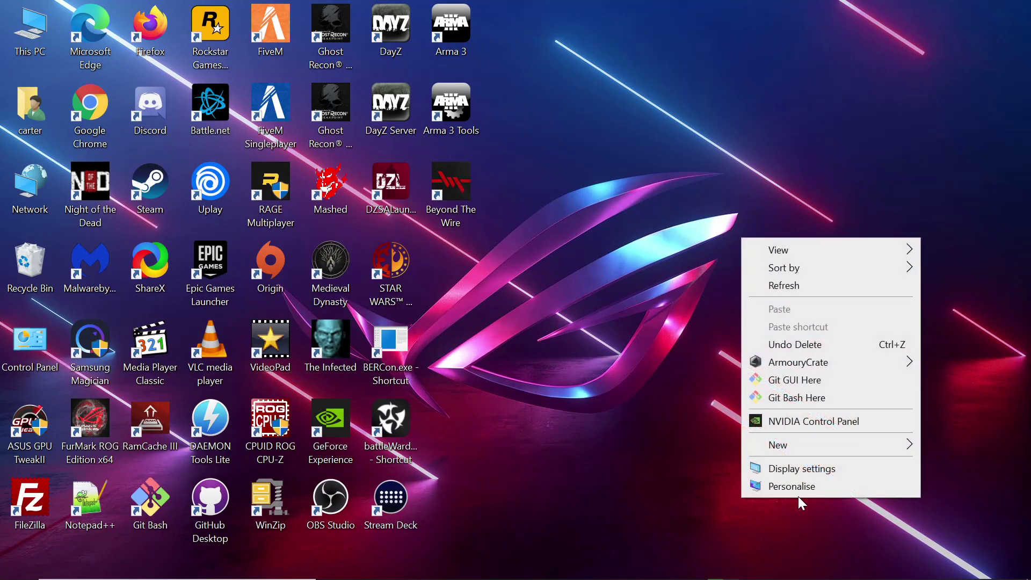
mouse_move(788, 439)
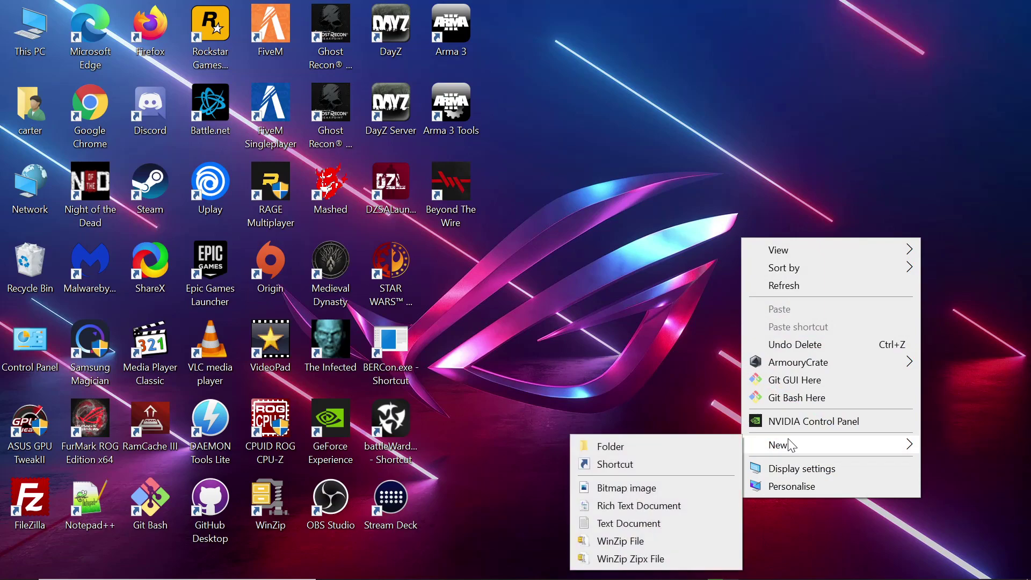
left_click(628, 523)
left_click_drag(782, 540, 731, 526)
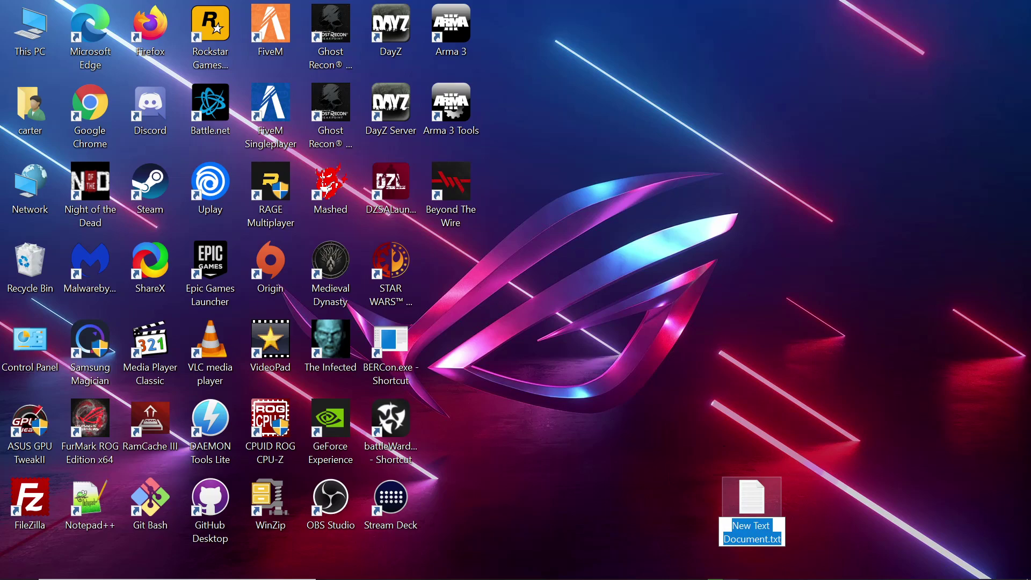
right_click(749, 539)
left_click(804, 408)
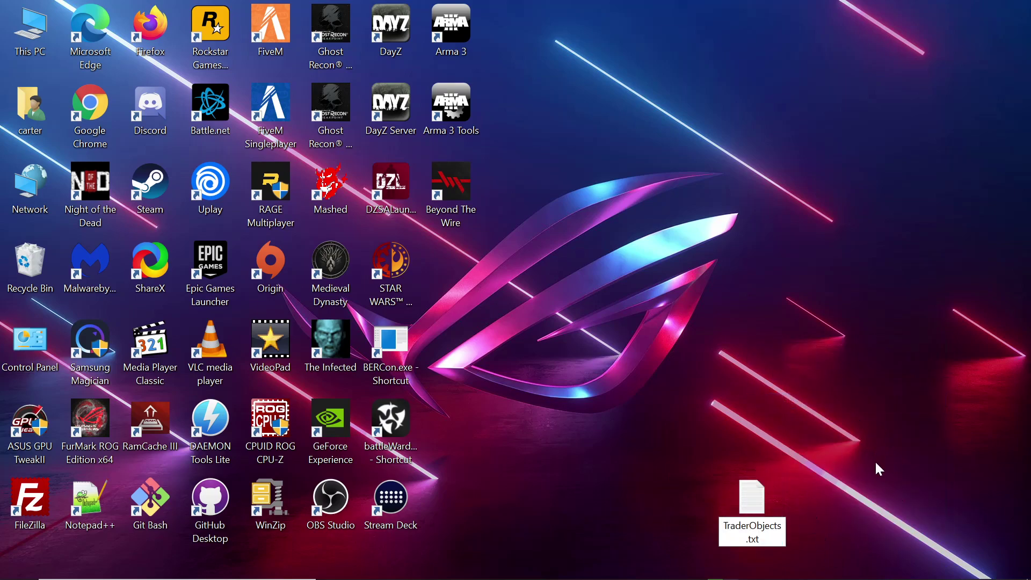
key("Return")
- Open TraderObjects.txt from the Trader folder in Firefox, copy its entire contents and return to the Trader folder
mouse_move(752, 577)
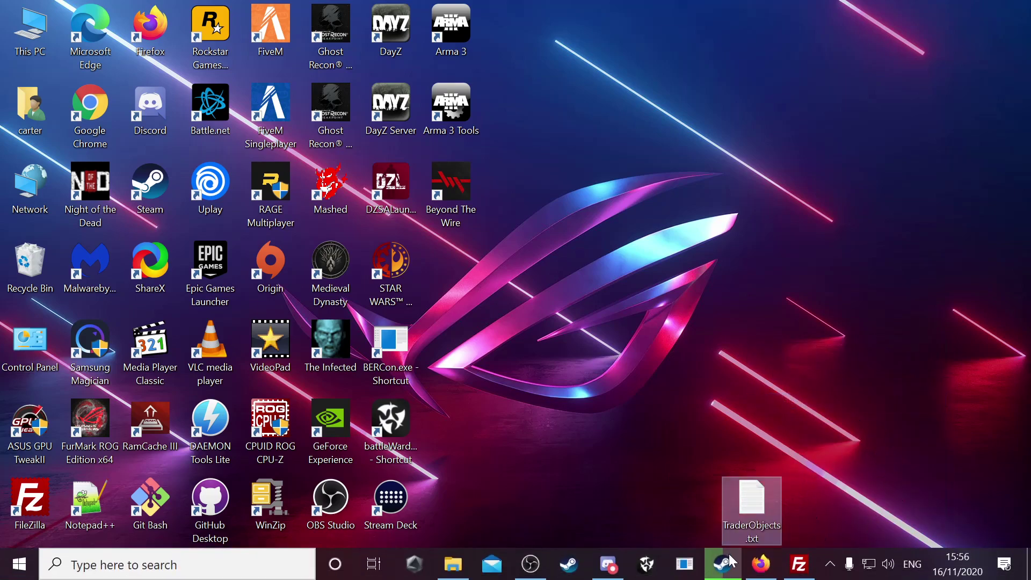
left_click(774, 573)
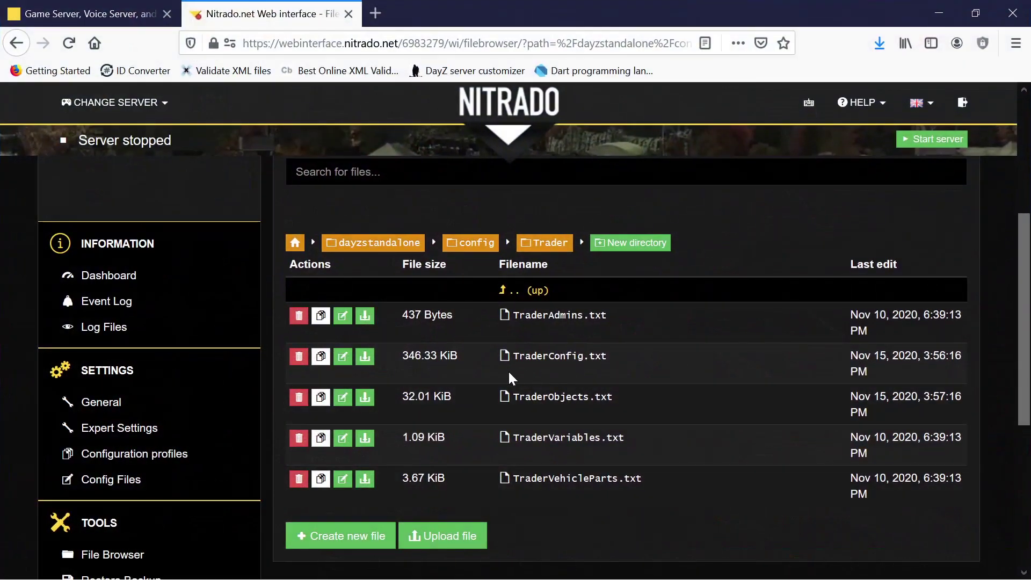
left_click(560, 401)
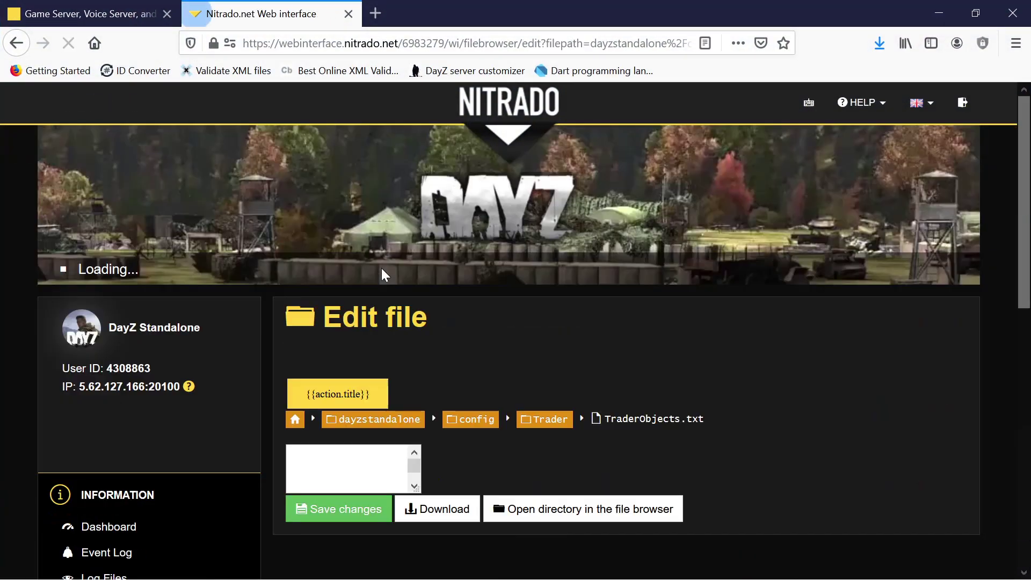
scroll(311, 332, "down", 2)
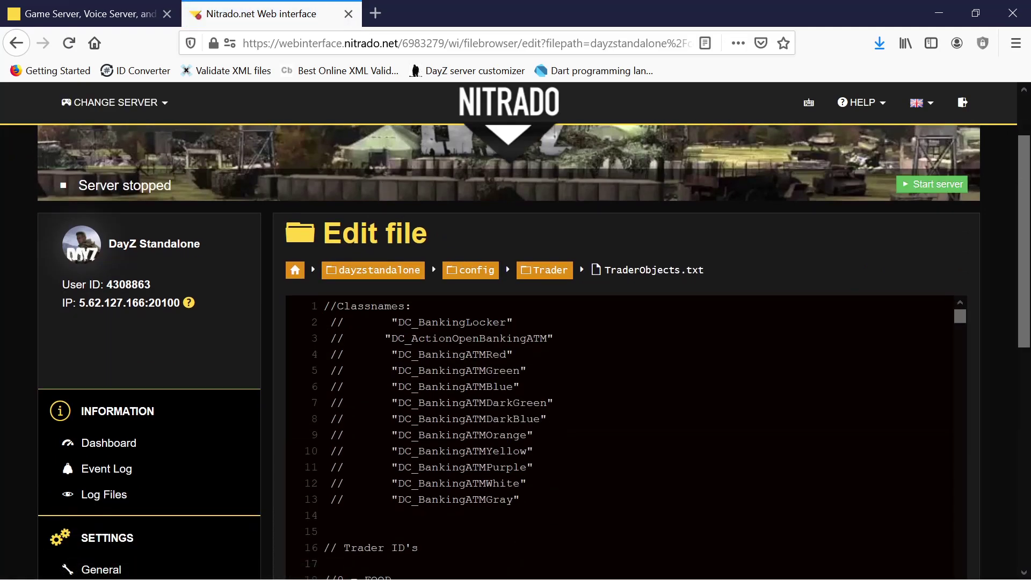
key("ctrl+a")
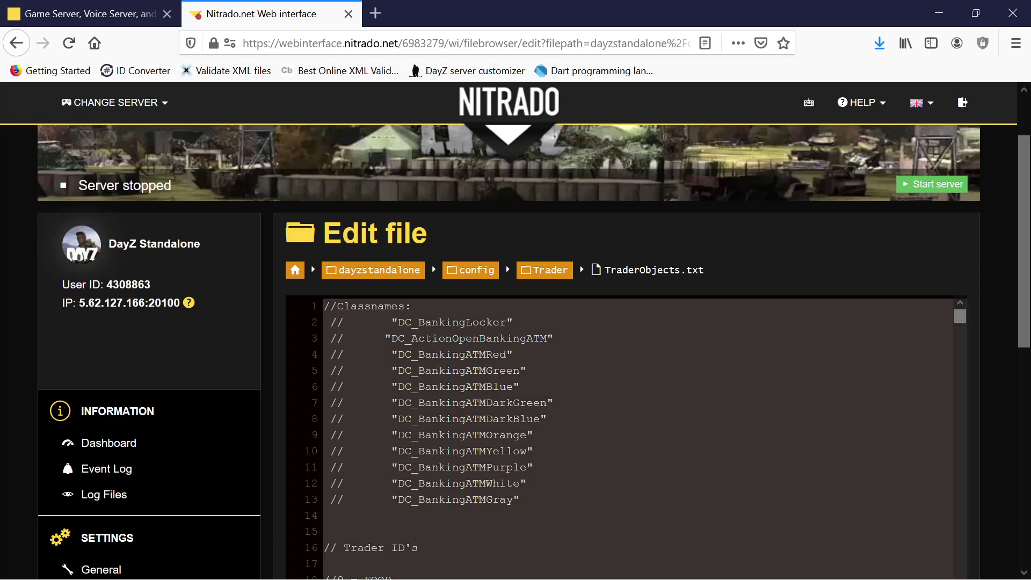
right_click(367, 346)
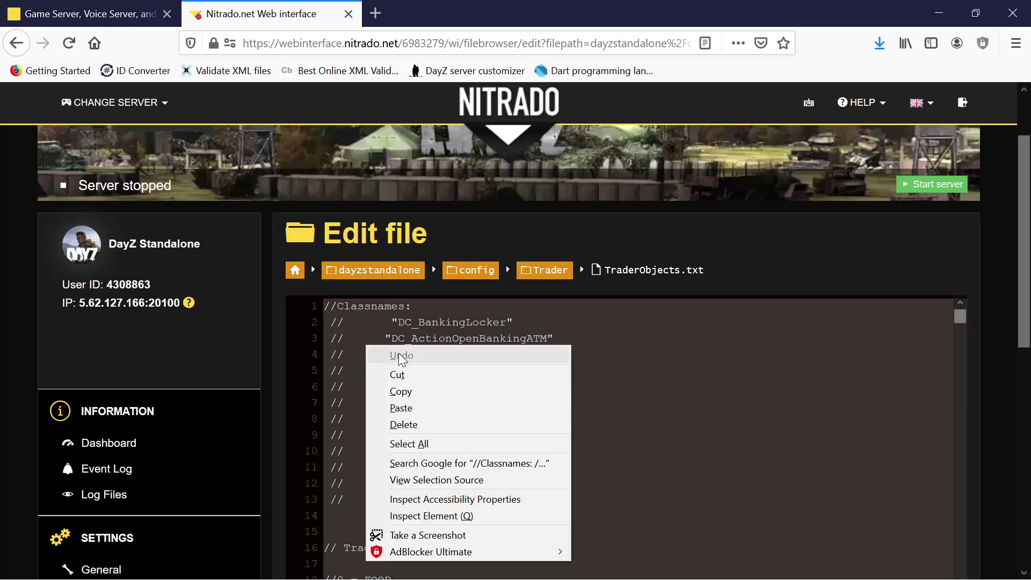
left_click(398, 391)
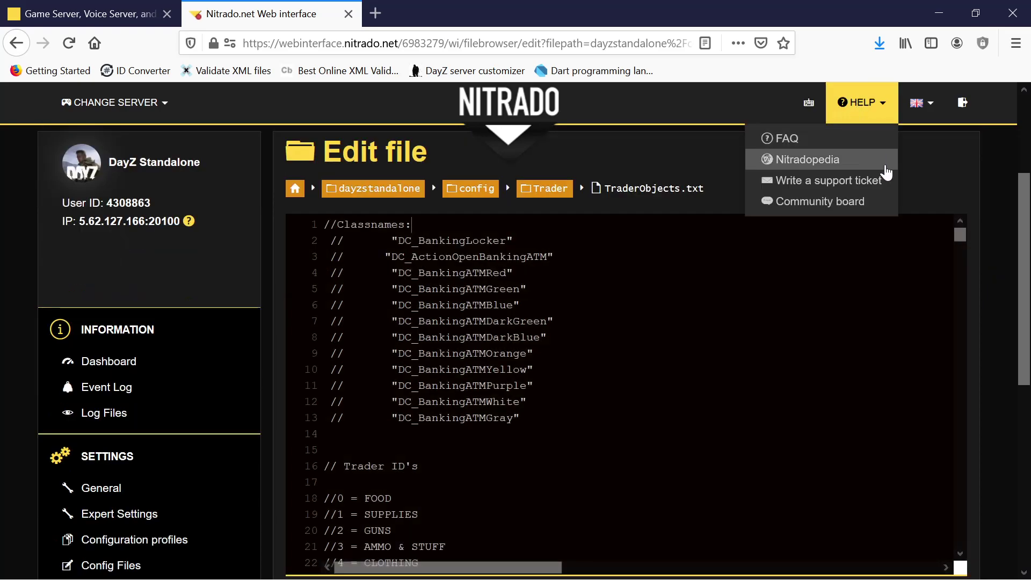
scroll(779, 343, "up", 2)
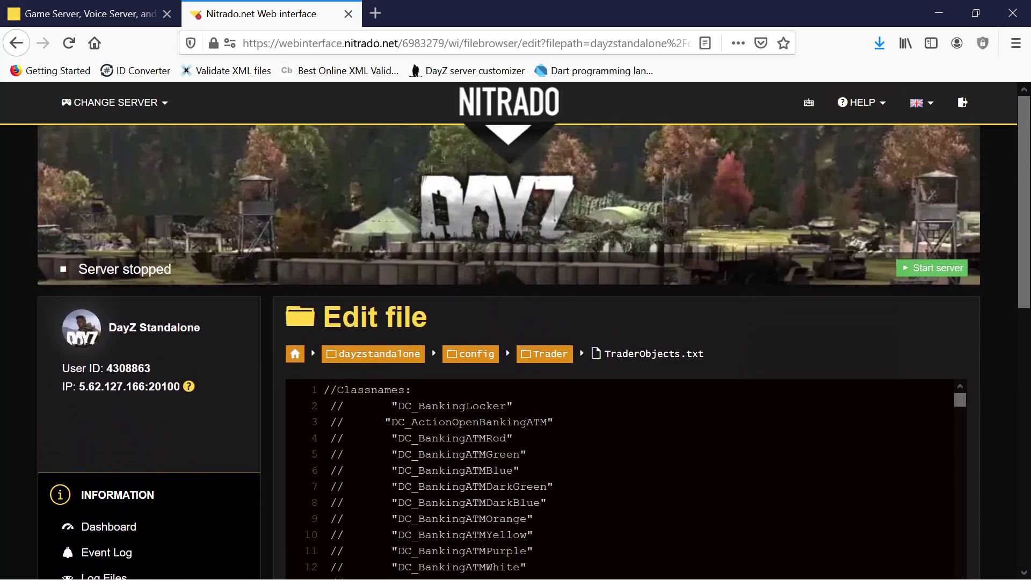
left_click(534, 359)
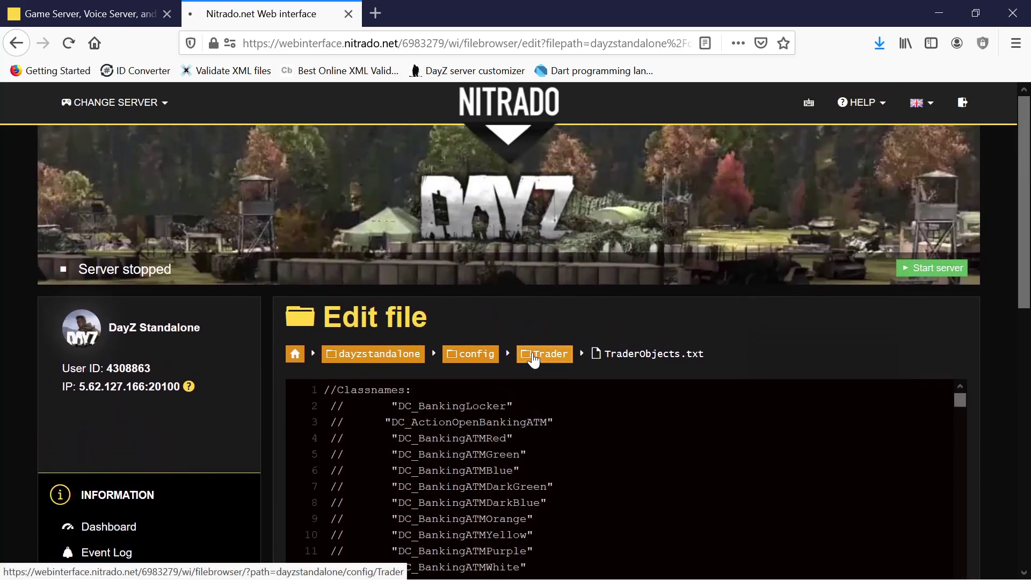
- Open the desktop's TraderObjects.txt in Notepad++ and paste the copied server file contents into it
left_click(936, 11)
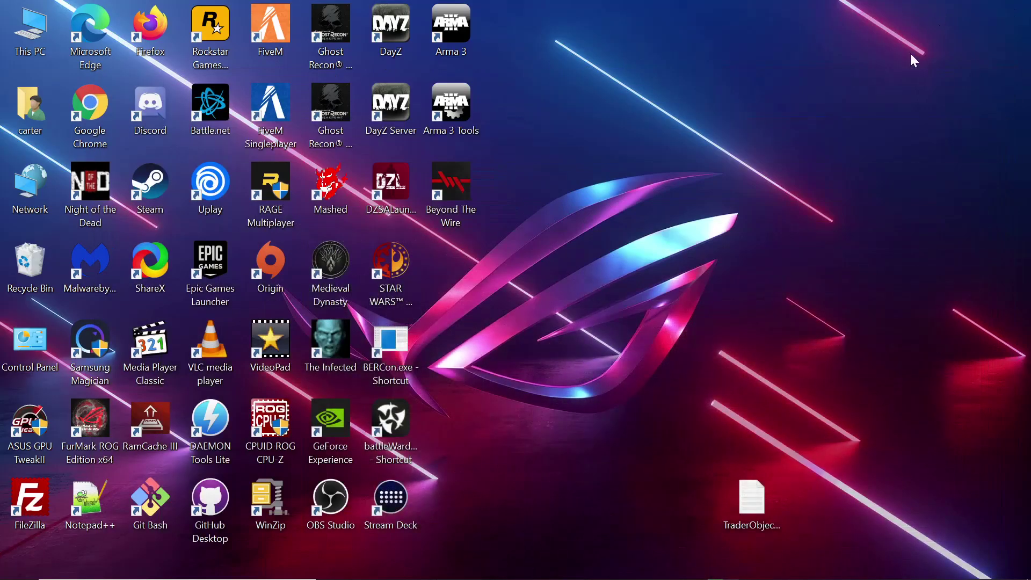
right_click(753, 504)
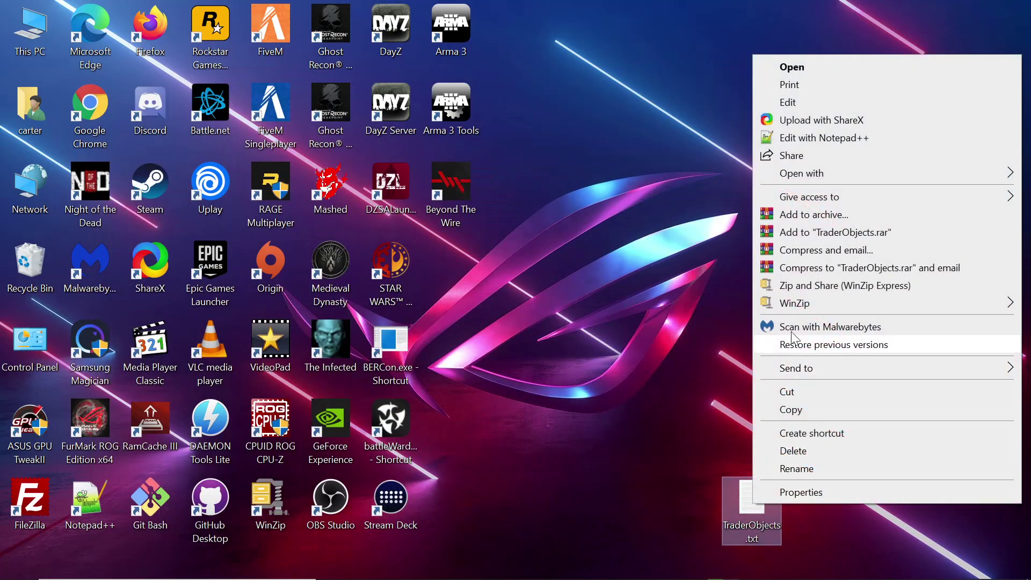
left_click(801, 139)
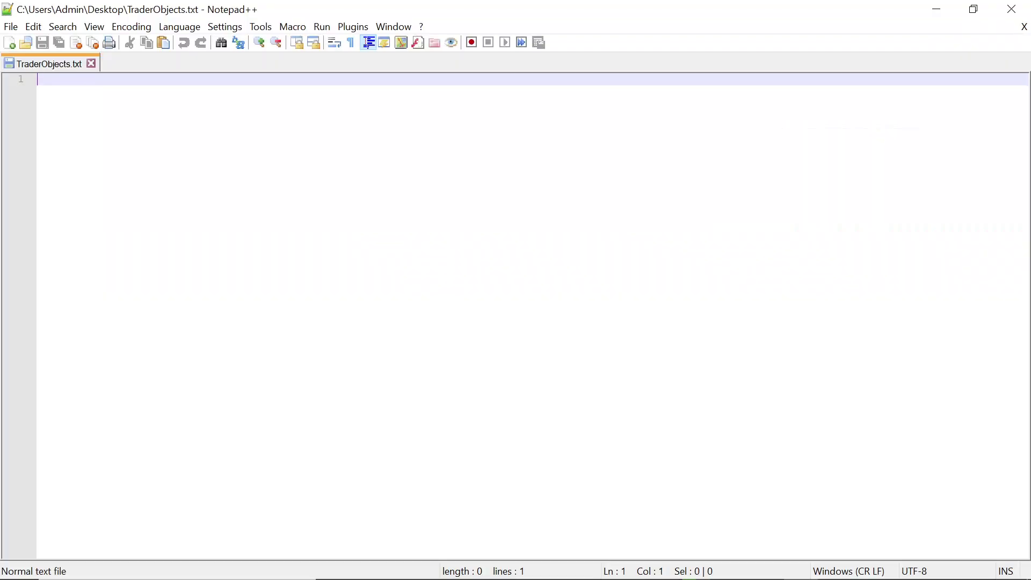
right_click(86, 85)
left_click(124, 128)
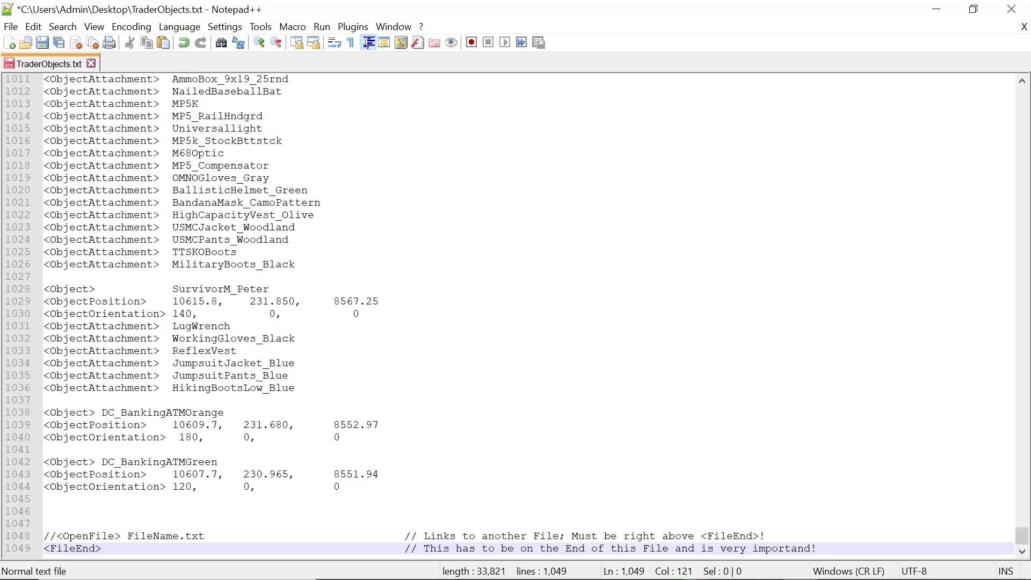
- Scroll back through the pasted trader entries, save TraderObjects.txt and close Notepad++
scroll(1023, 532, "up", 13)
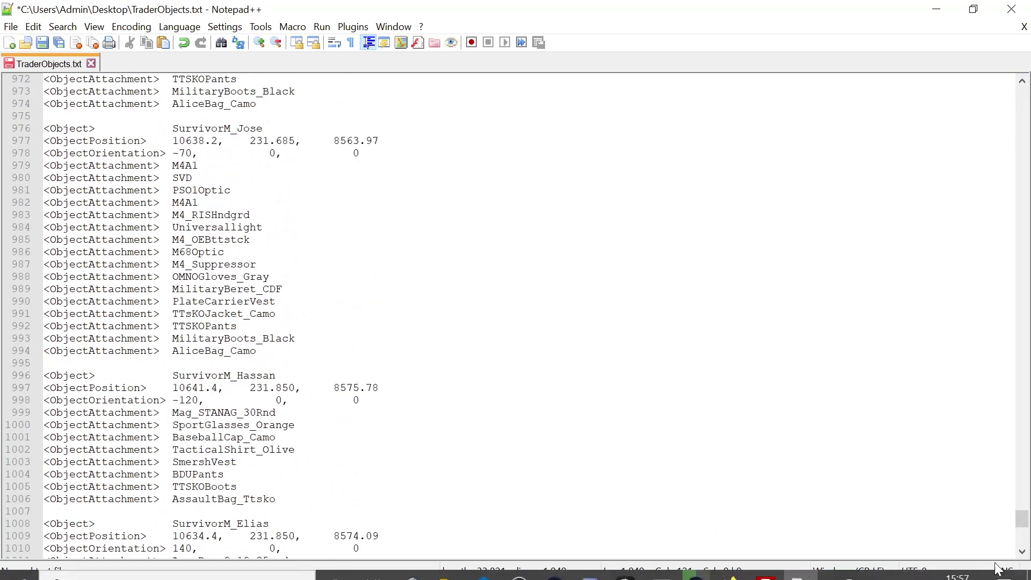
left_click_drag(1027, 532, 1026, 386)
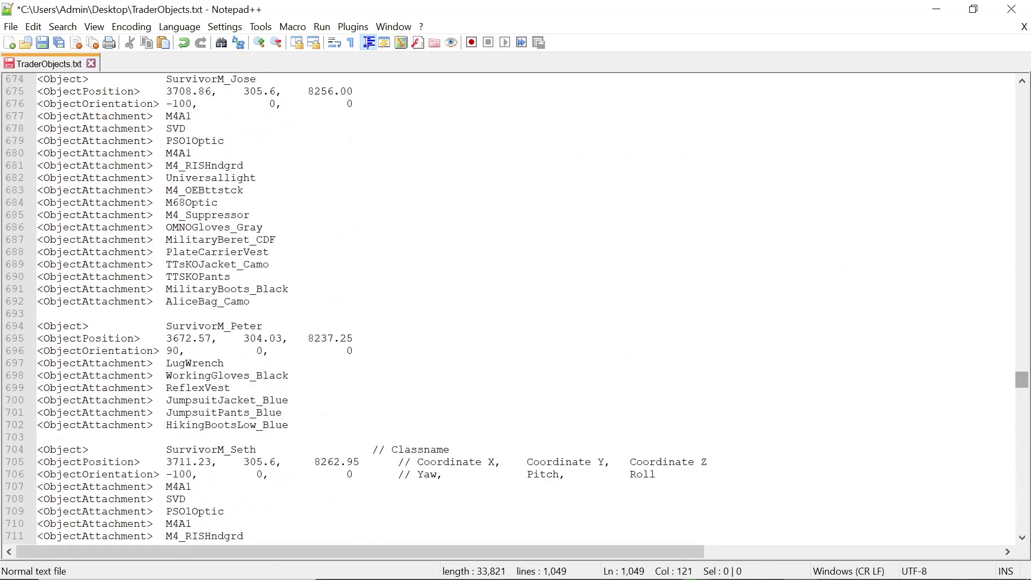
left_click(92, 63)
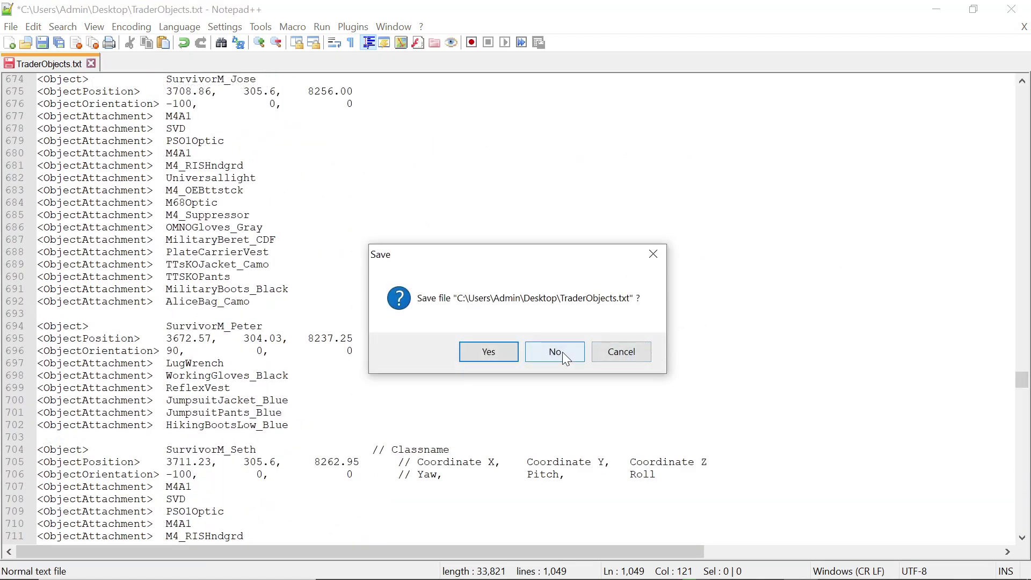
left_click(489, 351)
left_click(1011, 9)
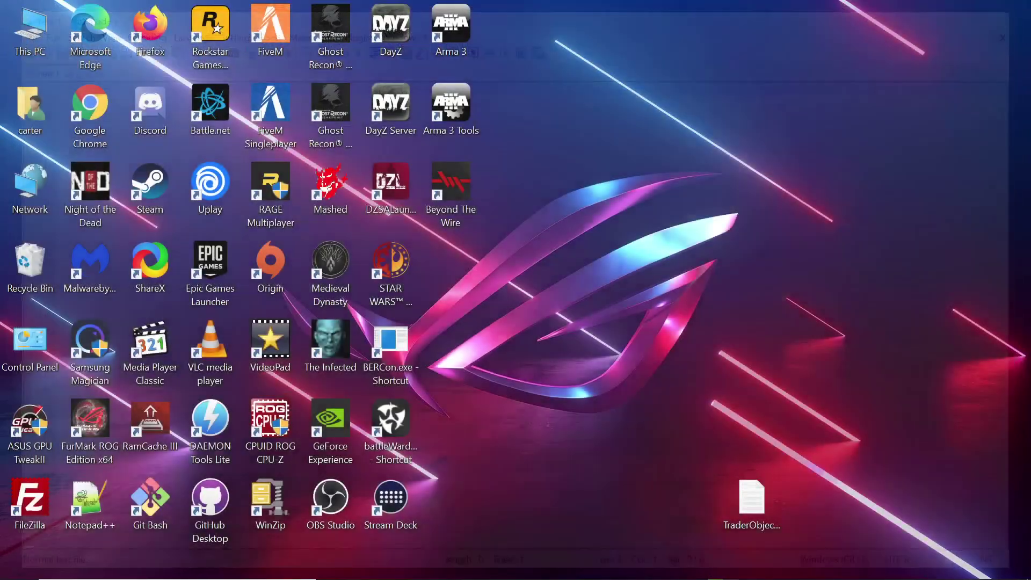
- Switch to Firefox and look over the files in the server's Trader folder
left_click(766, 558)
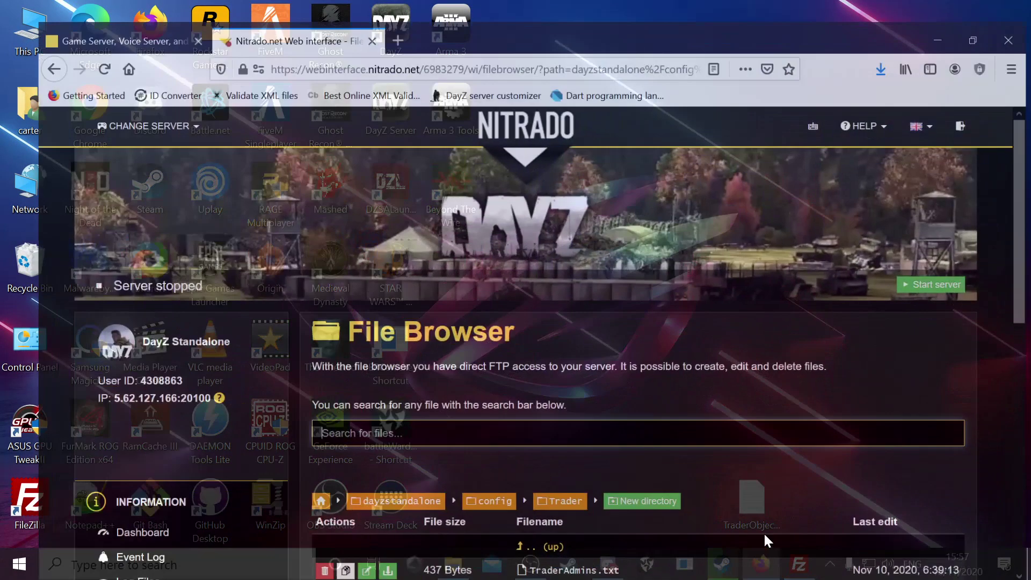
scroll(510, 457, "down", 5)
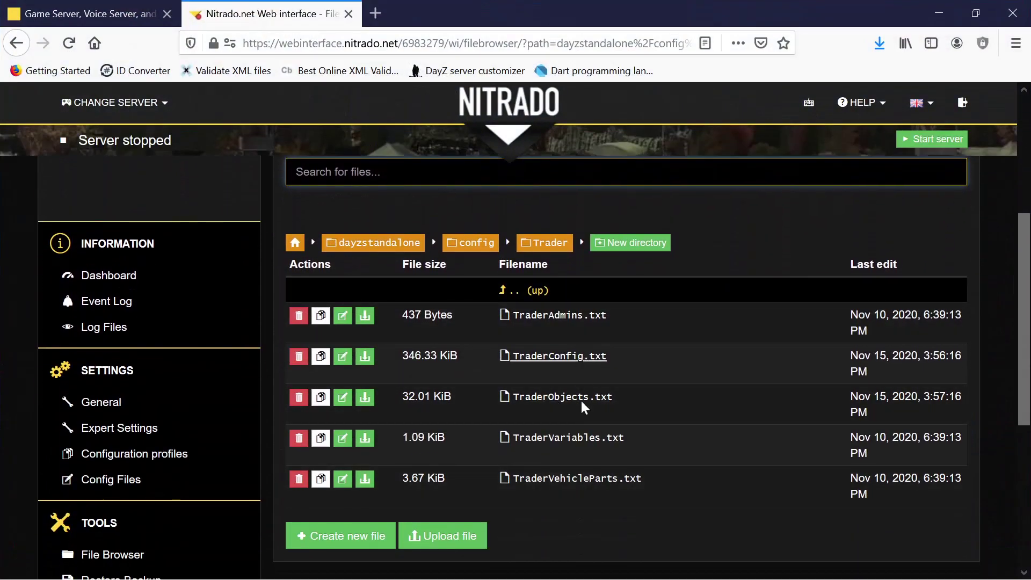
scroll(591, 546, "up", 2)
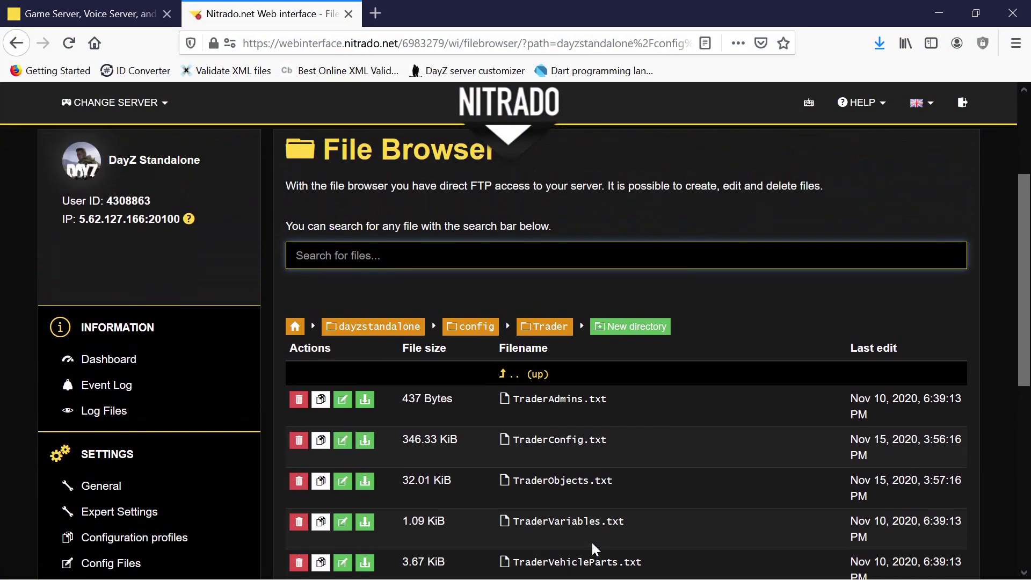
scroll(613, 410, "down", 4)
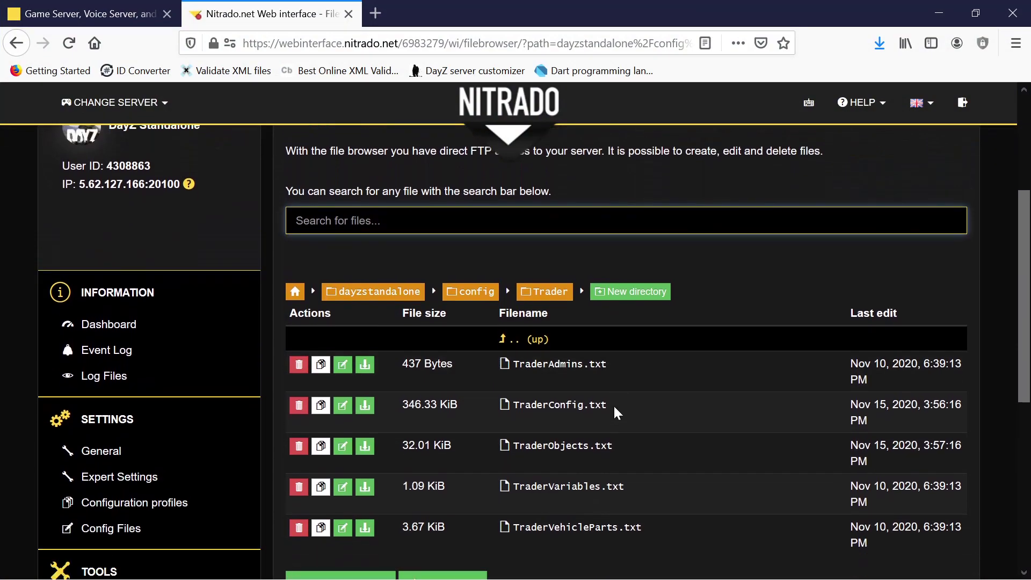
scroll(613, 410, "up", 4)
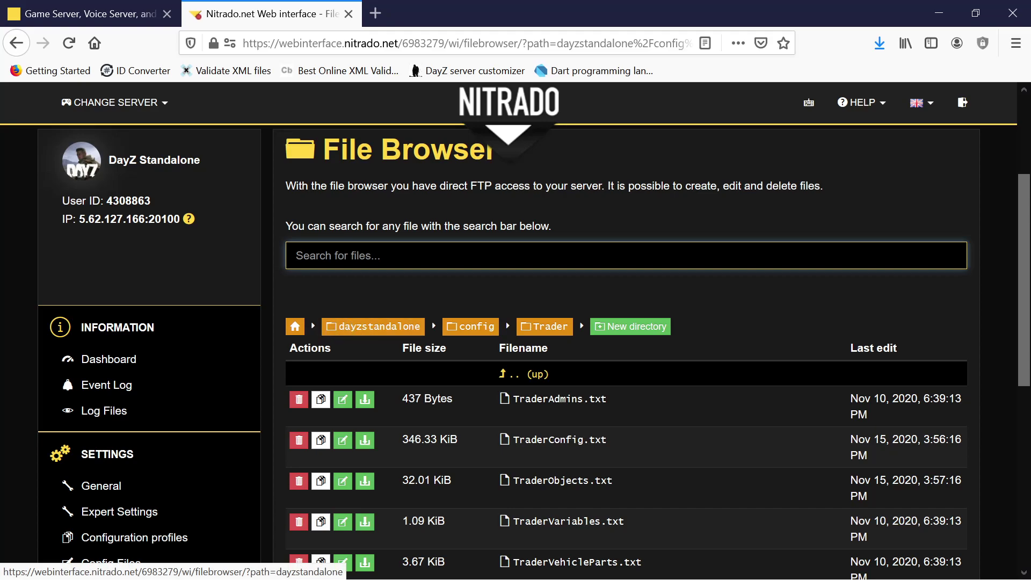
- Leave the Trader folder for the server's Dashboard page and minimize Firefox
left_click(171, 424)
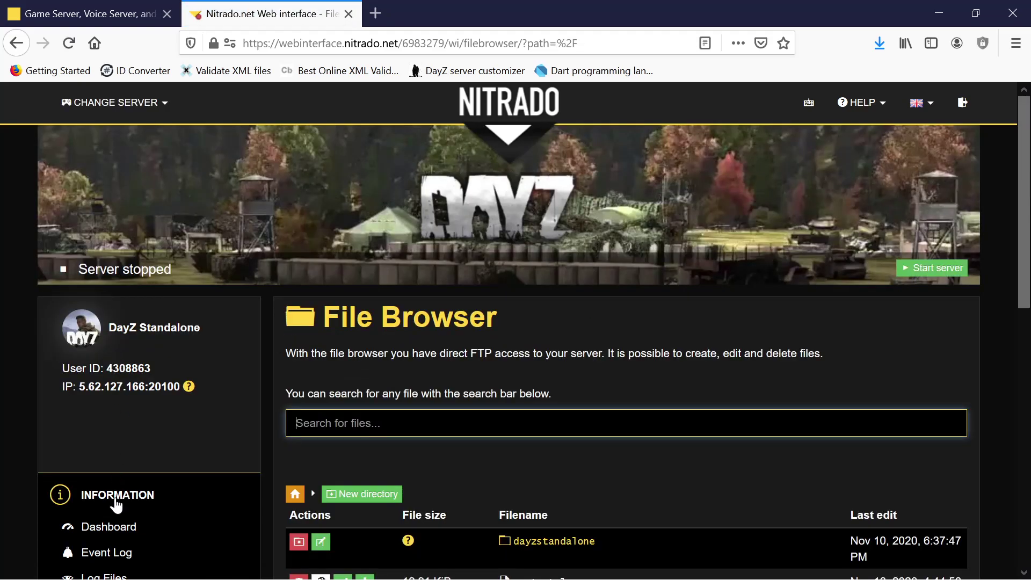
left_click(114, 529)
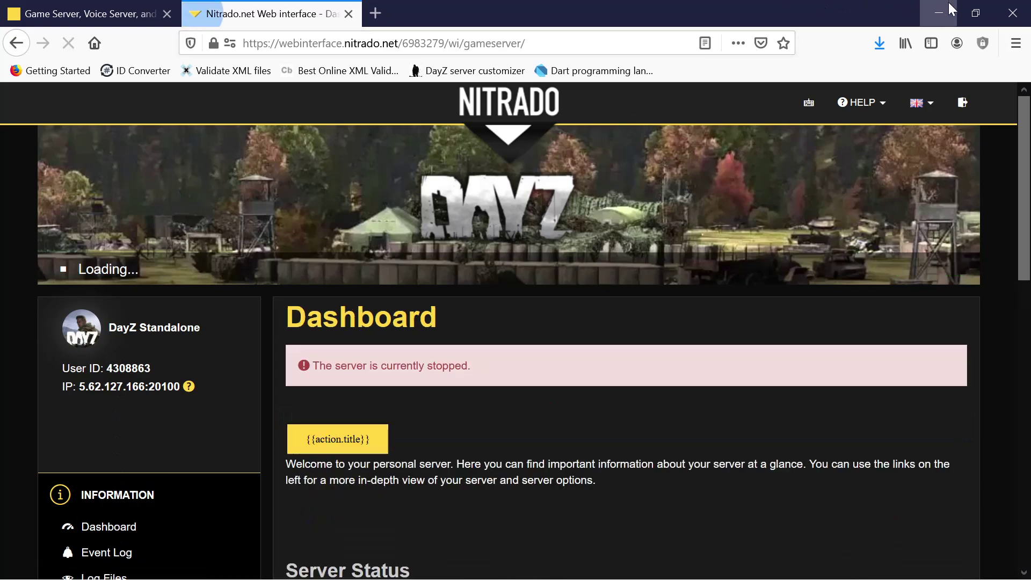
left_click(939, 13)
- Delete TraderObjects.txt from the desktop
left_click(750, 502)
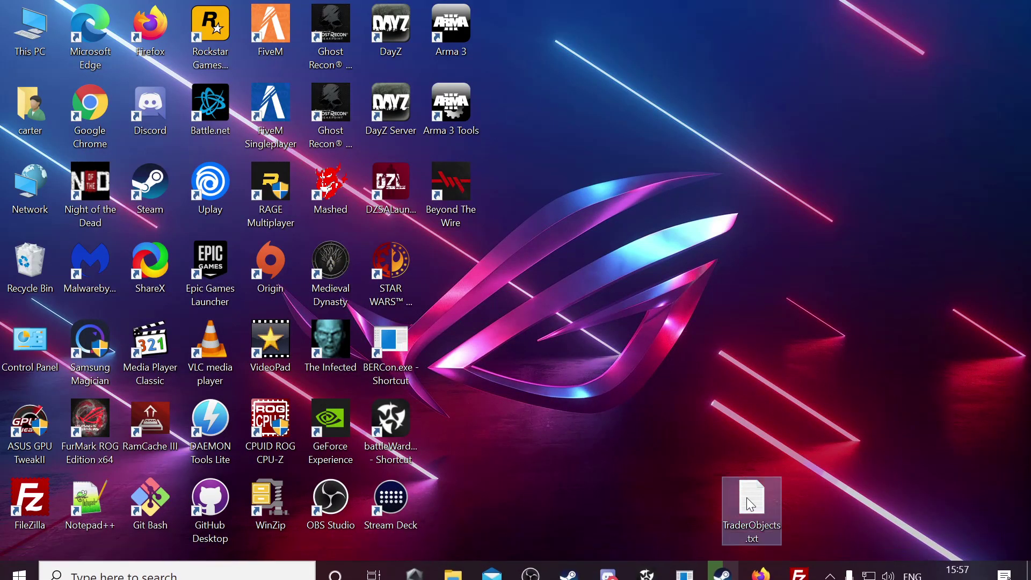
right_click(750, 499)
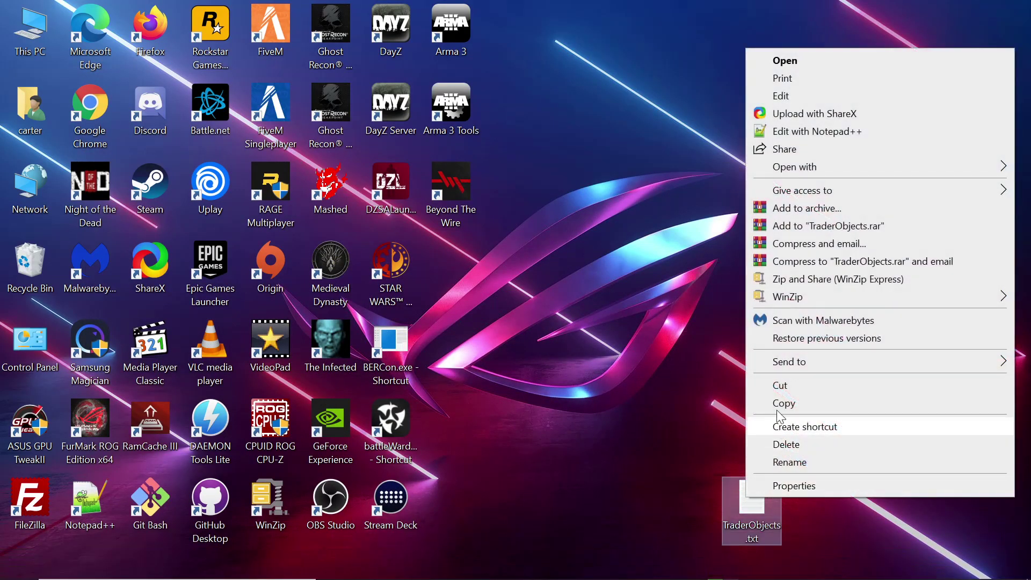
left_click(786, 445)
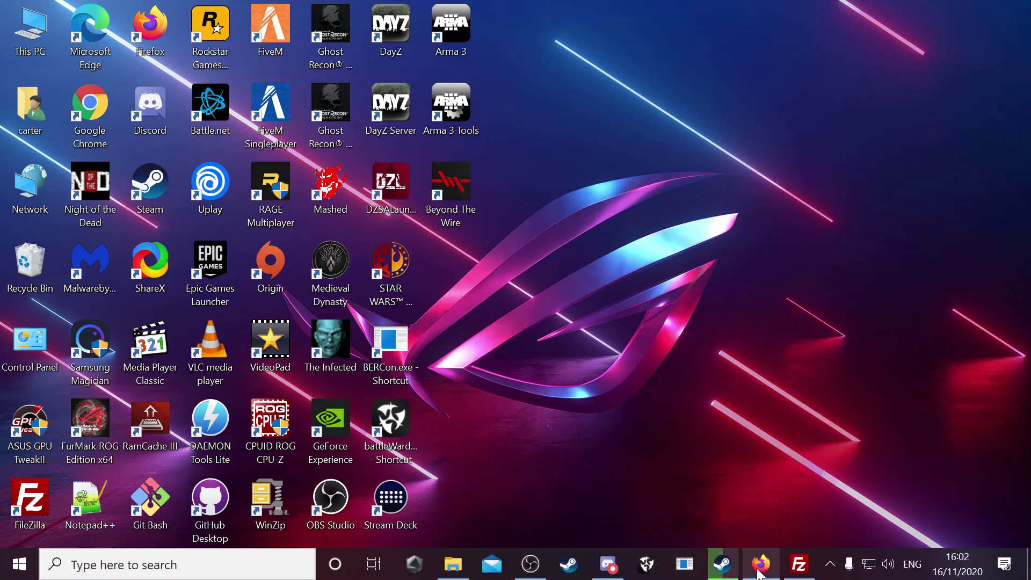
- Switch to FileZilla and browse the remote site from its root to /dayzstandalone/config/Trader
left_click(800, 574)
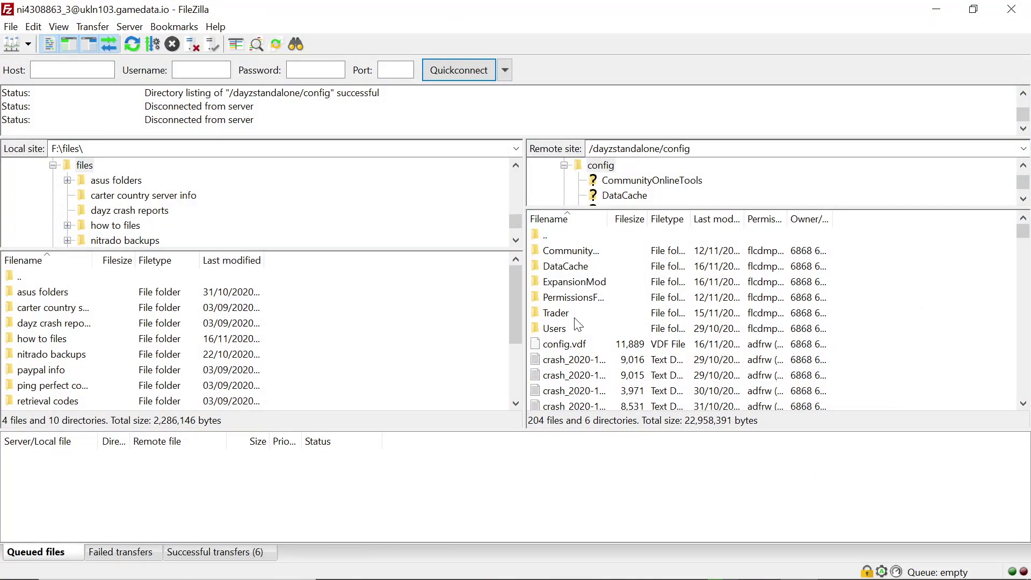
key("BackSpace")
key("BackSpace")
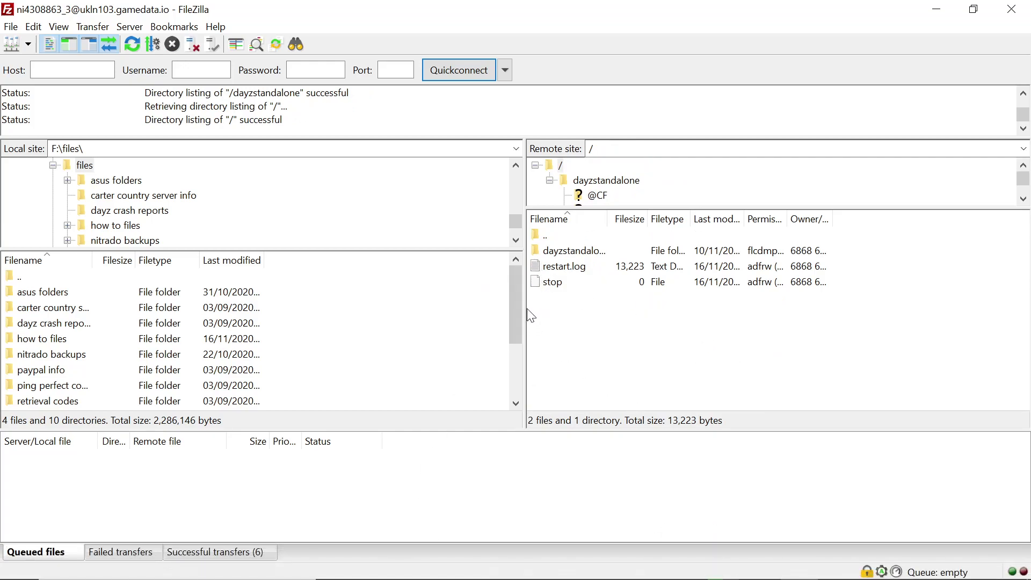
left_click(662, 256)
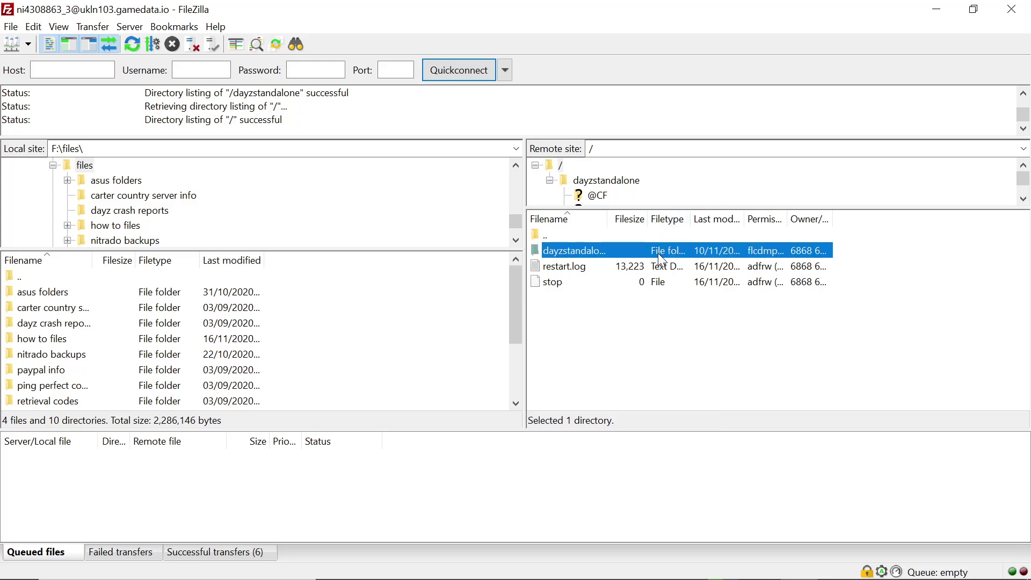
double_click(659, 253)
scroll(659, 315, "down", 4)
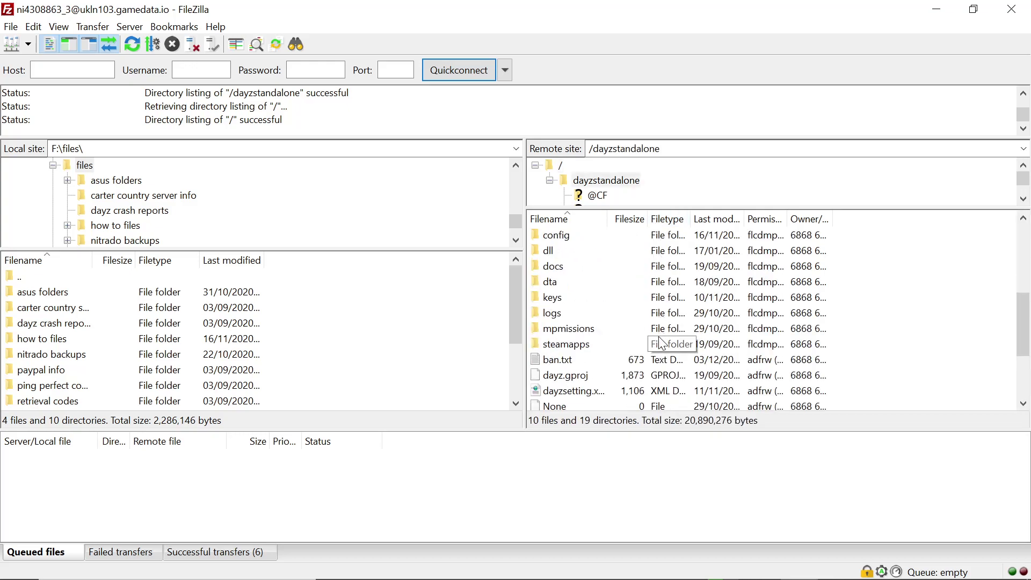
left_click(662, 239)
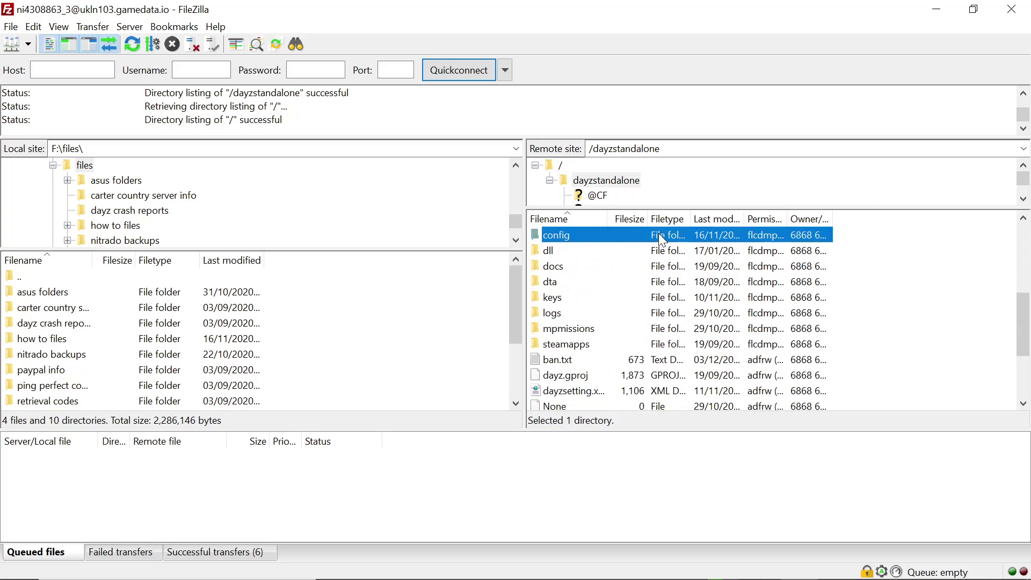
double_click(662, 238)
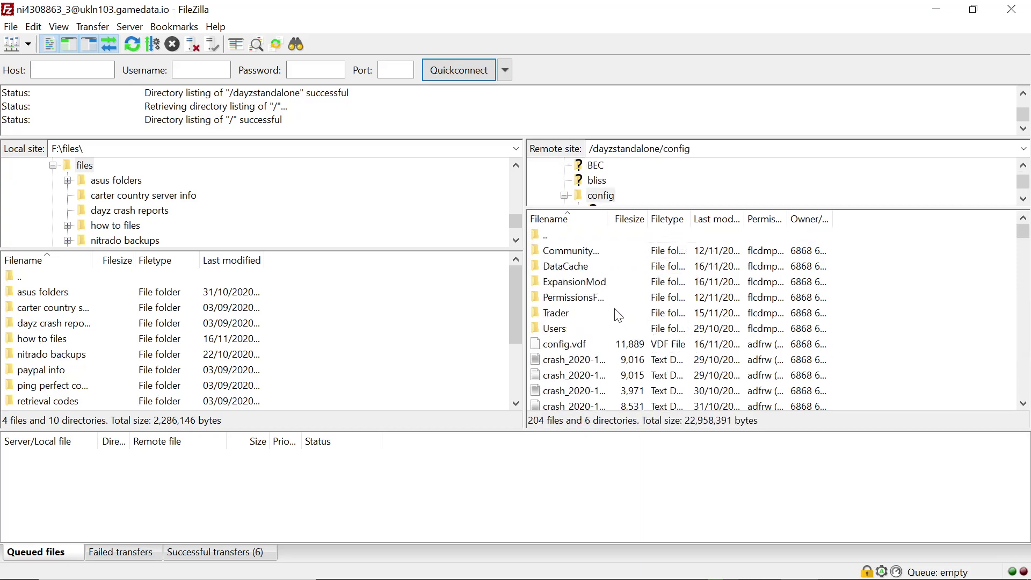
double_click(642, 313)
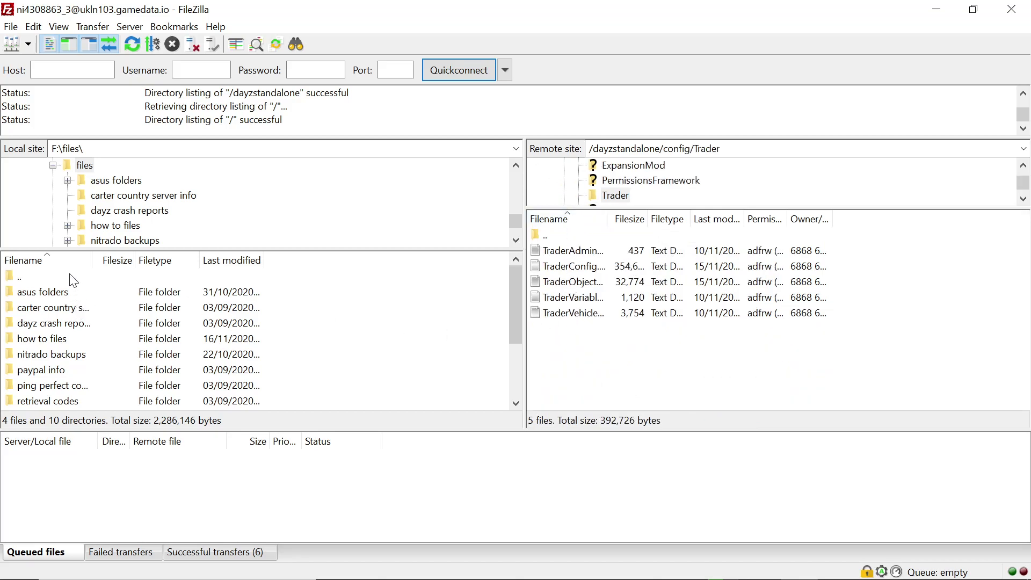
- Select all five remote Trader files to view their transfer options, dismiss them without downloading and minimize FileZilla
left_click(17, 280)
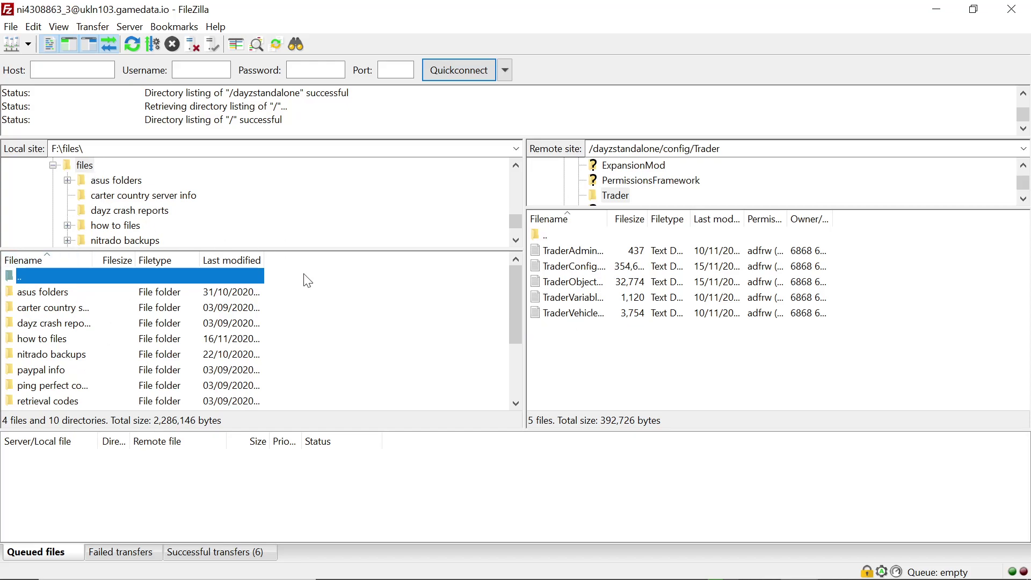
left_click_drag(569, 338, 624, 245)
right_click(581, 290)
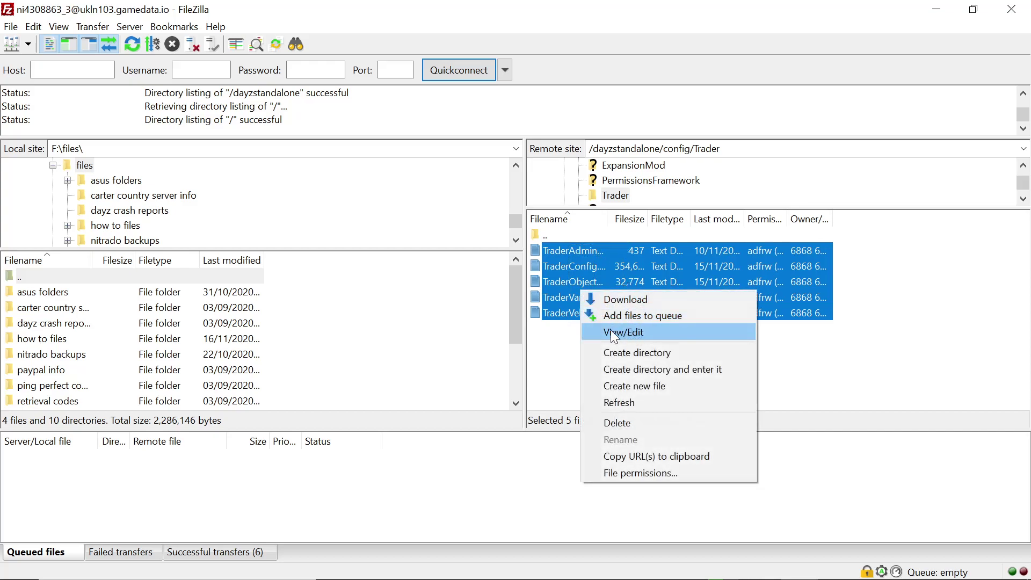
left_click(568, 358)
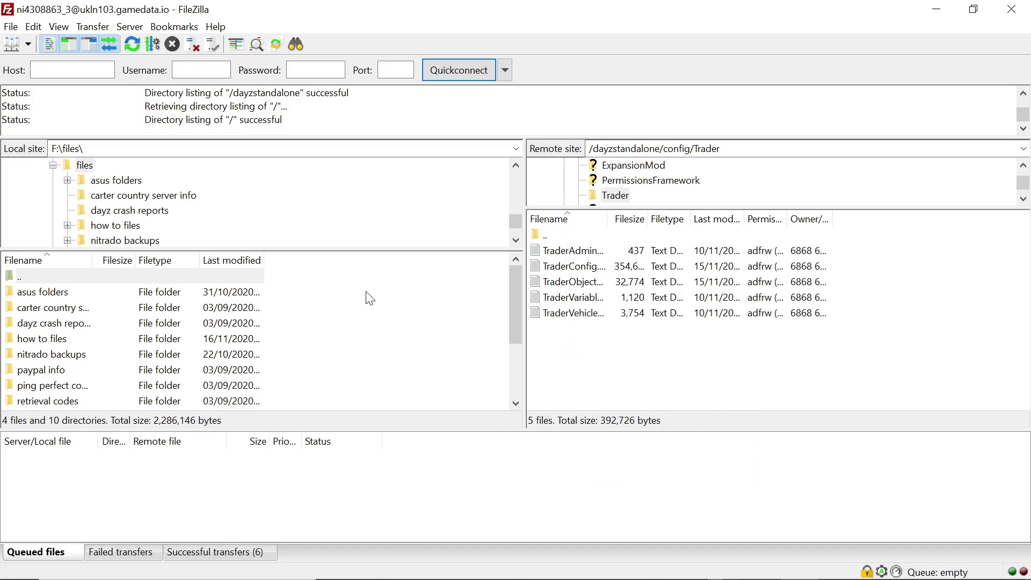
left_click(335, 334)
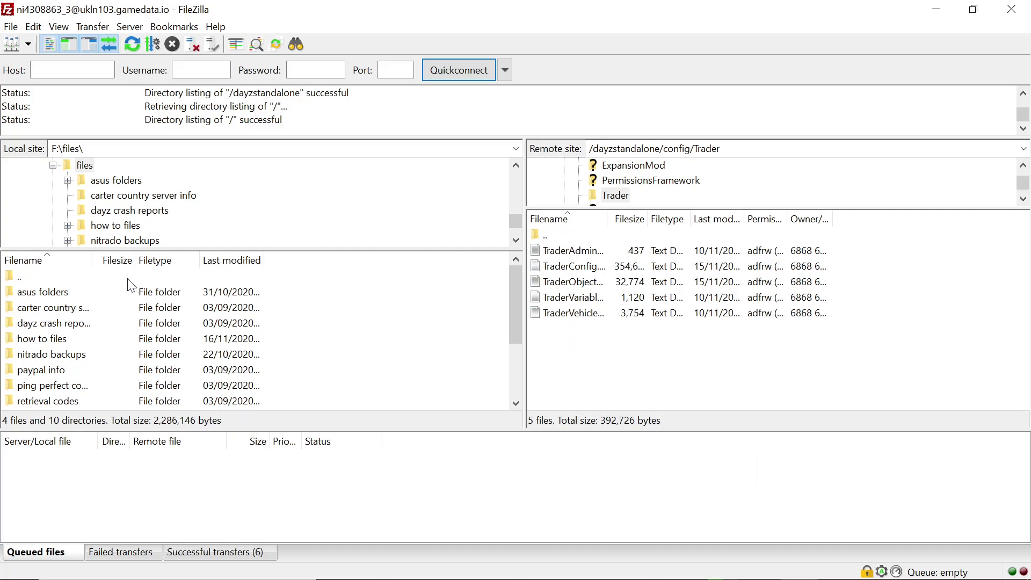
key("BackSpace")
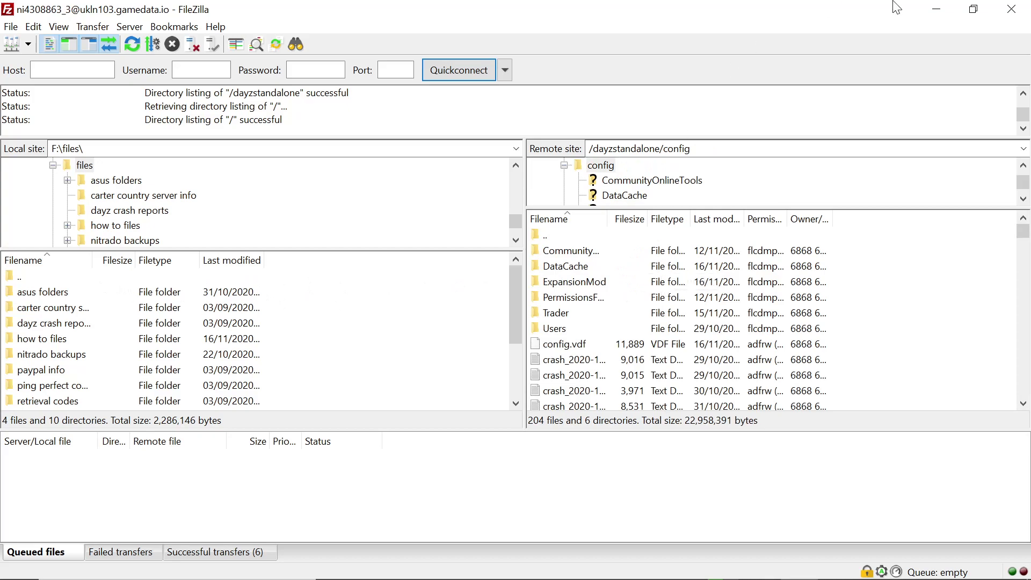
left_click(936, 9)
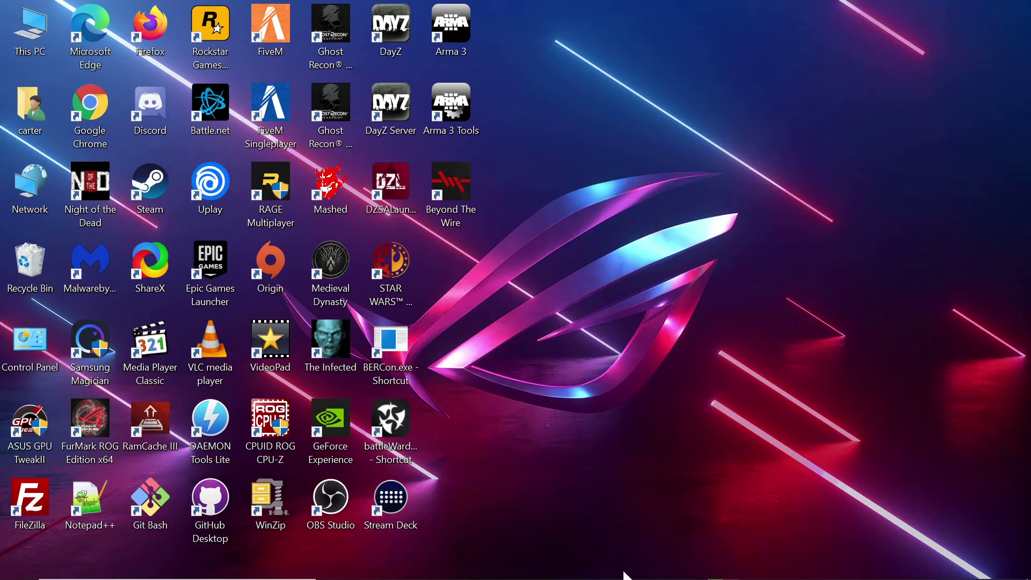
- Open a new File Explorer window and go to SteamLibrary\steamapps\common\DayZ\!Workshop on the games (E:) drive
right_click(453, 564)
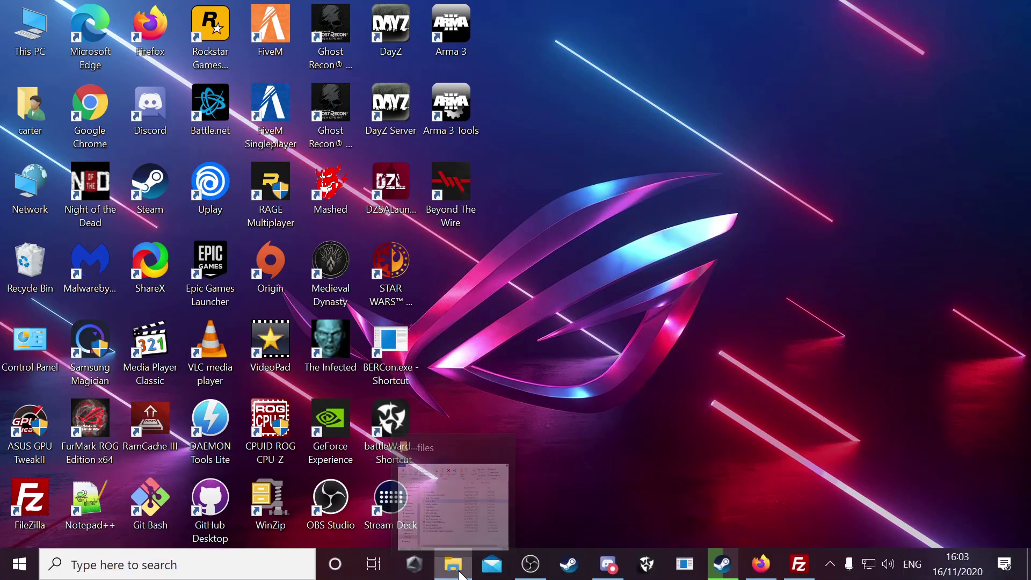
left_click(408, 479)
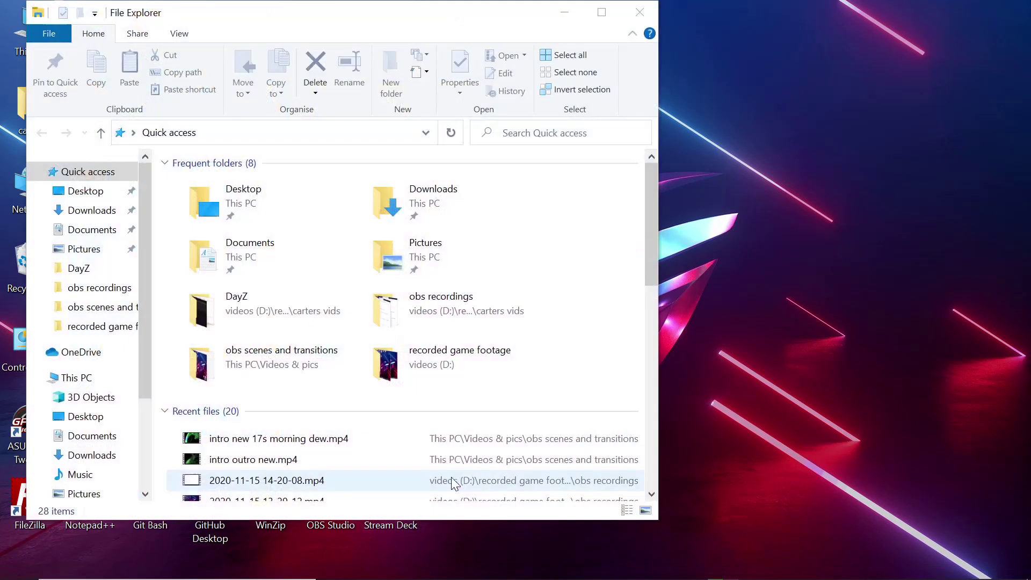
scroll(84, 371, "down", 3)
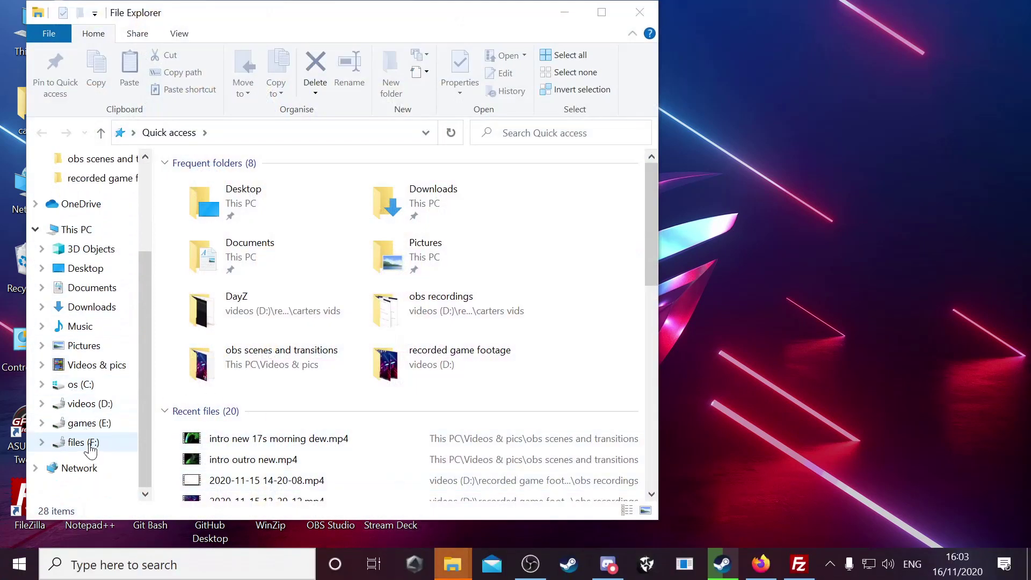
left_click(82, 424)
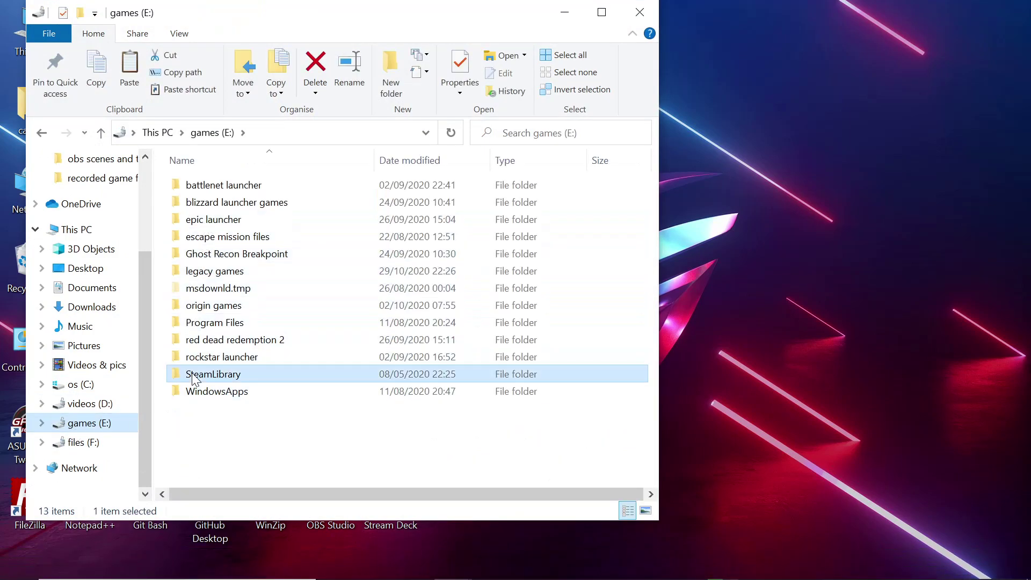
double_click(212, 374)
double_click(192, 239)
double_click(195, 203)
double_click(213, 304)
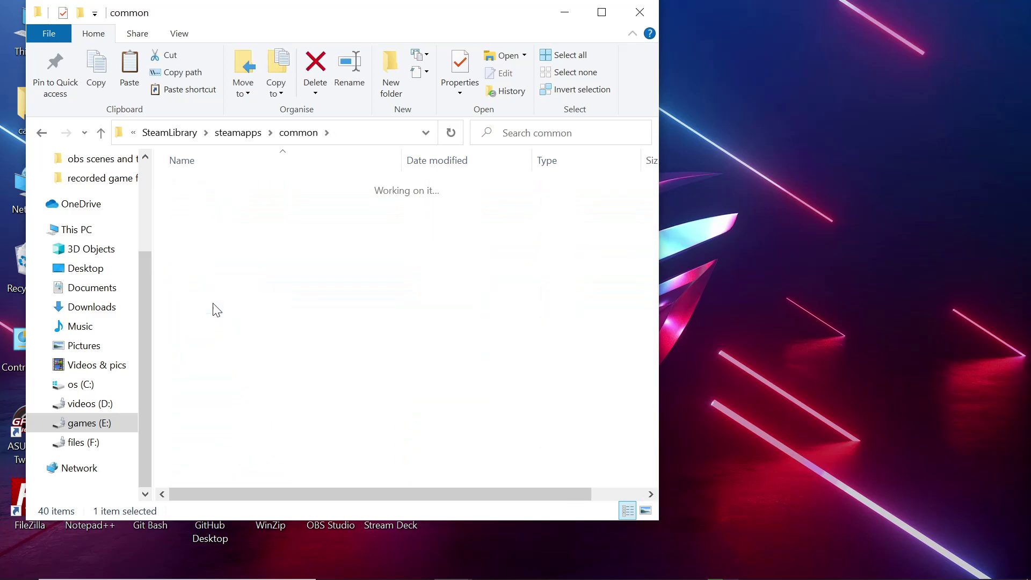
double_click(214, 203)
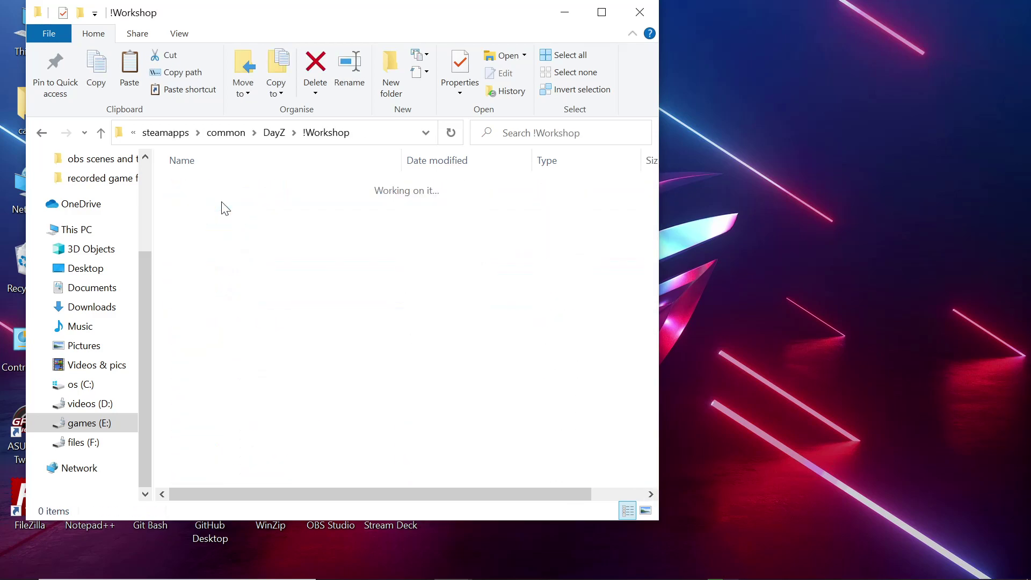
scroll(259, 408, "down", 4)
scroll(259, 408, "down", 13)
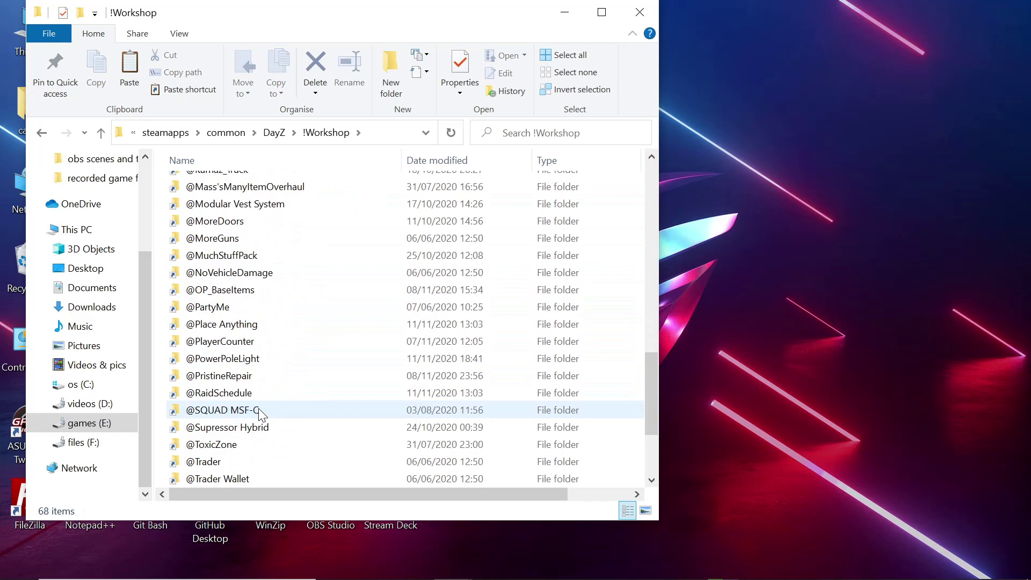
double_click(200, 325)
double_click(234, 214)
double_click(232, 188)
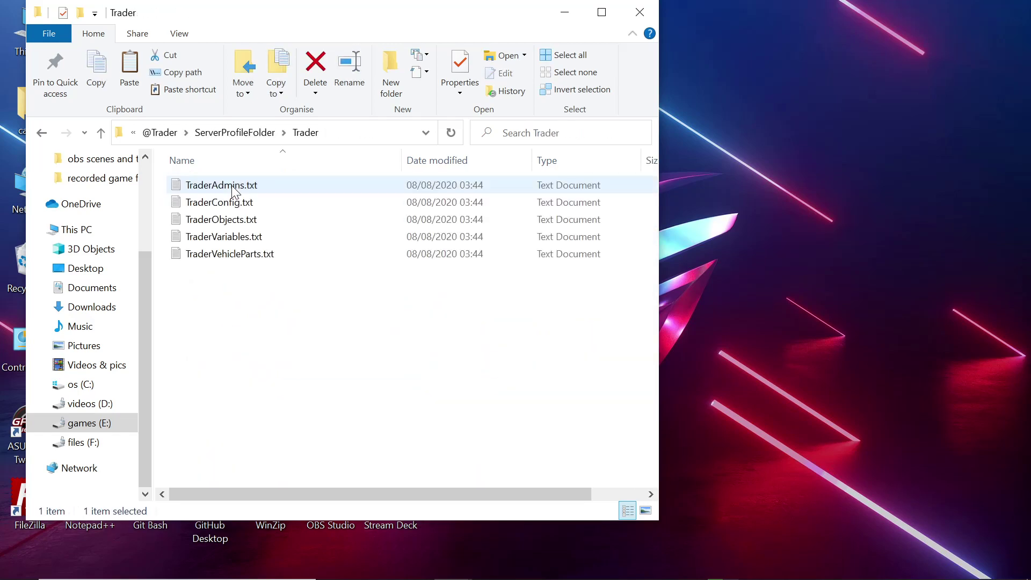
- Copy all five Trader text files from the mod folder, minimize File Explorer and paste them onto the desktop
left_click_drag(210, 326, 253, 183)
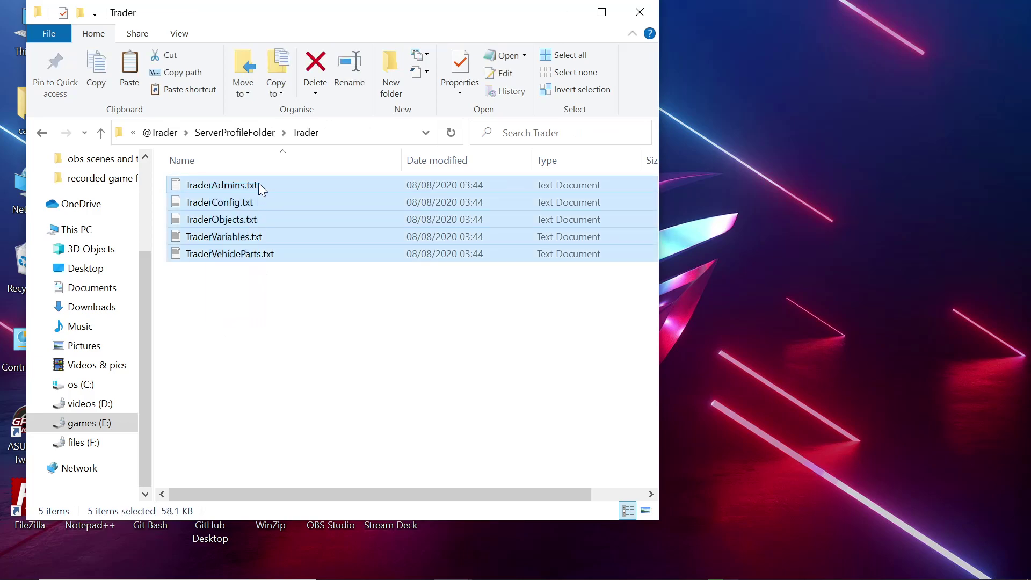
right_click(221, 226)
left_click(340, 350)
left_click(564, 11)
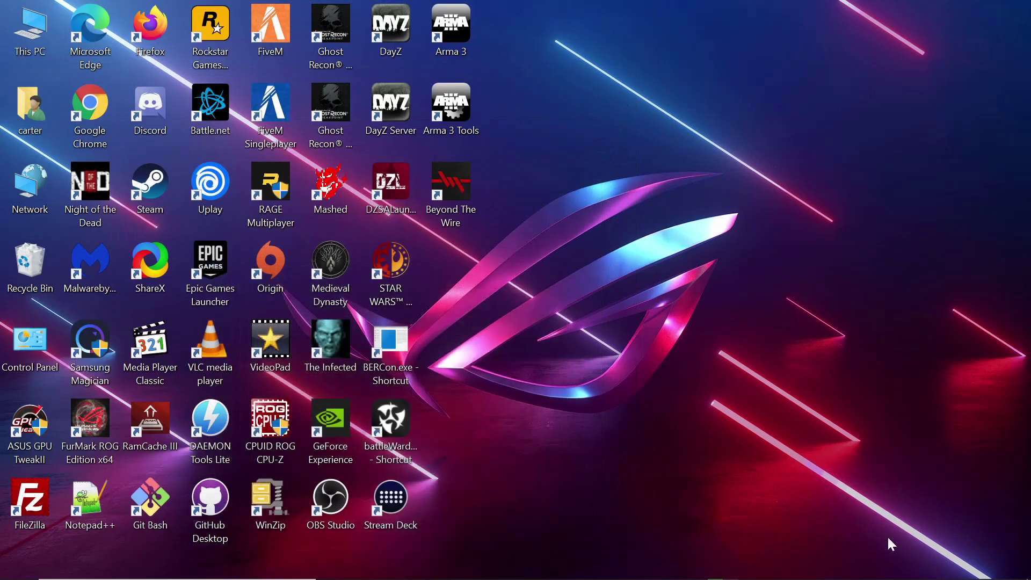
right_click(730, 505)
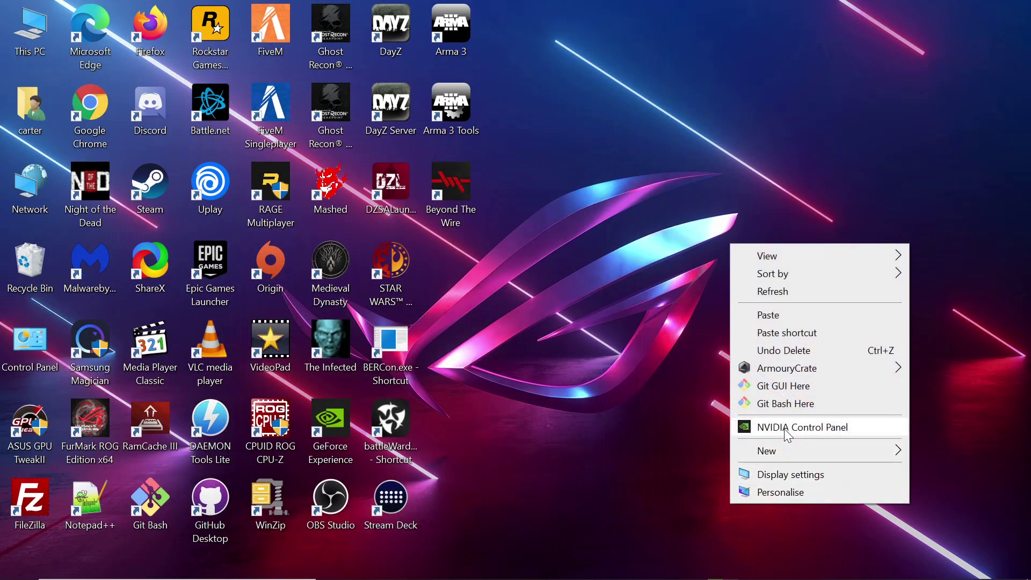
left_click(784, 314)
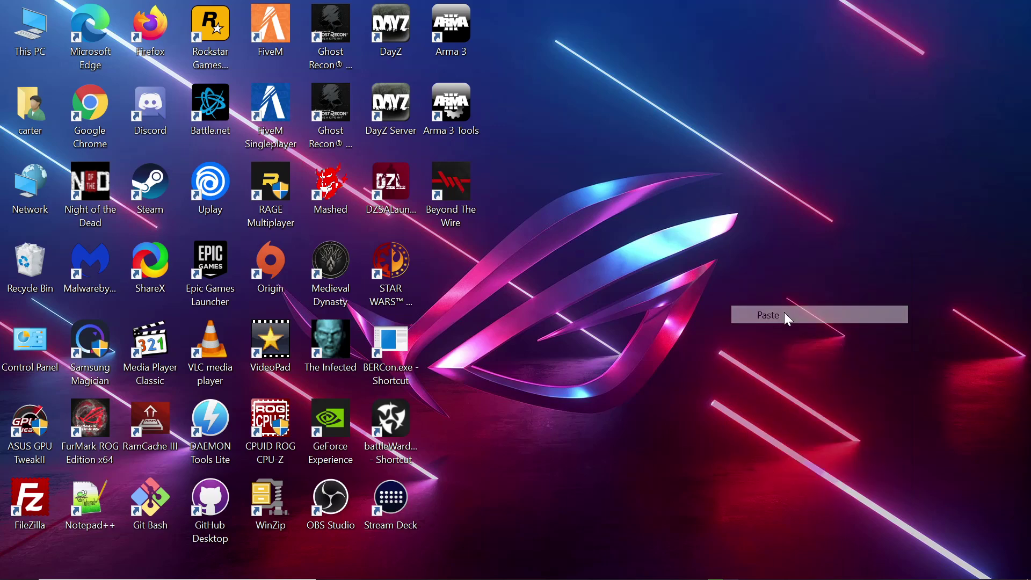
- Arrange the five pasted Trader files in a row on the desktop, placing TraderConfig.txt beside TraderObjects.txt
left_click_drag(798, 203, 728, 357)
left_click_drag(781, 287, 710, 364)
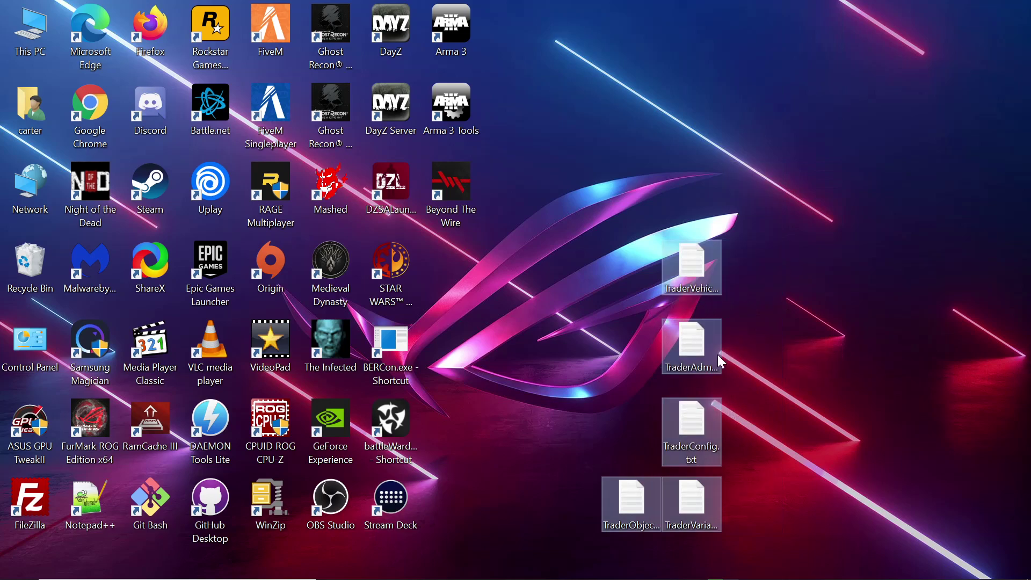
left_click_drag(702, 284, 607, 403)
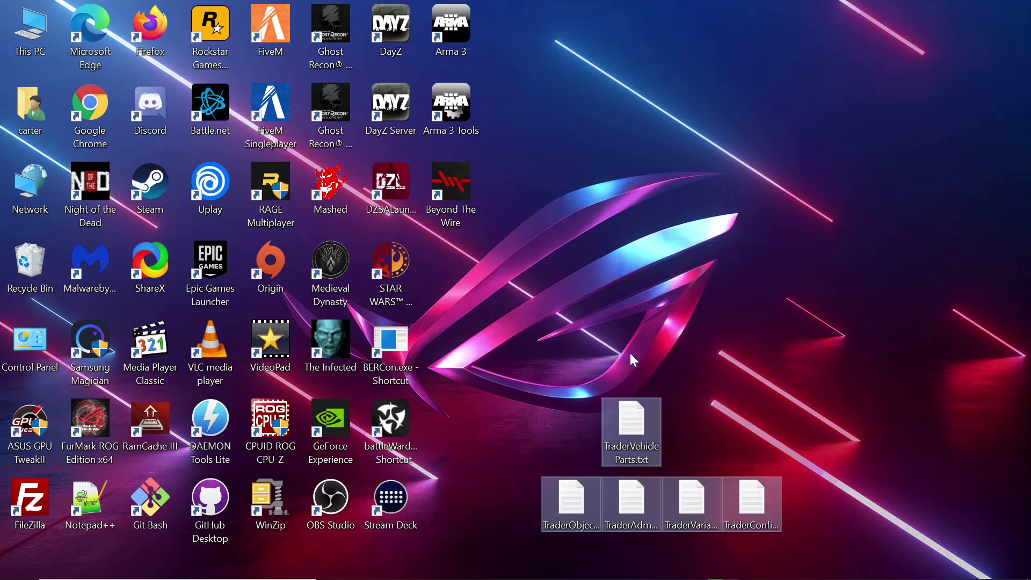
left_click_drag(656, 430, 828, 491)
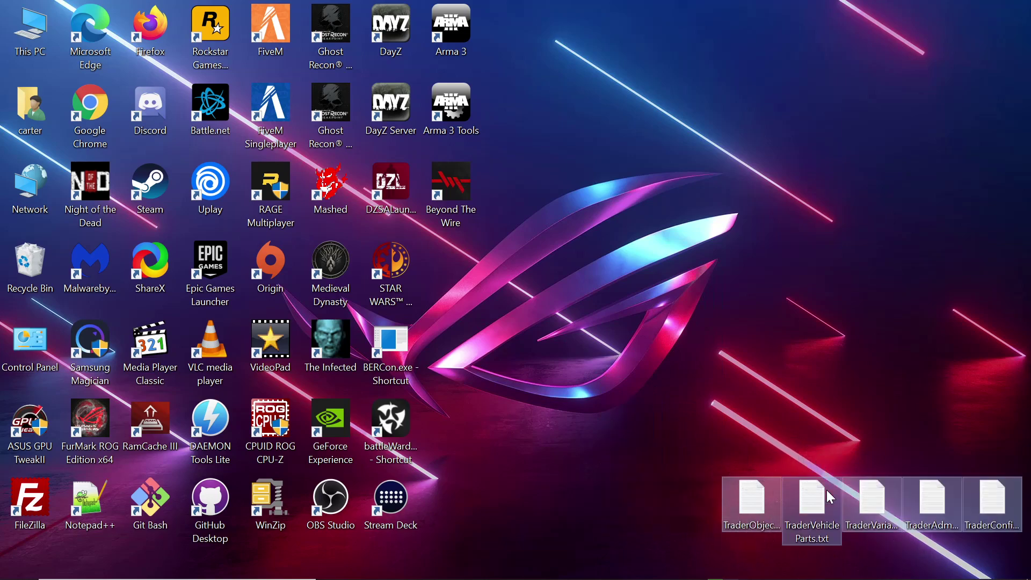
left_click(686, 398)
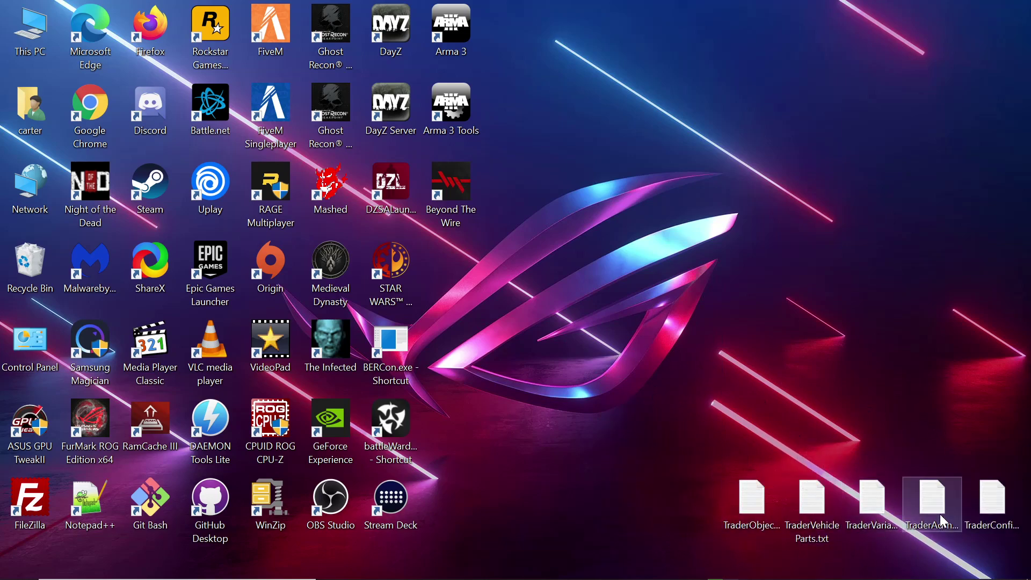
left_click_drag(979, 511, 691, 510)
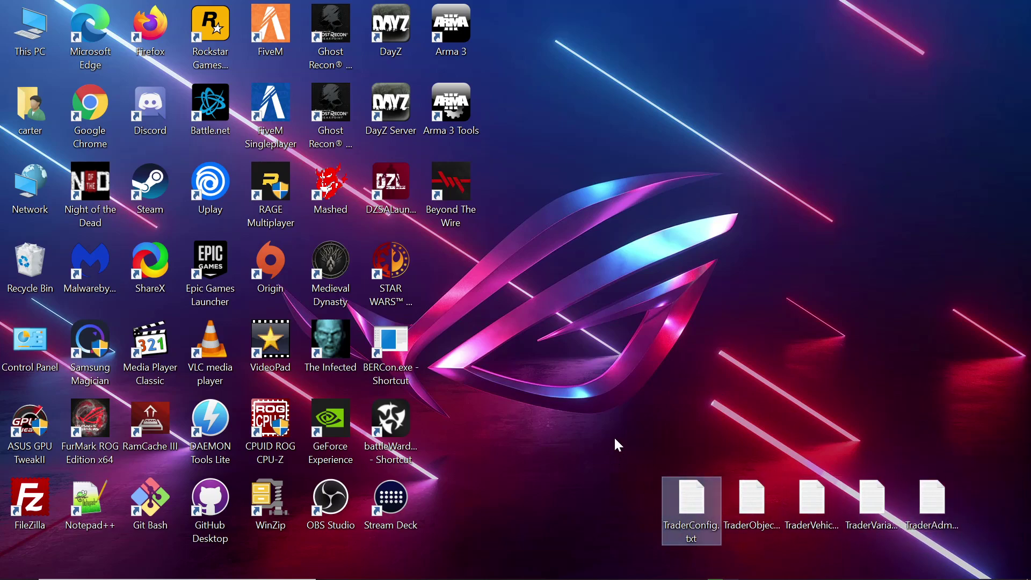
- Duplicate TraderConfig.txt and TraderObjects.txt on the desktop as backup copies
left_click_drag(636, 428, 762, 518)
right_click(694, 527)
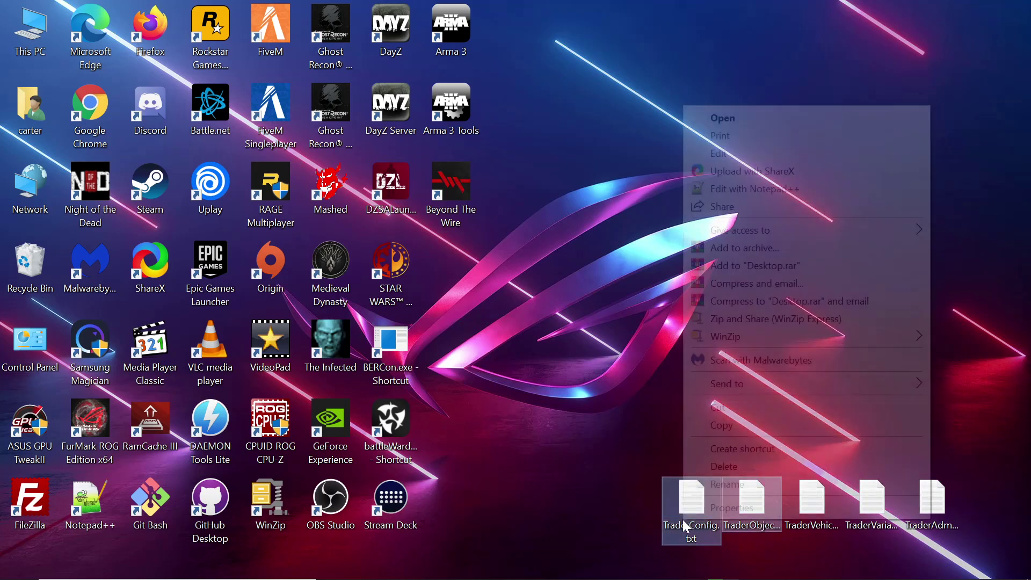
left_click(730, 431)
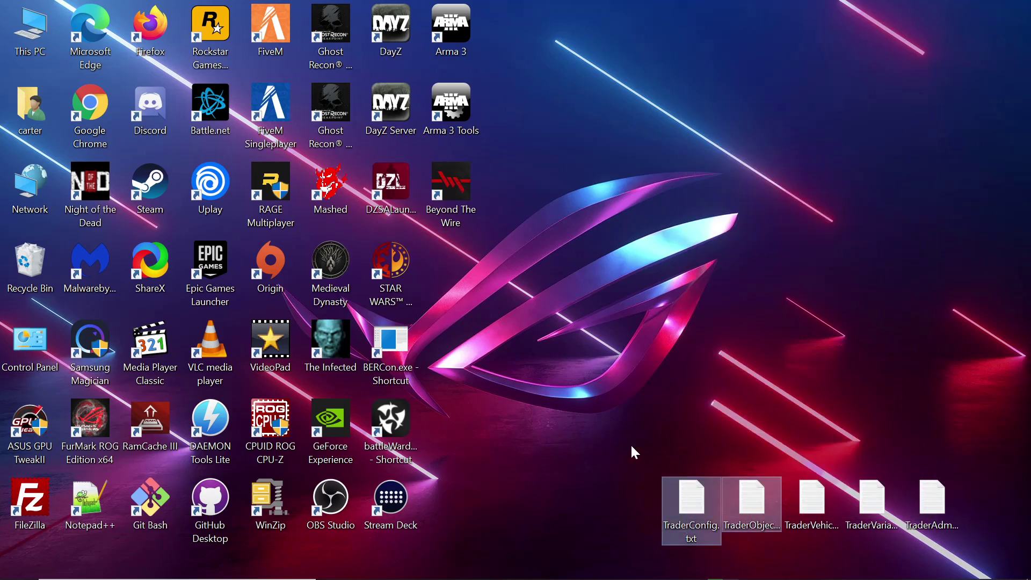
left_click(551, 508)
right_click(549, 507)
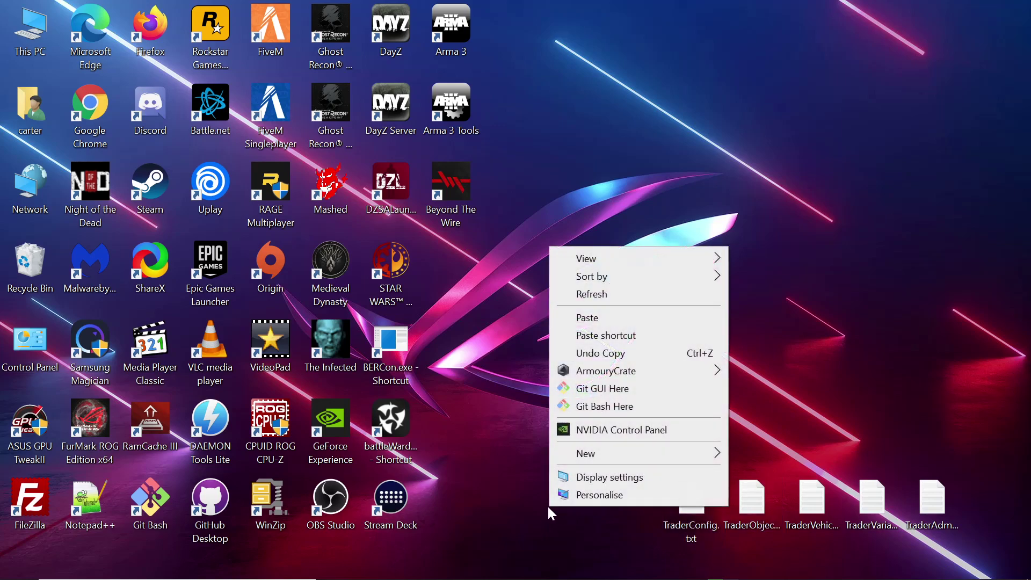
left_click(601, 321)
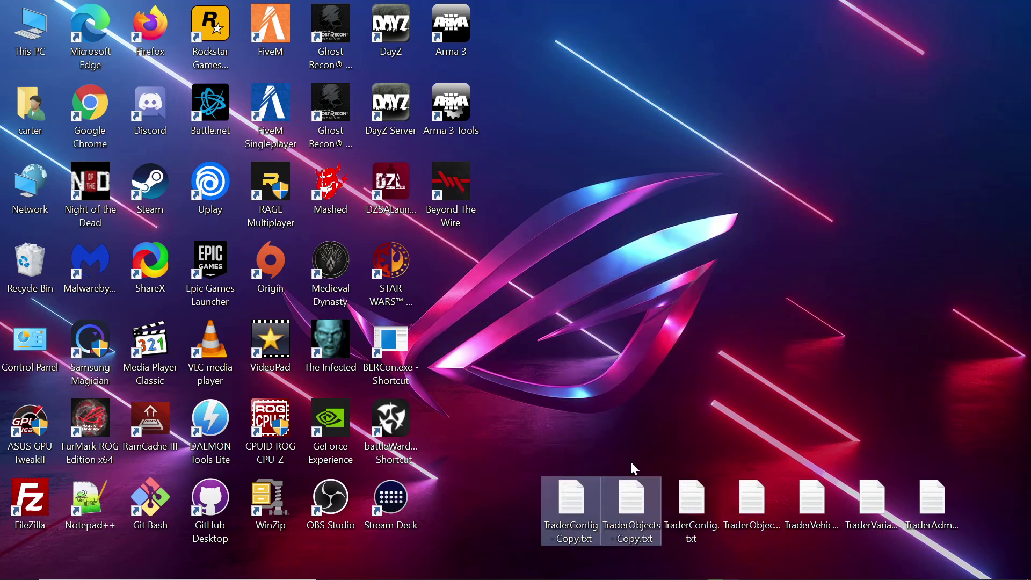
left_click(585, 404)
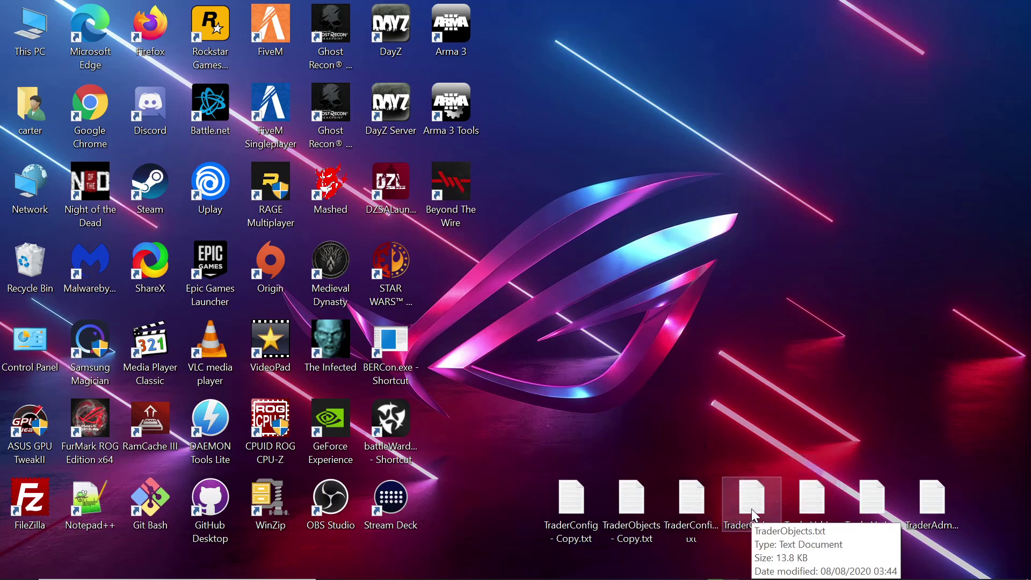
- Open the original TraderConfig.txt and TraderObjects.txt from the desktop in Notepad++
left_click(689, 512)
right_click(689, 518)
left_click(722, 148)
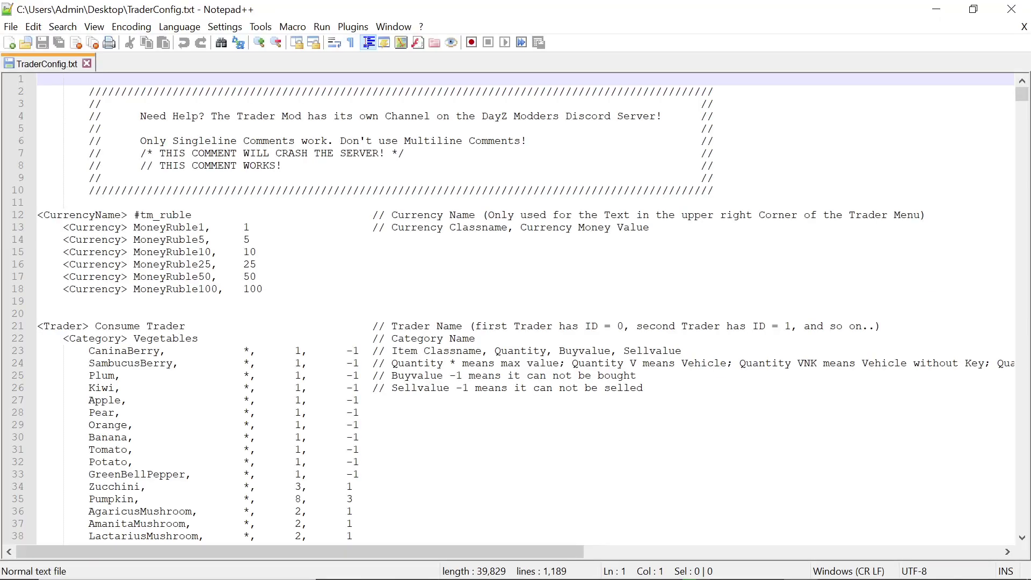
left_click(936, 10)
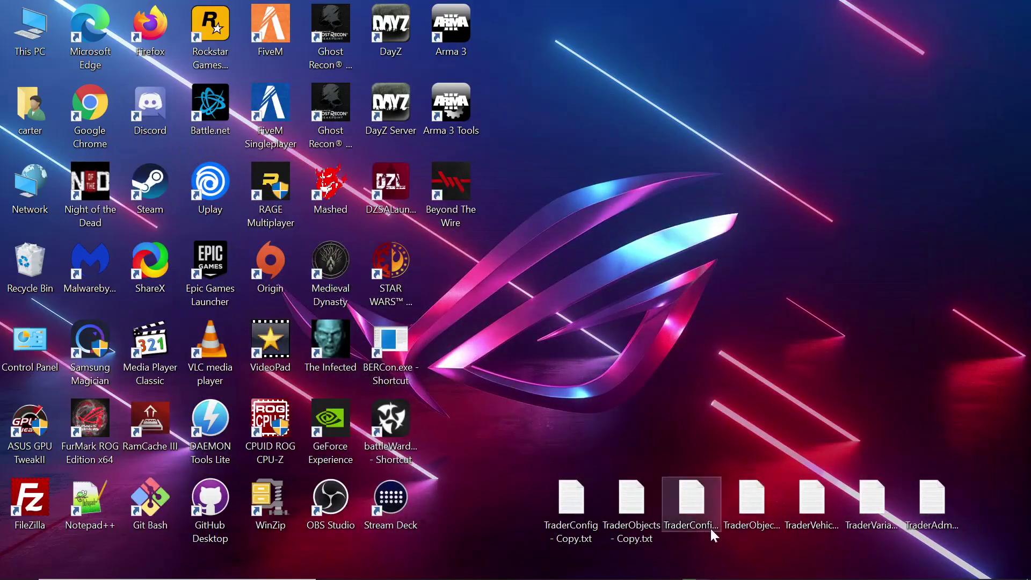
right_click(765, 503)
left_click(796, 142)
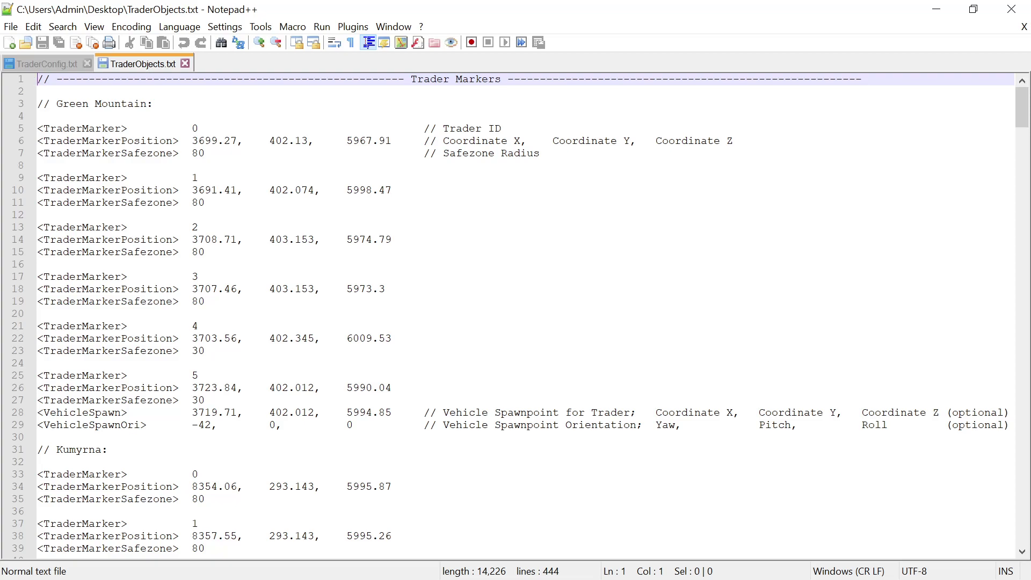
- Compare the Green Mountain coordinates of trader markers 0 and 1 with the matching object positions under Objects to Spawn
scroll(515, 316, "down", 5)
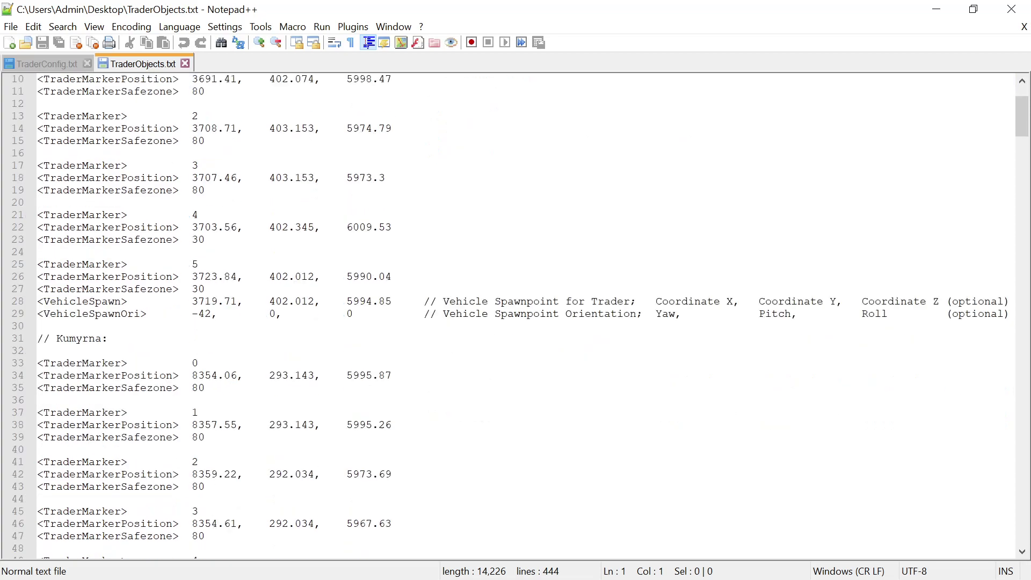
scroll(516, 316, "down", 3)
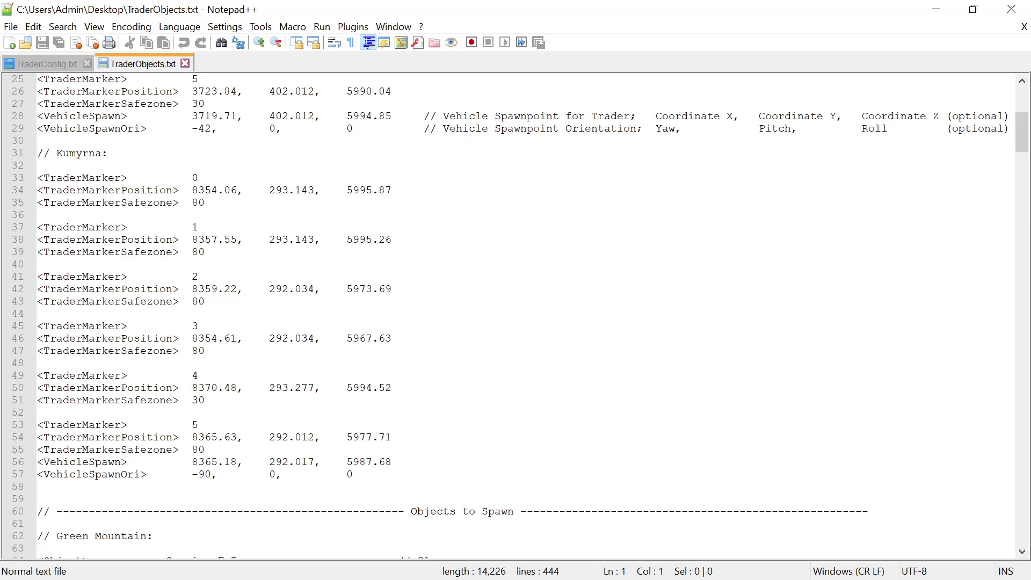
scroll(516, 316, "down", 1)
scroll(516, 316, "up", 9)
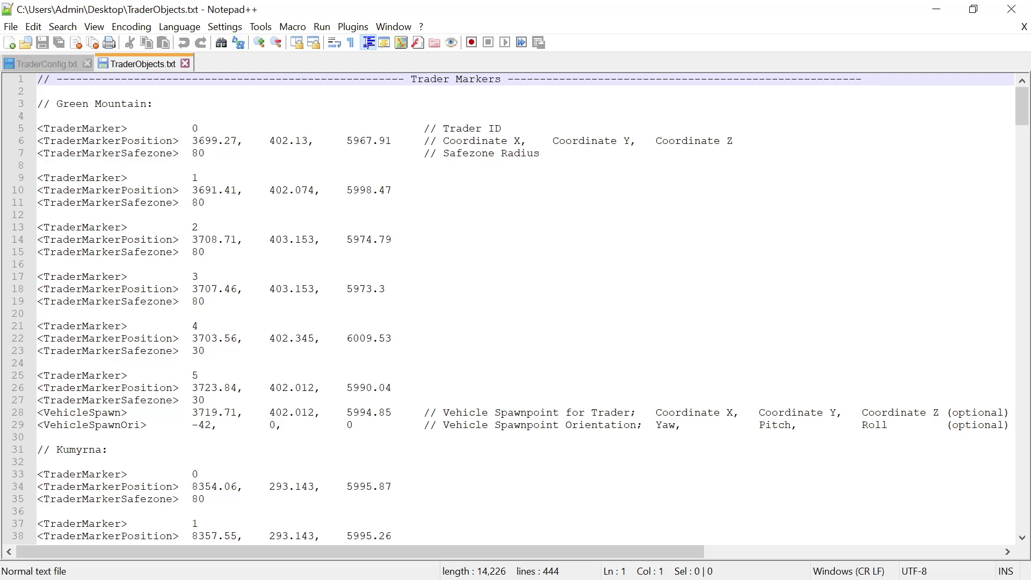
left_click_drag(192, 140, 391, 148)
scroll(391, 147, "down", 13)
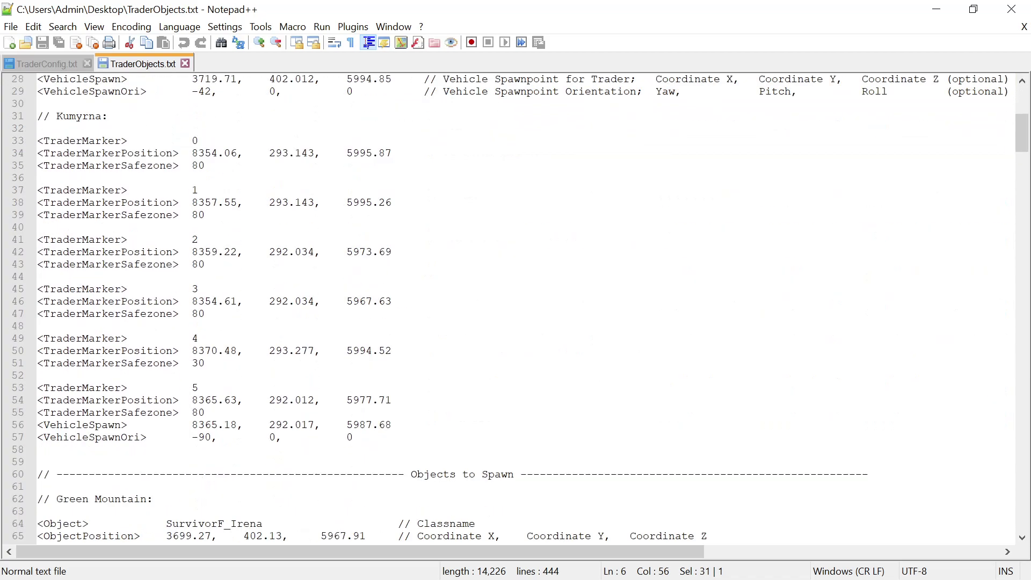
scroll(510, 309, "down", 4)
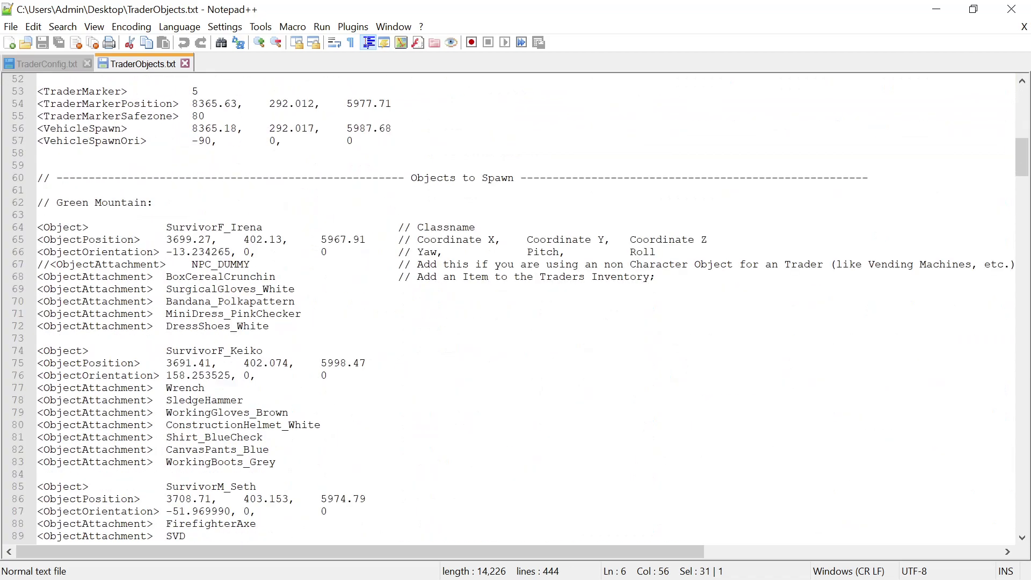
left_click_drag(166, 239, 366, 240)
left_click(398, 228)
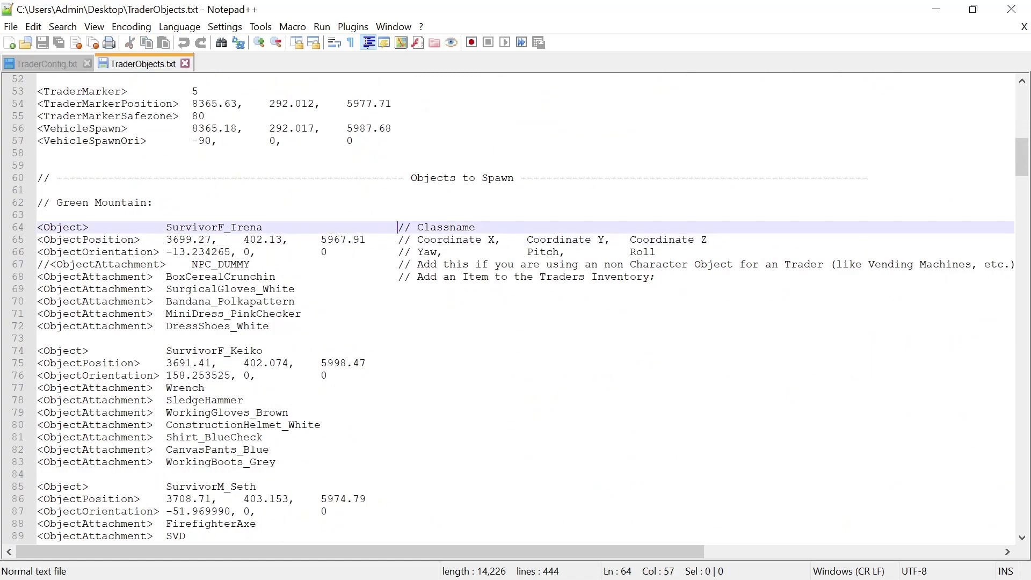
left_click_drag(166, 363, 366, 363)
scroll(515, 309, "up", 17)
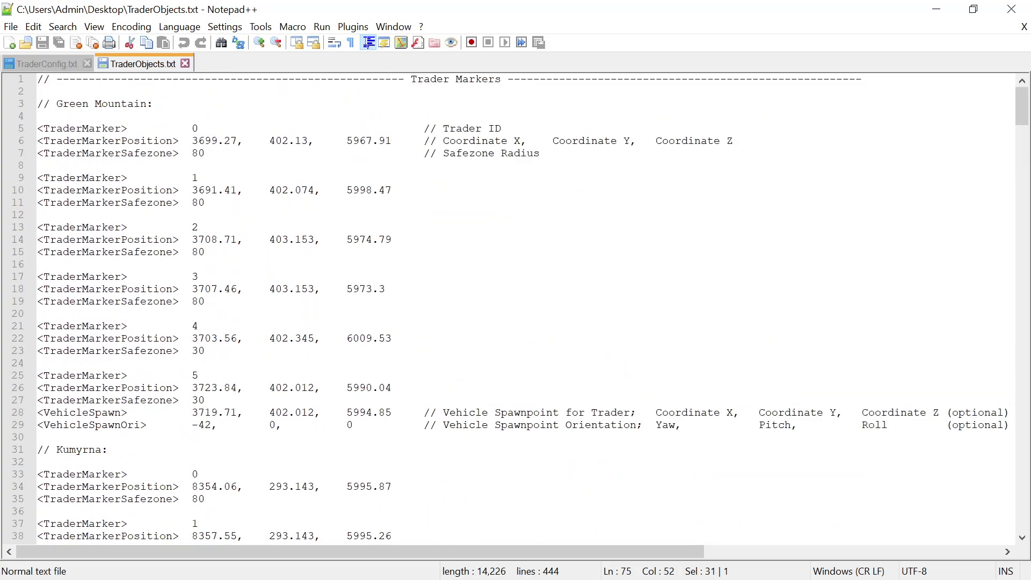
left_click_drag(193, 191, 392, 190)
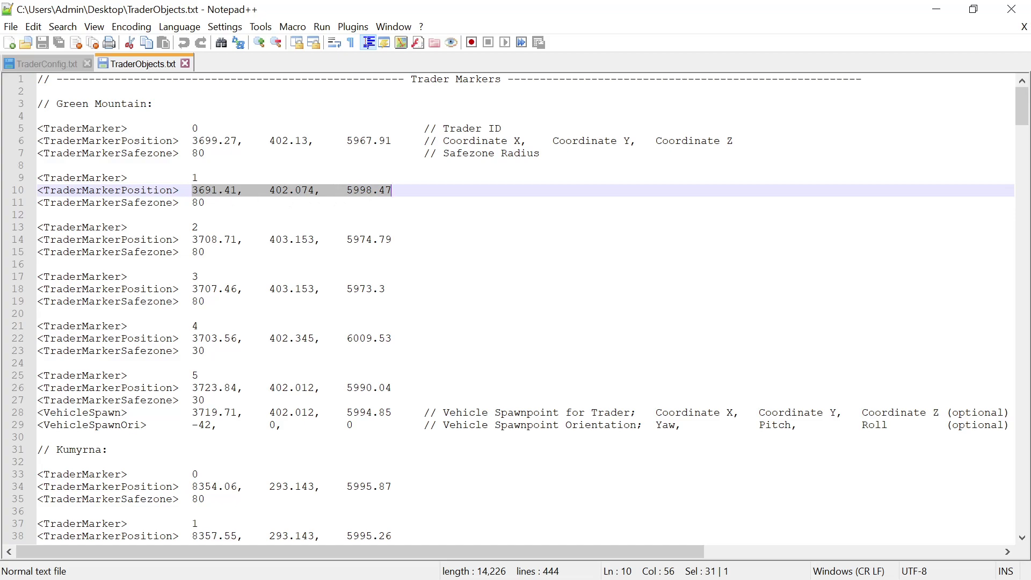
- Read through the Kumyrna trader markers and the Objects to Spawn entries for Green Mountain and Kumyrna
scroll(230, 203, "down", 2)
left_click(198, 202)
scroll(516, 309, "down", 4)
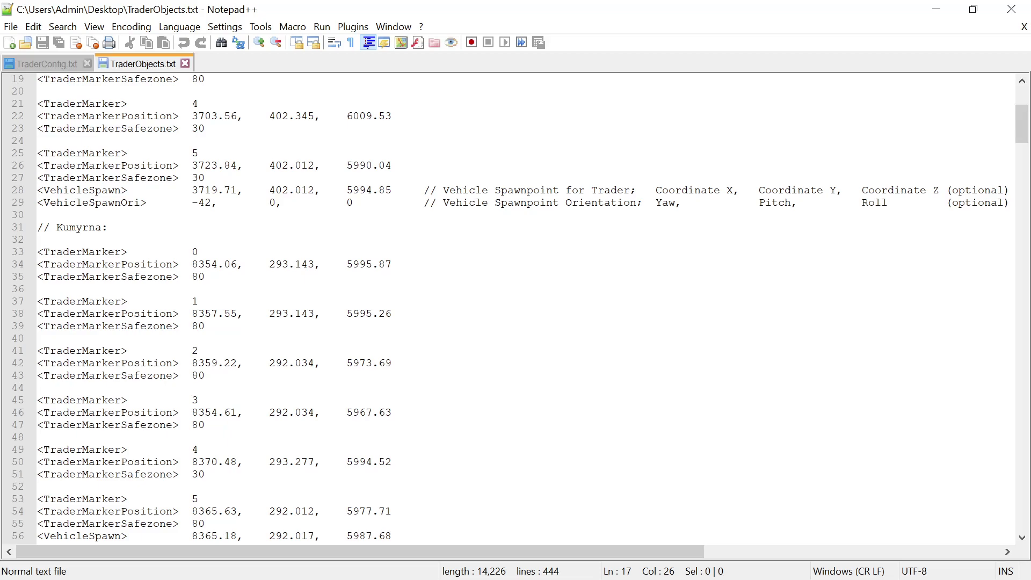
scroll(516, 309, "down", 20)
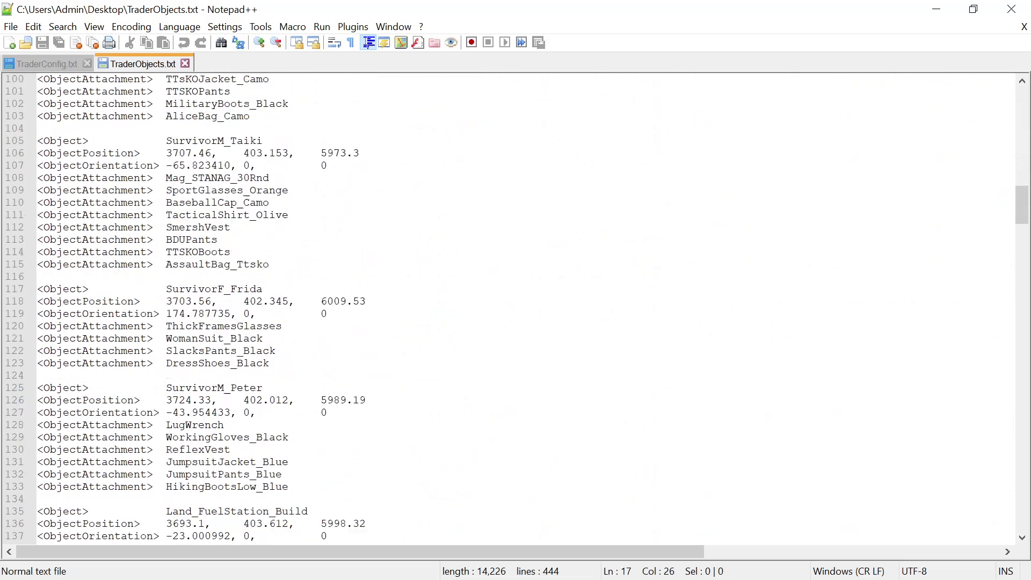
scroll(516, 309, "down", 20)
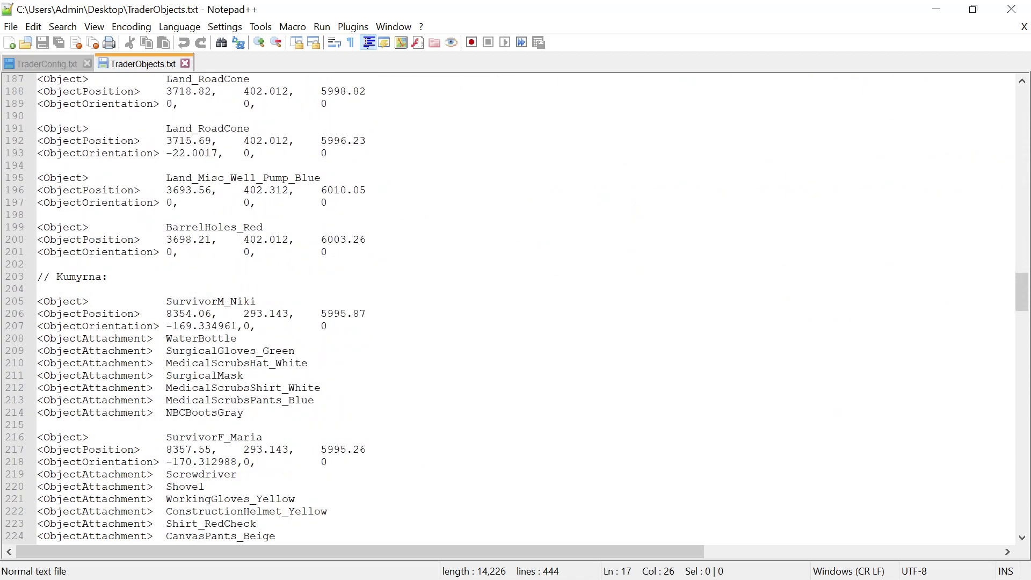
scroll(516, 309, "down", 3)
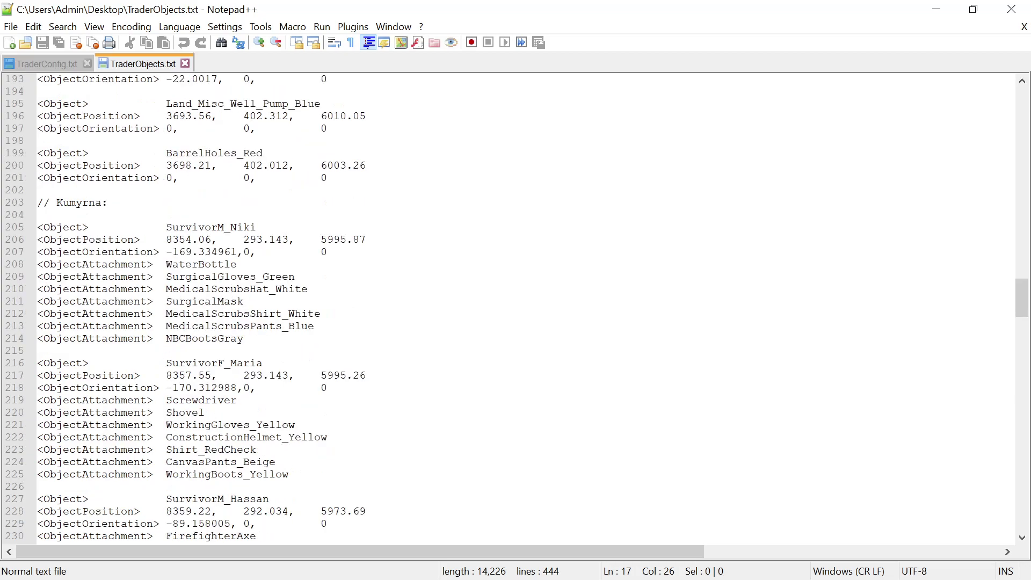
scroll(515, 309, "down", 5)
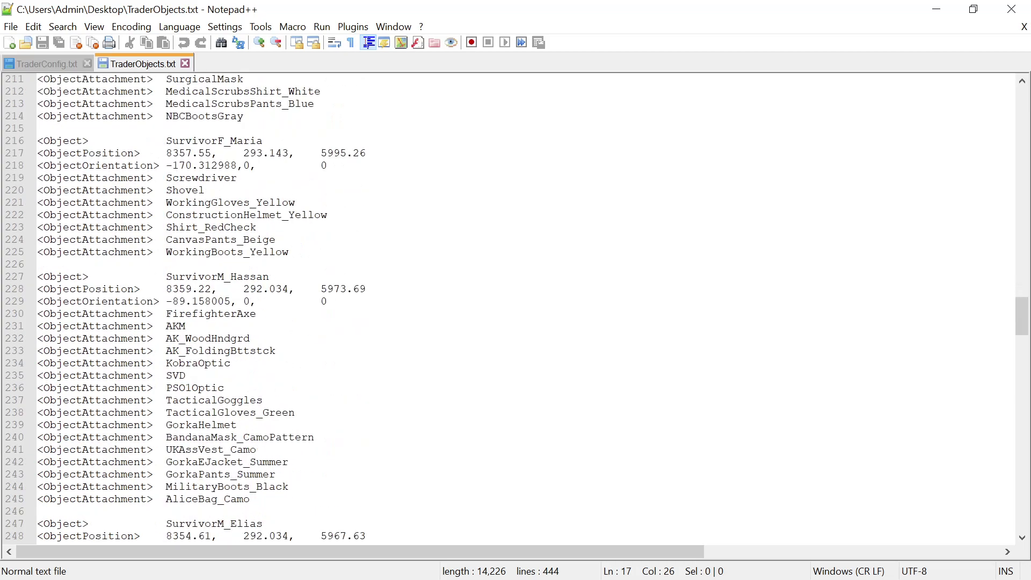
scroll(516, 309, "down", 5)
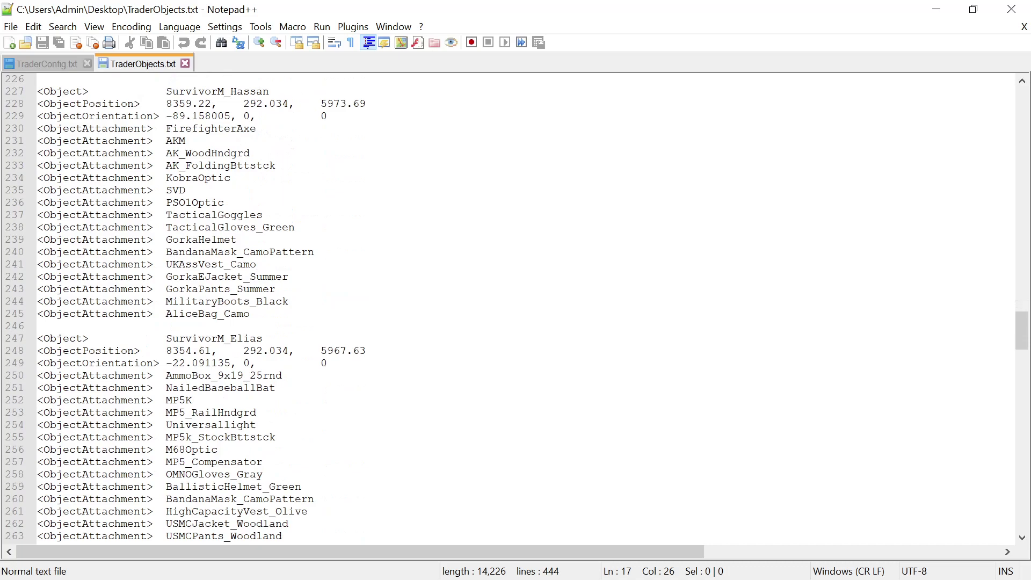
scroll(516, 309, "down", 5)
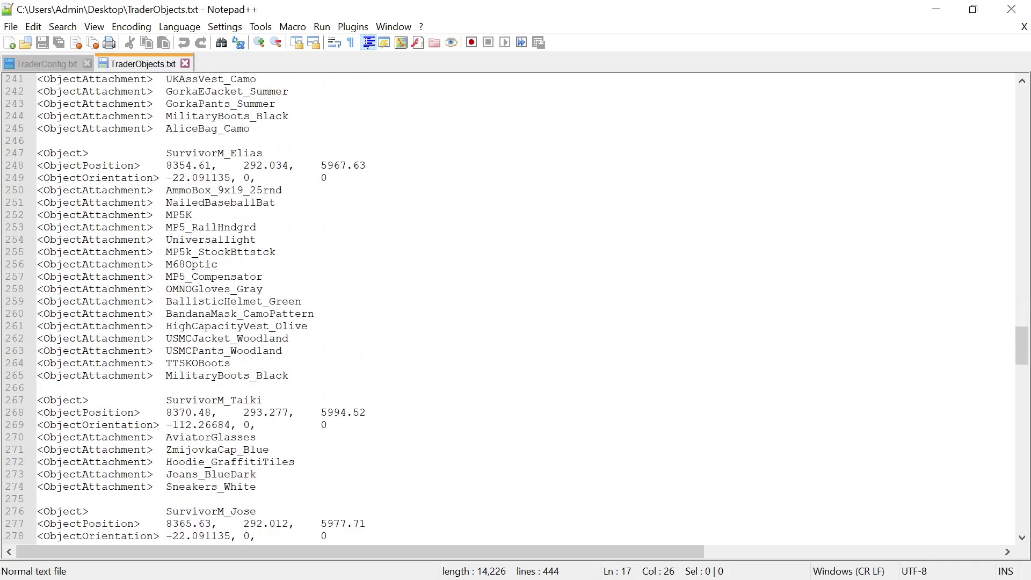
scroll(516, 309, "down", 6)
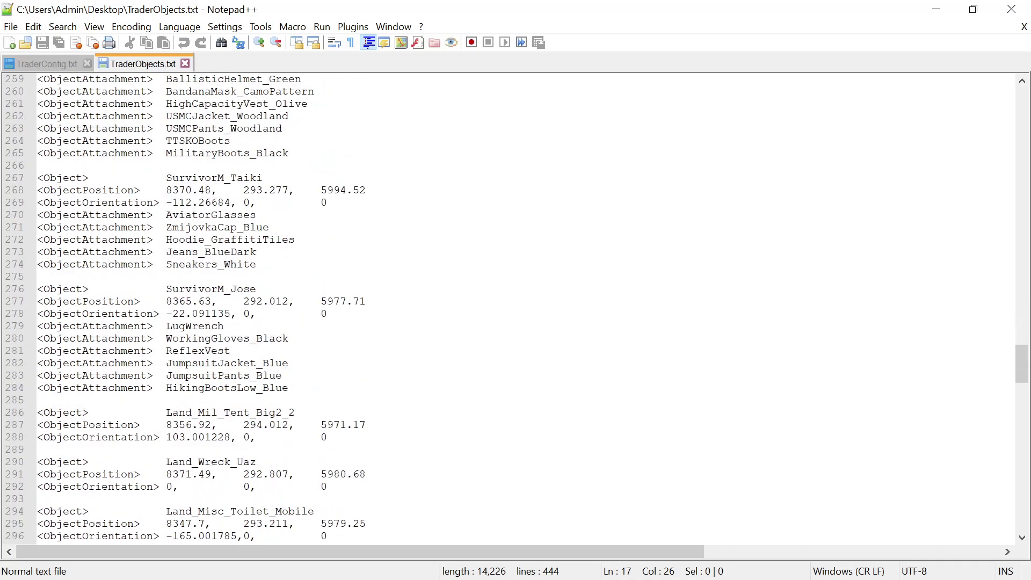
- Review the Kumyrna and Green Mountain object entries again, going back up to the Trader Markers at the file's beginning
scroll(516, 309, "up", 6)
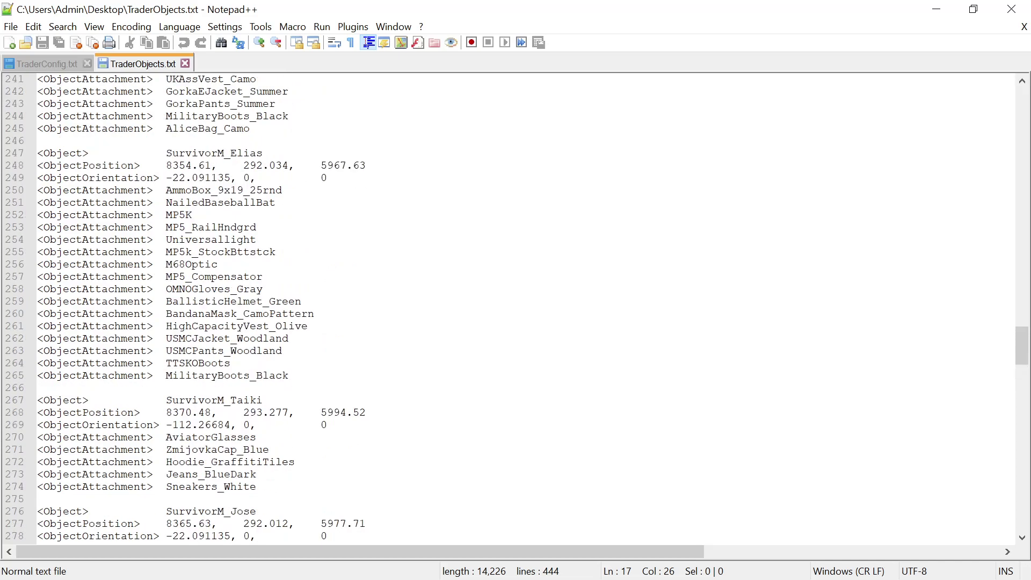
scroll(515, 309, "up", 7)
scroll(515, 309, "up", 7)
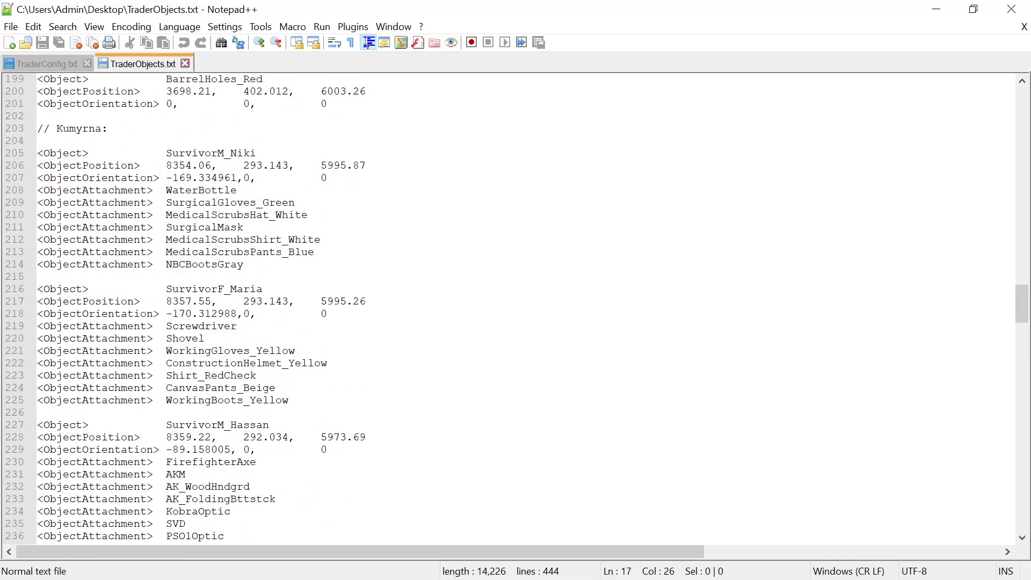
scroll(515, 309, "down", 6)
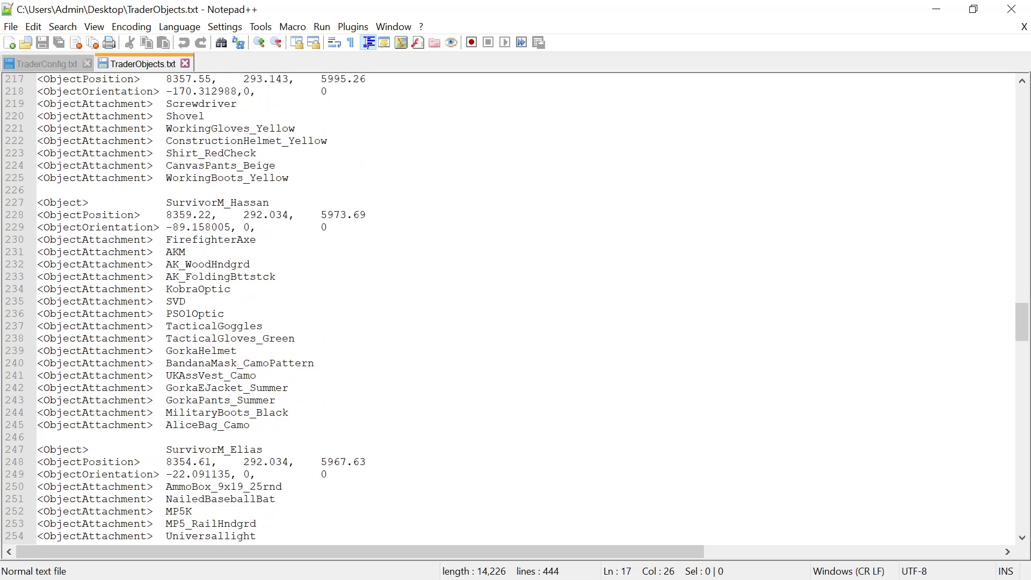
scroll(516, 308, "up", 17)
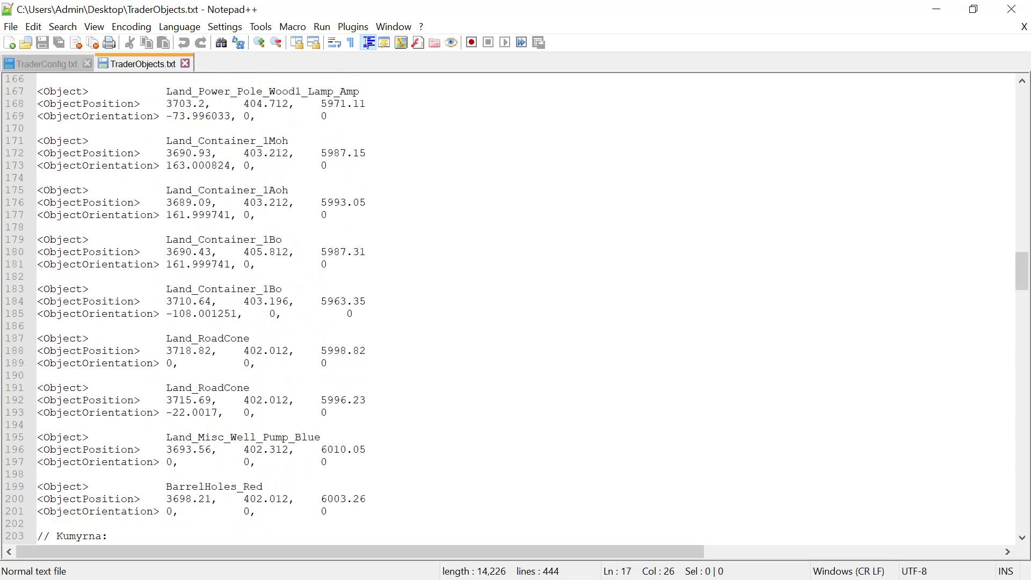
scroll(515, 309, "up", 20)
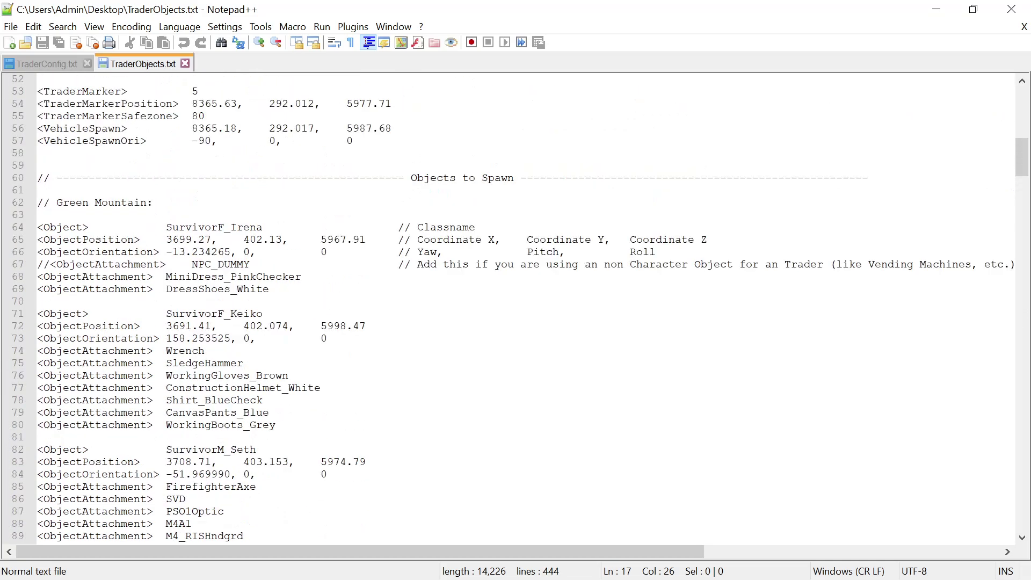
scroll(515, 309, "up", 17)
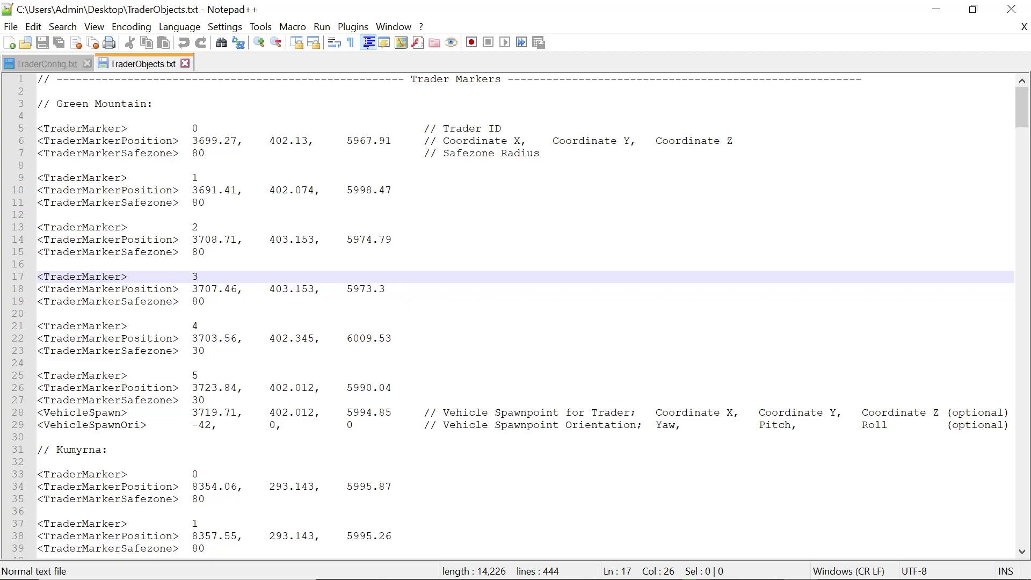
- Copy the Kumyrna trader marker block from its heading through TraderMarker 4's safezone line
scroll(516, 309, "down", 5)
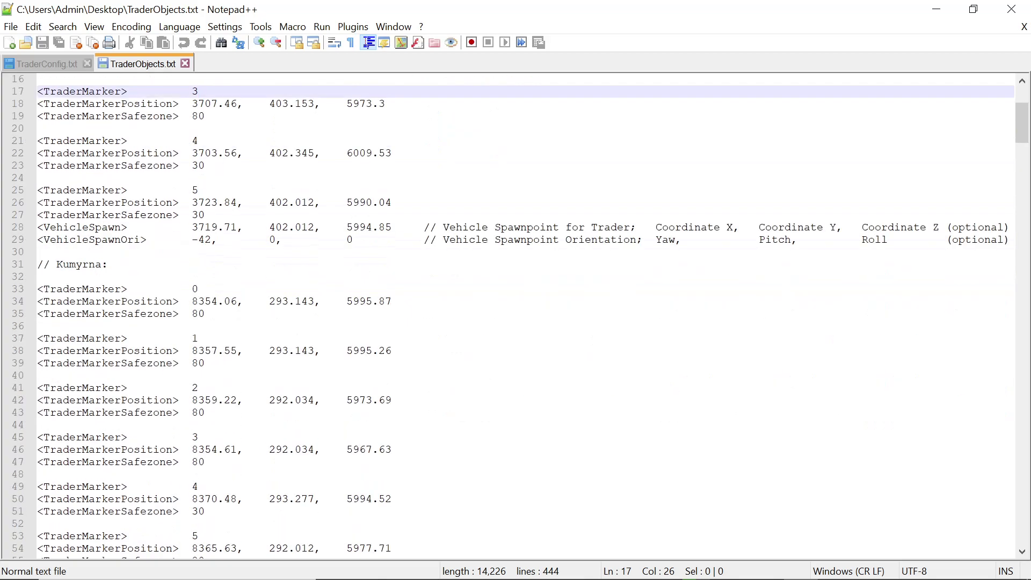
scroll(515, 314, "down", 3)
scroll(515, 314, "up", 5)
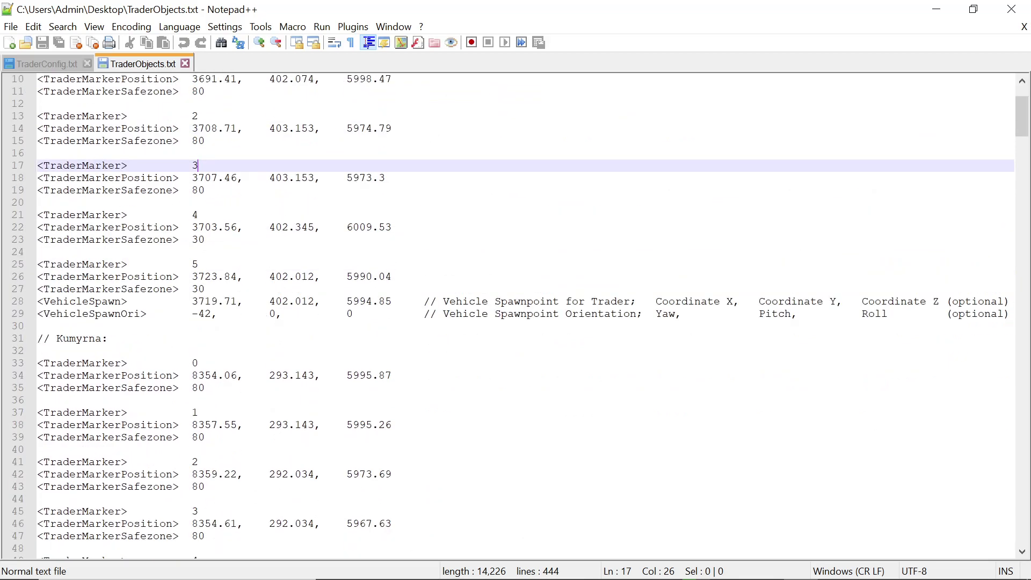
scroll(516, 314, "up", 3)
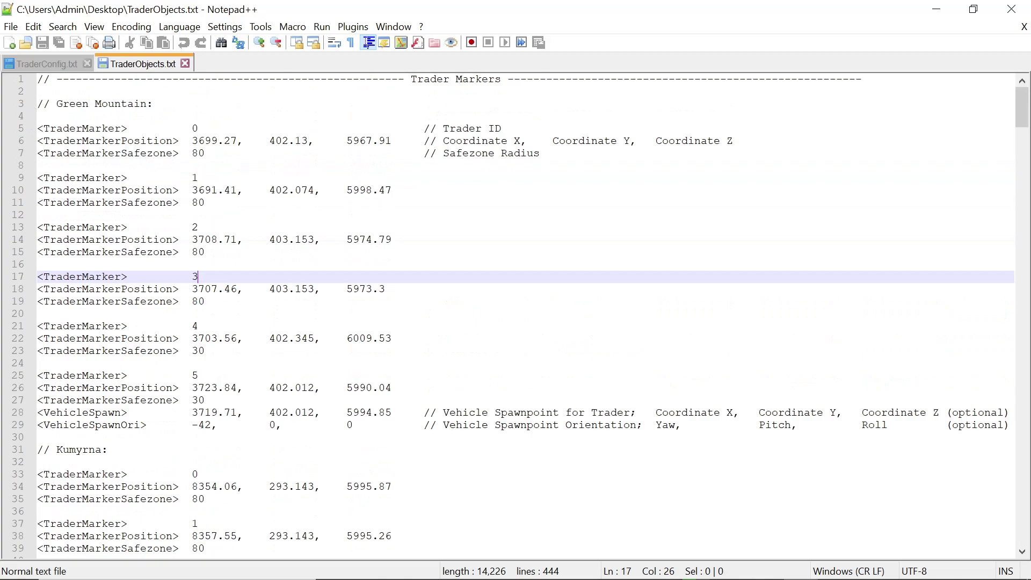
scroll(516, 317, "down", 2)
scroll(515, 317, "down", 4)
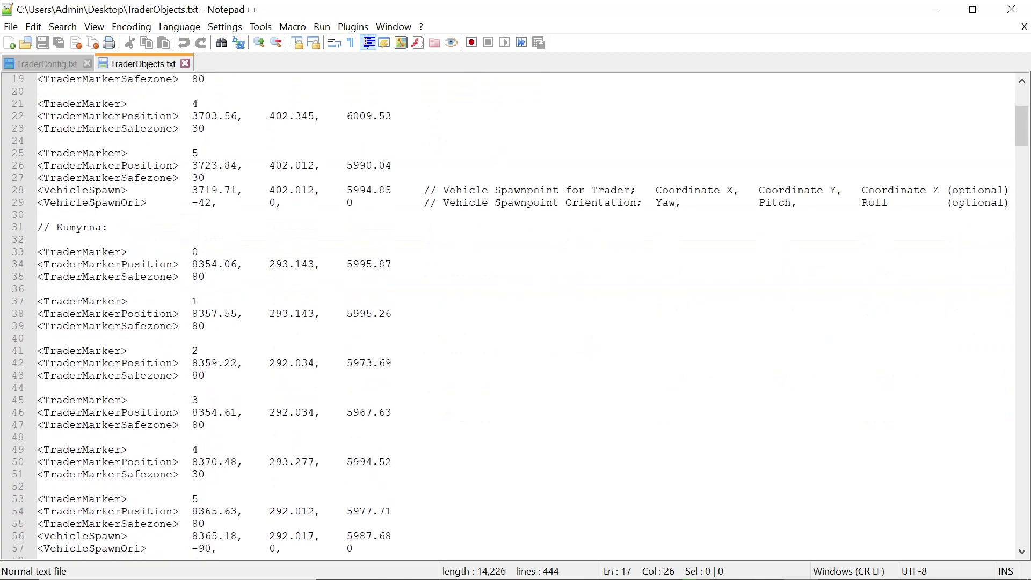
scroll(516, 317, "down", 2)
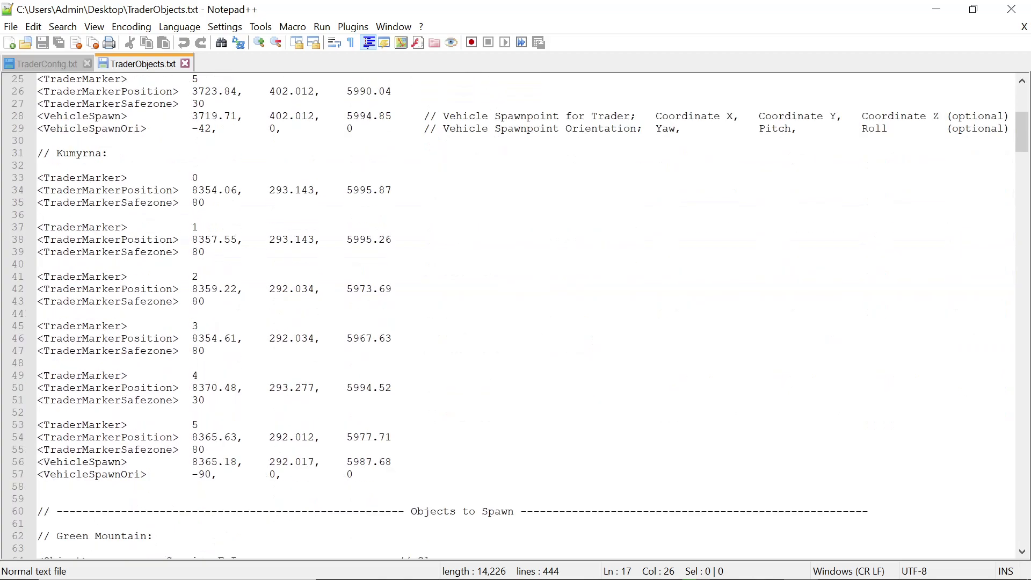
left_click_drag(37, 153, 205, 400)
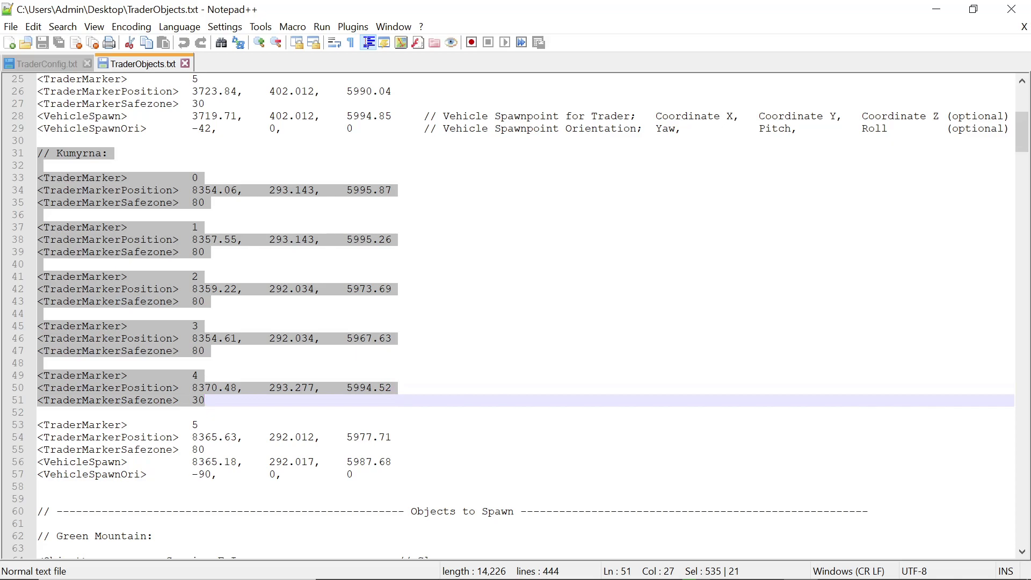
right_click(73, 240)
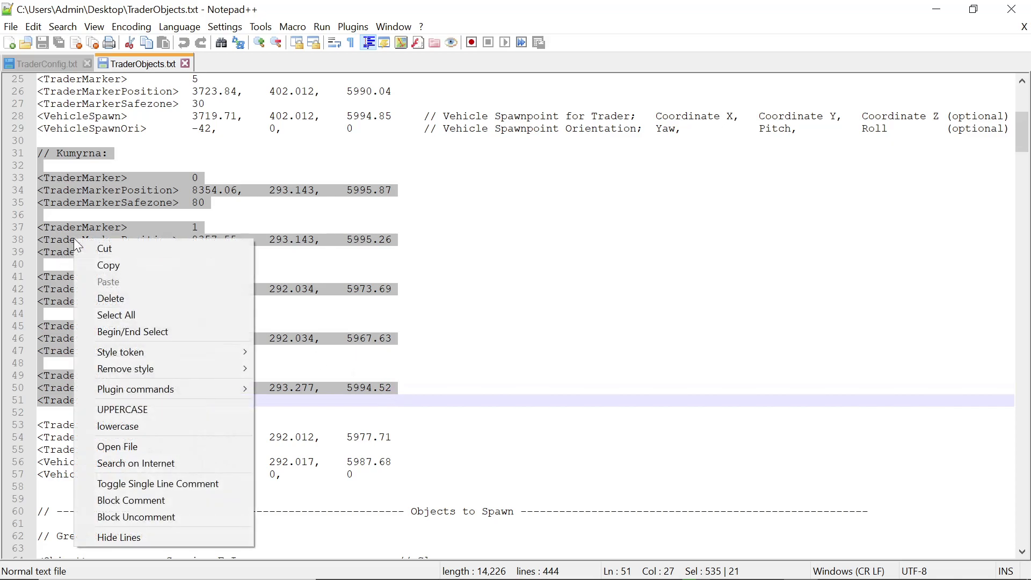
left_click(111, 269)
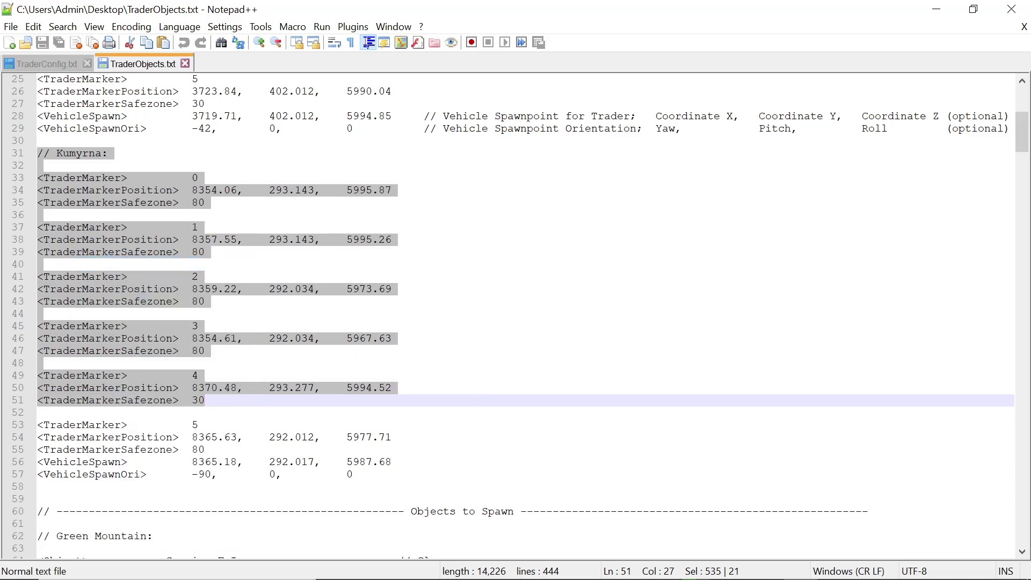
left_click(460, 400)
- Paste the copied Kumyrna block after TraderMarker 5's VehicleSpawnOri line, separated by a blank line, above the Objects to Spawn section
scroll(516, 309, "down", 2)
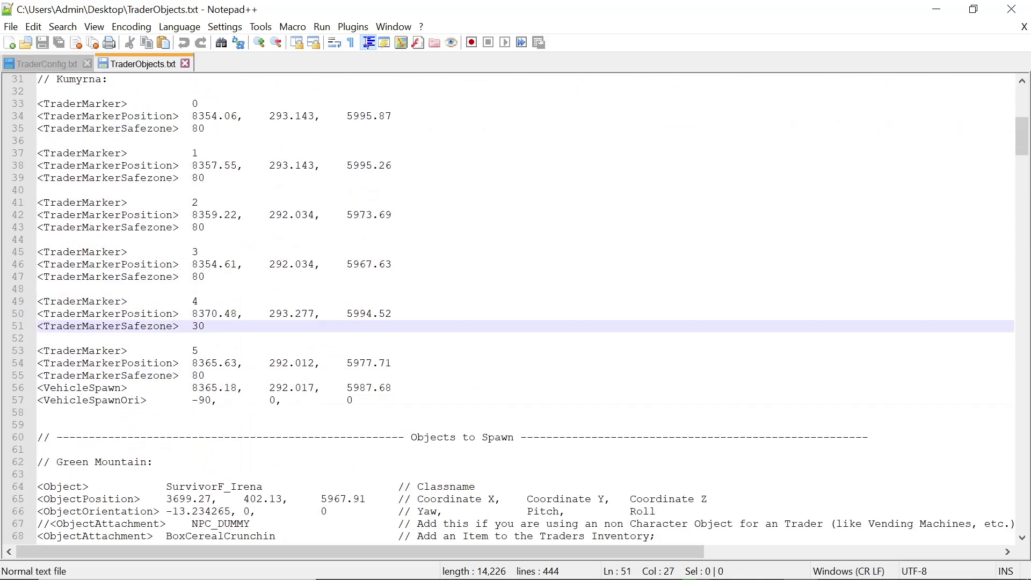
scroll(516, 308, "up", 4)
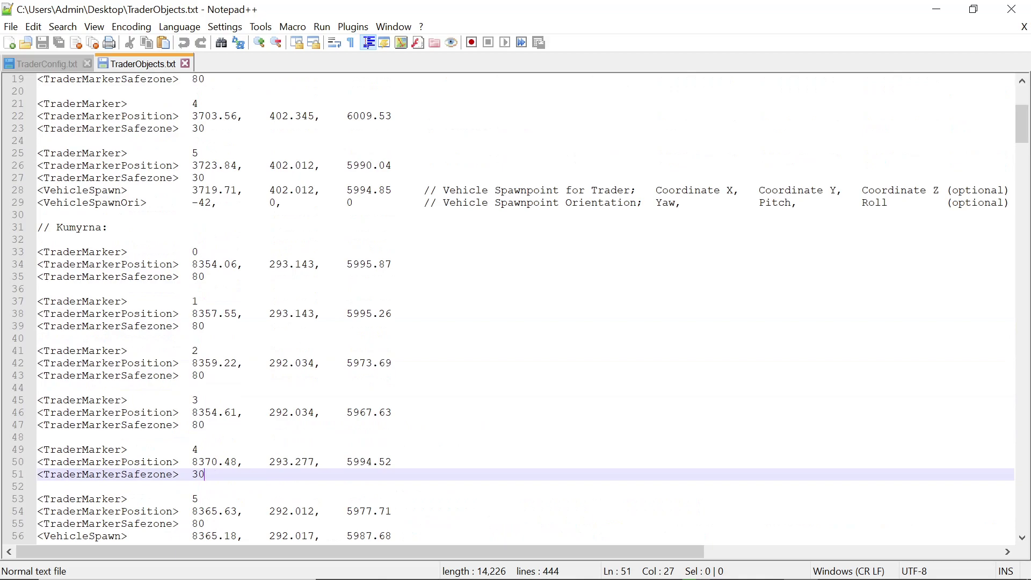
scroll(515, 309, "down", 5)
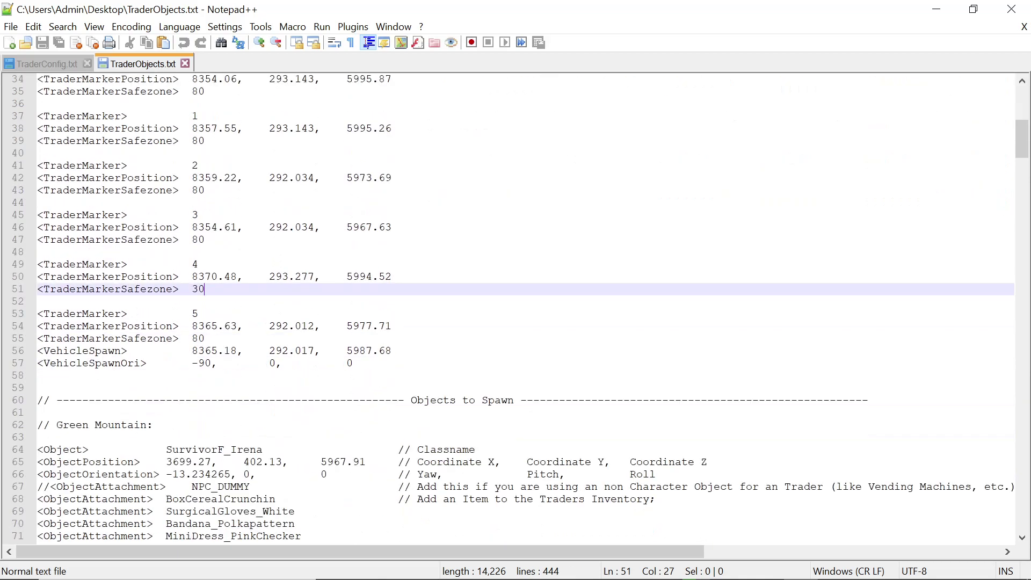
left_click(353, 363)
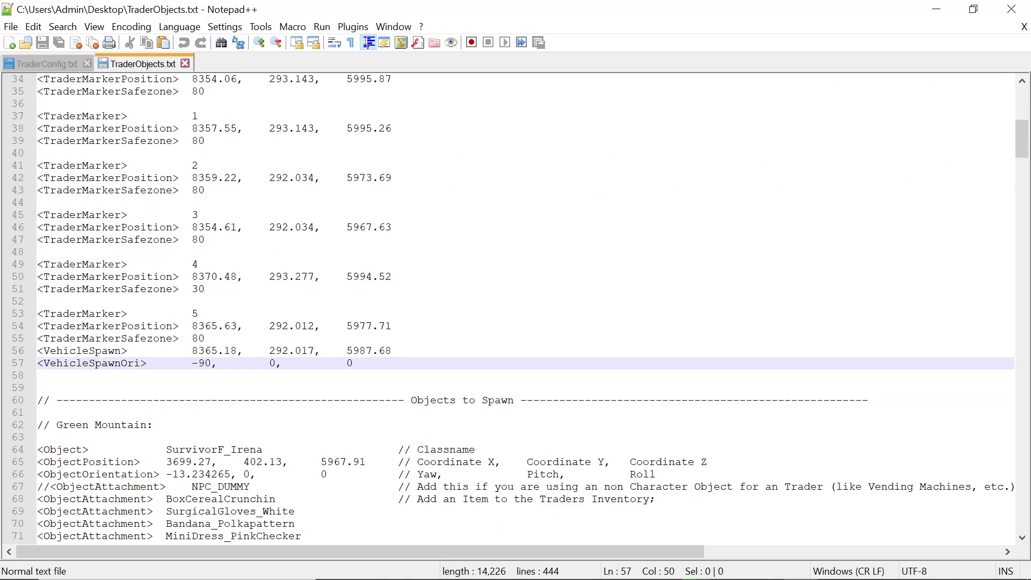
key("Return")
key("Return")
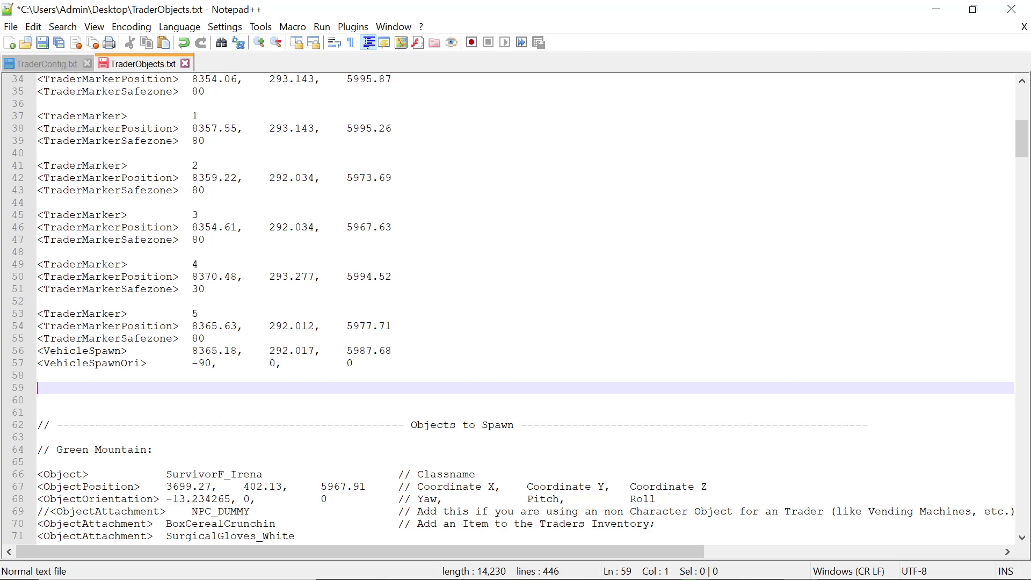
right_click(54, 388)
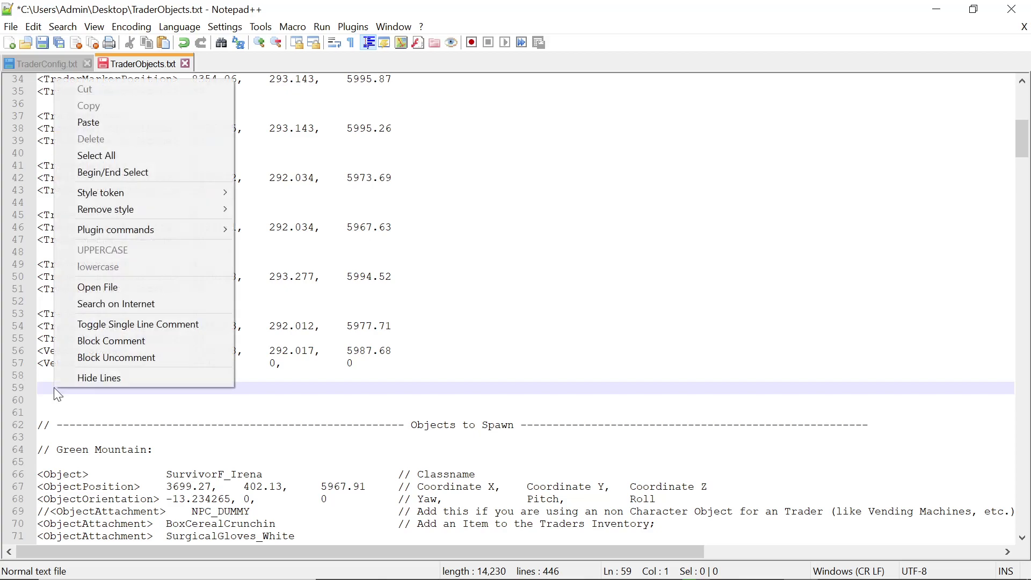
left_click(96, 124)
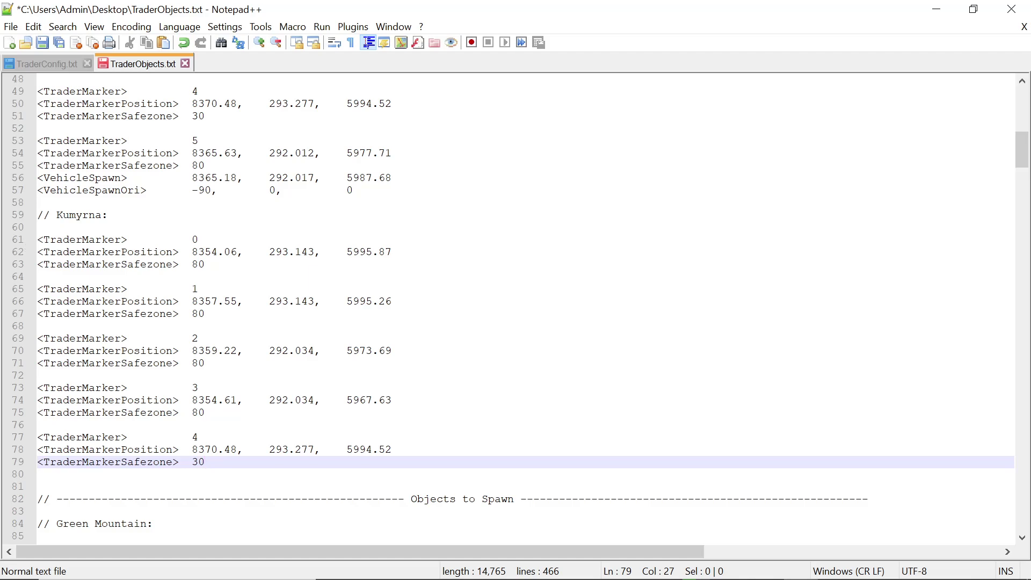
- Duplicate TraderMarker entries 0 to 4 of the second Kumyrna block directly beneath it, without the heading and separated by a blank line
left_click_drag(37, 240, 205, 462)
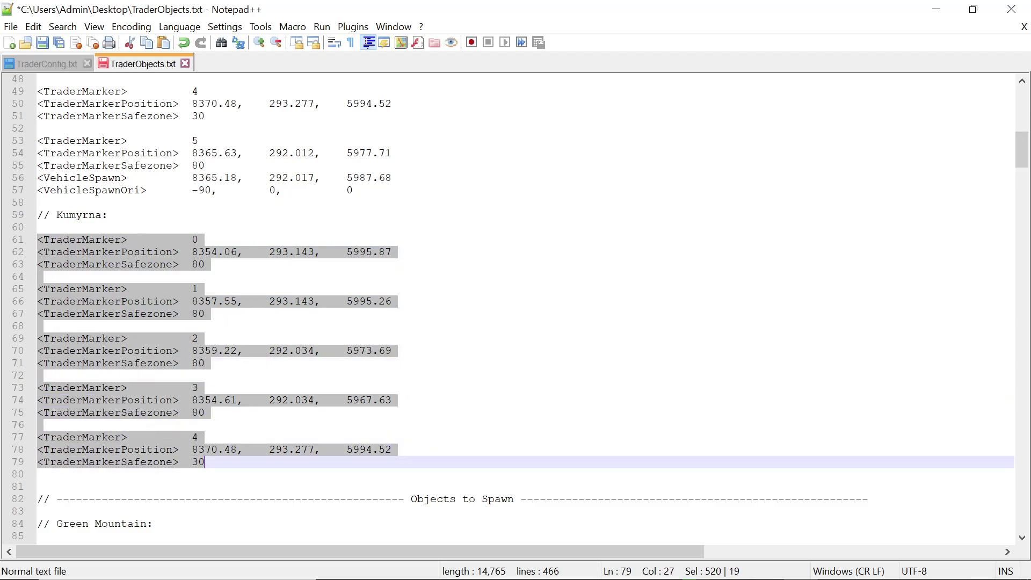
right_click(86, 290)
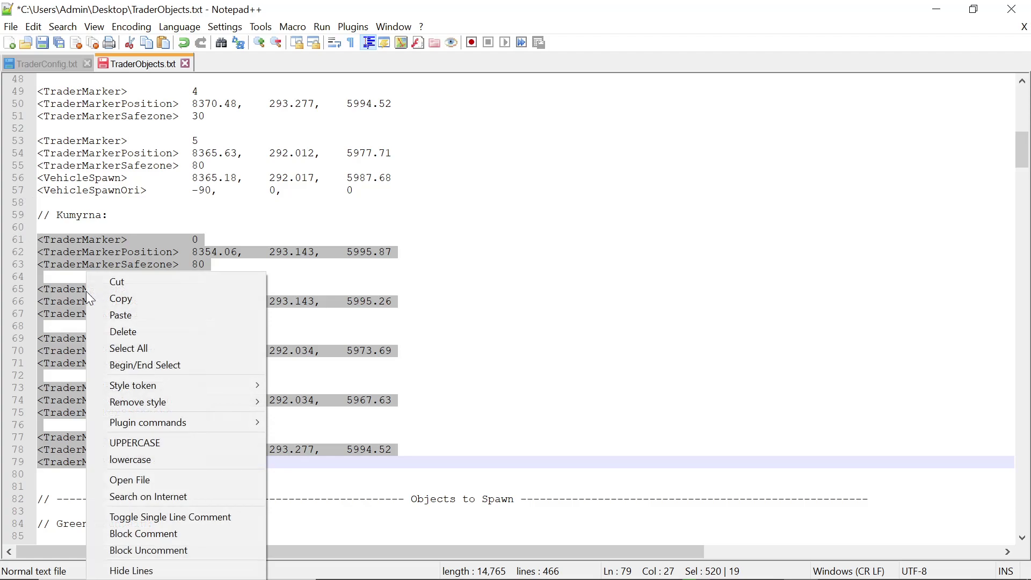
left_click(121, 292)
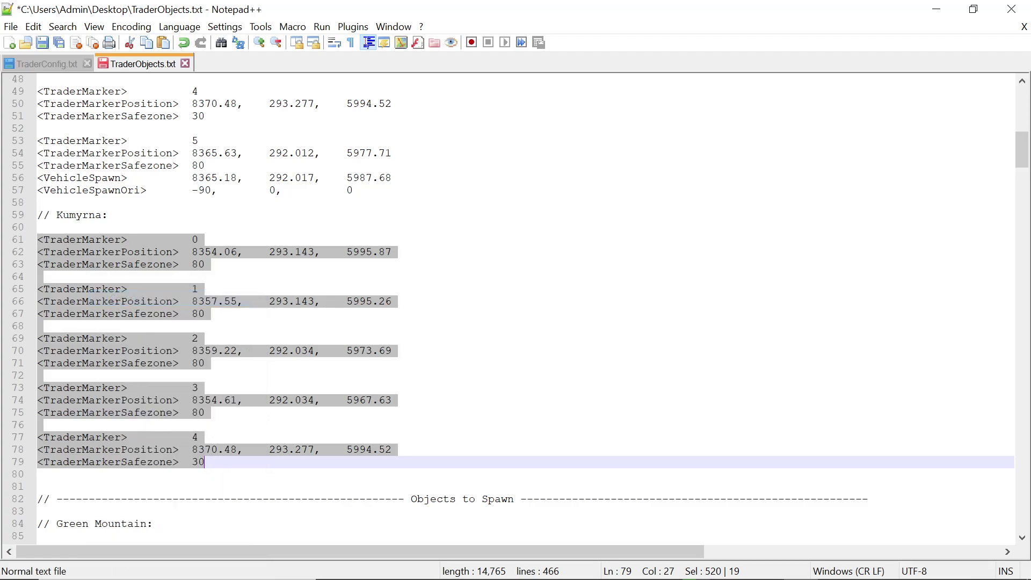
left_click(205, 462)
key("Return")
key("Return")
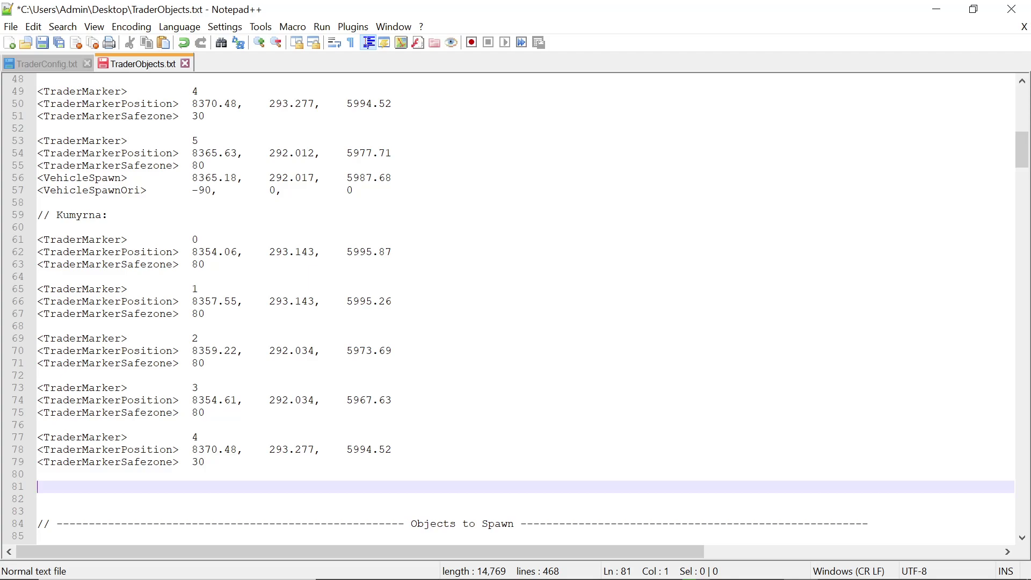
right_click(43, 488)
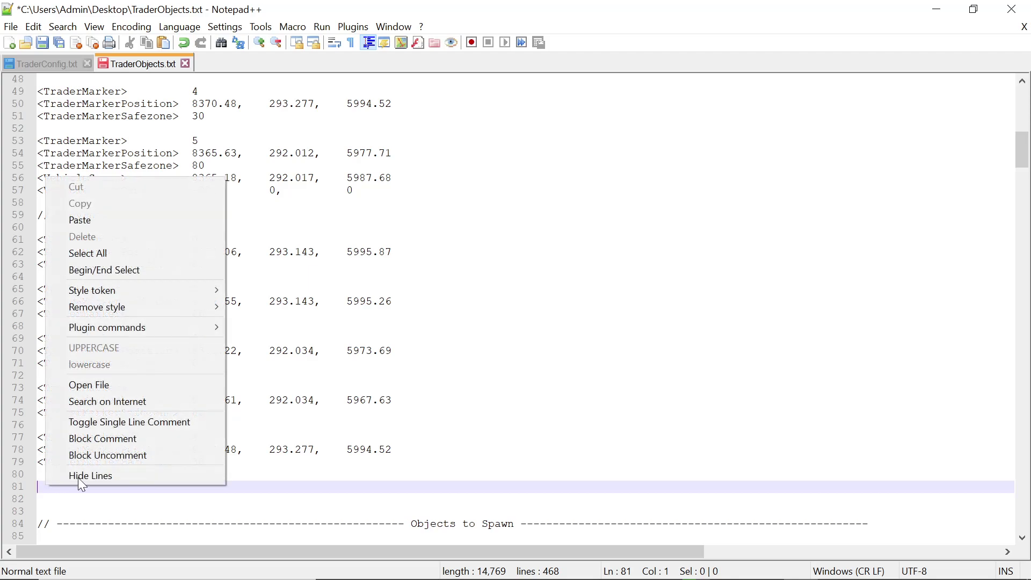
left_click(101, 219)
- Copy the first Kumyrna block's TraderMarker 5 entry, including its VehicleSpawn and VehicleSpawnOri lines
scroll(516, 308, "down", 5)
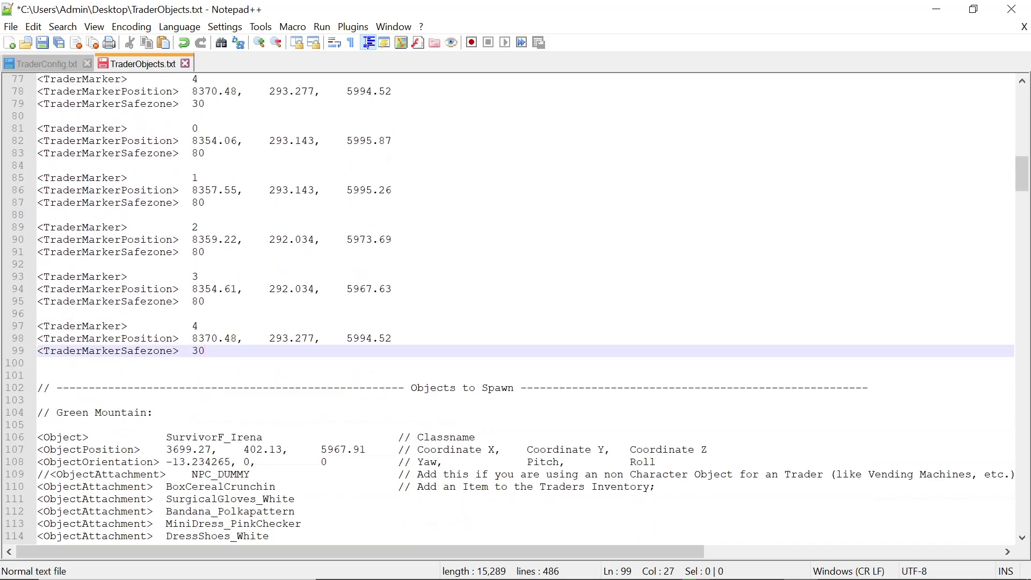
scroll(515, 308, "up", 13)
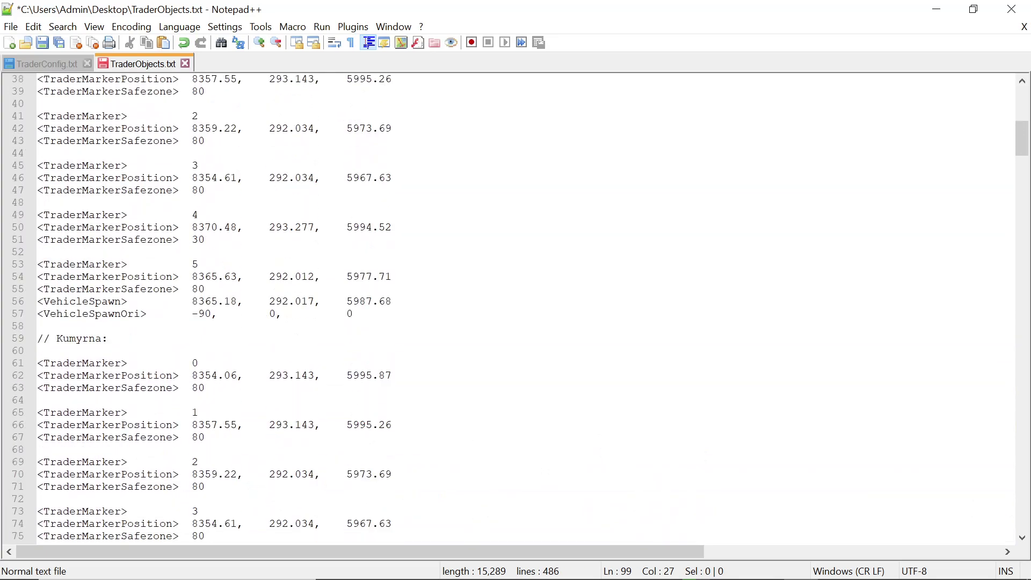
scroll(515, 308, "up", 5)
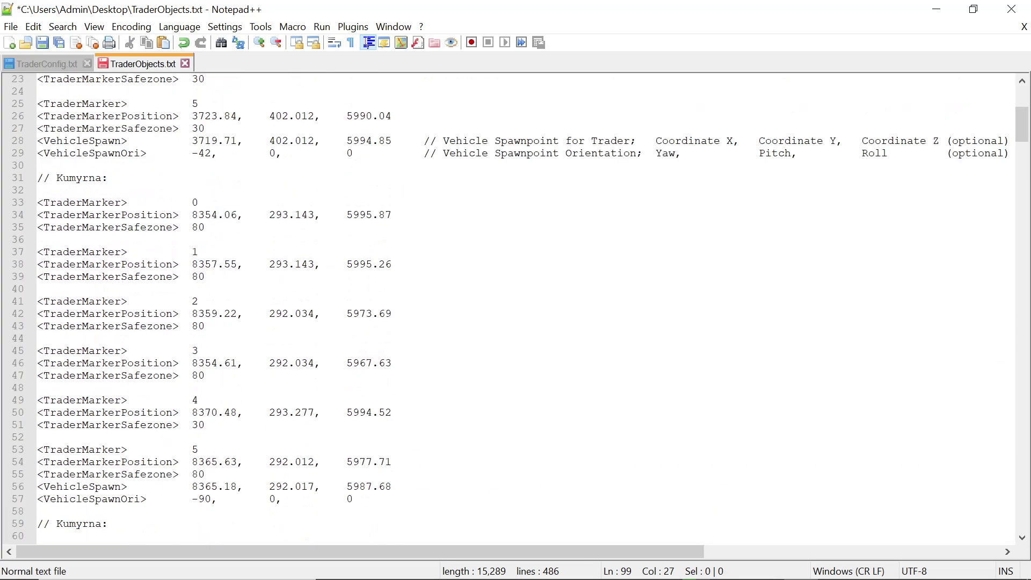
scroll(515, 308, "down", 5)
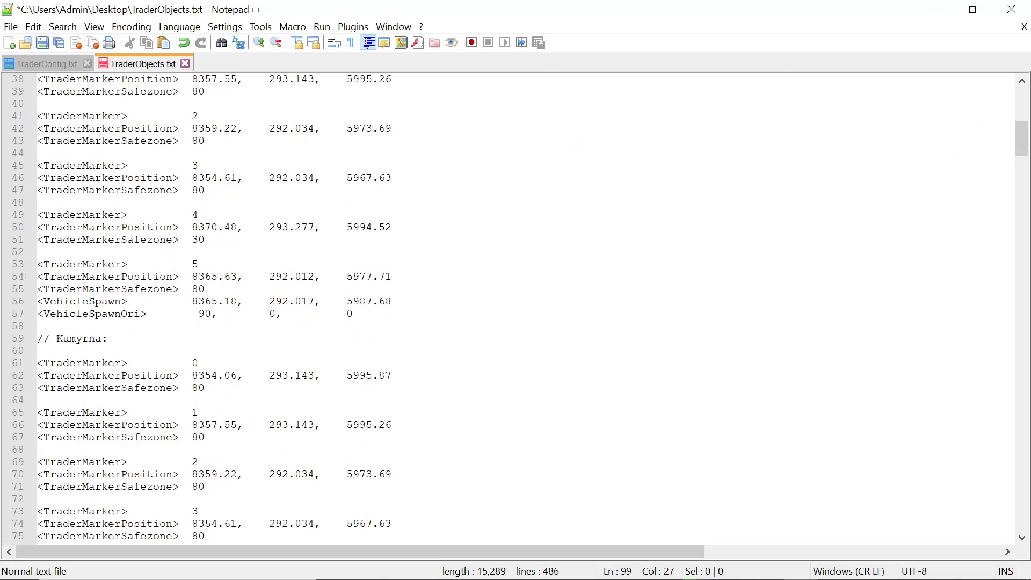
left_click_drag(38, 264, 353, 314)
right_click(215, 304)
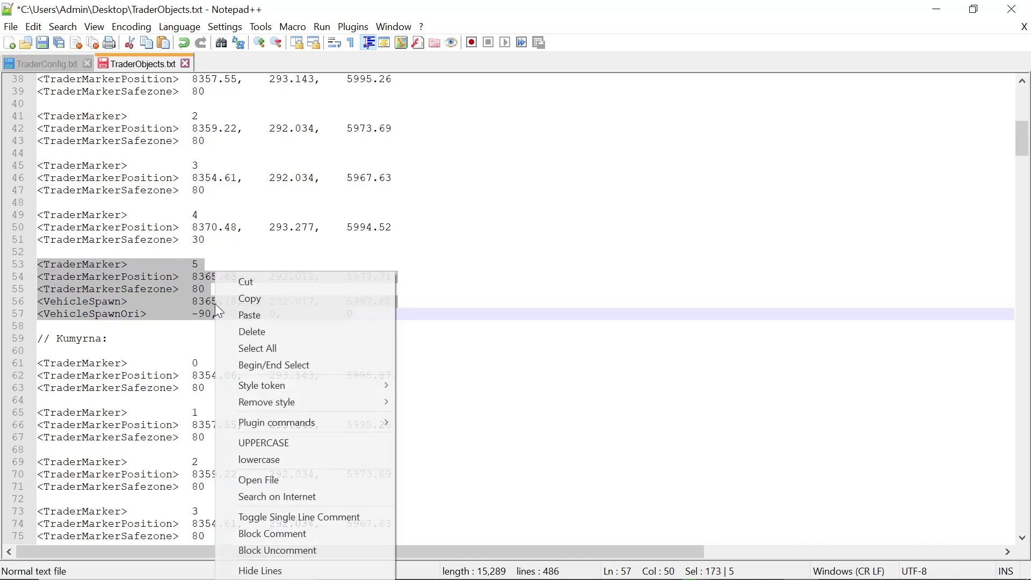
left_click(265, 298)
- Paste the TraderMarker 5 entry with its vehicle spawn lines after the last duplicated TraderMarker 4, separated by a blank line
scroll(265, 299, "down", 2)
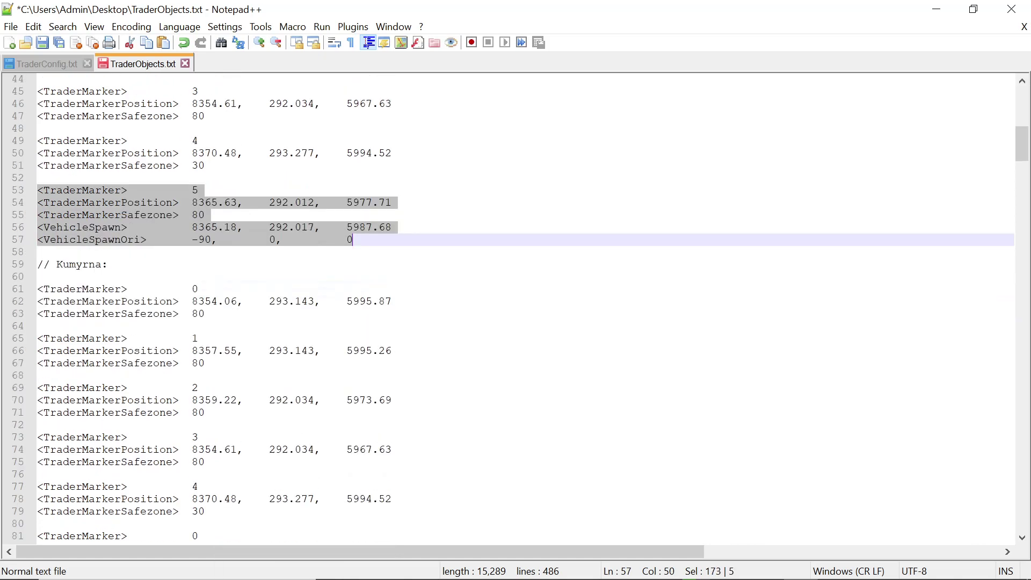
left_click(376, 239)
scroll(376, 239, "down", 12)
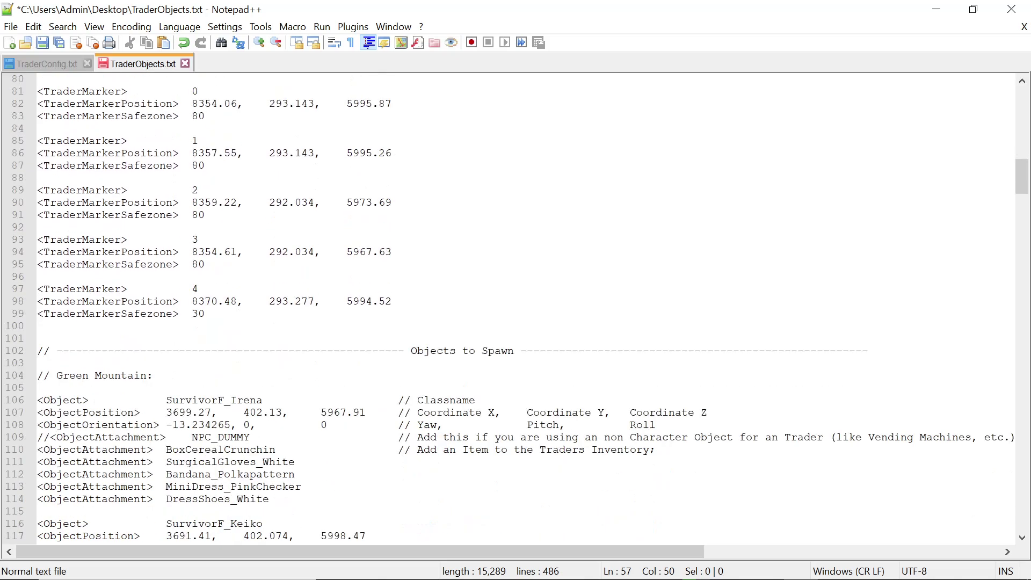
left_click(205, 314)
key("Return")
key("Return")
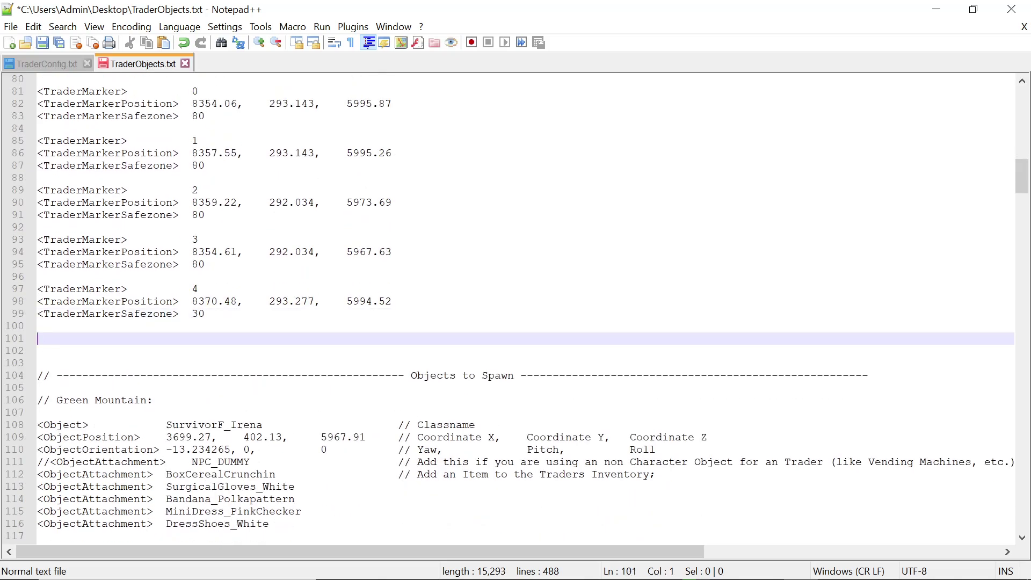
right_click(45, 341)
left_click(96, 78)
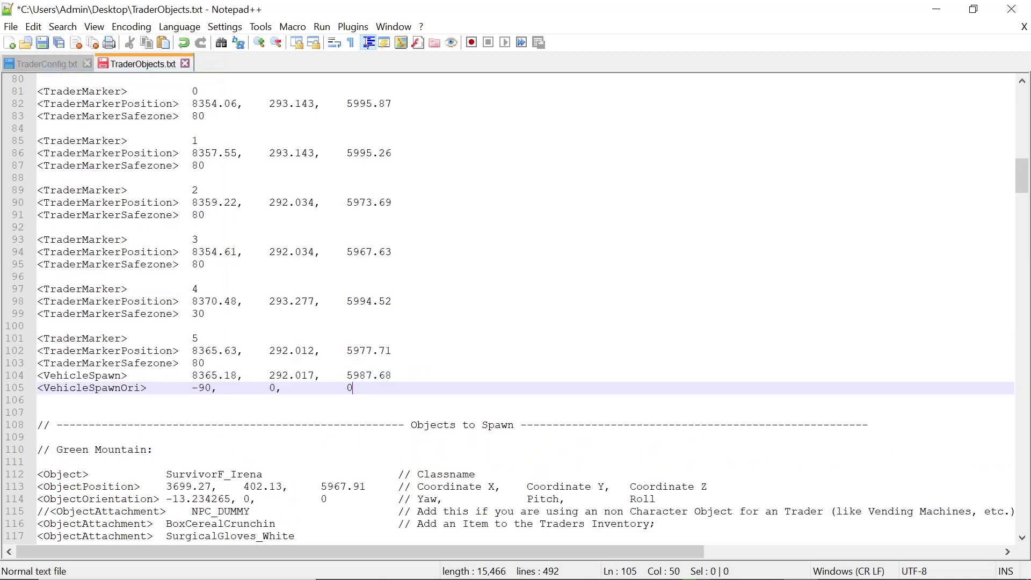
- Add a second copy of the TraderMarker 5 vehicle entry below the one just pasted, separated by a blank line
scroll(516, 306, "down", 2)
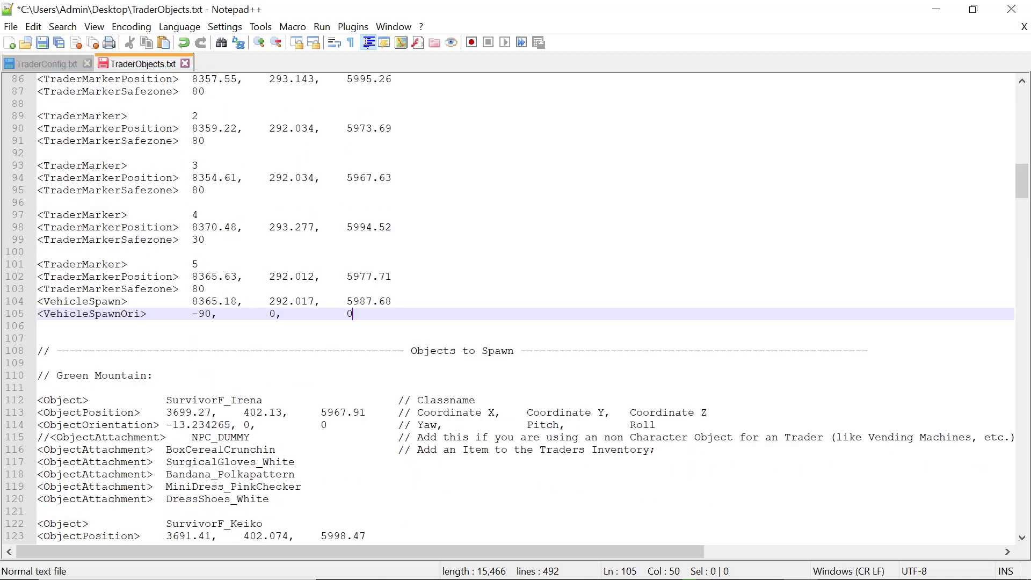
key("Return")
key("Return")
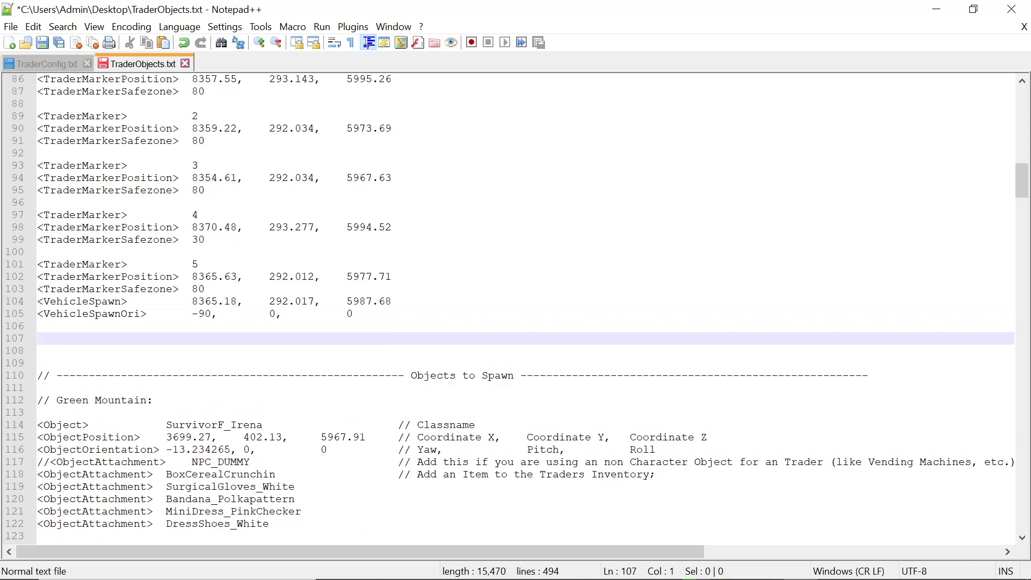
right_click(46, 340)
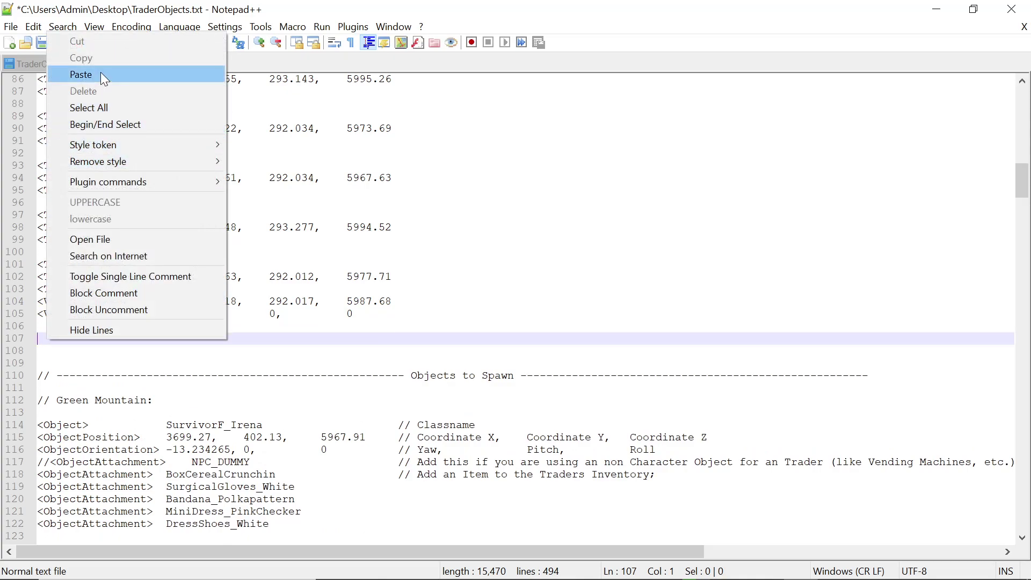
left_click(101, 75)
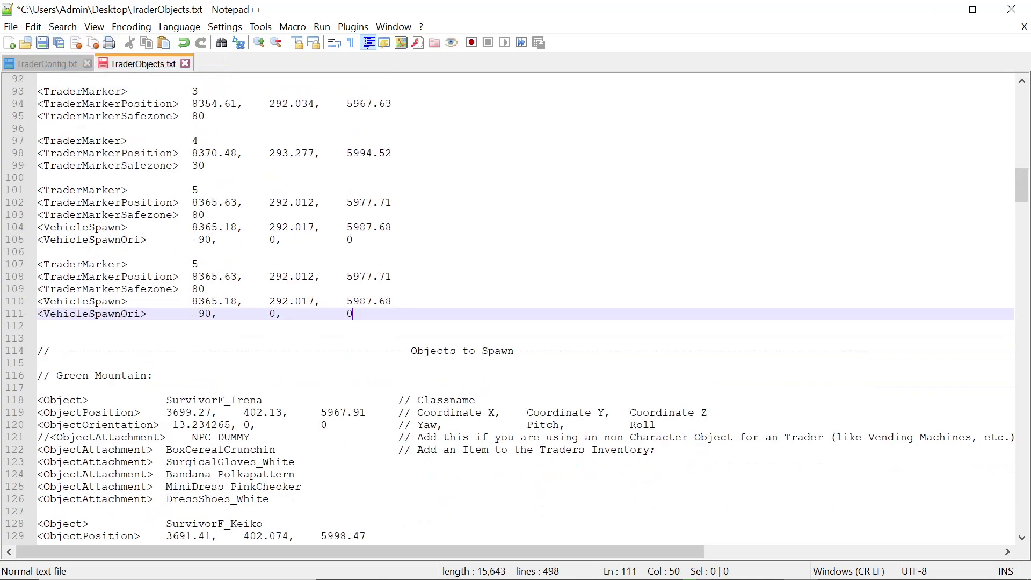
scroll(516, 308, "up", 4)
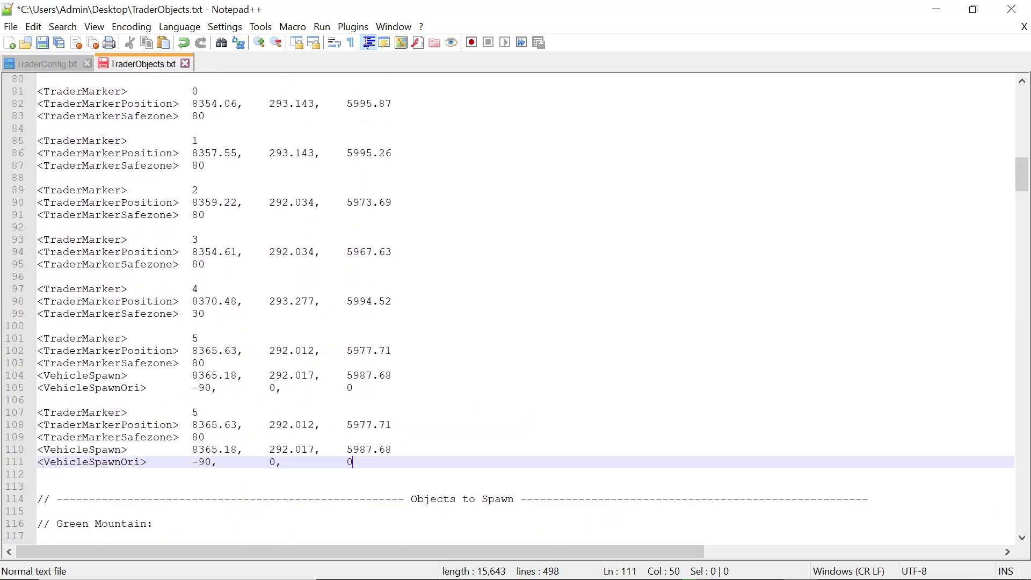
scroll(516, 308, "up", 11)
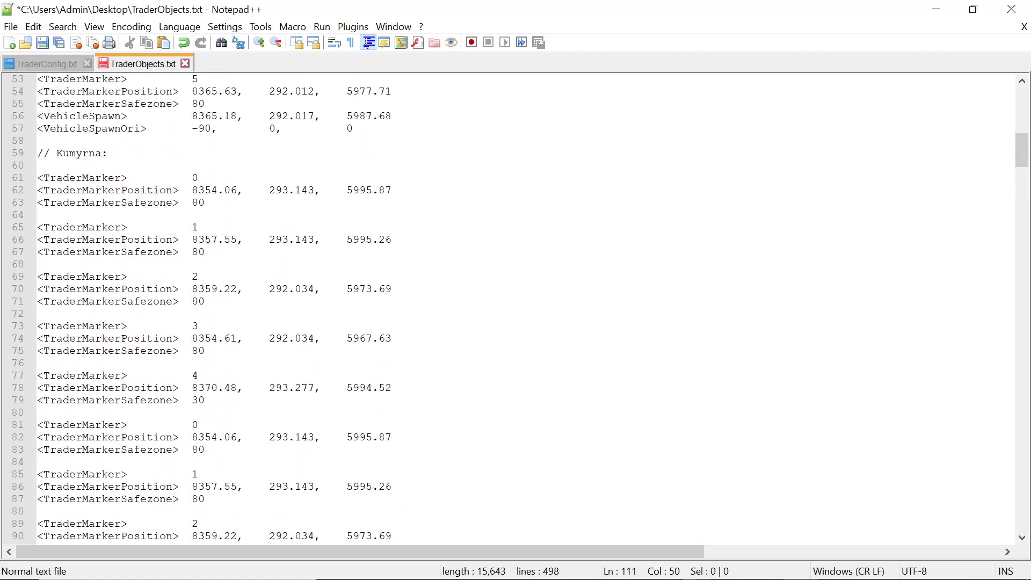
- Renumber the first two TraderMarker entries of the second Kumyrna block as 6 and 7
scroll(515, 308, "up", 1)
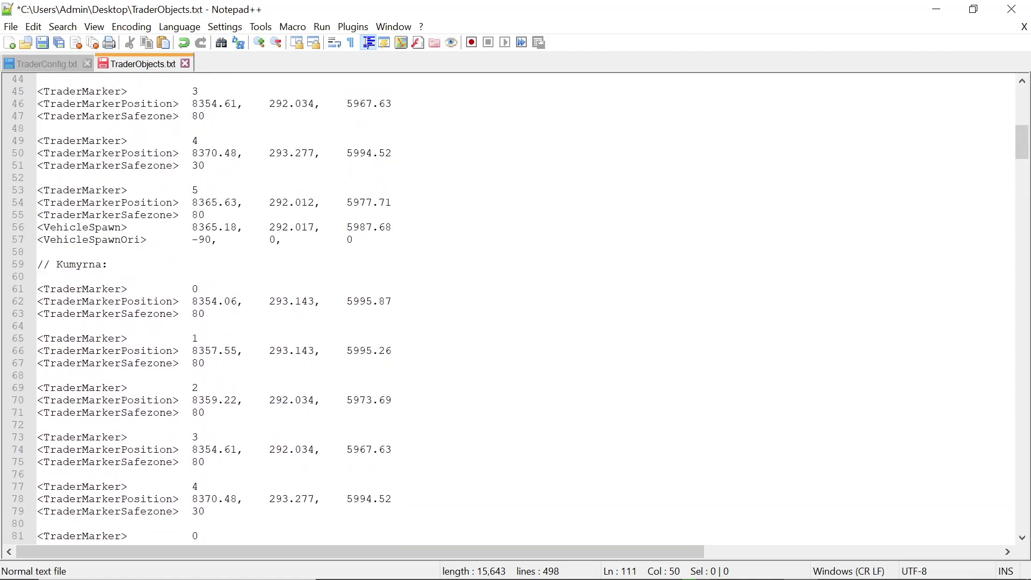
left_click(197, 289)
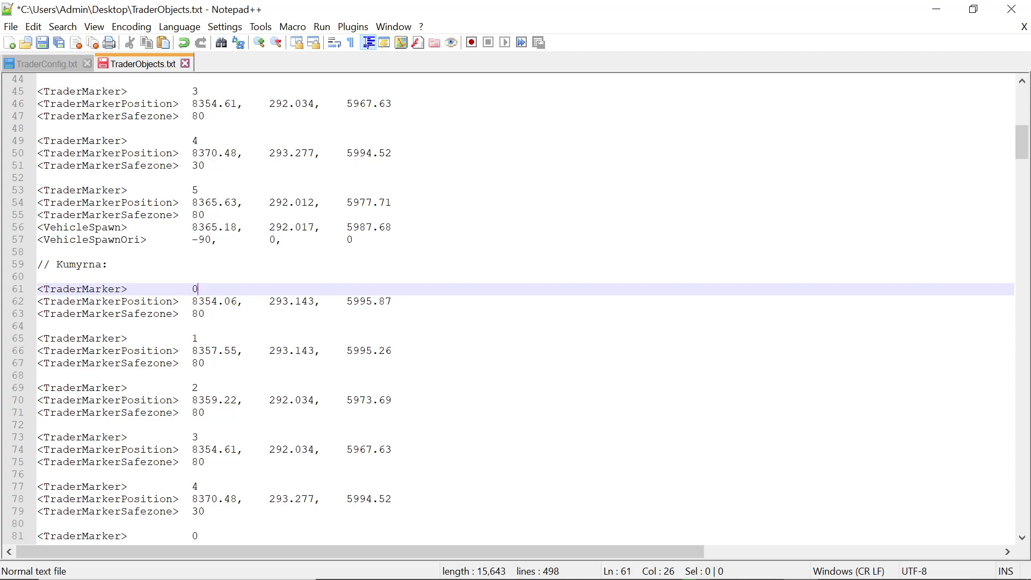
key("BackSpace")
type("6")
left_click(197, 338)
key("BackSpace")
type("7")
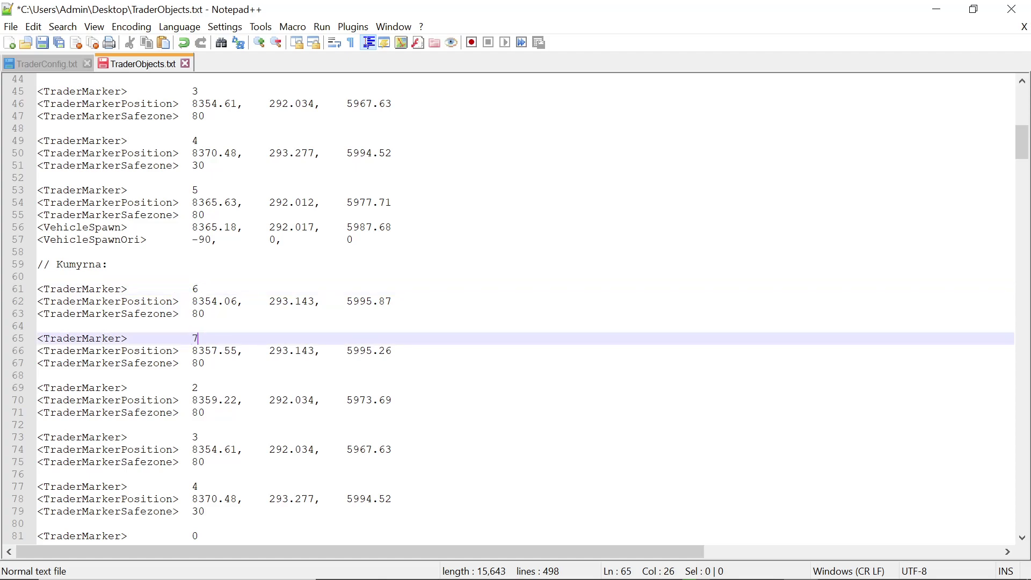
- Renumber the next three TraderMarker entries of the second Kumyrna block as 8, 9 and 10
left_click(197, 388)
key("BackSpace")
type("8")
left_click(198, 437)
key("BackSpace")
type("9")
scroll(516, 309, "down", 2)
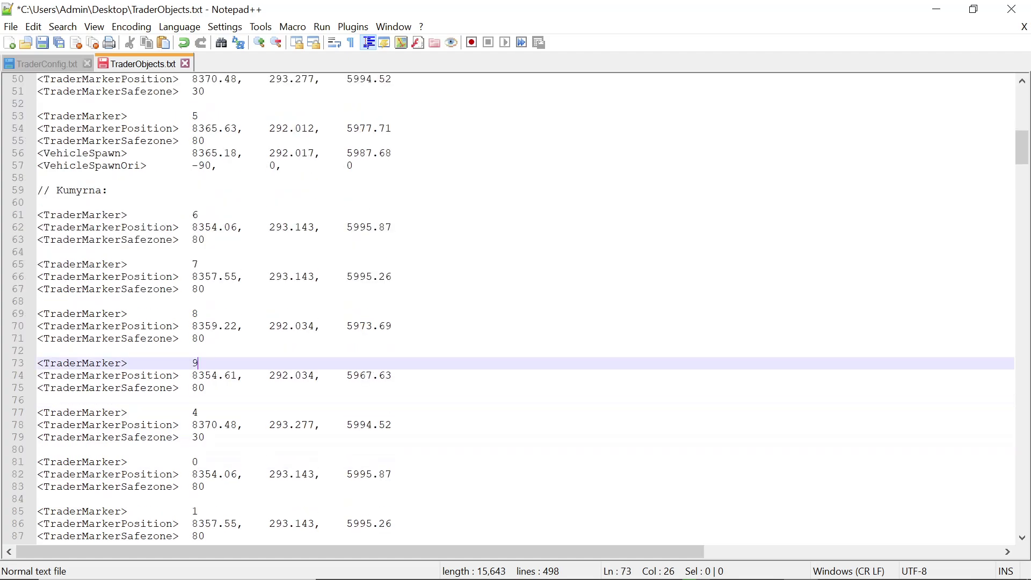
left_click(197, 413)
key("BackSpace")
type("10")
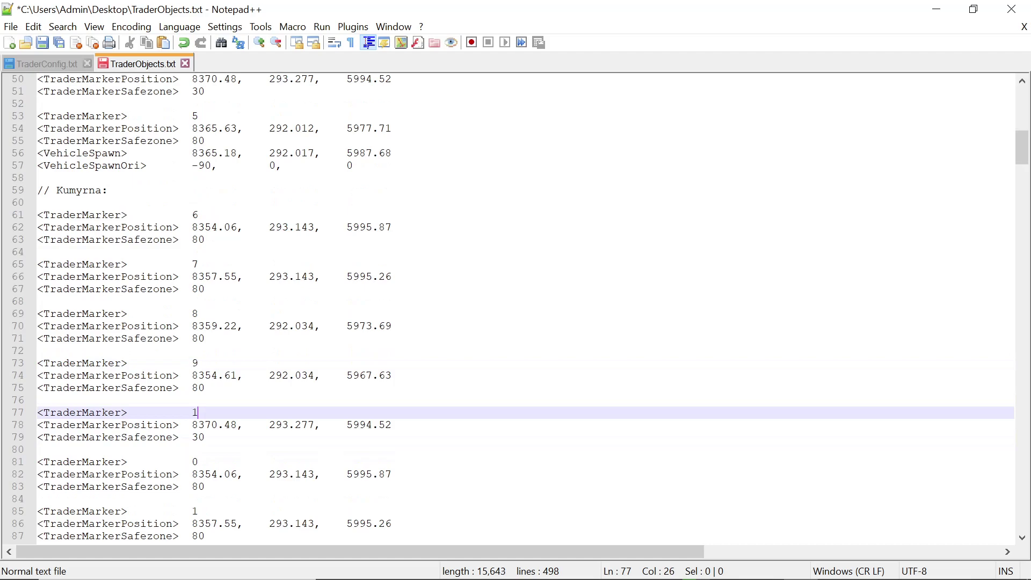
- Renumber the duplicated TraderMarker entries 0, 1 and 2 below marker 10 as 11, 12 and 13
scroll(516, 309, "down", 1)
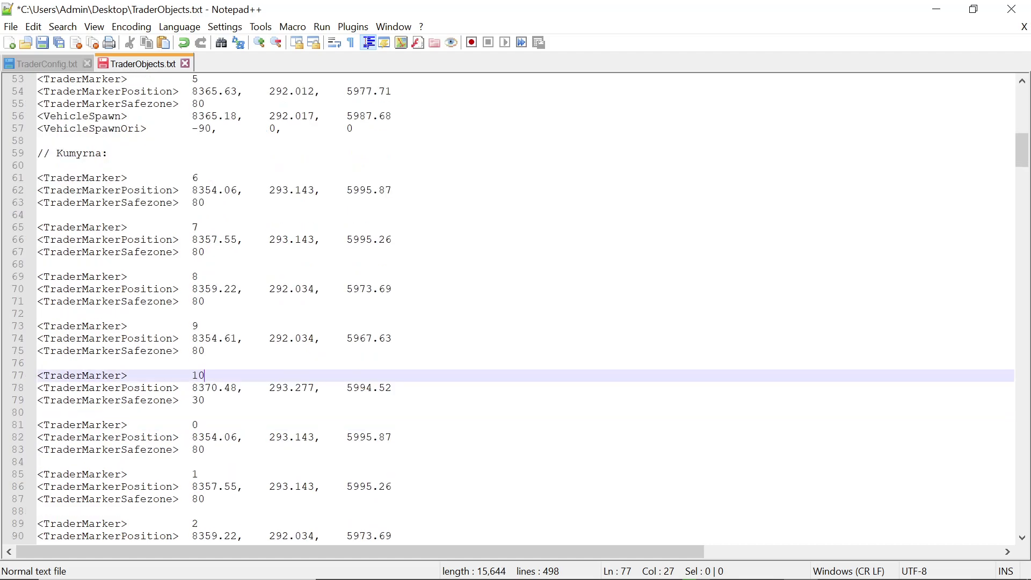
left_click(198, 425)
key("BackSpace")
type("11")
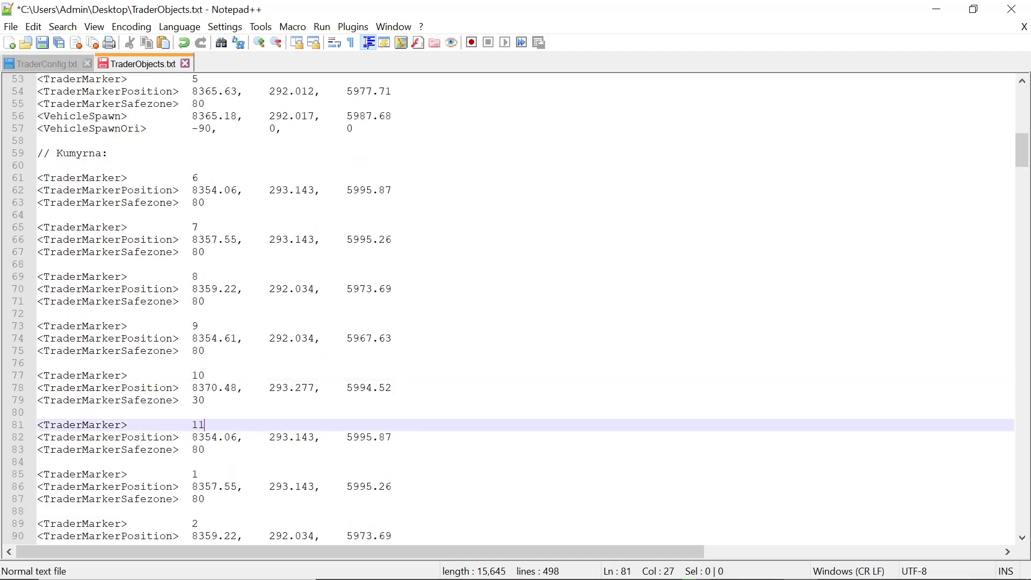
left_click(197, 474)
type("2")
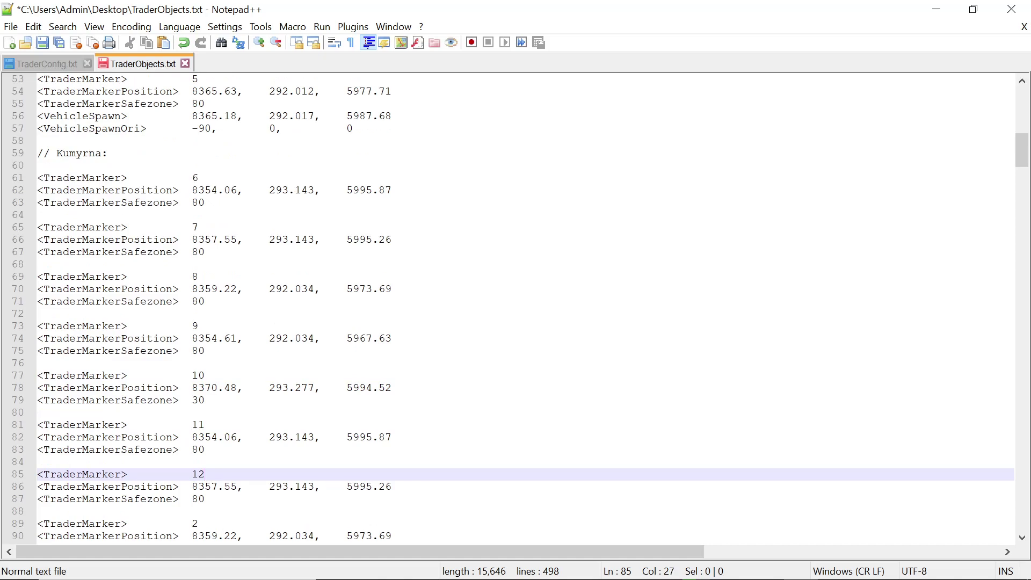
left_click(199, 524)
key("BackSpace")
type("13")
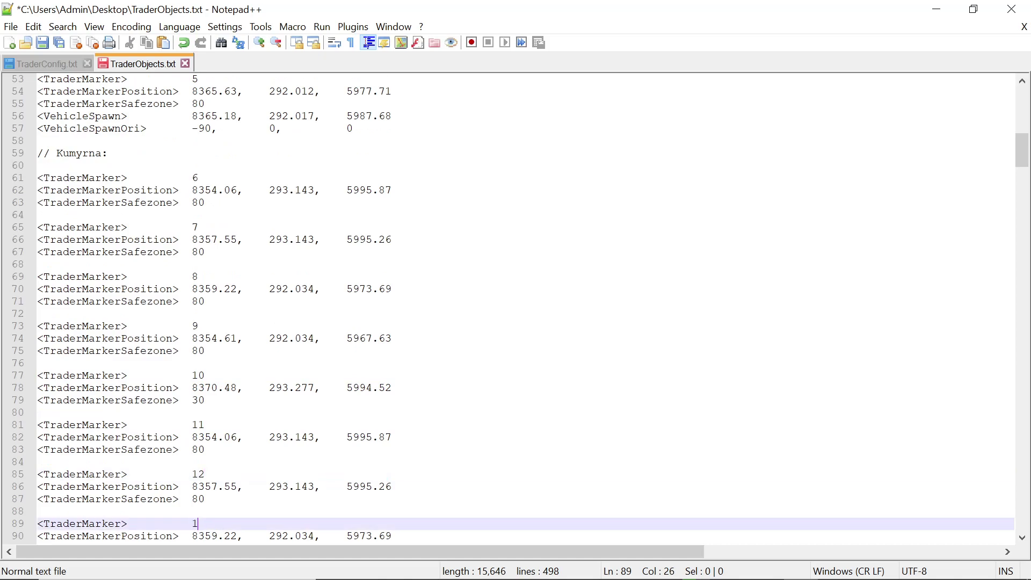
- Renumber the duplicated TraderMarker entries 3 and 4 below marker 13 as 14 and 15
scroll(516, 309, "down", 5)
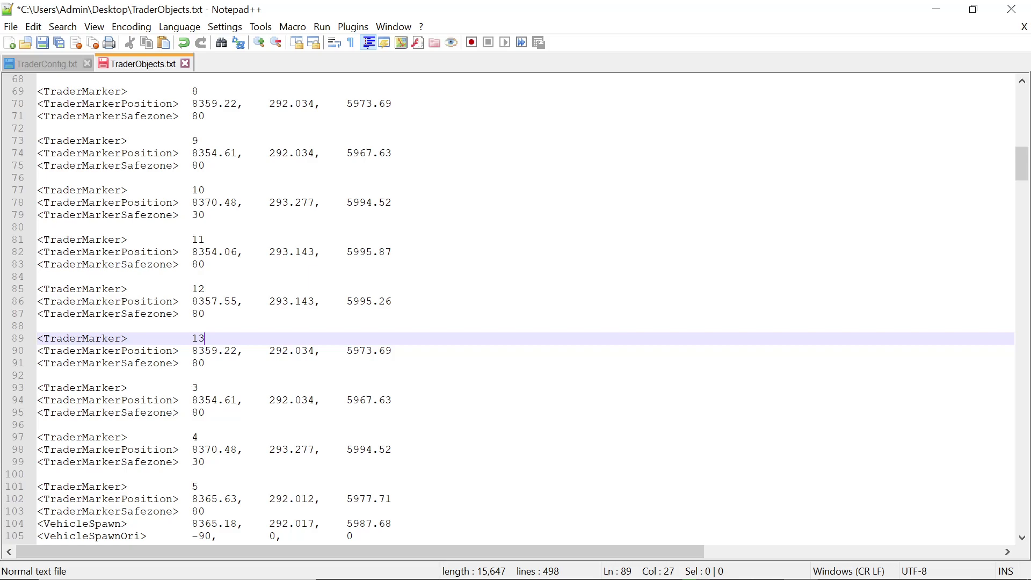
left_click(198, 388)
key("BackSpace")
type("14")
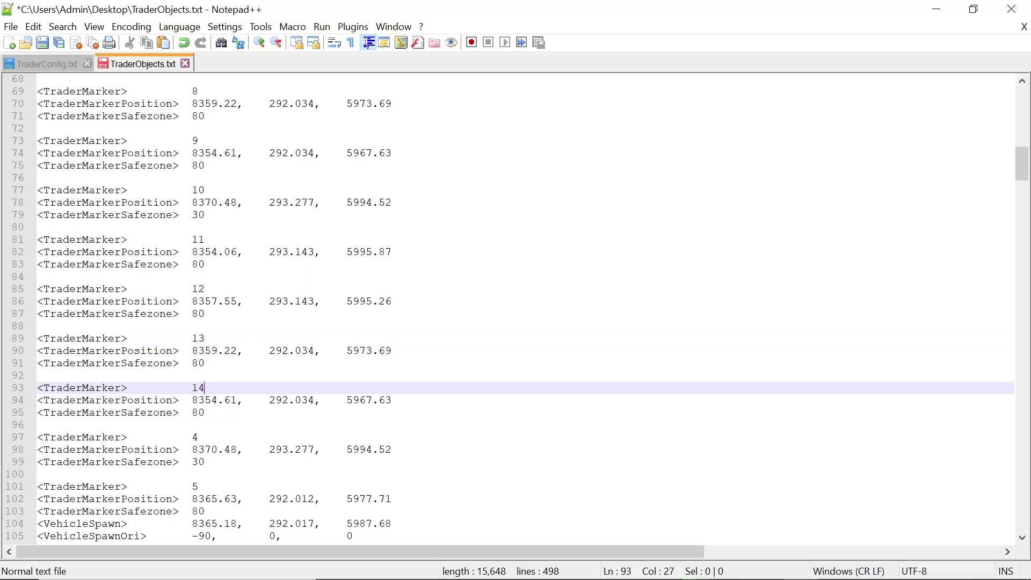
scroll(515, 309, "down", 3)
left_click(198, 326)
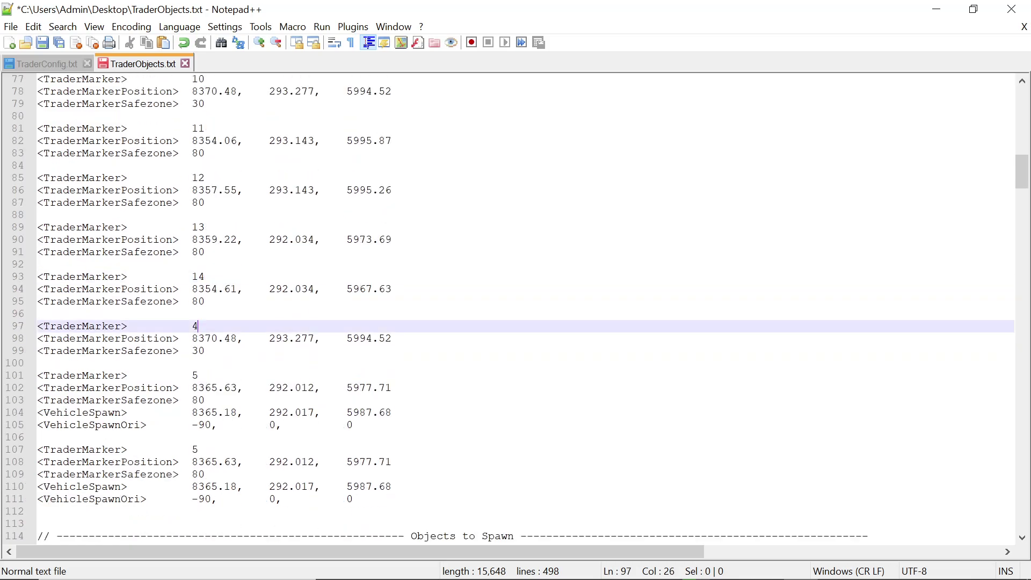
key("BackSpace")
type("15")
- Renumber the two duplicated TraderMarker entries with vehicle spawn lines as 16 and 17
scroll(515, 309, "down", 1)
left_click(198, 338)
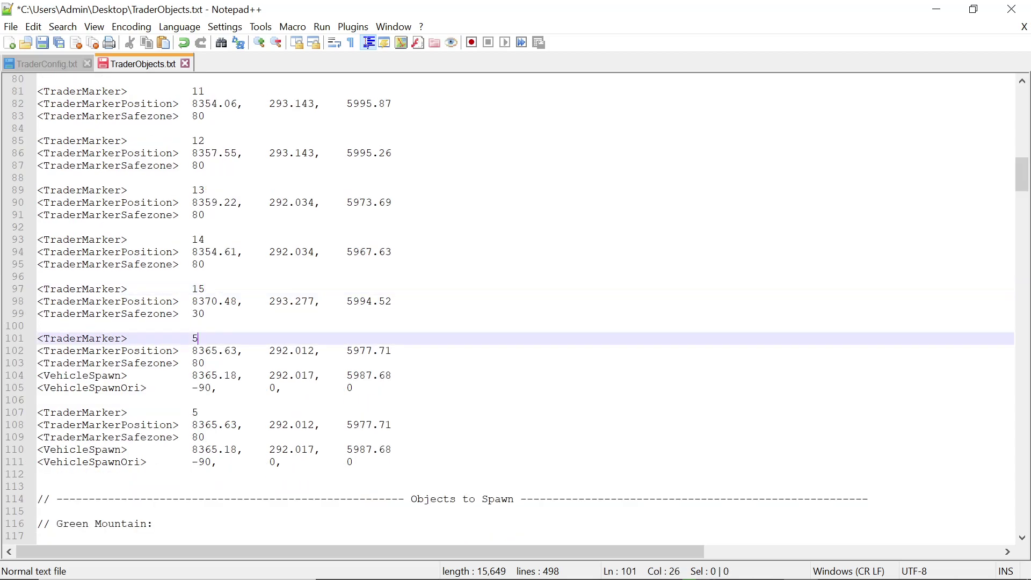
key("BackSpace")
type("16")
left_click(198, 412)
key("BackSpace")
type("17")
- Review the numbering of the TraderMarker entries from the first Kumyrna block through the last vehicle entry
scroll(516, 308, "down", 1)
scroll(515, 307, "up", 5)
scroll(515, 308, "up", 5)
scroll(516, 308, "up", 1)
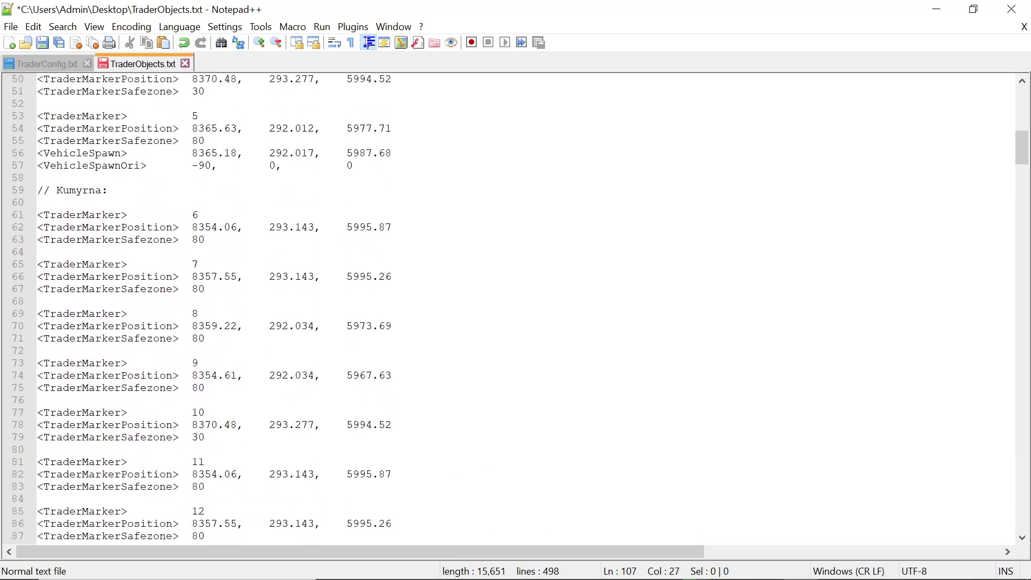
scroll(515, 308, "up", 3)
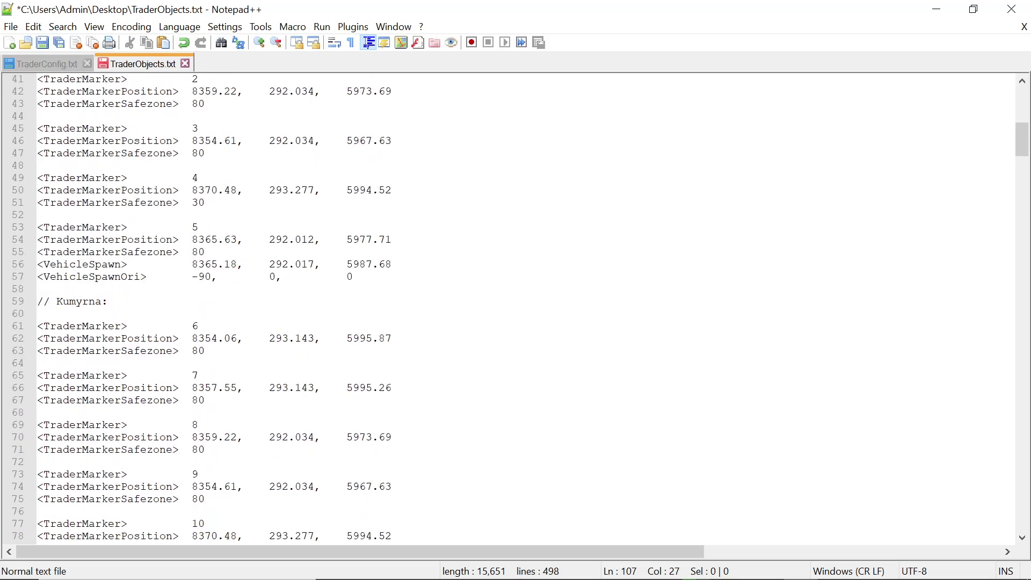
scroll(515, 308, "down", 10)
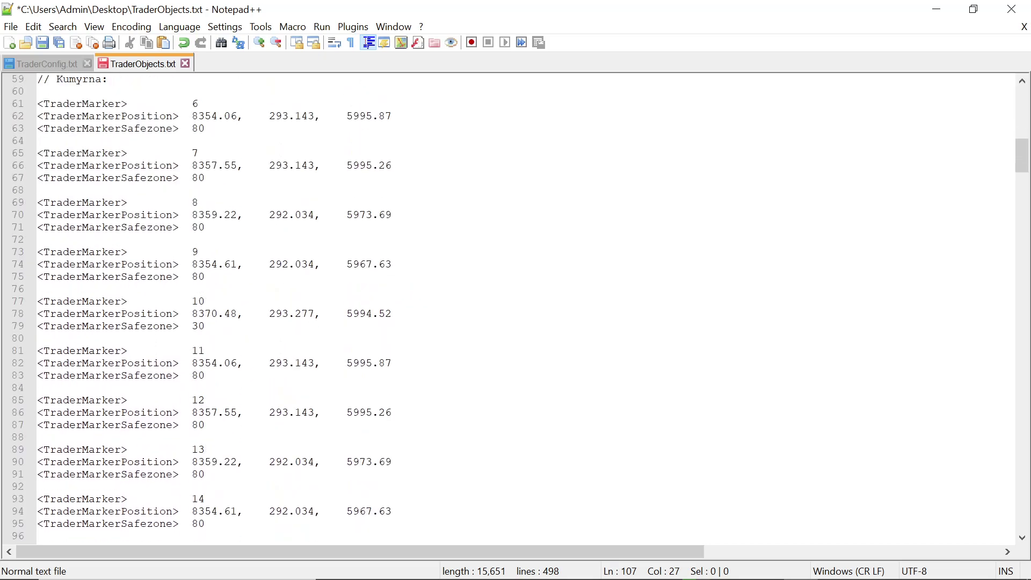
scroll(516, 308, "down", 3)
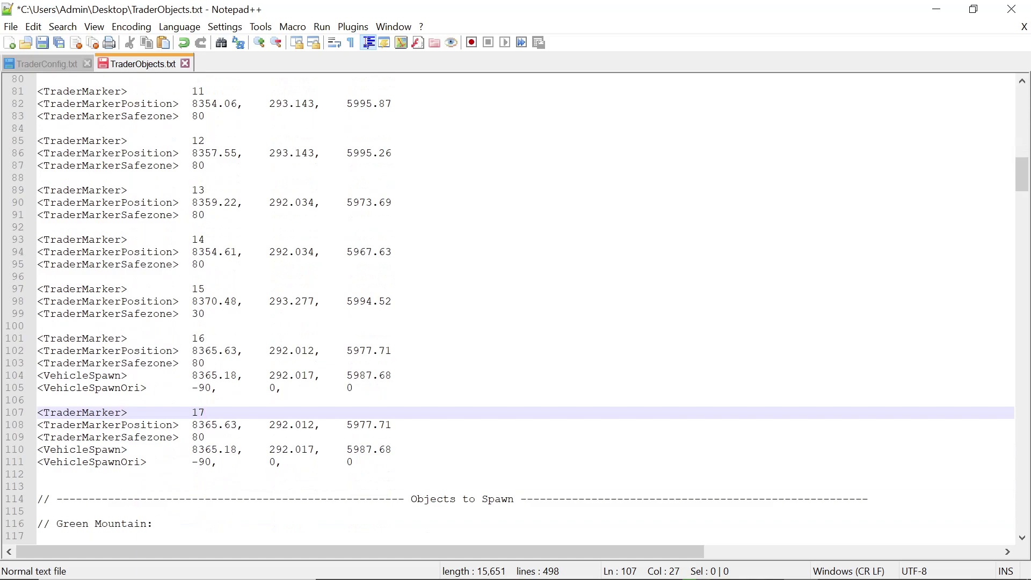
scroll(516, 307, "up", 10)
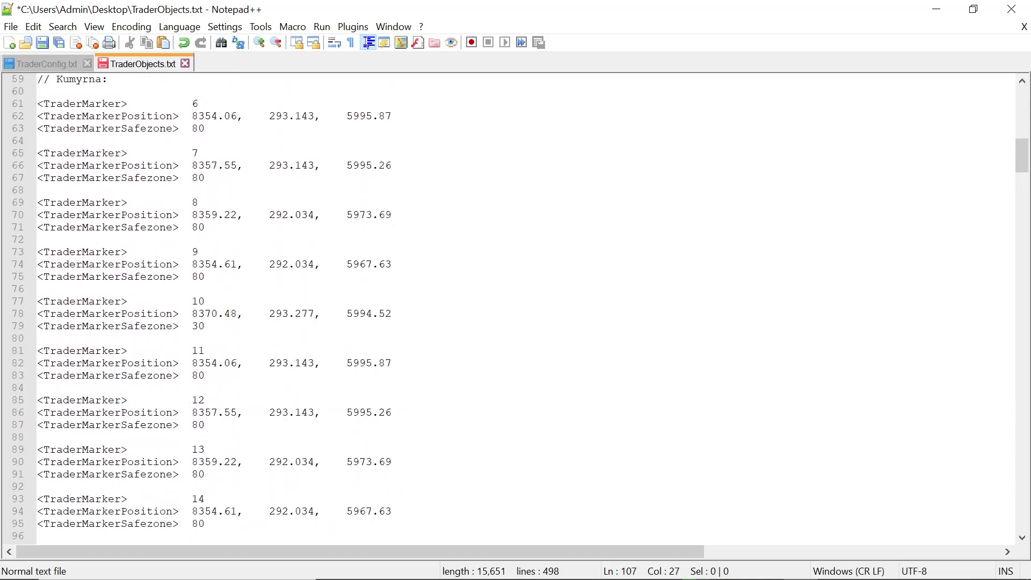
- Bookmark lines in the renumbered TraderMarker entries to flag the positions that need new coordinates
left_click(27, 228)
left_click(27, 277)
left_click(27, 326)
left_click(27, 375)
left_click(27, 412)
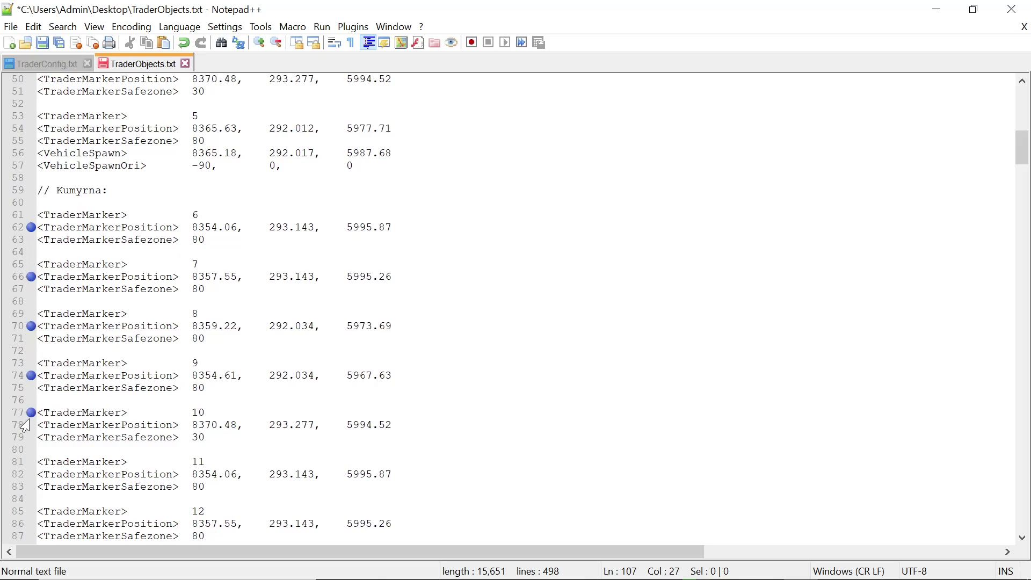
left_click(27, 475)
left_click(27, 512)
scroll(25, 427, "down", 7)
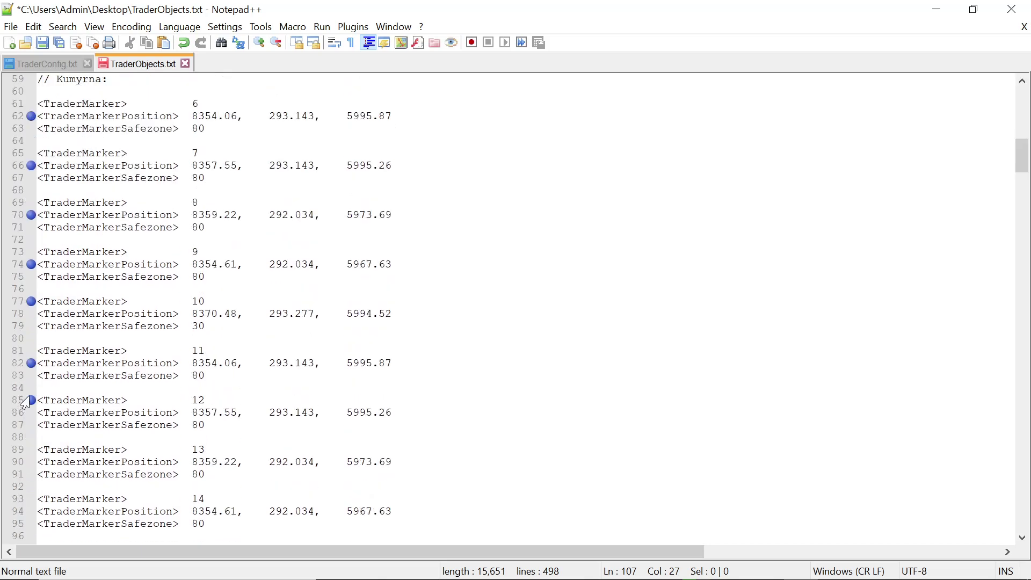
left_click(27, 302)
left_click(27, 364)
left_click(27, 438)
left_click(25, 475)
scroll(26, 446, "down", 4)
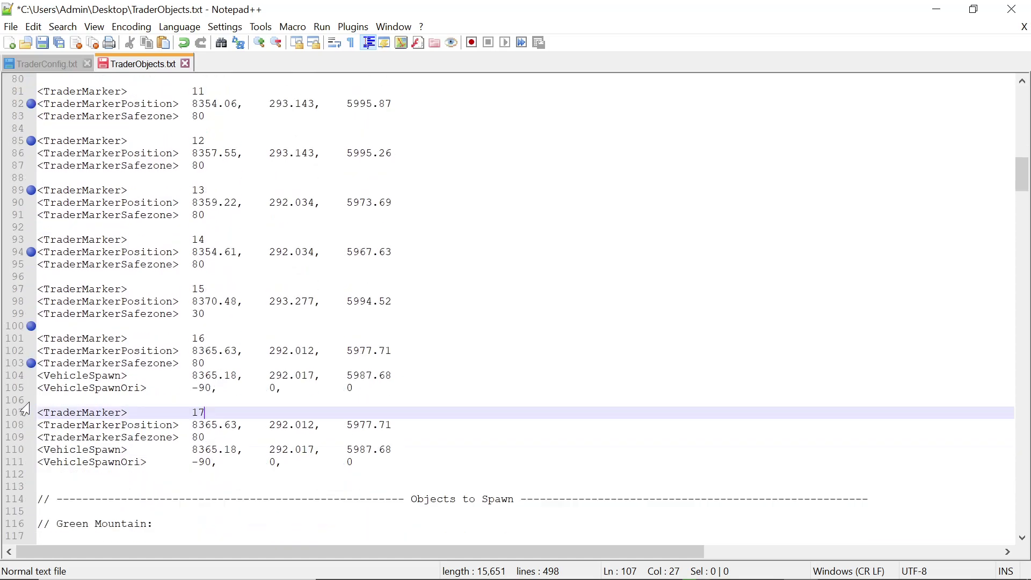
left_click(26, 415)
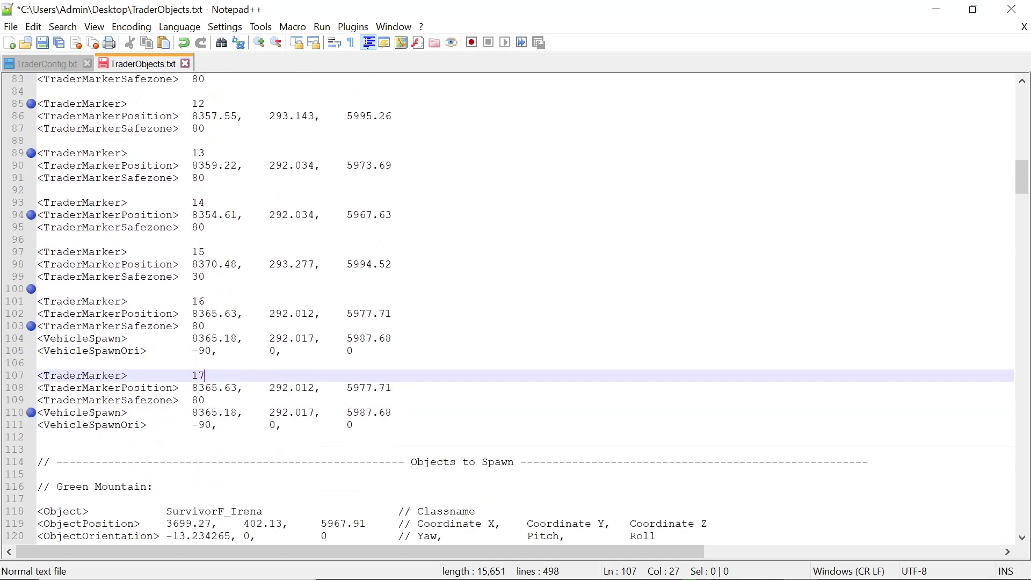
- Remove all the bookmarks from the renumbered TraderMarker entries
scroll(516, 309, "up", 1)
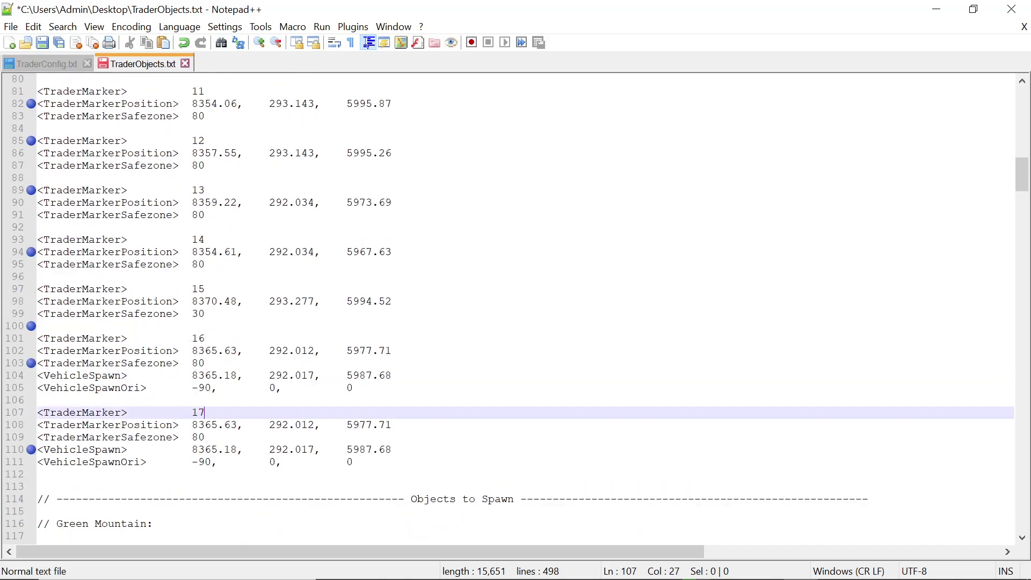
left_click(25, 450)
left_click(25, 363)
left_click(27, 326)
left_click(27, 252)
left_click(27, 190)
scroll(26, 233, "up", 5)
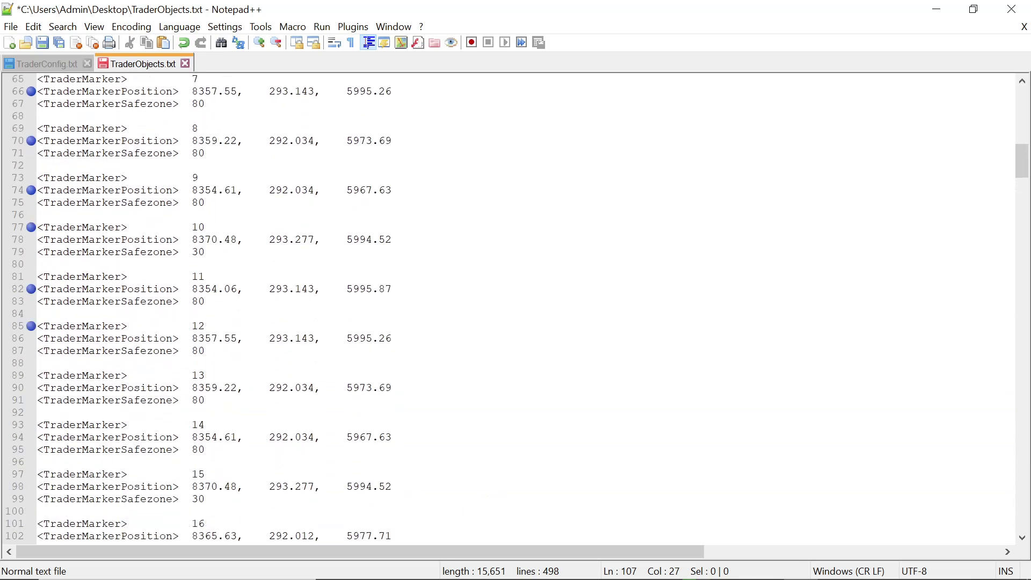
left_click(27, 326)
left_click(28, 290)
left_click(27, 227)
left_click(25, 178)
left_click(26, 191)
left_click(26, 141)
left_click(27, 92)
scroll(27, 96, "up", 5)
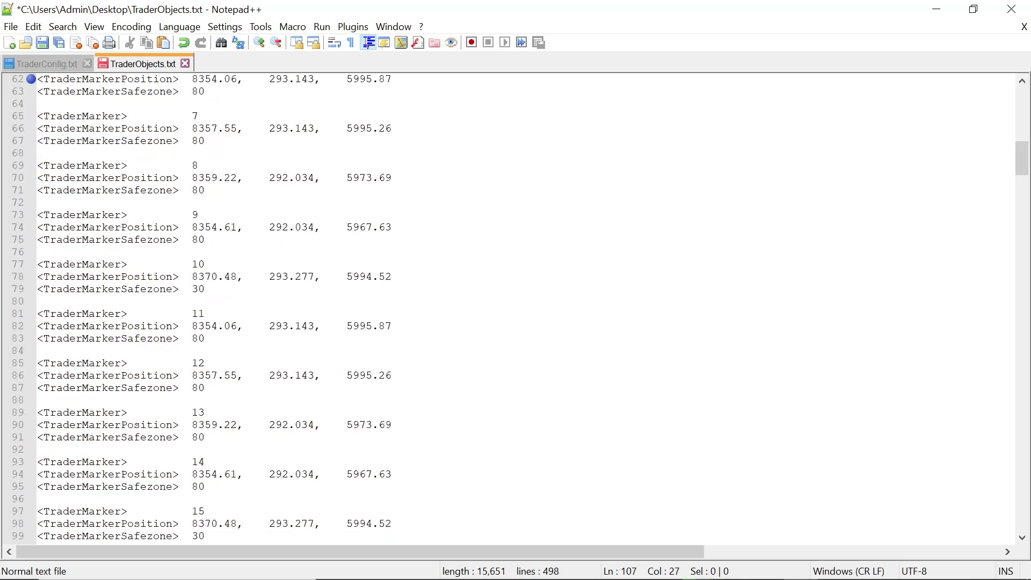
left_click(26, 227)
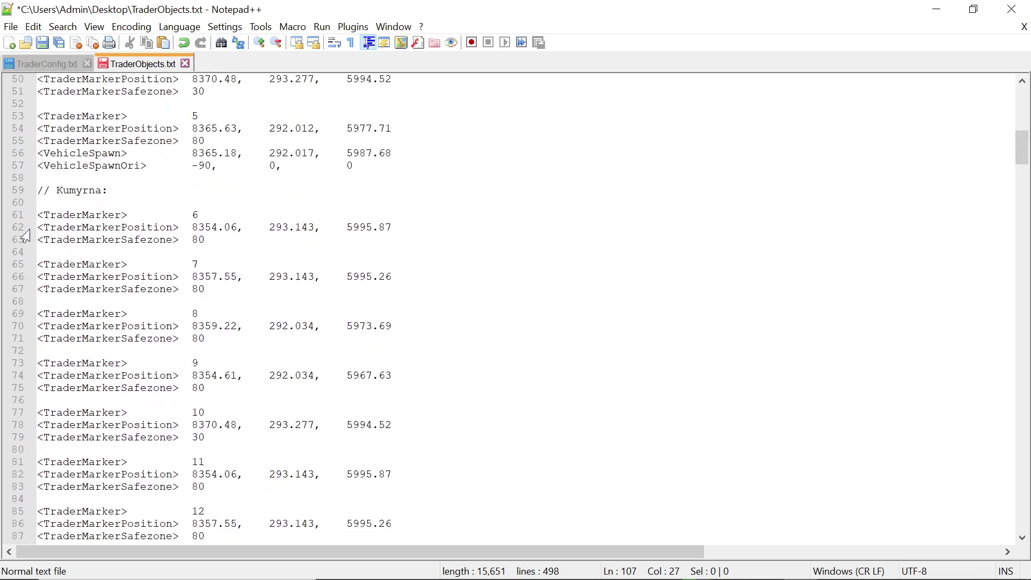
- Rename the second Kumyrna marker block's comment heading to How2ccDayz, keeping the colon
left_click_drag(56, 190, 101, 190)
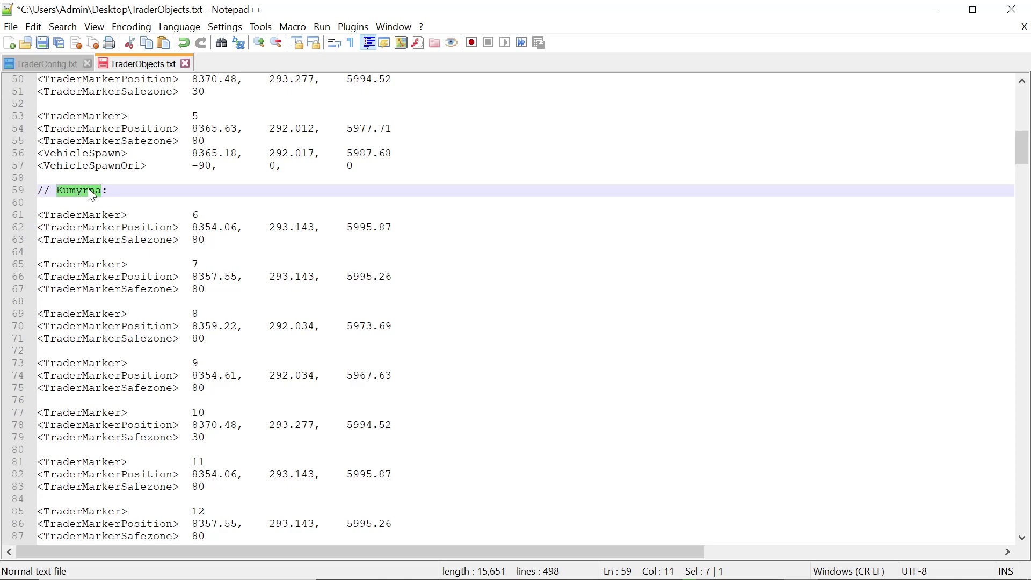
type("How")
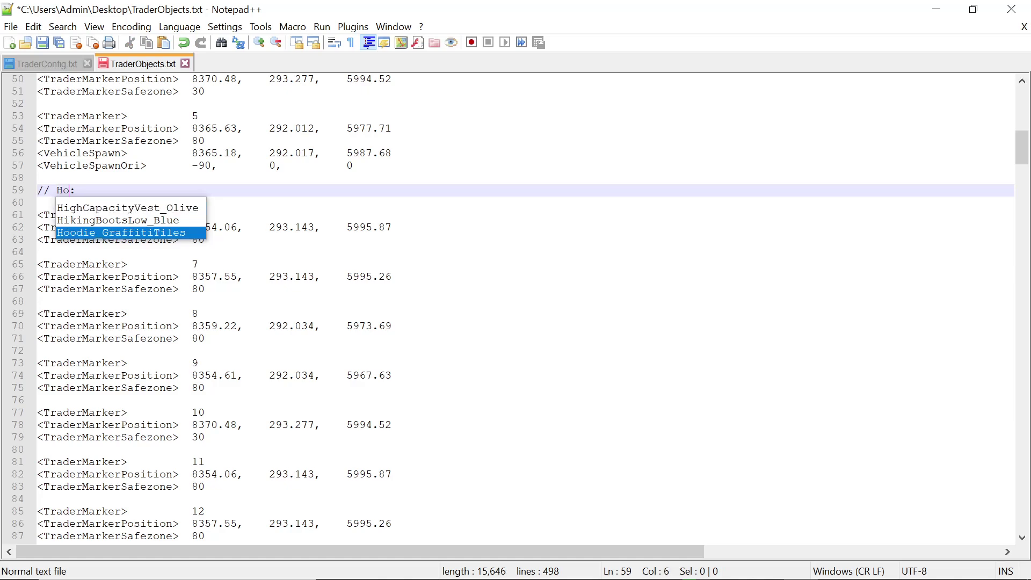
type("2cc")
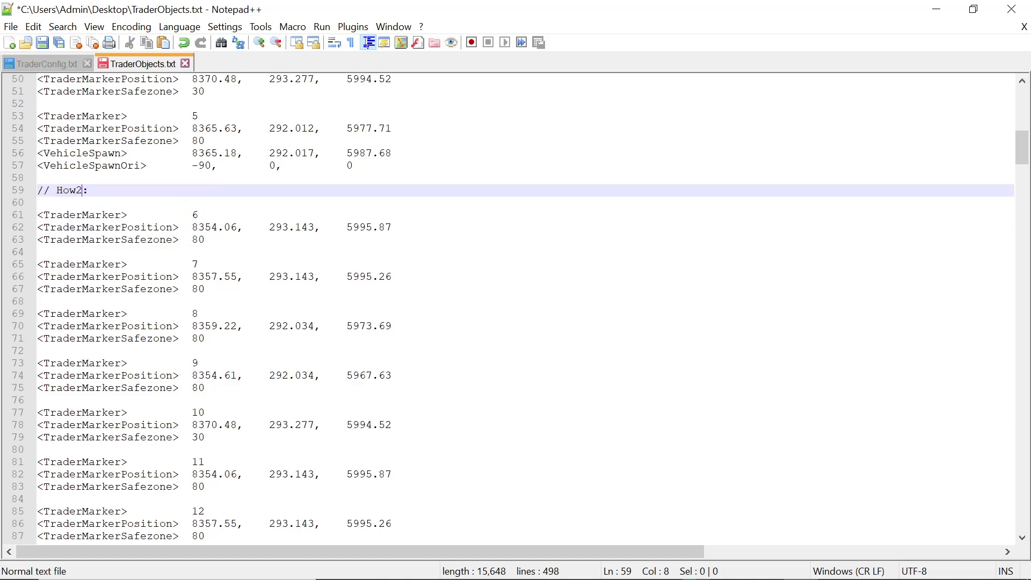
type("Dayz")
key("End")
- Copy the Kumyrna block under Objects to Spawn, from its comment heading through the last attachment of SurvivorM_Taiki
scroll(515, 306, "down", 11)
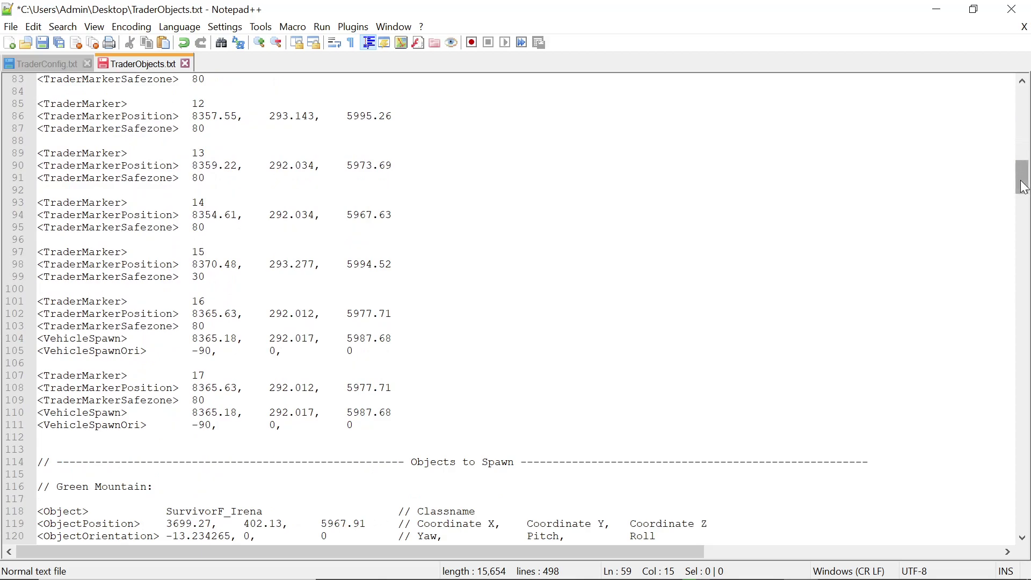
left_click_drag(1024, 187, 1027, 525)
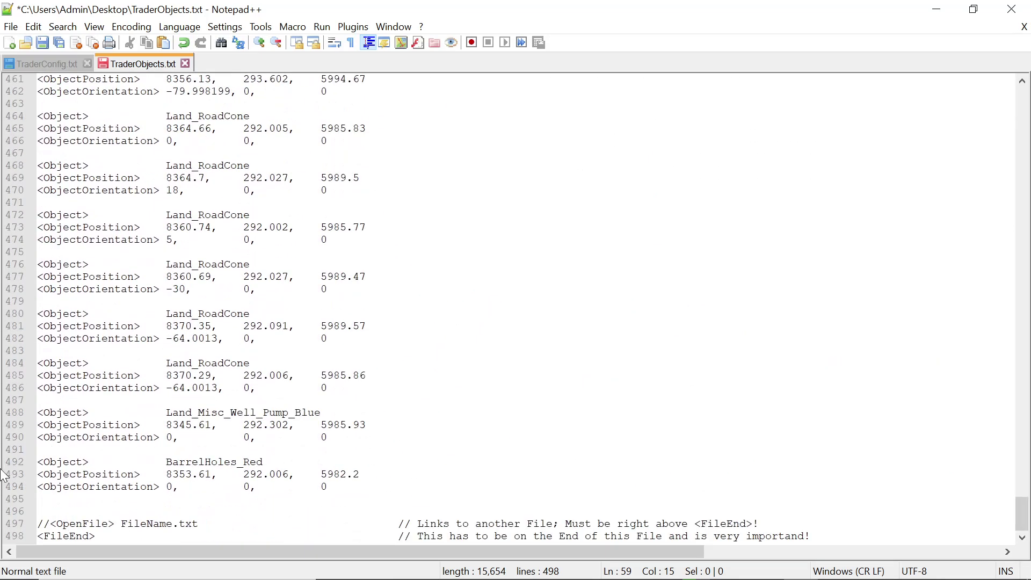
left_click_drag(1022, 513, 1022, 321)
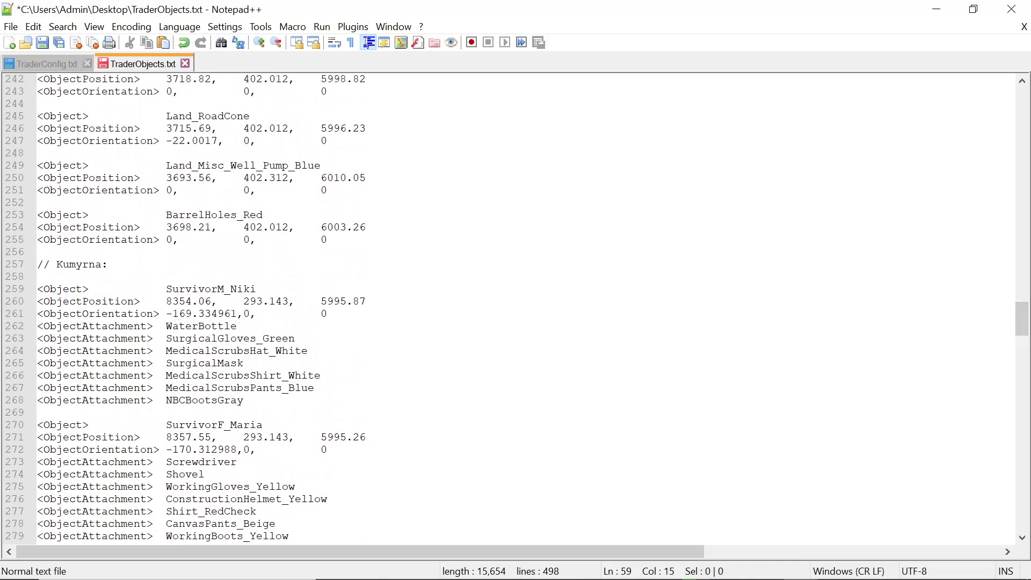
left_click_drag(38, 265, 256, 252)
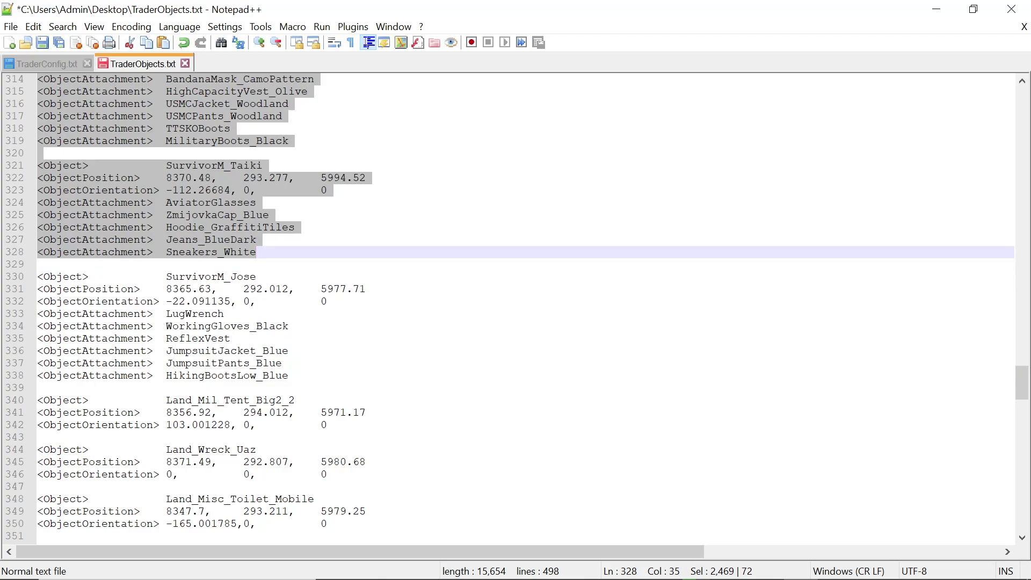
right_click(122, 217)
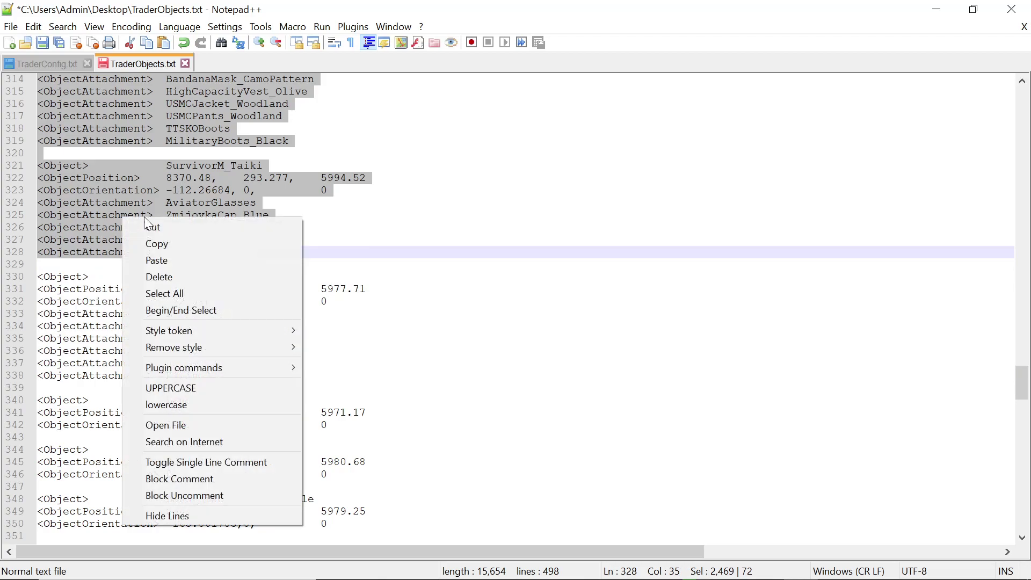
left_click(155, 244)
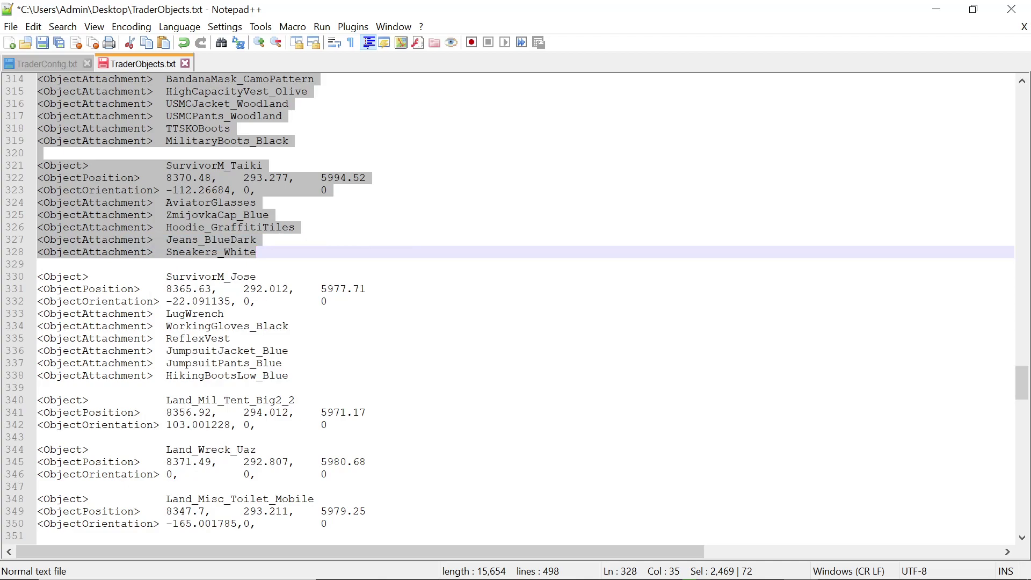
- Paste the copied Kumyrna object block below the last BarrelHoles_Red object, separated by a blank line, above the OpenFile comment
key("Right")
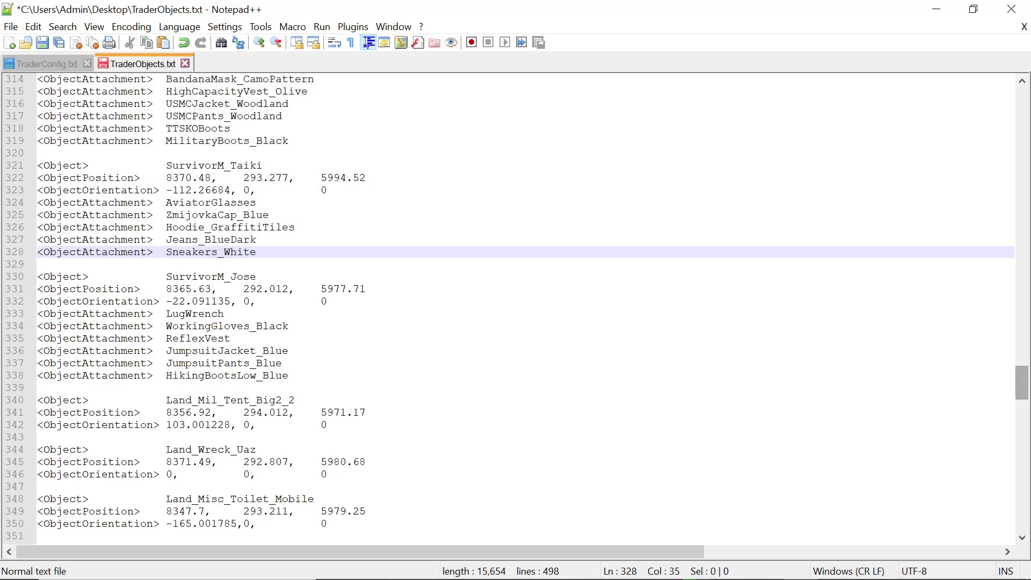
scroll(516, 306, "up", 20)
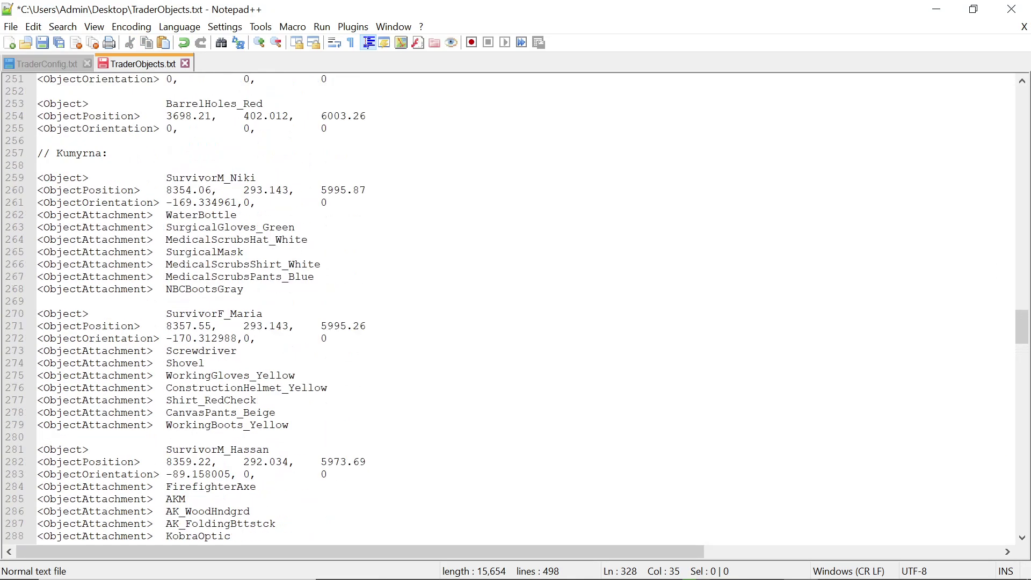
scroll(516, 306, "up", 5)
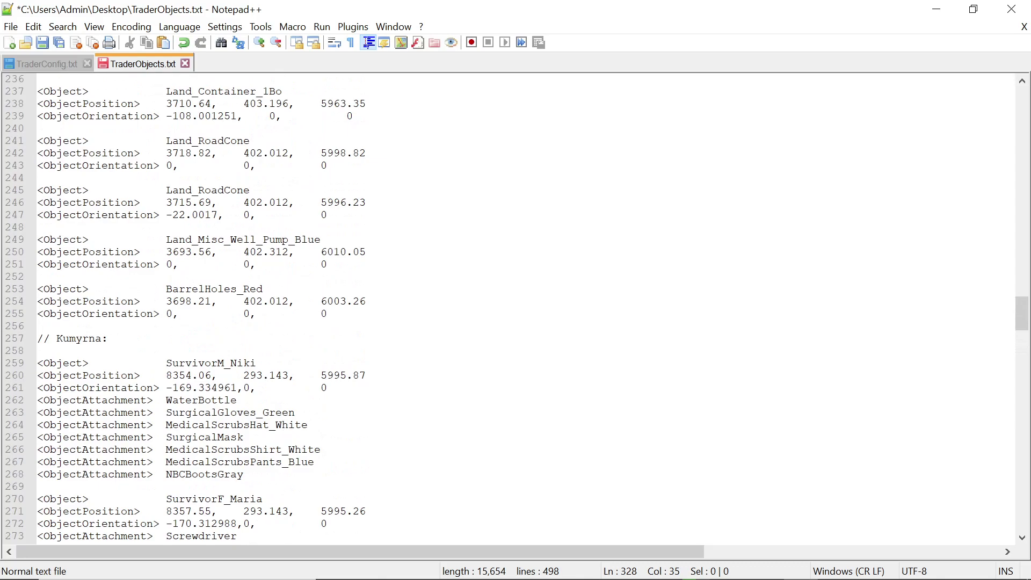
left_click_drag(1022, 322, 1023, 539)
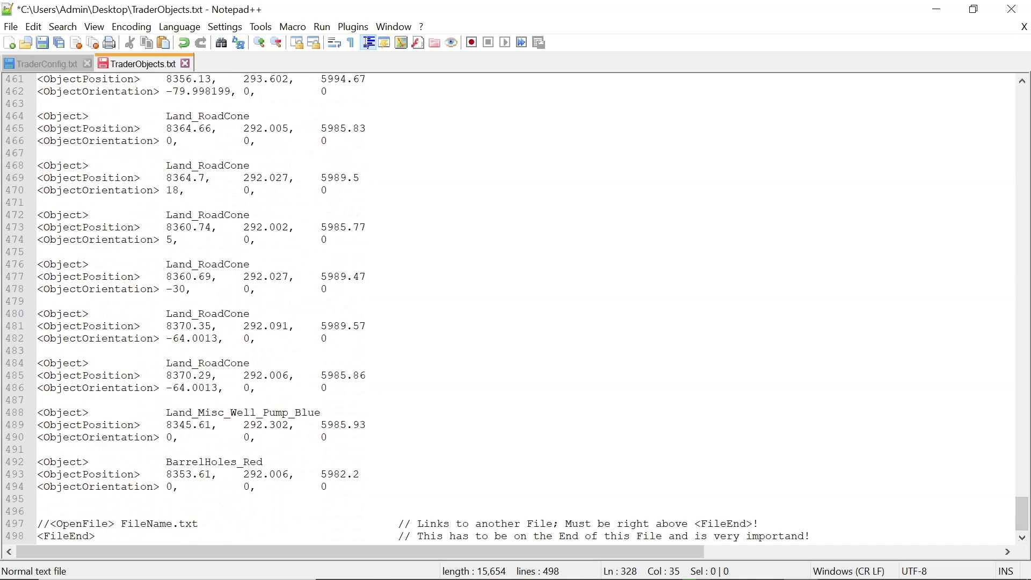
left_click(327, 487)
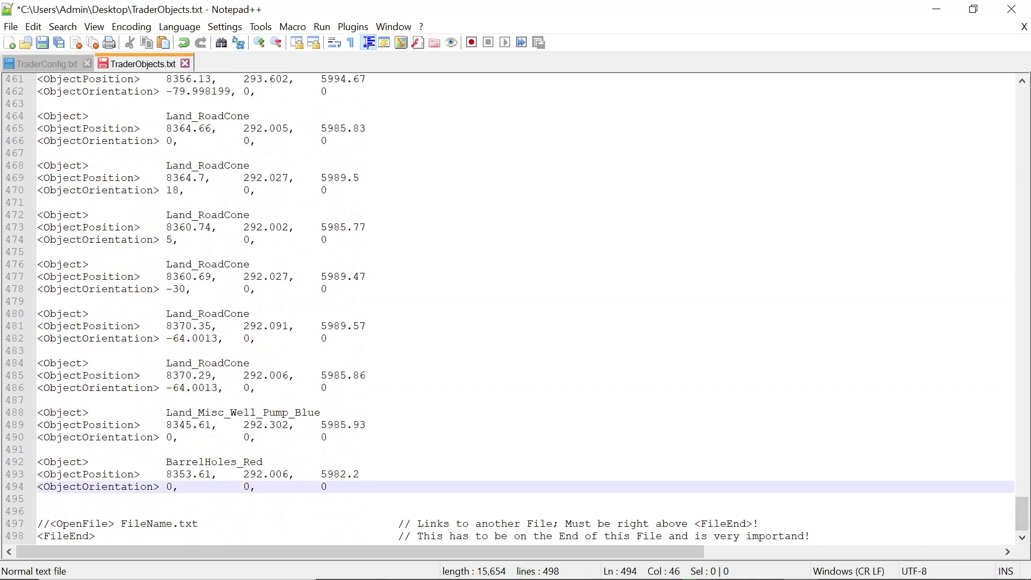
key("Return")
key("Return")
scroll(516, 306, "down", 1)
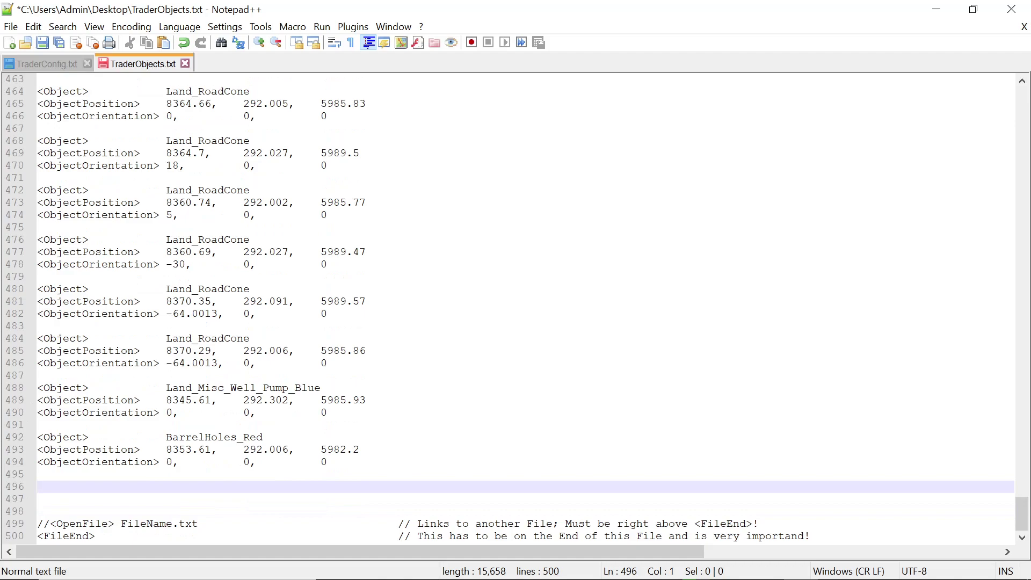
right_click(52, 486)
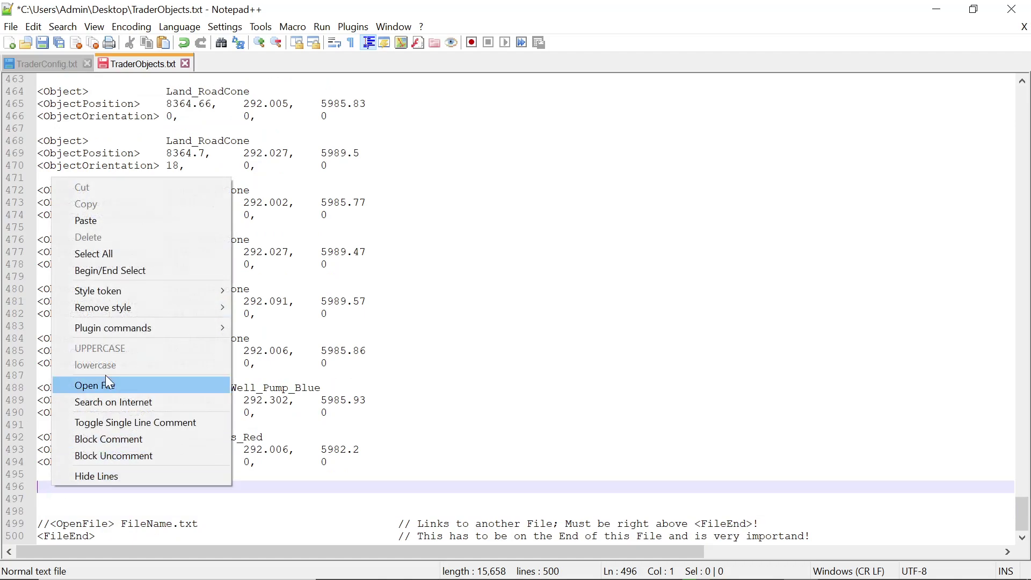
left_click(81, 223)
- Copy the pasted trader objects from SurvivorM_Niki through SurvivorM_Taiki's Sneakers_White attachment, leaving out the Kumyrna comment heading
scroll(515, 306, "up", 13)
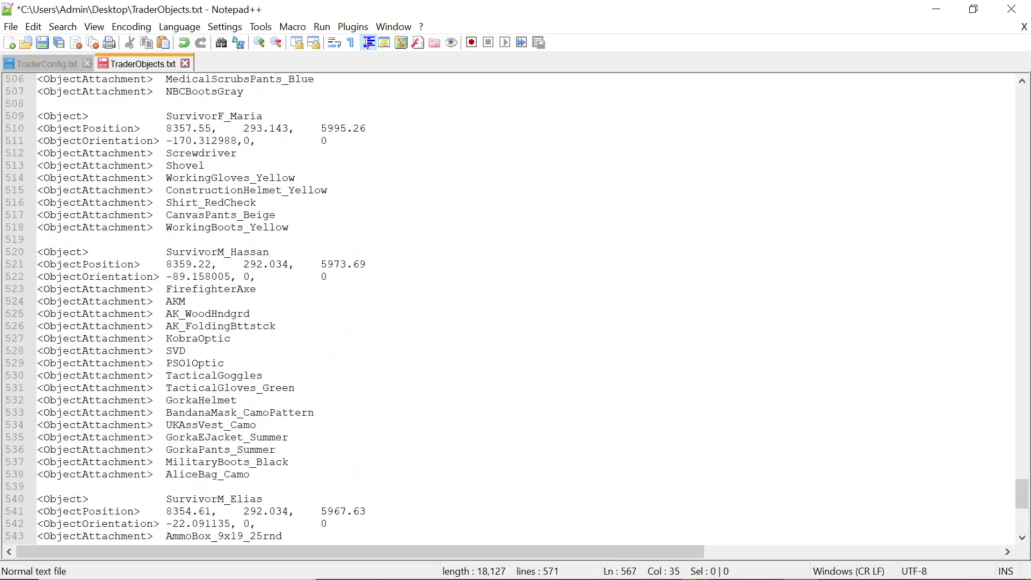
scroll(516, 306, "down", 9)
scroll(516, 307, "down", 4)
scroll(515, 306, "up", 18)
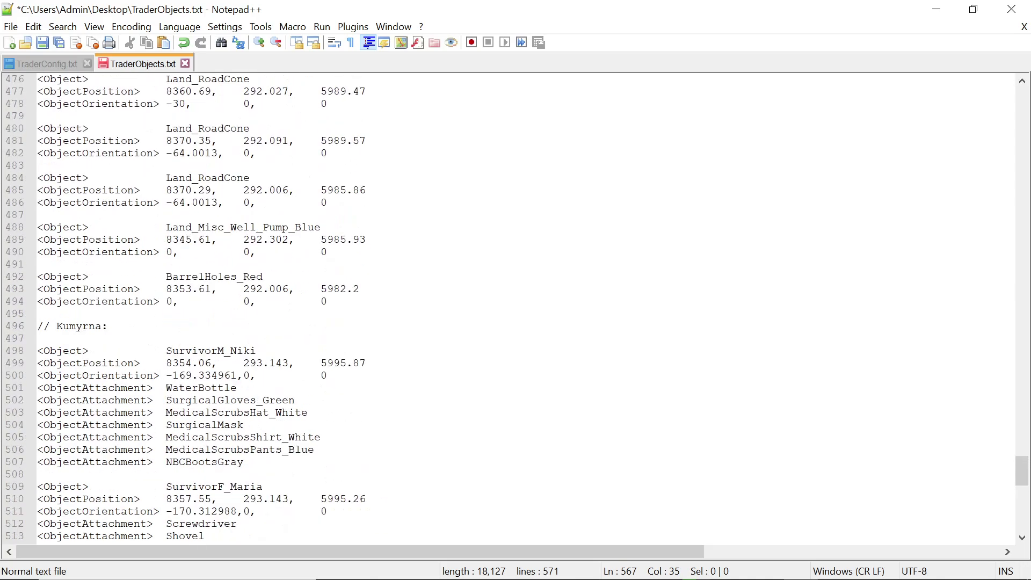
left_click(31, 351)
left_click(31, 350)
left_click_drag(37, 351, 257, 486)
right_click(111, 453)
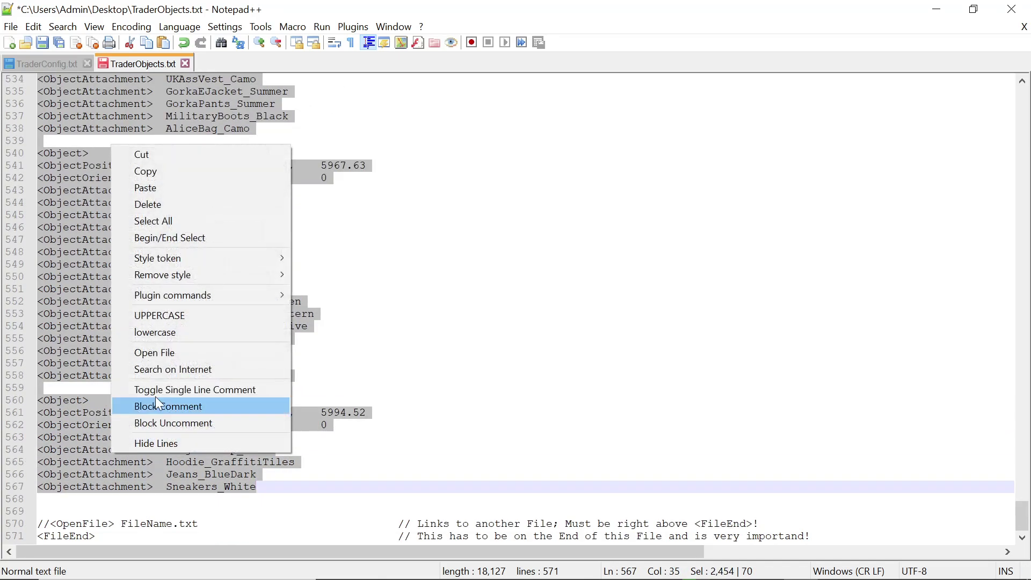
left_click(153, 171)
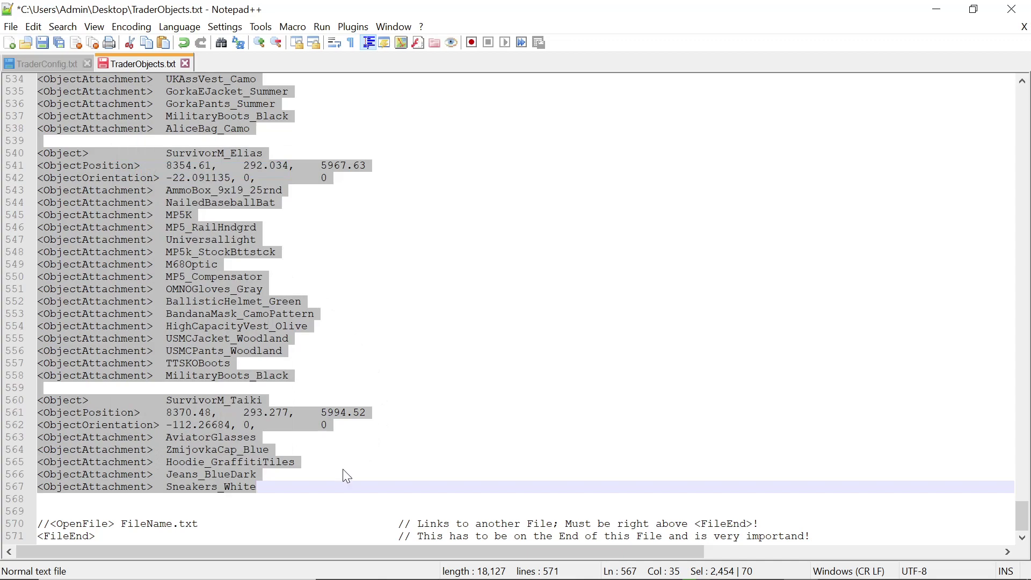
- Paste a second set of the trader objects after the last Sneakers_White attachment, separated by a blank line
left_click(311, 486)
key("Return")
key("Return")
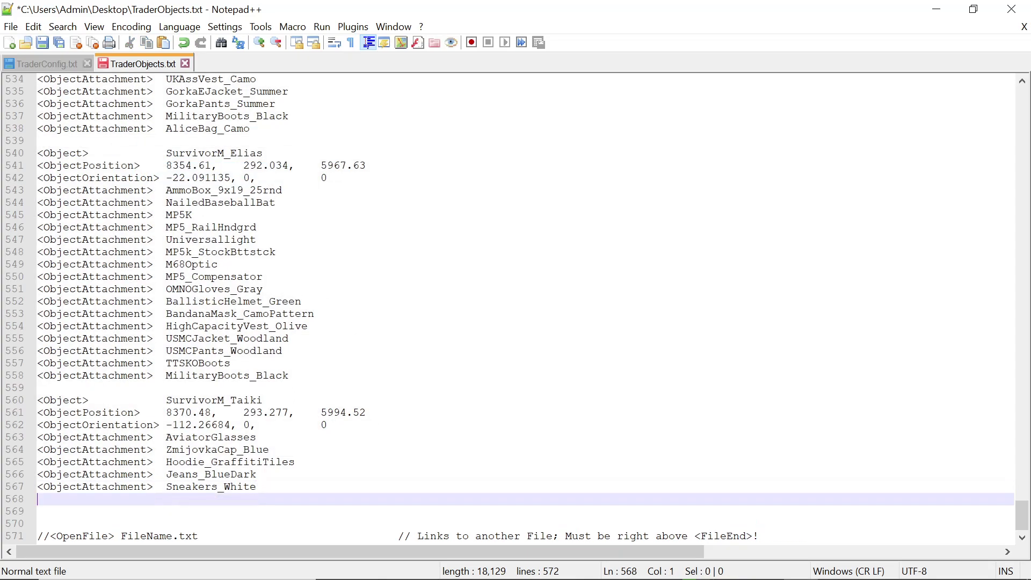
scroll(515, 308, "down", 1)
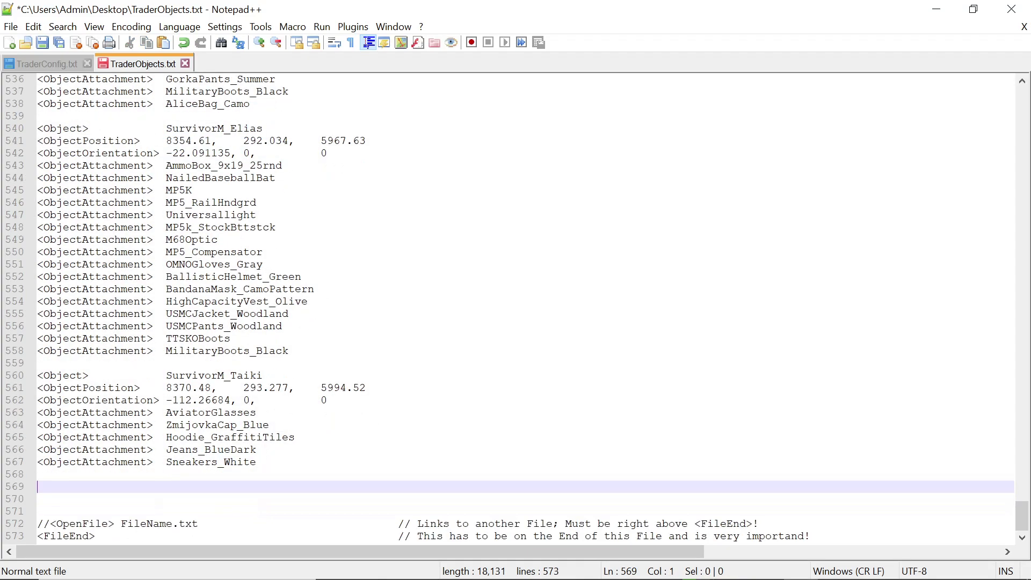
right_click(46, 487)
left_click(88, 226)
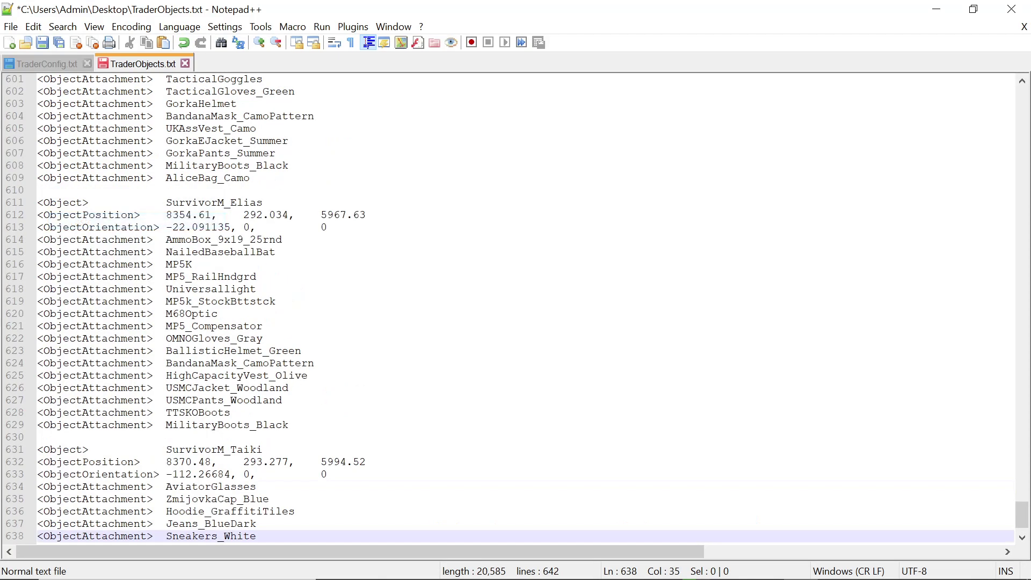
scroll(516, 308, "down", 2)
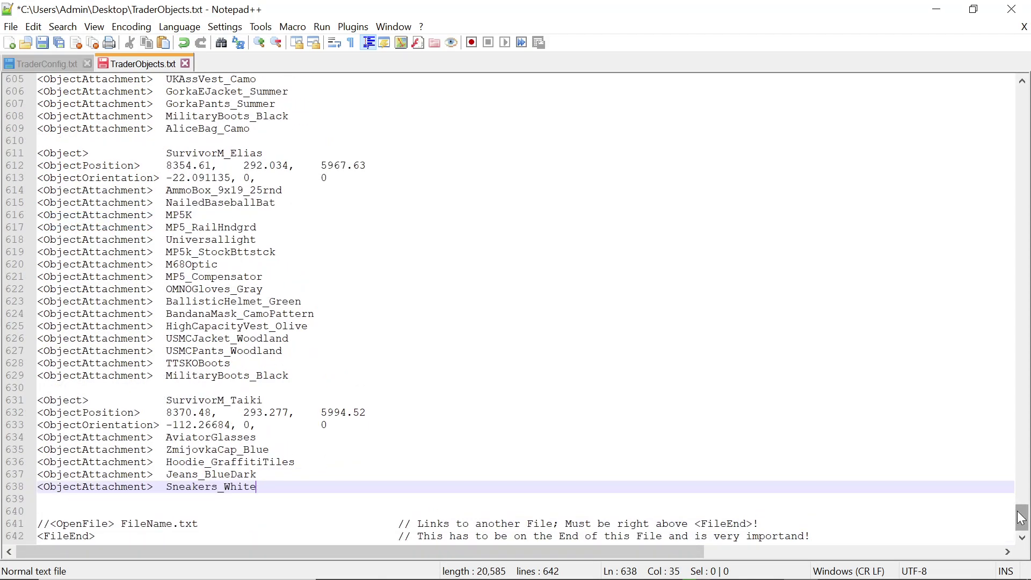
- Copy the original Kumyrna SurvivorM_Jose object block, from its Object line through the HikingBootsLow_Blue attachment
left_click_drag(1022, 516, 1025, 321)
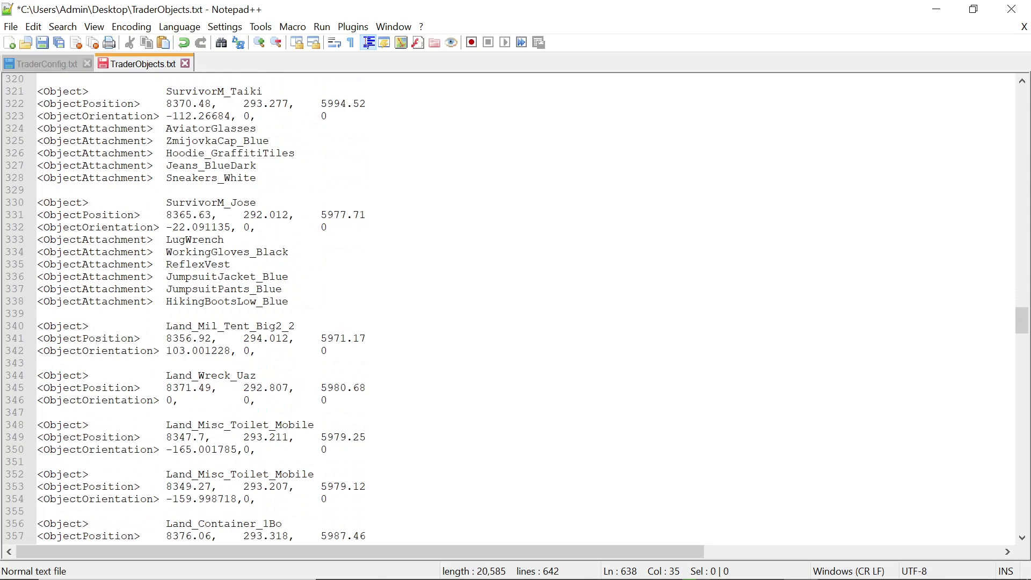
left_click(32, 204)
left_click_drag(38, 203, 288, 301)
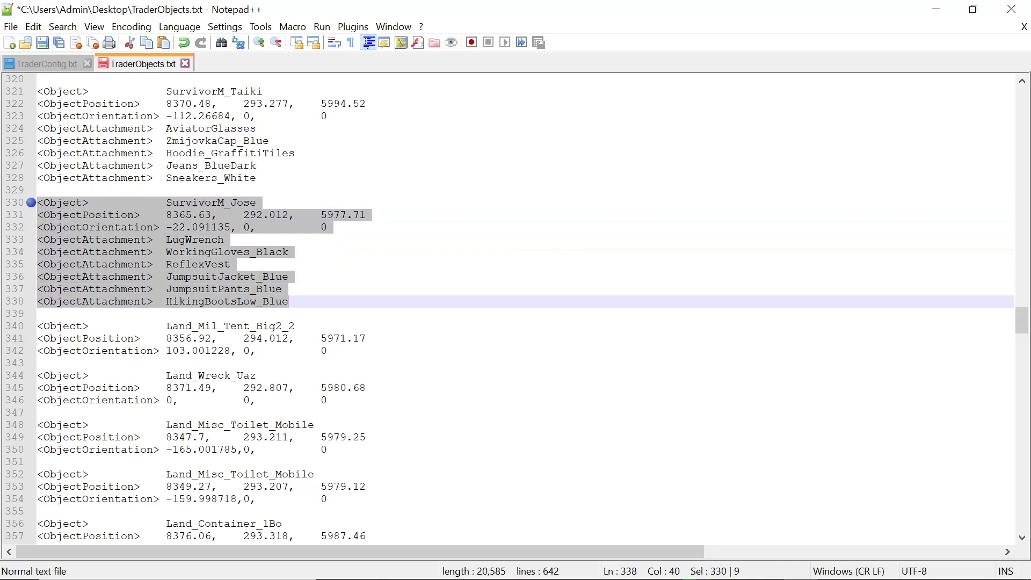
right_click(100, 257)
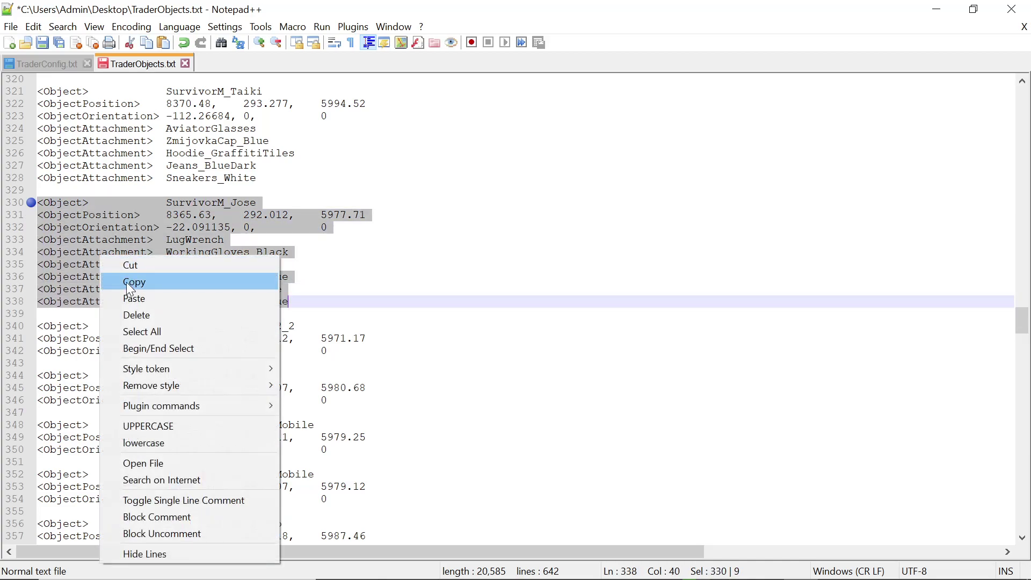
left_click(127, 282)
left_click(31, 202)
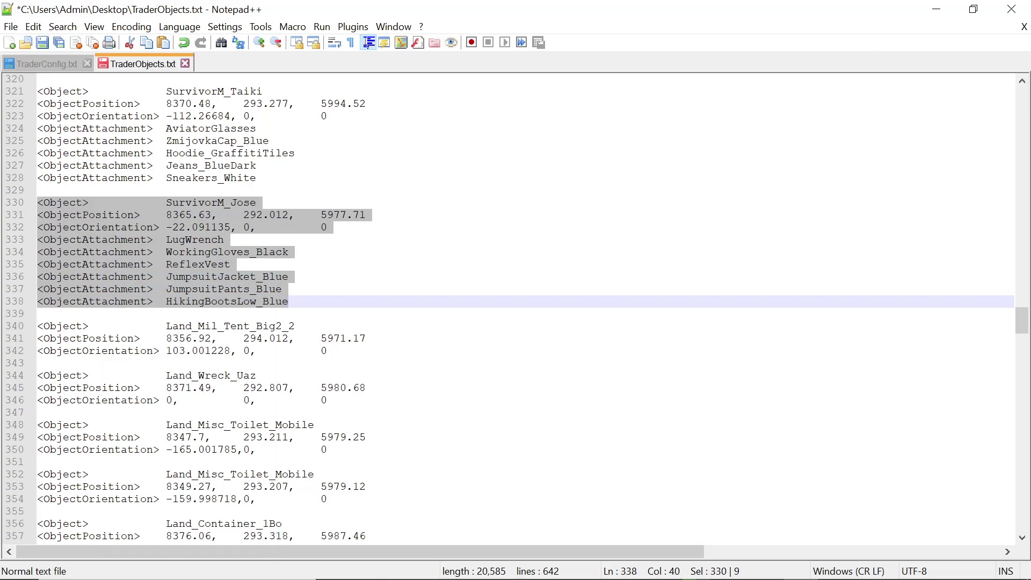
key("Down")
- Paste the SurvivorM_Jose block after the final SurvivorM_Taiki block near the file's end, separated by a blank line
left_click_drag(1022, 321, 1022, 517)
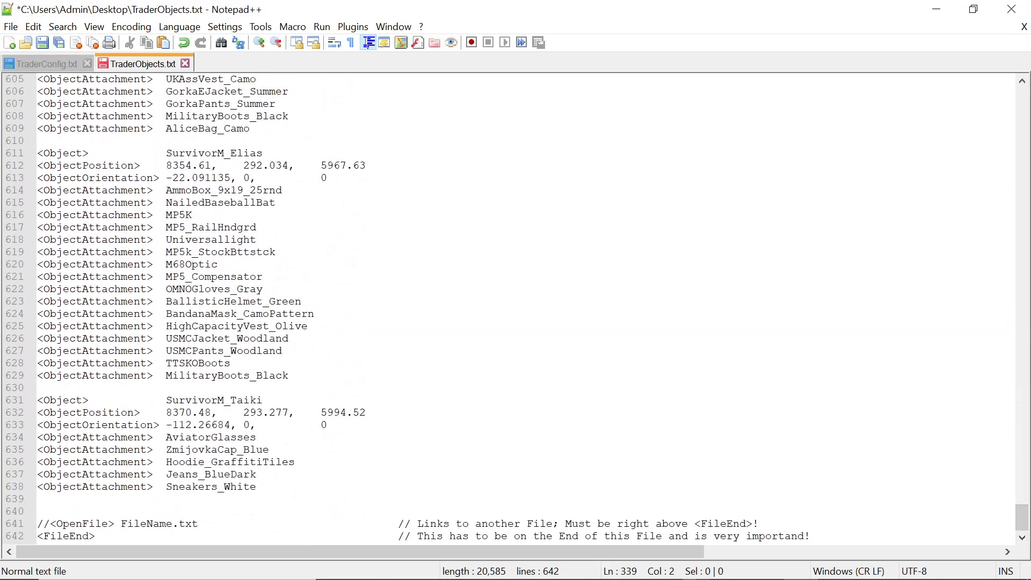
left_click(256, 487)
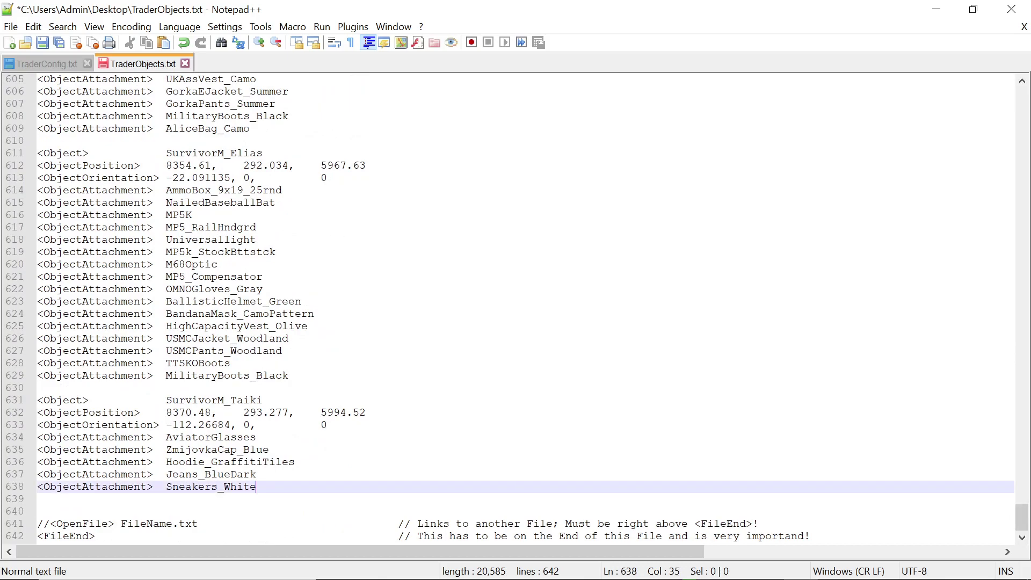
key("Return")
key("Return")
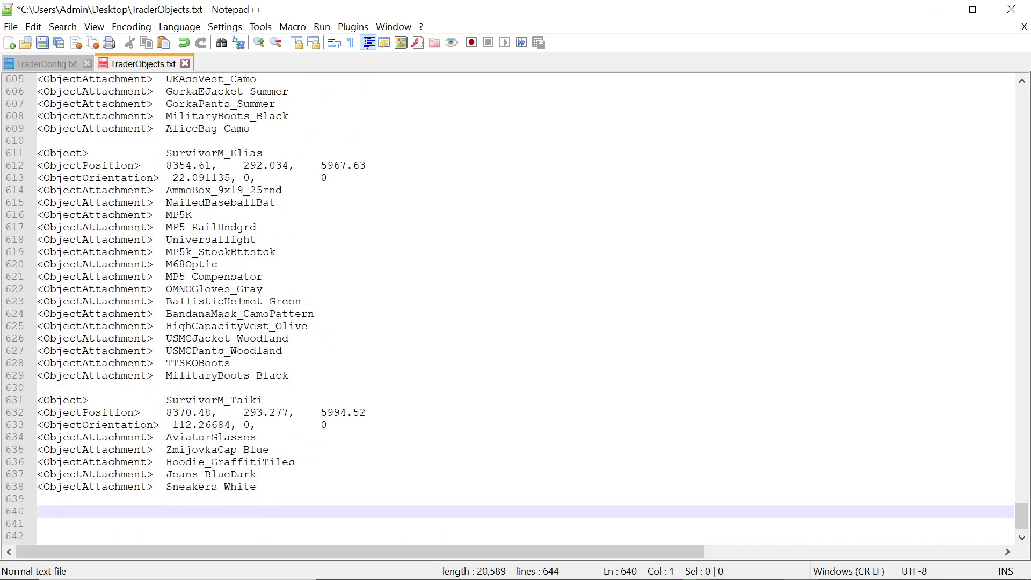
scroll(515, 307, "down", 1)
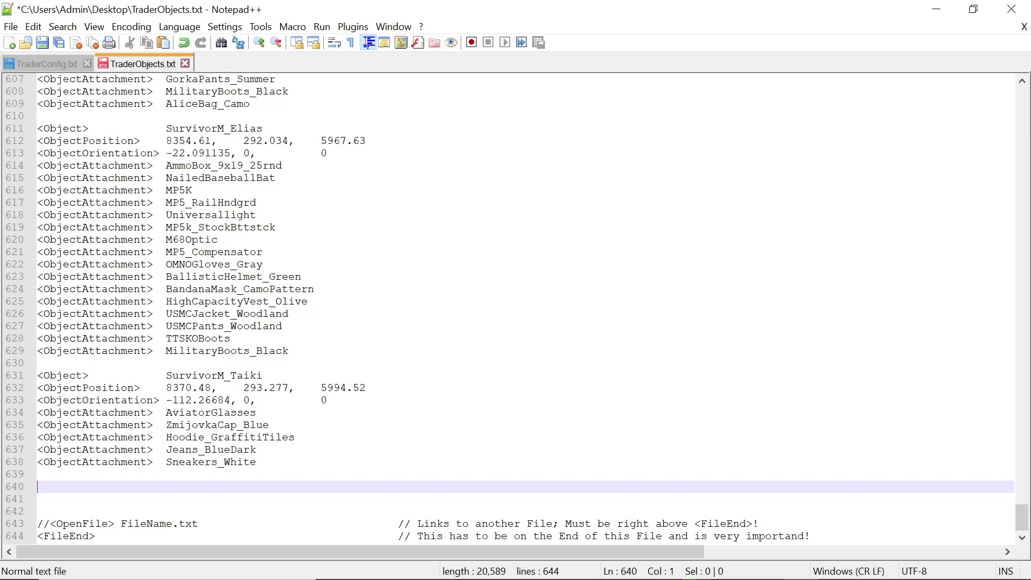
right_click(39, 502)
left_click(63, 224)
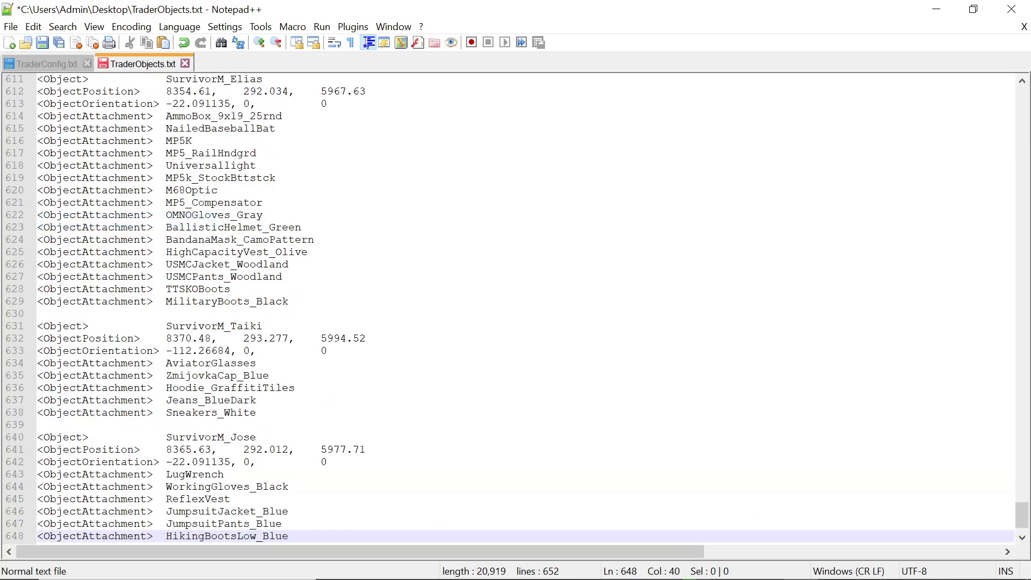
scroll(516, 308, "down", 2)
- Paste a second SurvivorM_Jose block beneath the first pasted one, separated by a blank line
key("Return")
key("Return")
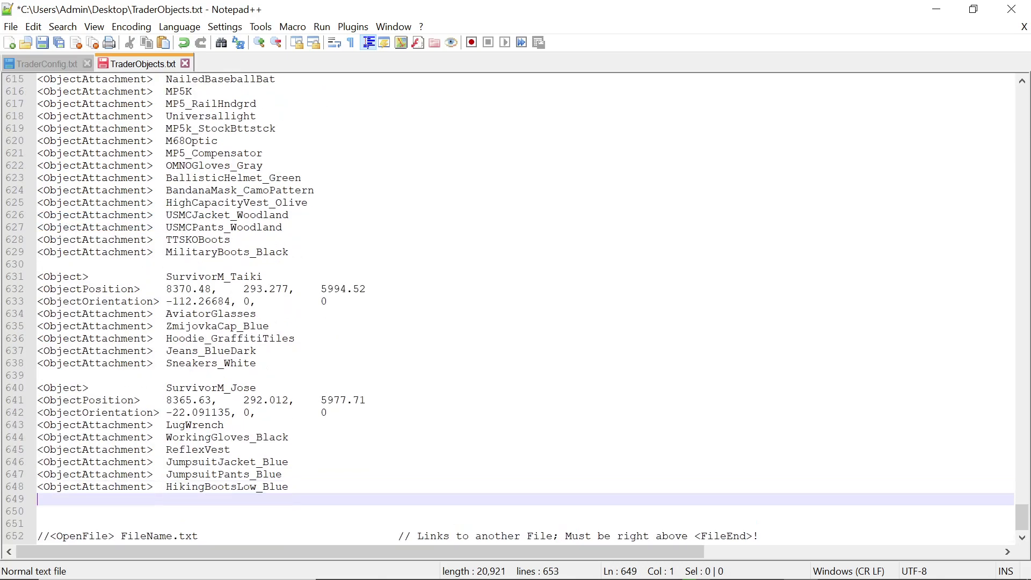
scroll(516, 308, "down", 1)
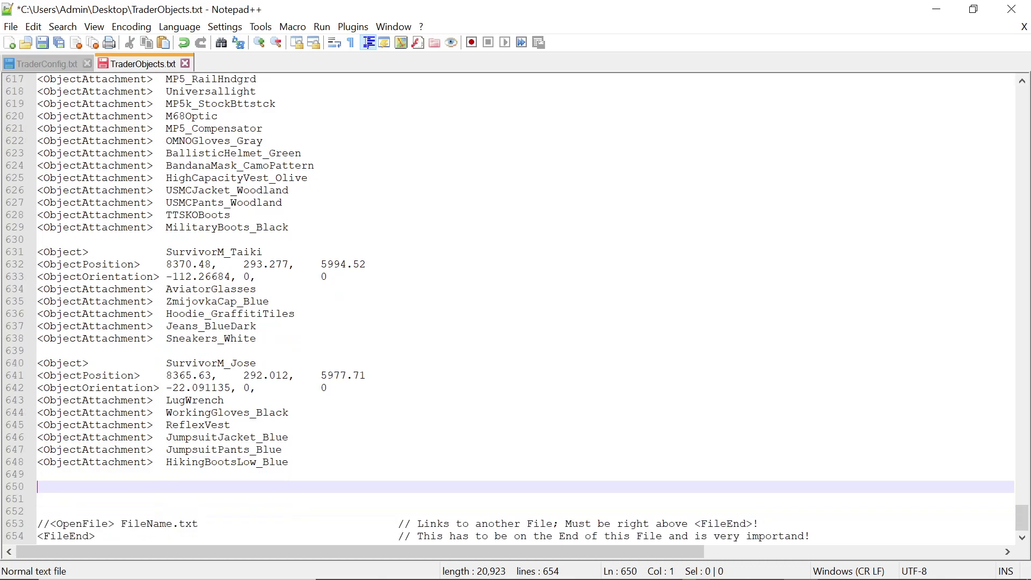
right_click(39, 506)
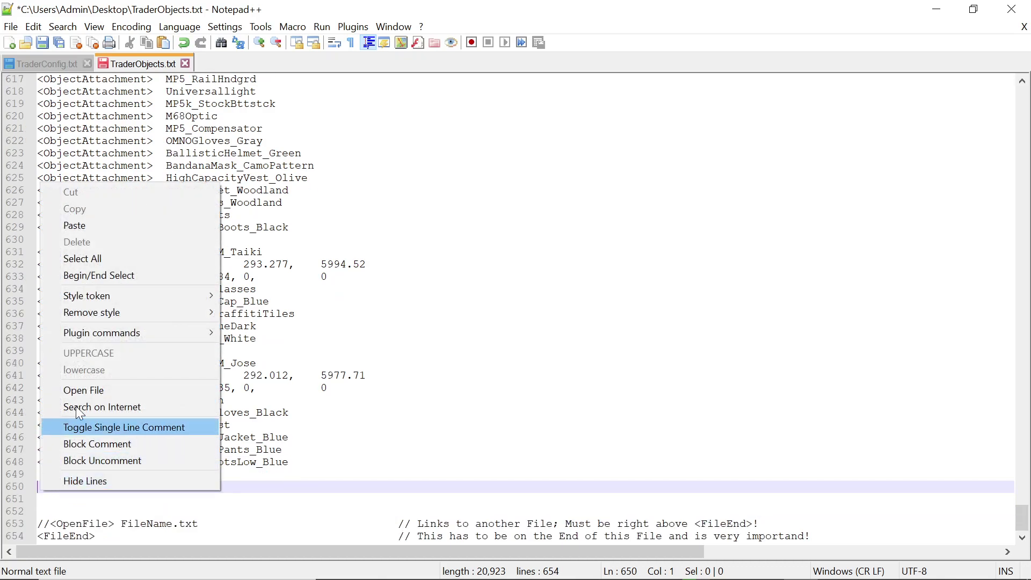
left_click(95, 230)
scroll(513, 307, "down", 2)
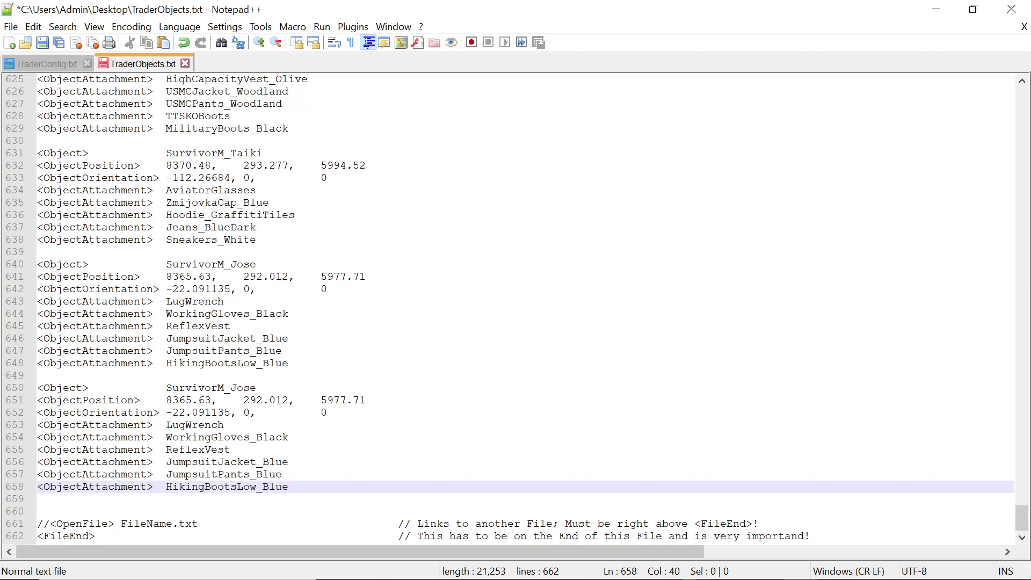
- Switch to Steam and open the screenshot manager for DayZ from its library page
left_click_drag(1023, 518, 1025, 99)
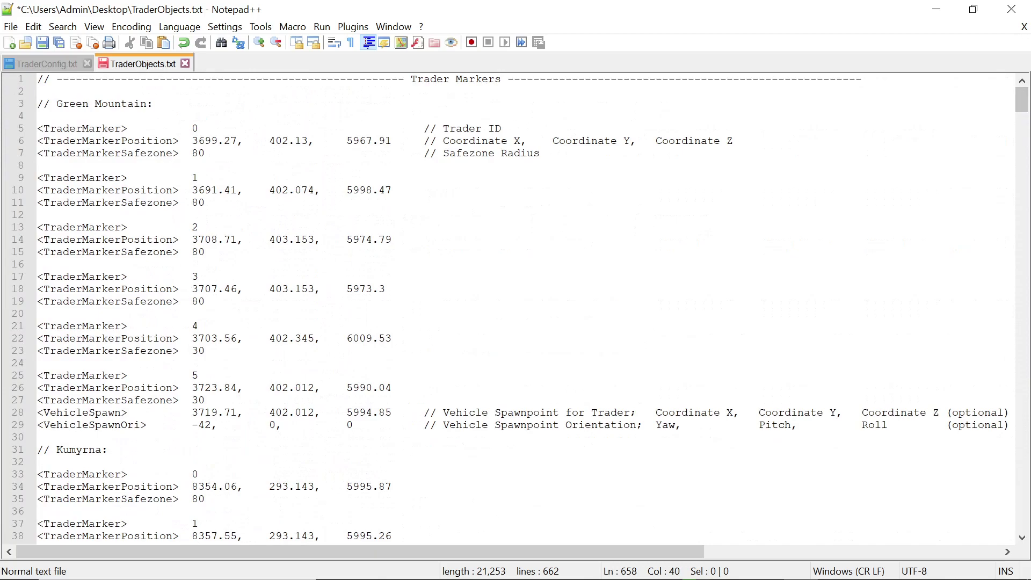
mouse_move(800, 574)
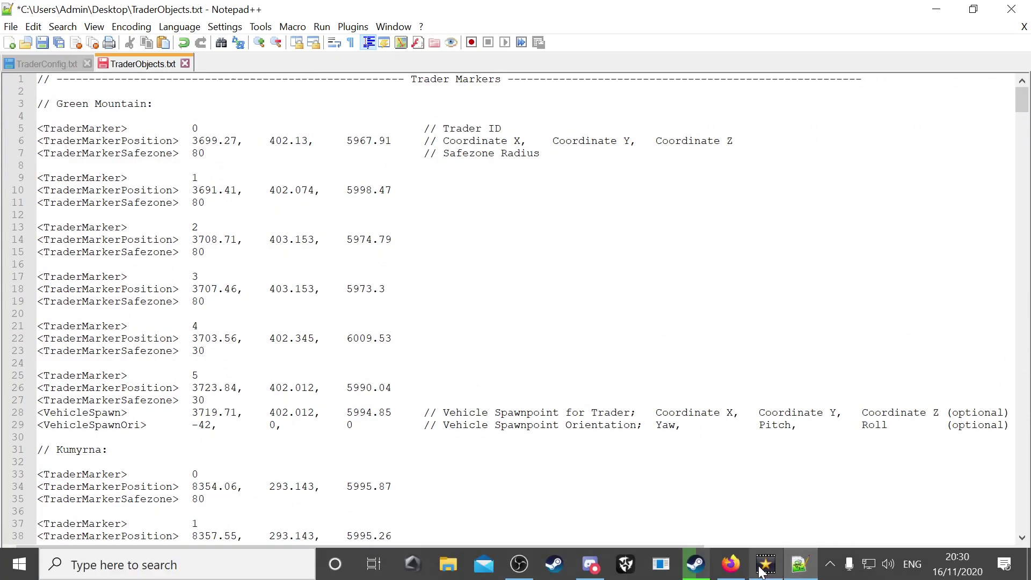
left_click(696, 564)
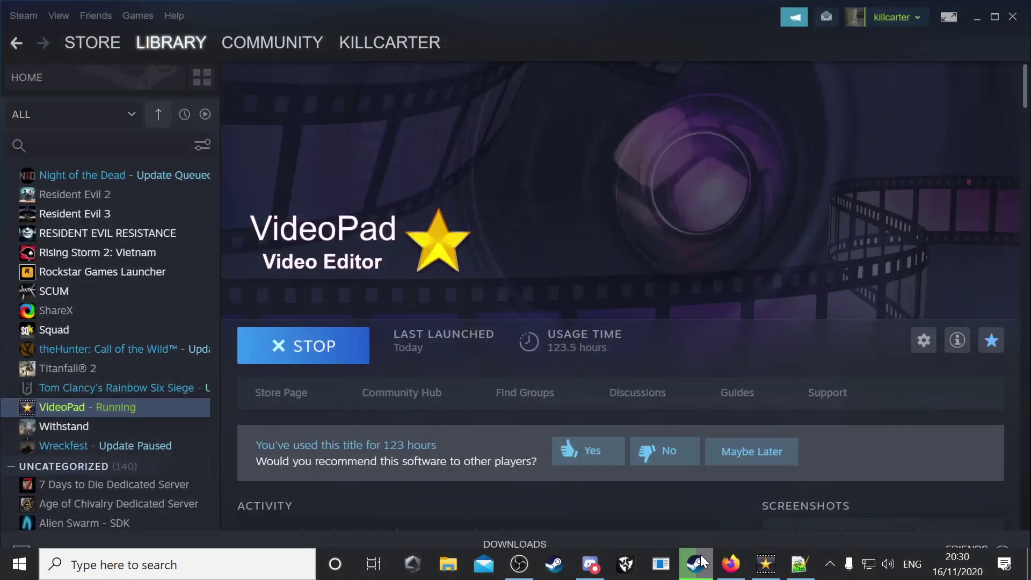
scroll(19, 263, "up", 10)
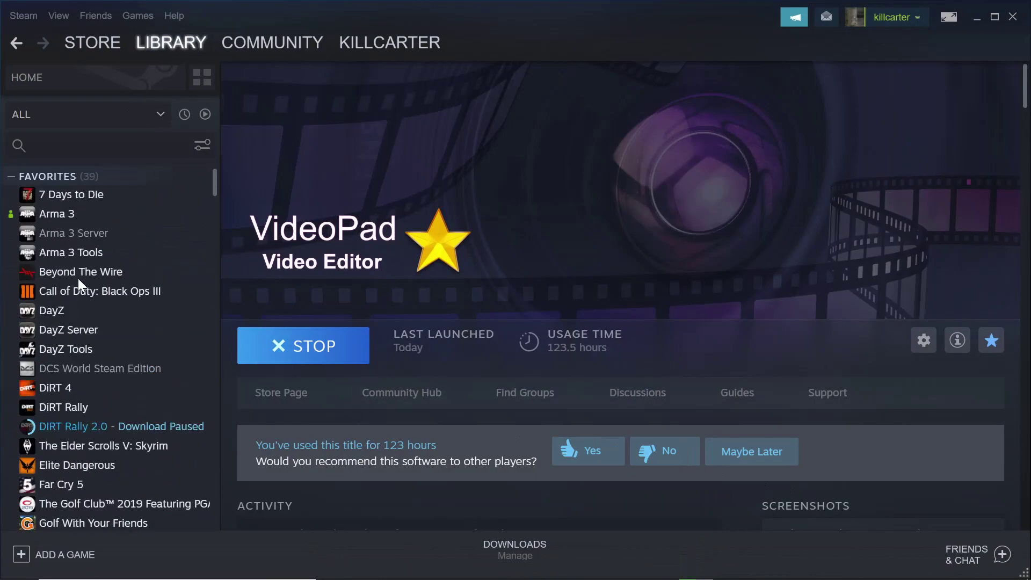
left_click(58, 311)
scroll(856, 446, "down", 10)
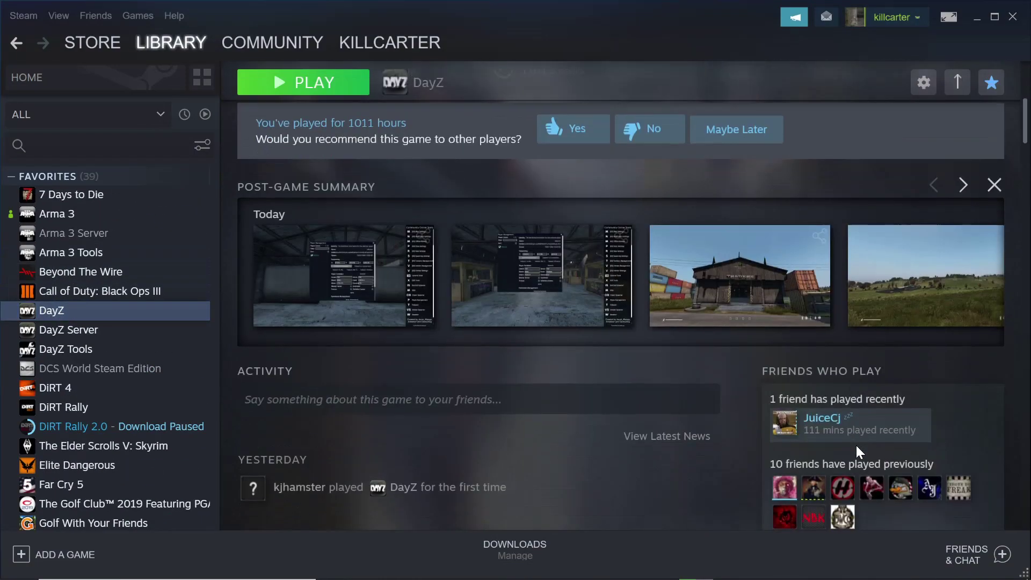
scroll(856, 446, "down", 7)
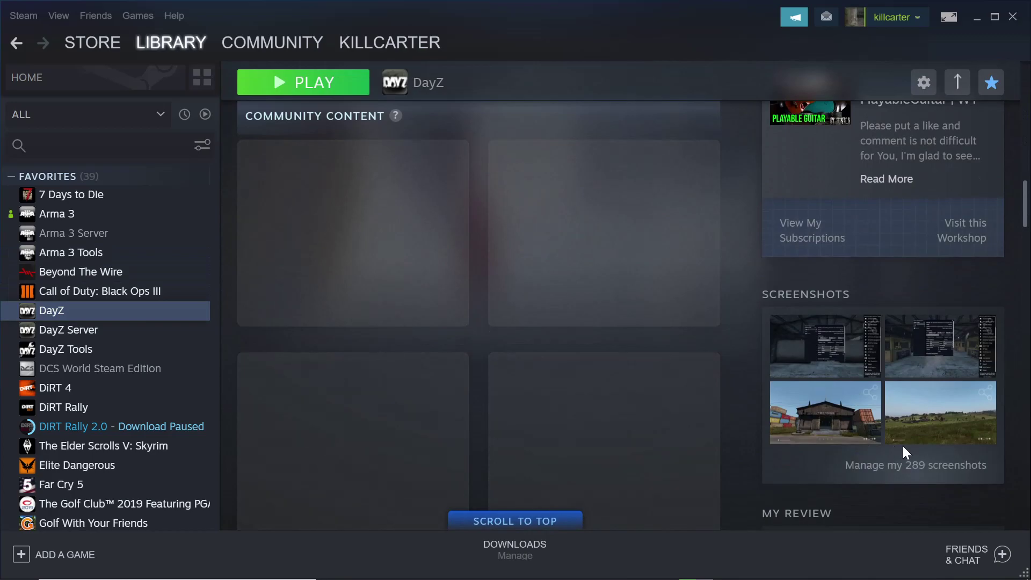
left_click(905, 466)
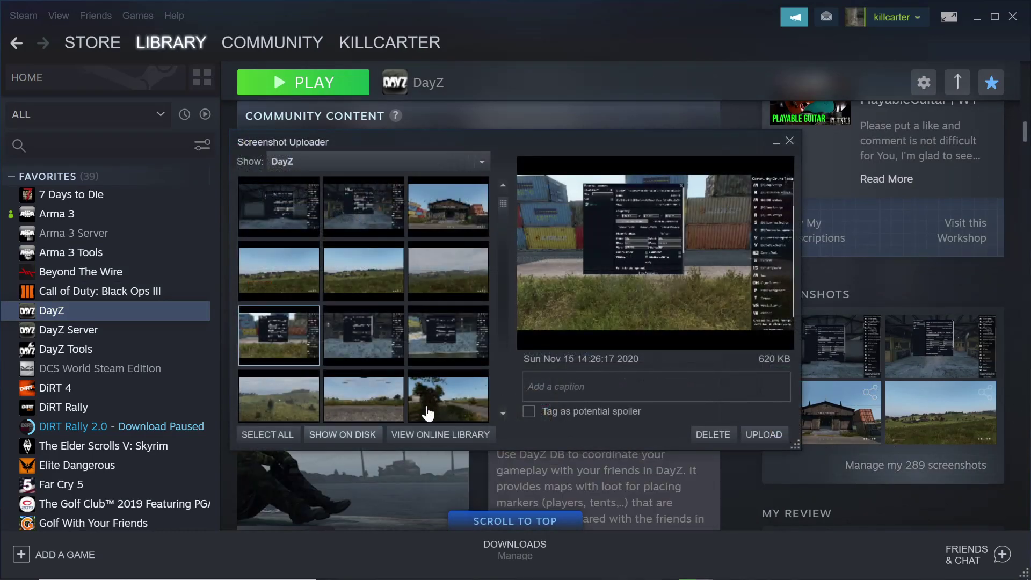
left_click(339, 438)
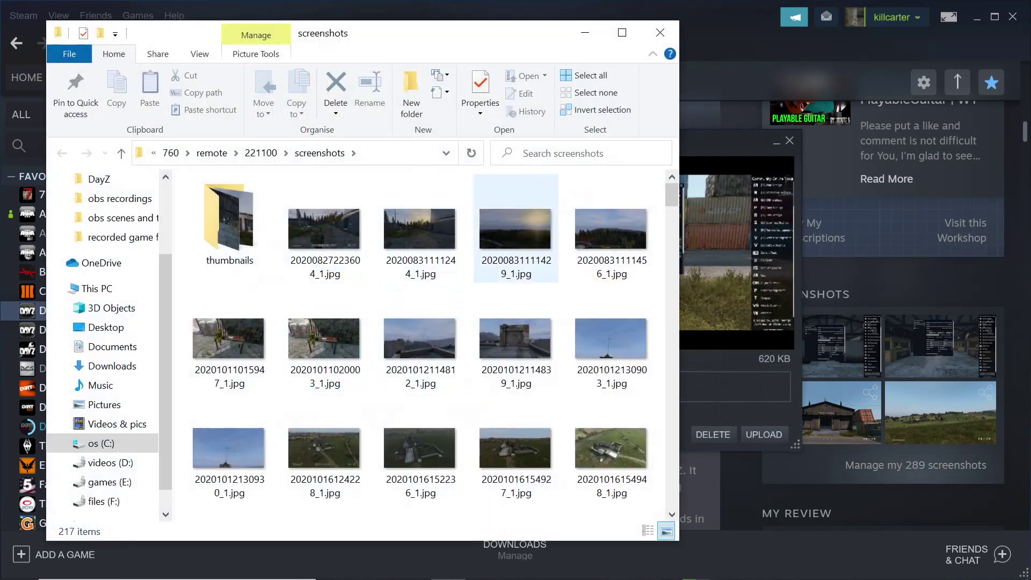
scroll(533, 337, "down", 3)
scroll(530, 339, "down", 20)
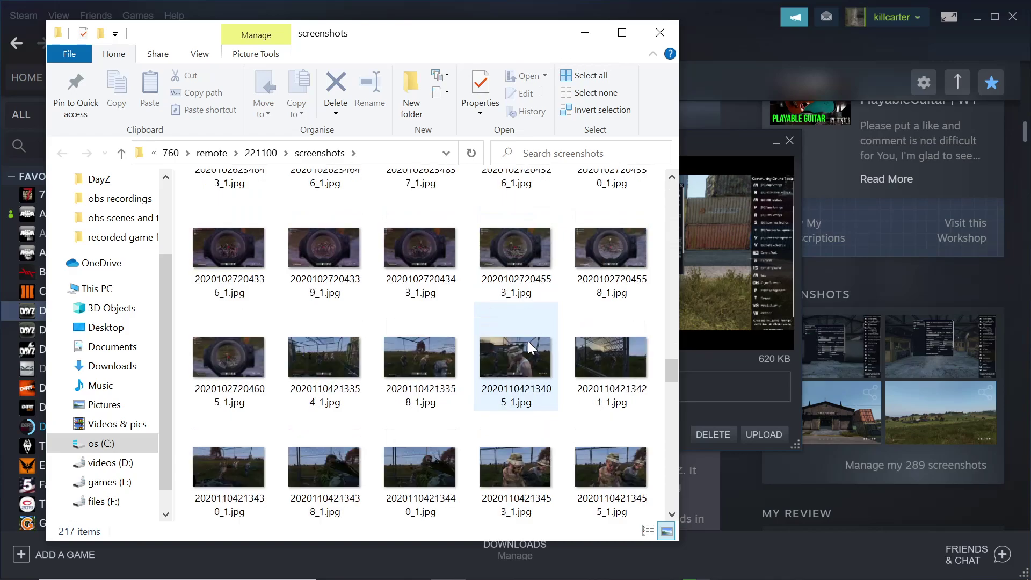
scroll(528, 341, "up", 3)
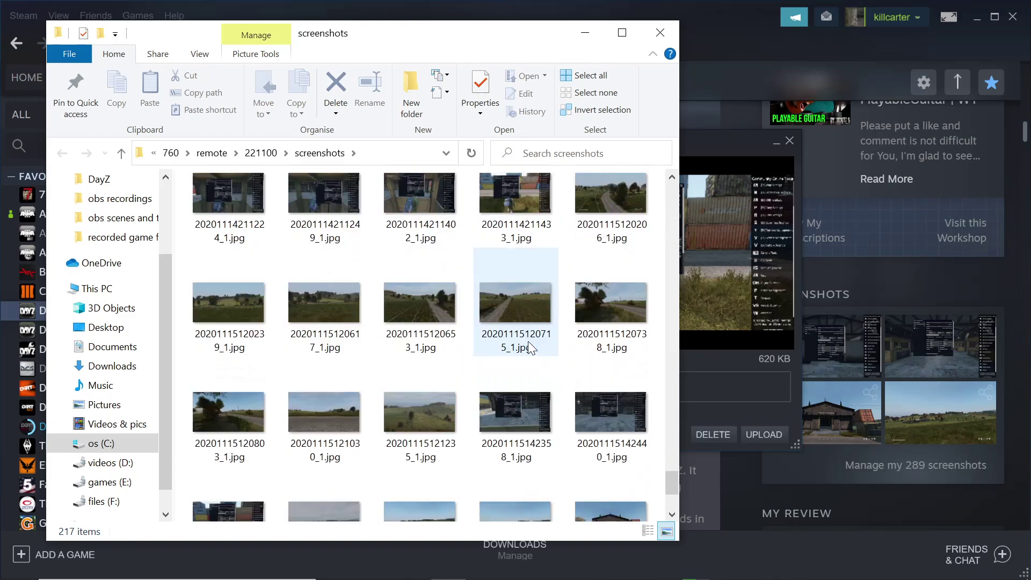
left_click(538, 411)
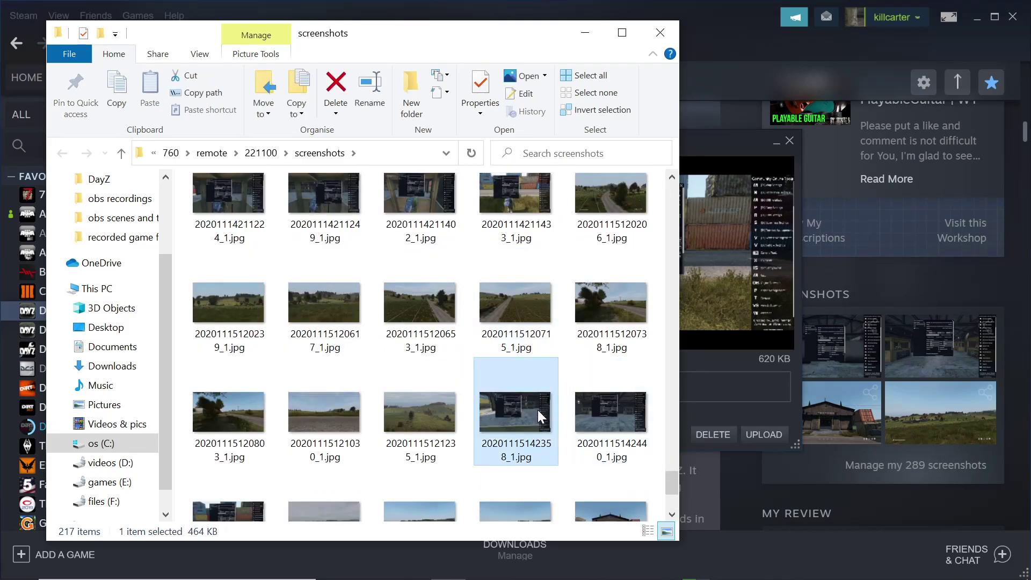
right_click(534, 410)
left_click(636, 13)
left_click(974, 13)
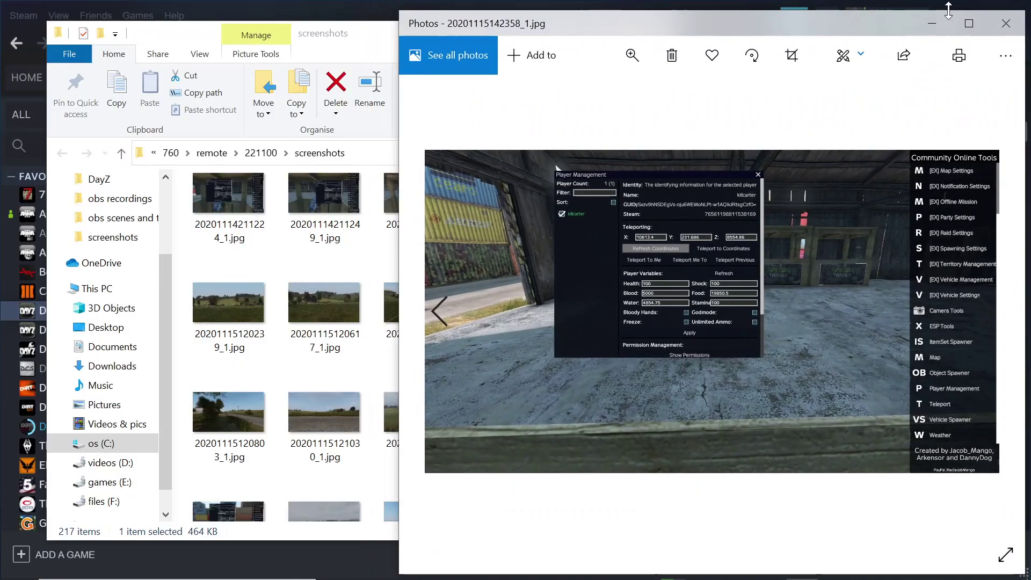
- Move the photo aside and minimize File Explorer, the Screenshot Uploader and Steam to reveal TraderObjects.txt in Notepad++
left_click_drag(640, 21, 639, 316)
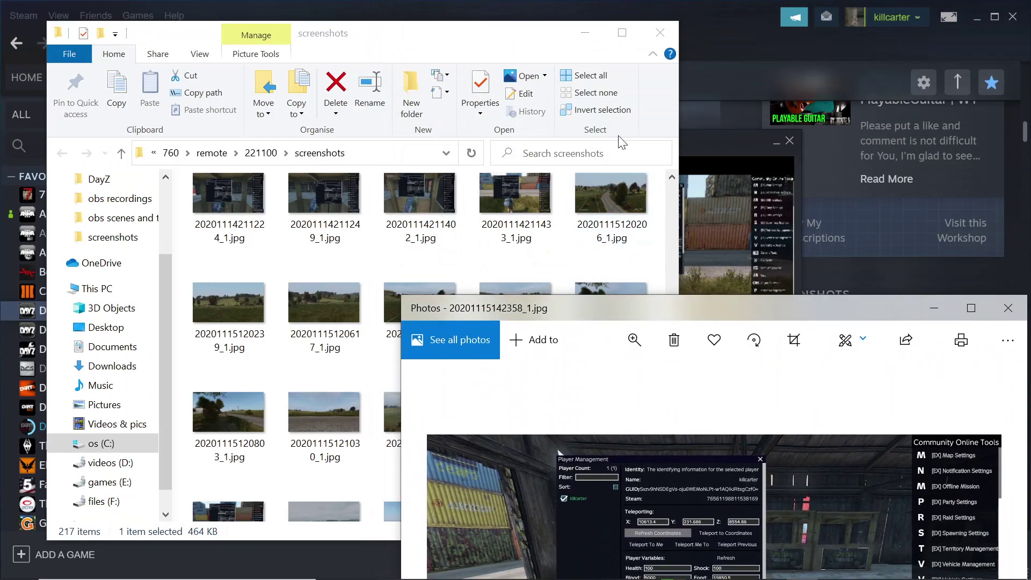
left_click(591, 33)
left_click(776, 143)
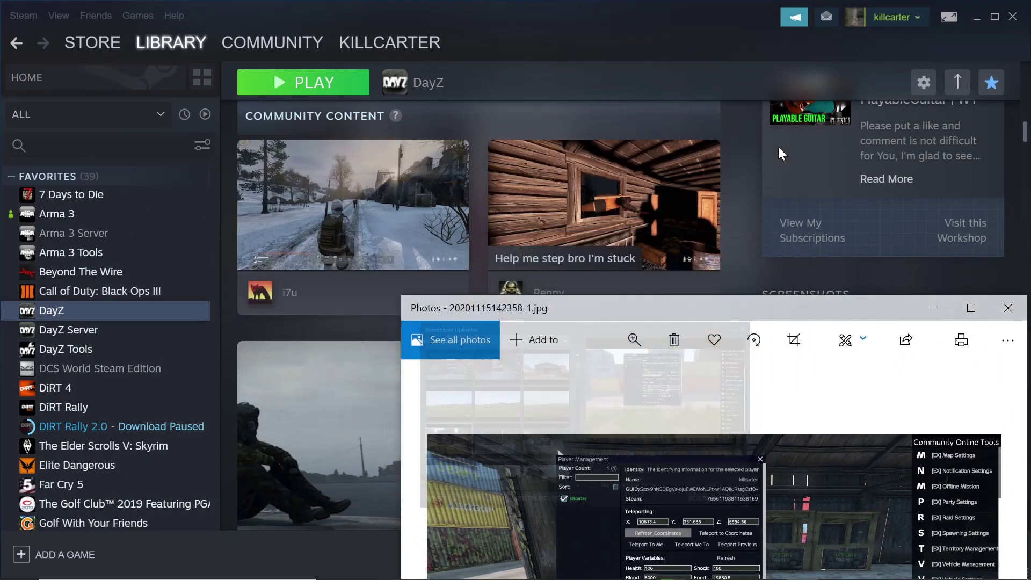
left_click(976, 17)
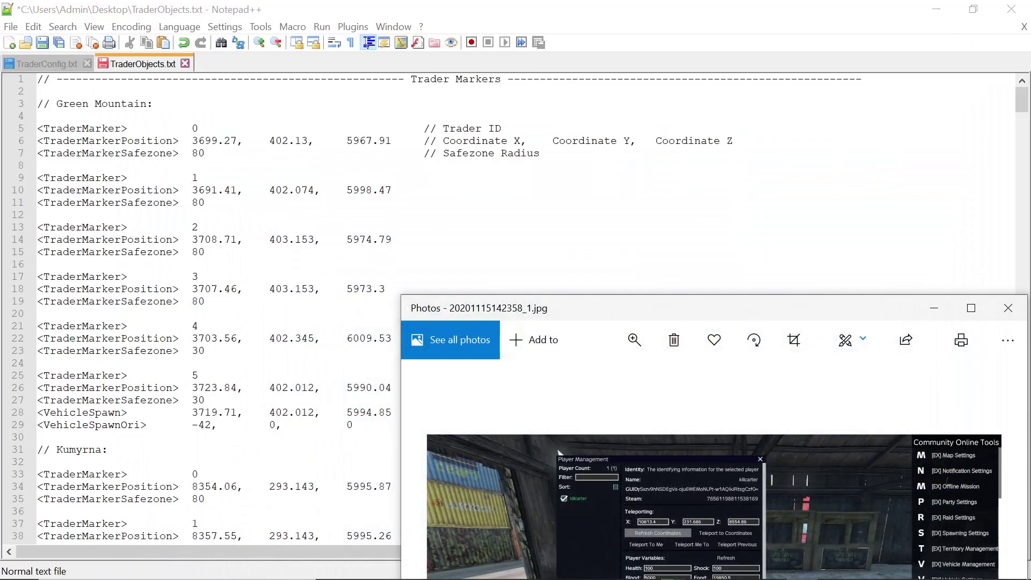
left_click_drag(620, 311, 651, 6)
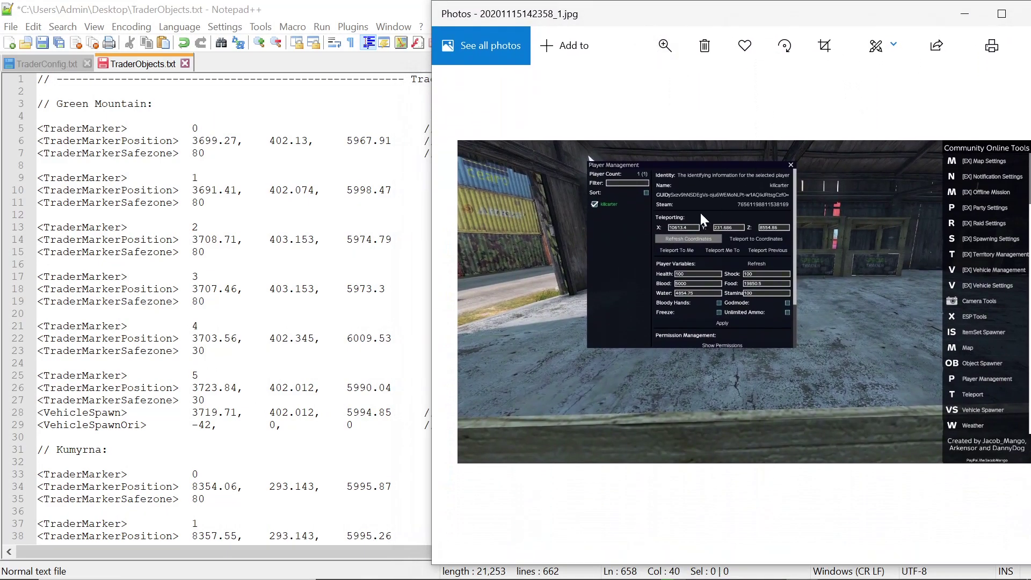
left_click(1002, 13)
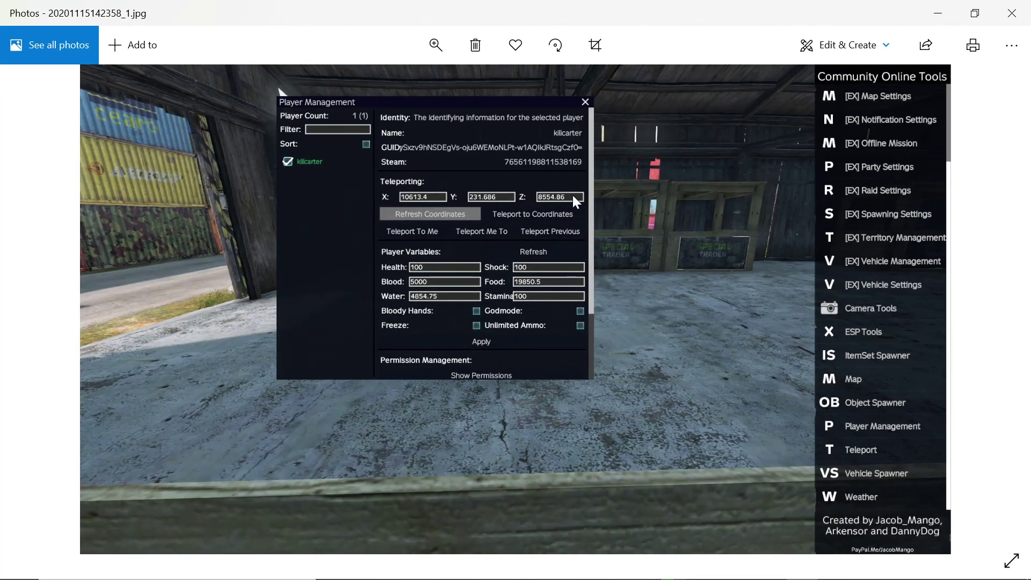
left_click(976, 13)
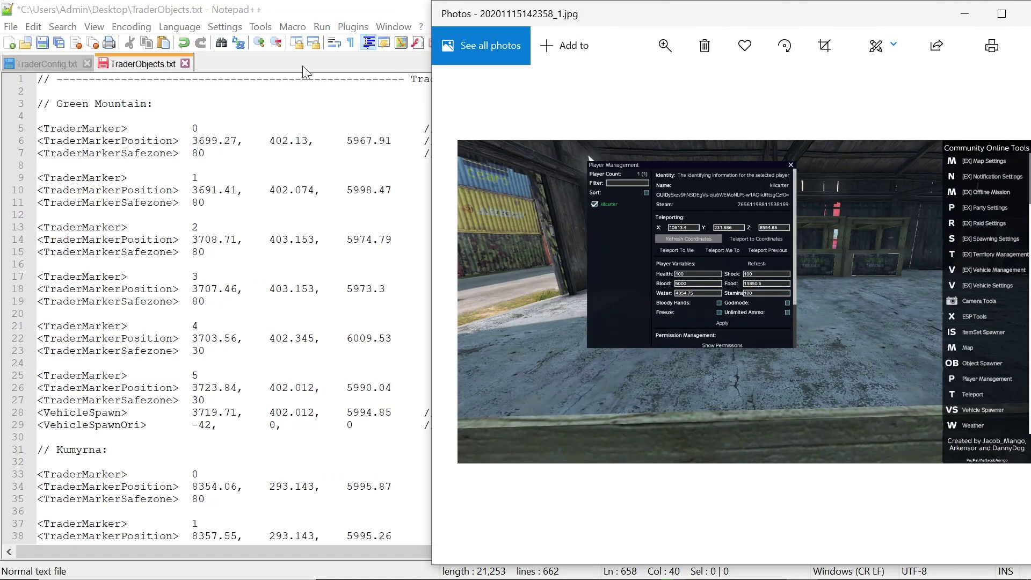
- In TraderObjects.txt, locate the TraderMarkerPosition coordinates of How2ccDayz markers 6 and 7
left_click(161, 91)
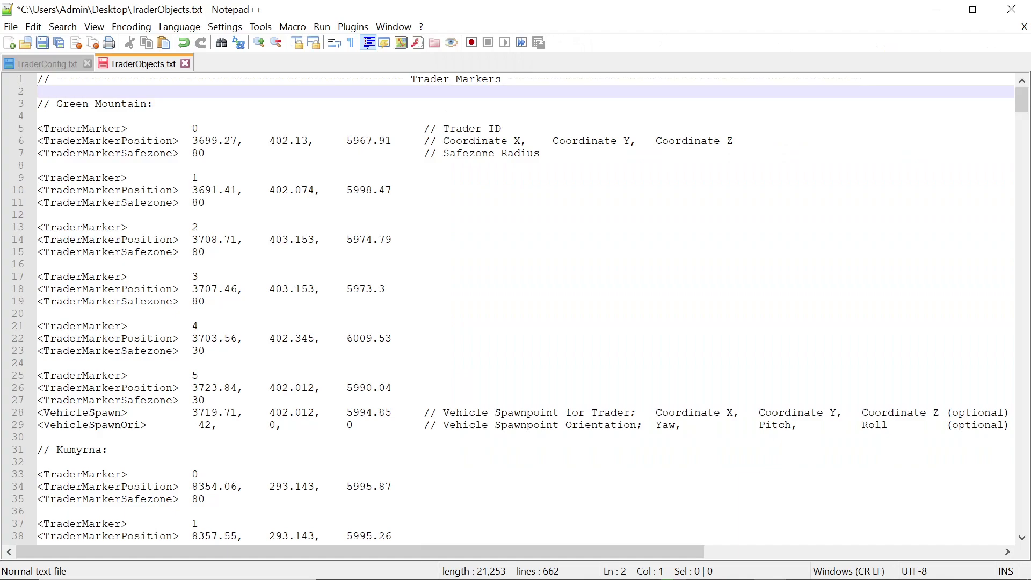
scroll(516, 306, "down", 14)
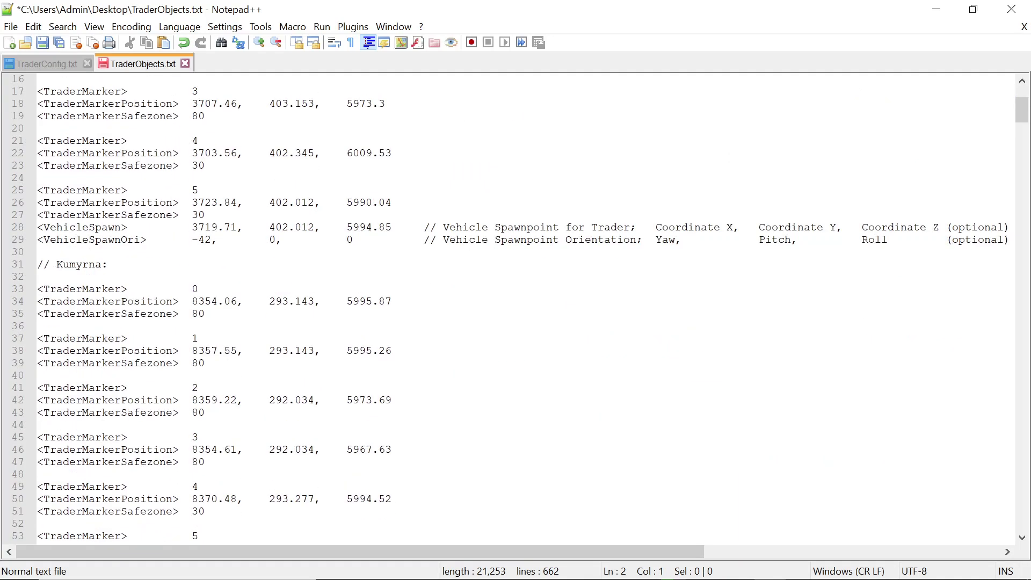
scroll(515, 306, "down", 3)
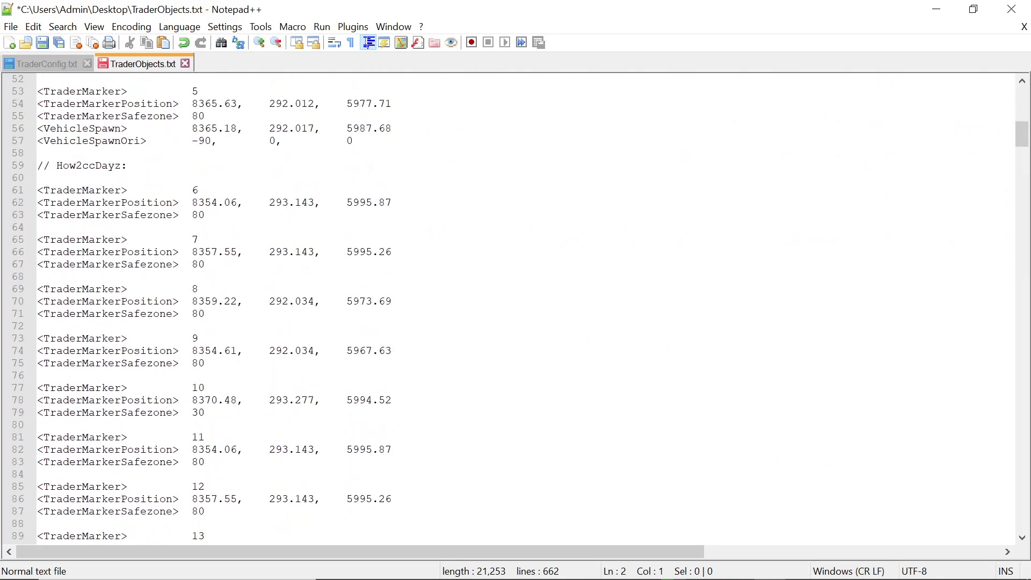
left_click_drag(192, 202, 391, 203)
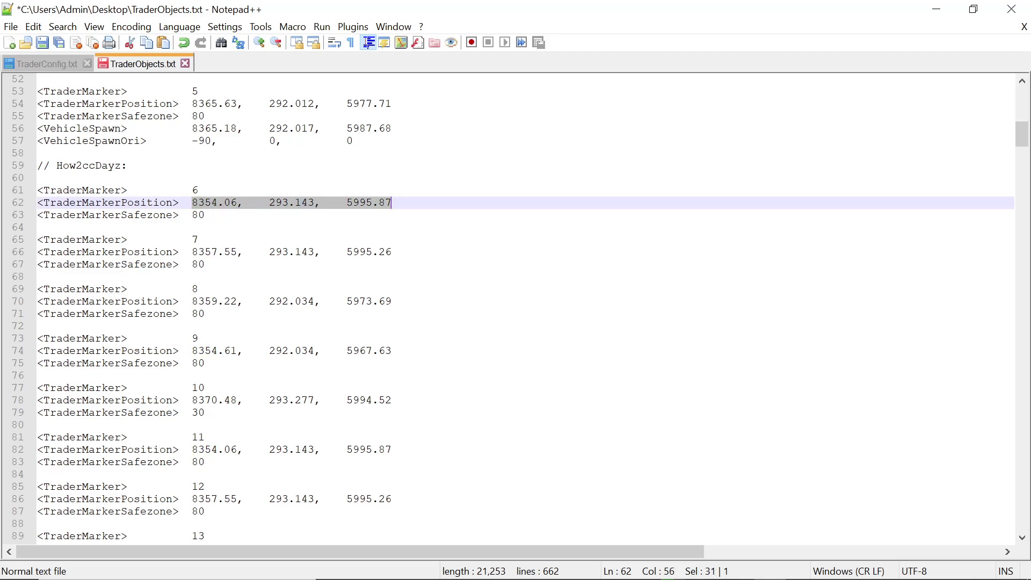
left_click(392, 202)
left_click(392, 252)
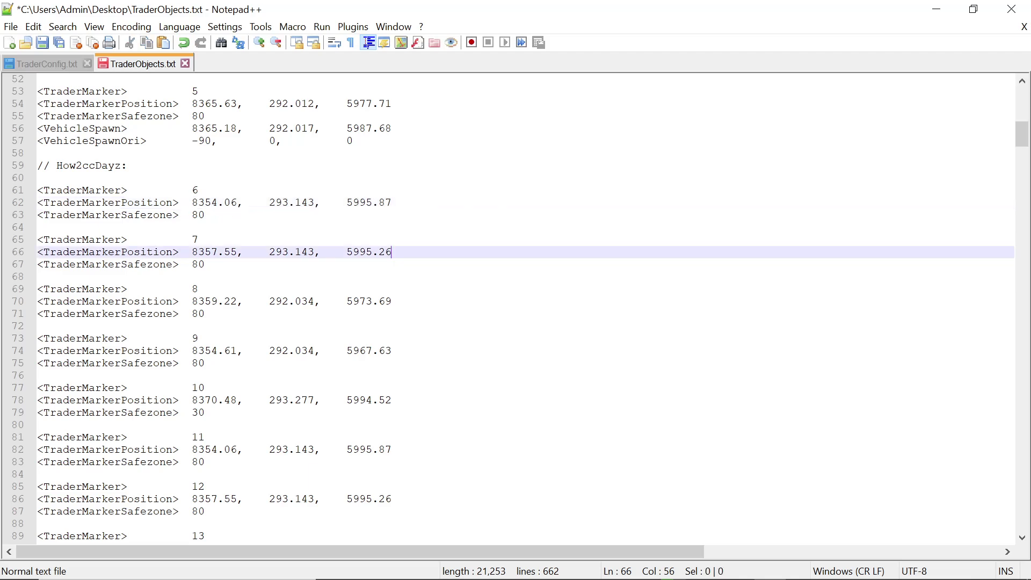
left_click(974, 10)
left_click(807, 117)
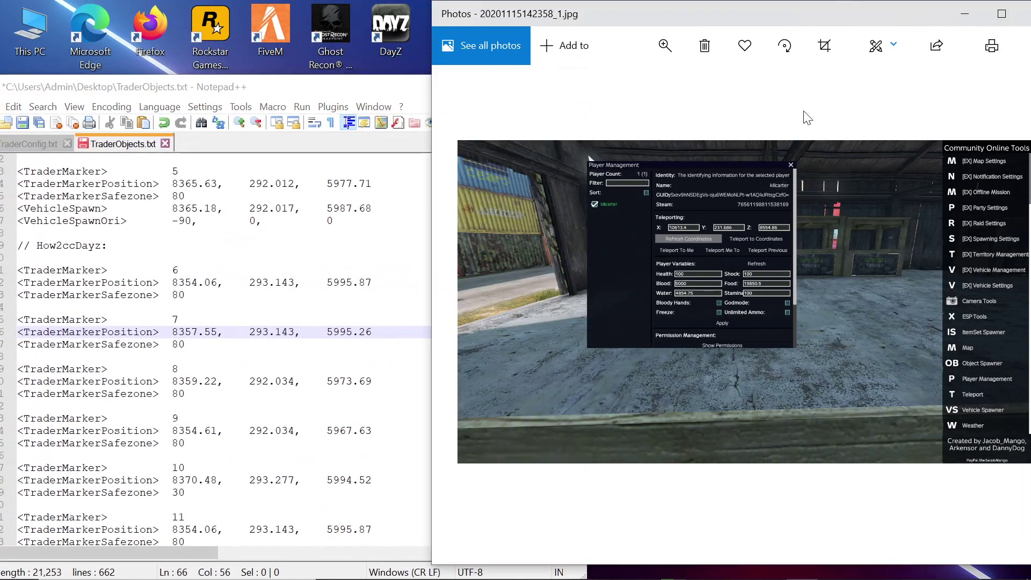
left_click(1000, 13)
left_click(1011, 299)
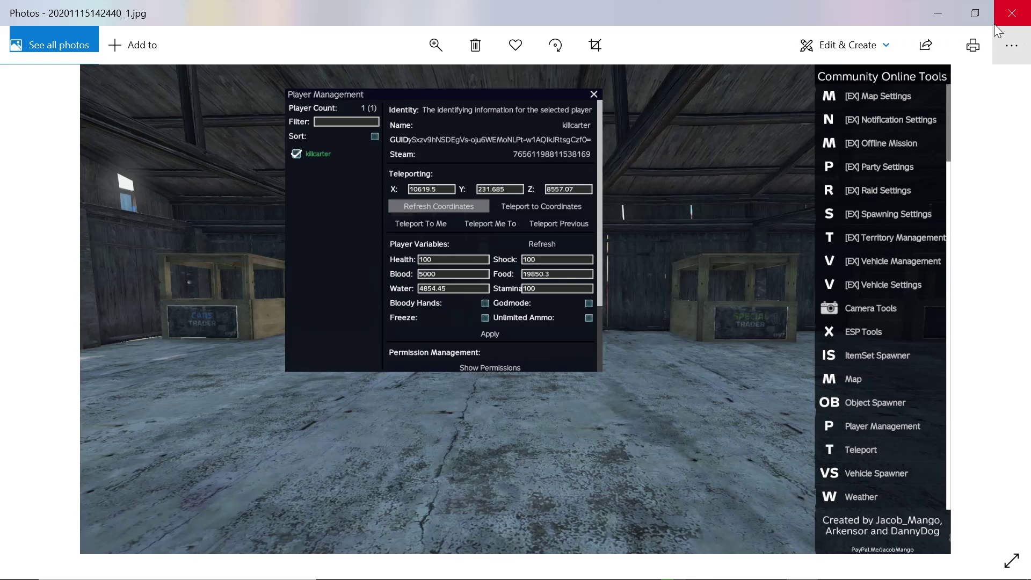
left_click(975, 12)
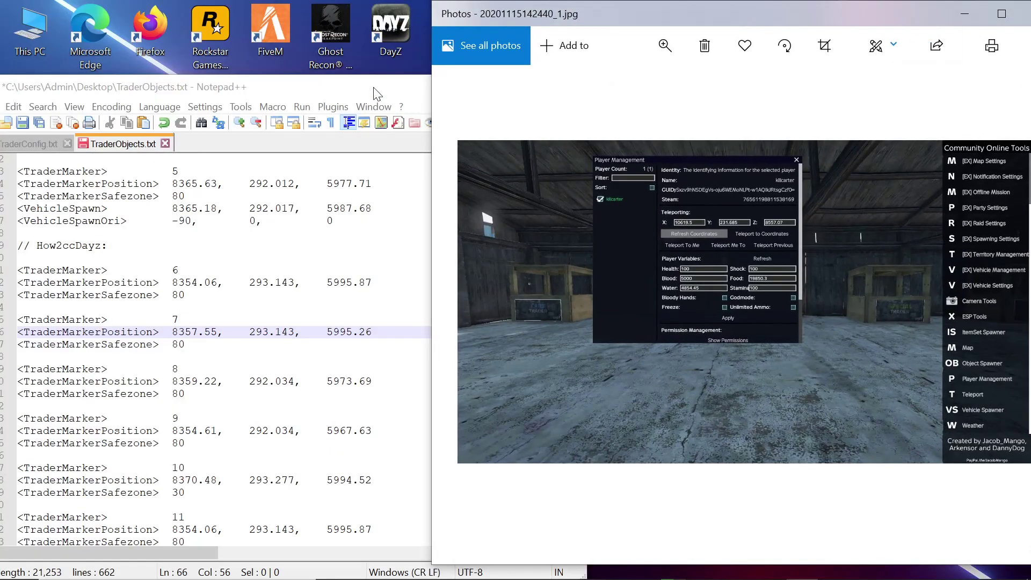
- Return to Notepad++, highlight all three position coordinates of How2ccDayz marker 7, and review the remaining markers through 17
left_click(377, 94)
left_click(530, 87)
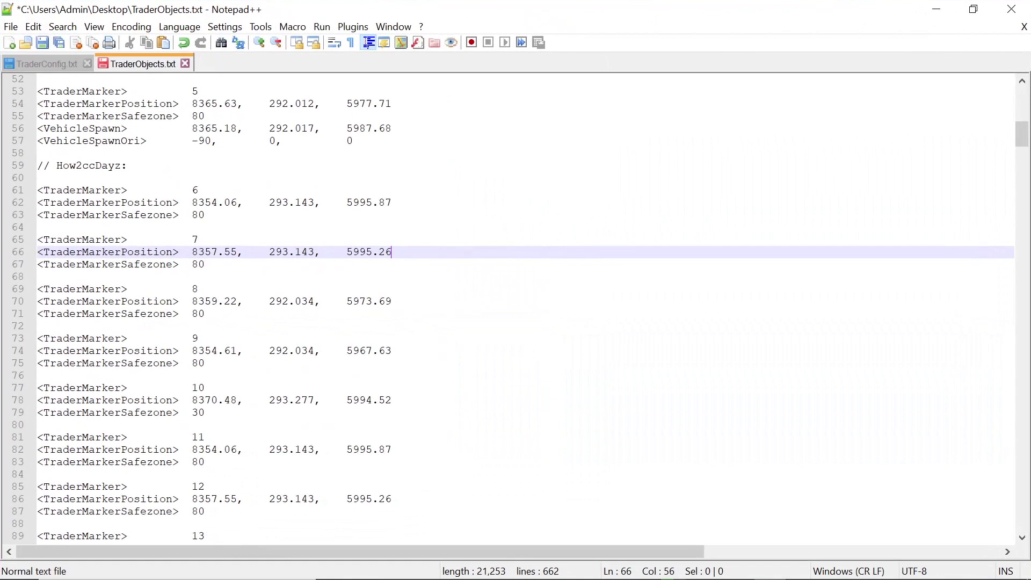
key("shift+Right")
key("shift+Right")
key("shift+Right")
key("shift+Right")
key("shift+Right")
key("shift+Right")
key("shift+Right")
key("shift+Right")
key("shift+Right")
key("shift+Right")
key("shift+Right")
key("shift+Right")
key("shift+Right")
key("shift+Right")
key("shift+Right")
key("shift+Right")
key("shift+Right")
key("shift+Right")
key("shift+Right")
key("shift+Right")
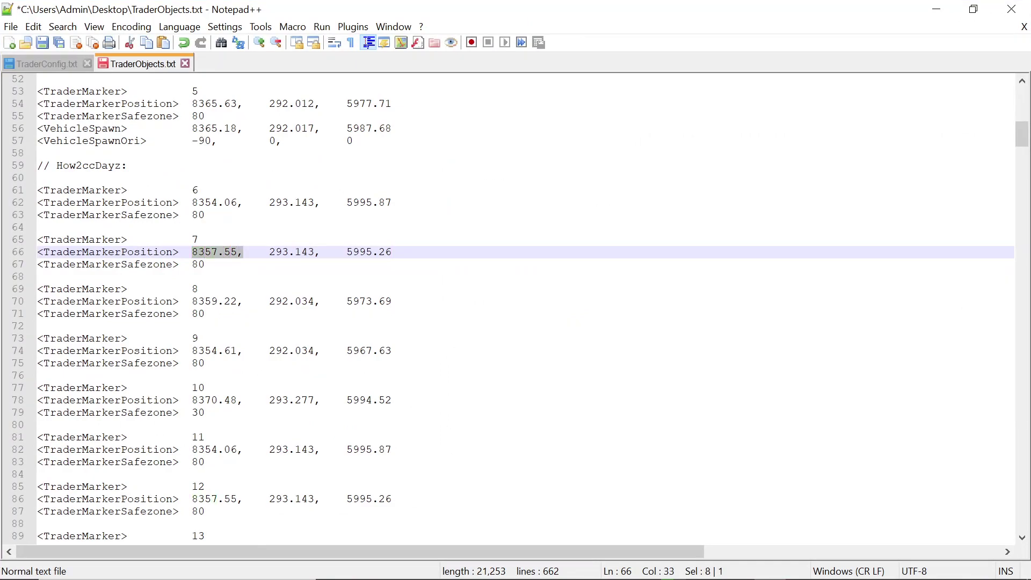
key("shift+Right")
key("shift+Right")
key("shift+Right")
key("shift+Right")
key("shift+Right")
key("shift+Right")
key("shift+Right")
key("shift+Right")
key("shift+Right")
key("shift+Right")
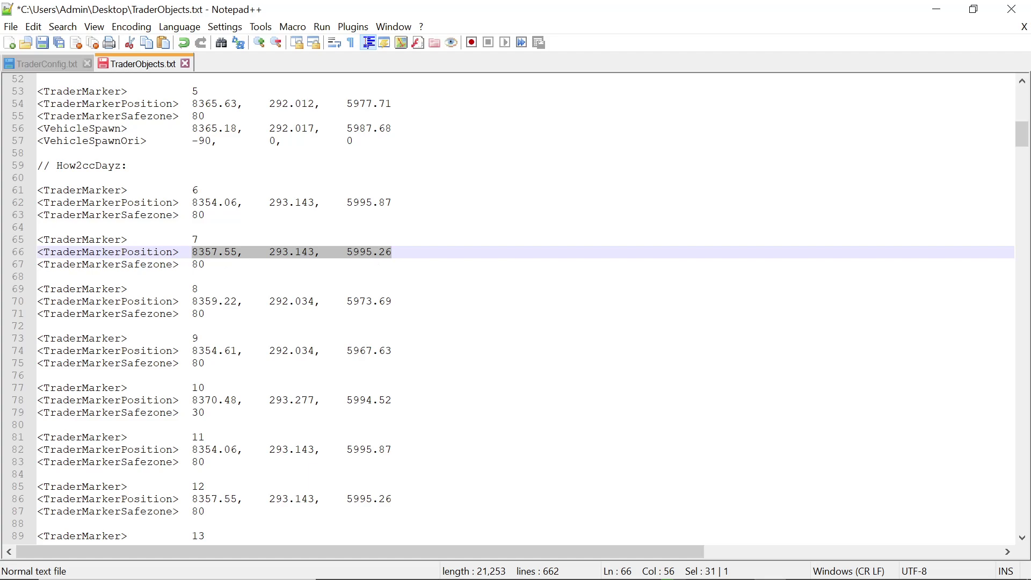
scroll(234, 247, "down", 2)
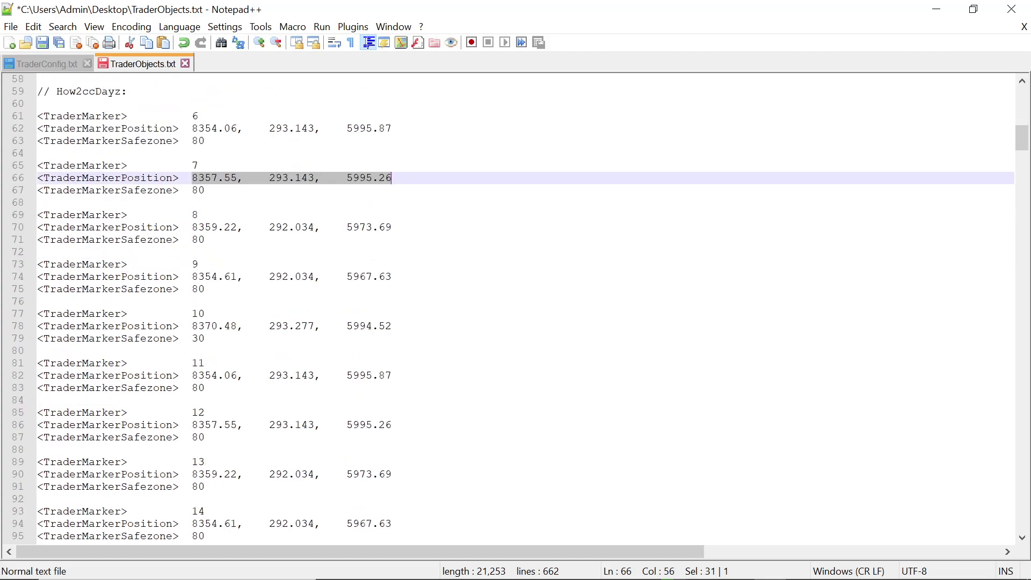
scroll(516, 309, "down", 2)
scroll(516, 309, "down", 7)
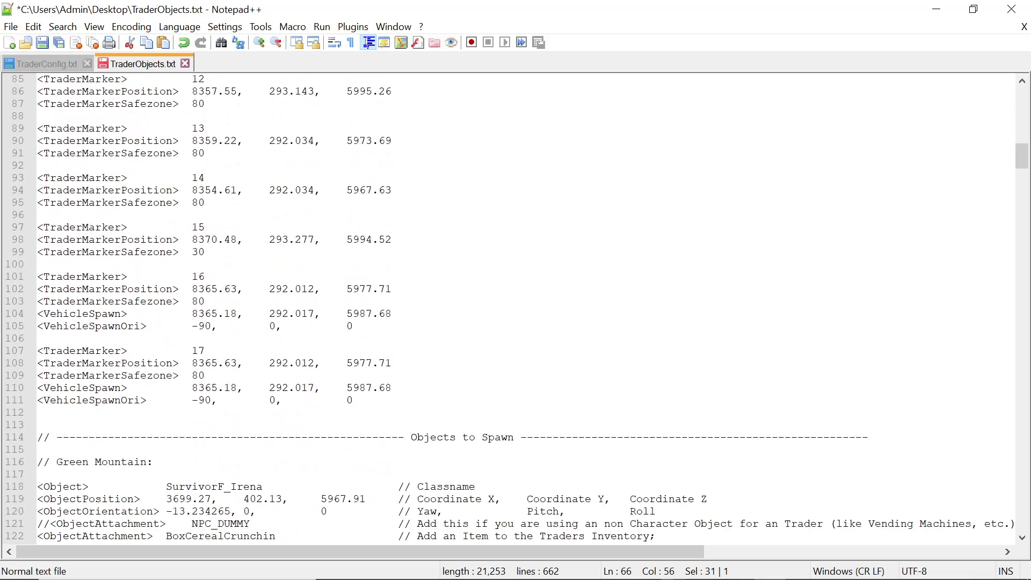
left_click(938, 9)
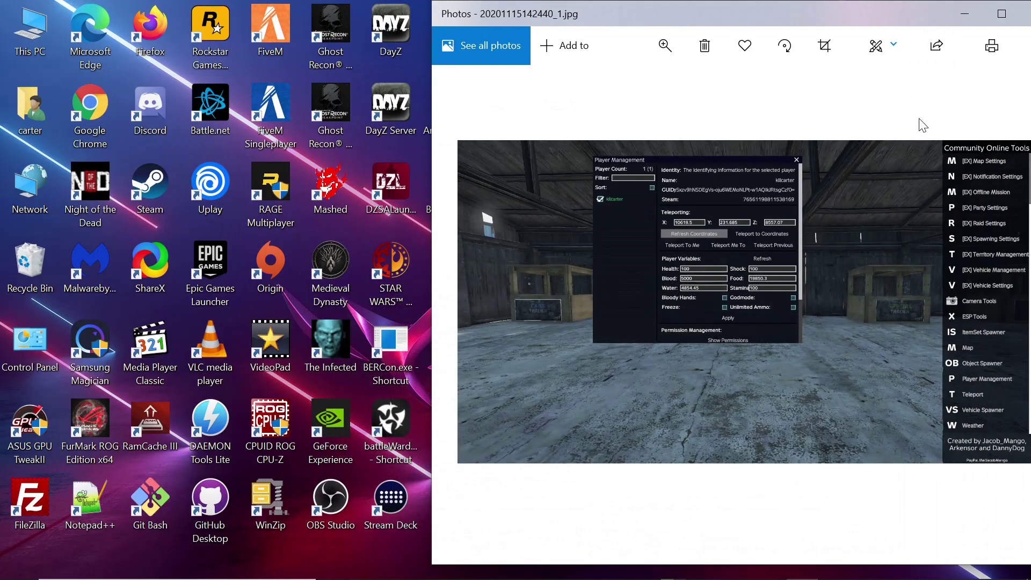
left_click(995, 9)
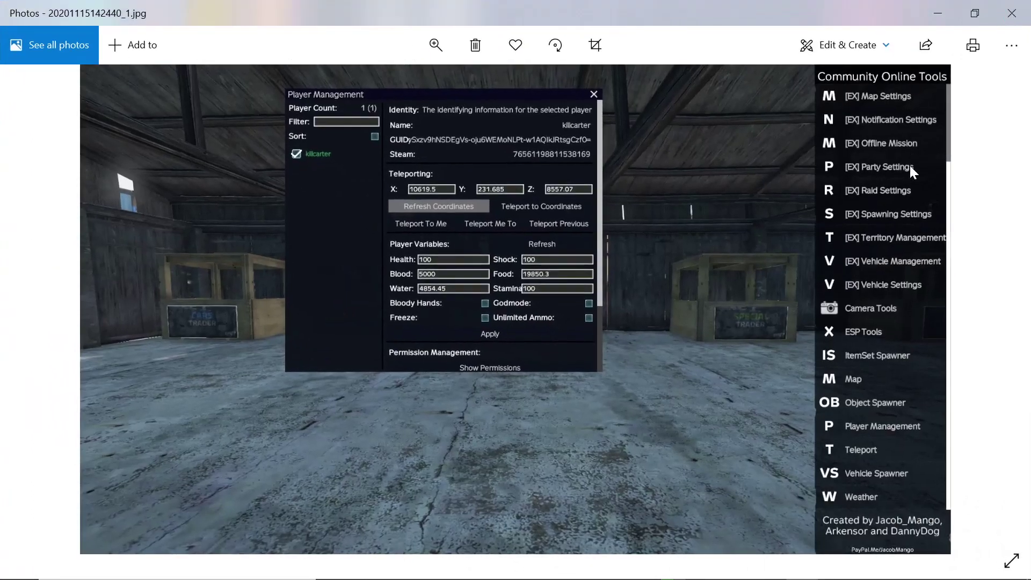
left_click(991, 299)
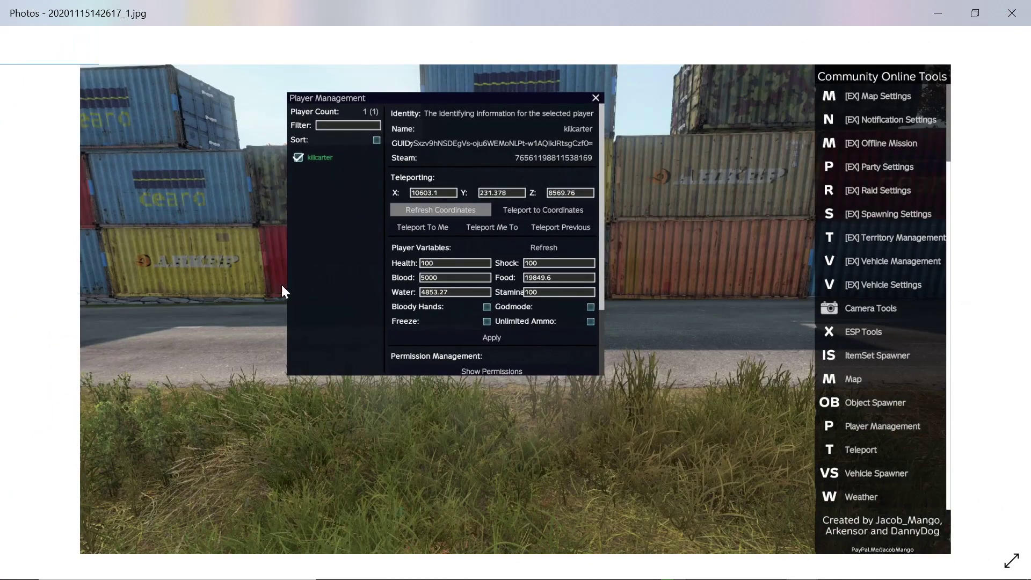
left_click(33, 323)
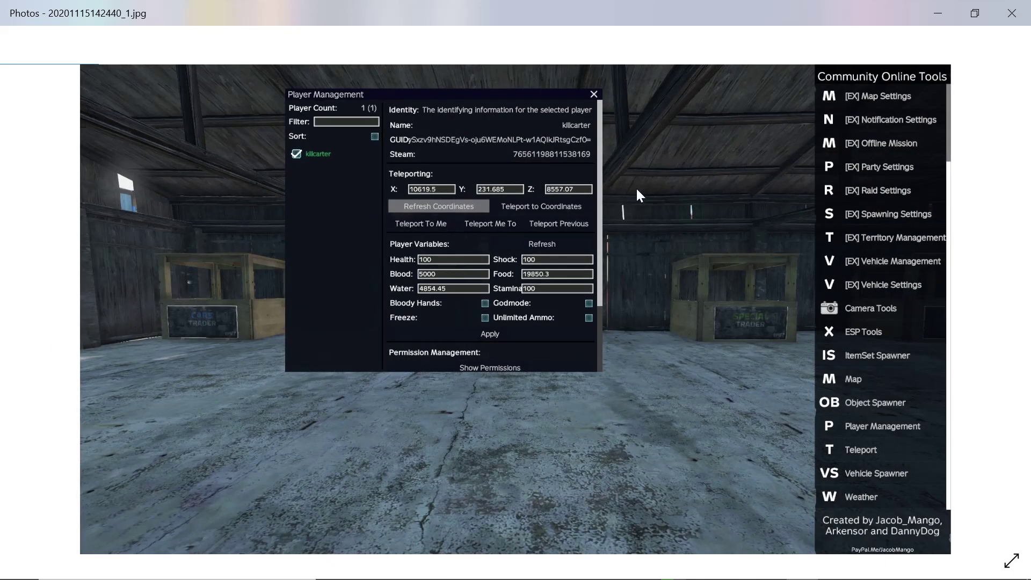
left_click(975, 13)
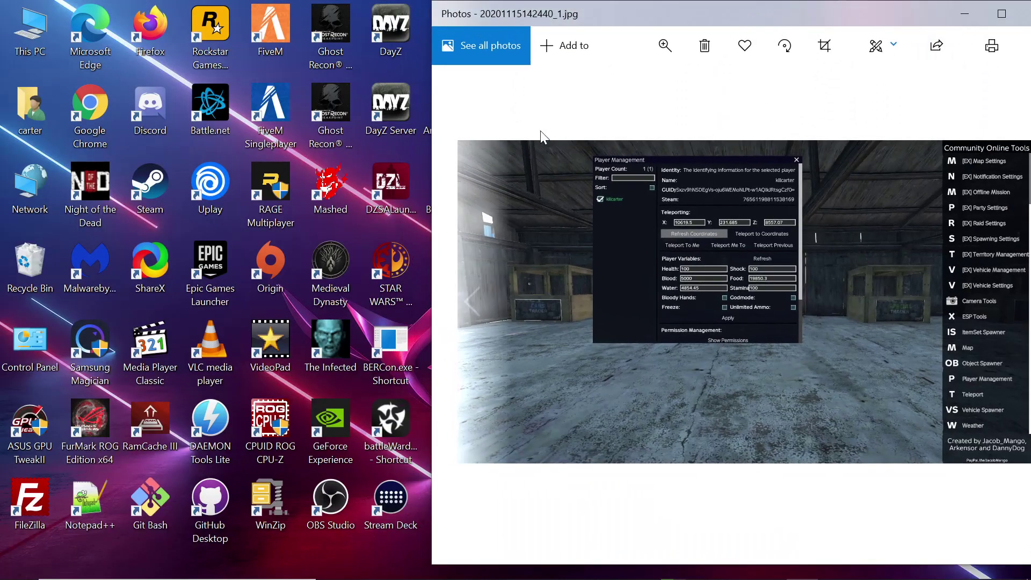
- Return to TraderObjects.txt in Notepad++ and highlight the TraderMarkerPosition coordinates of How2ccDayz marker 16
left_click(965, 14)
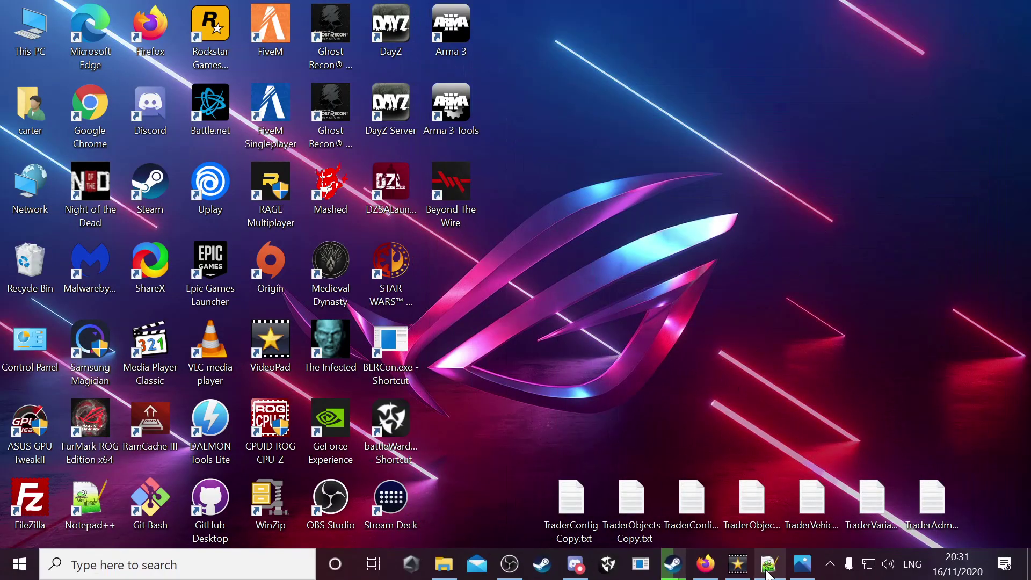
left_click(770, 566)
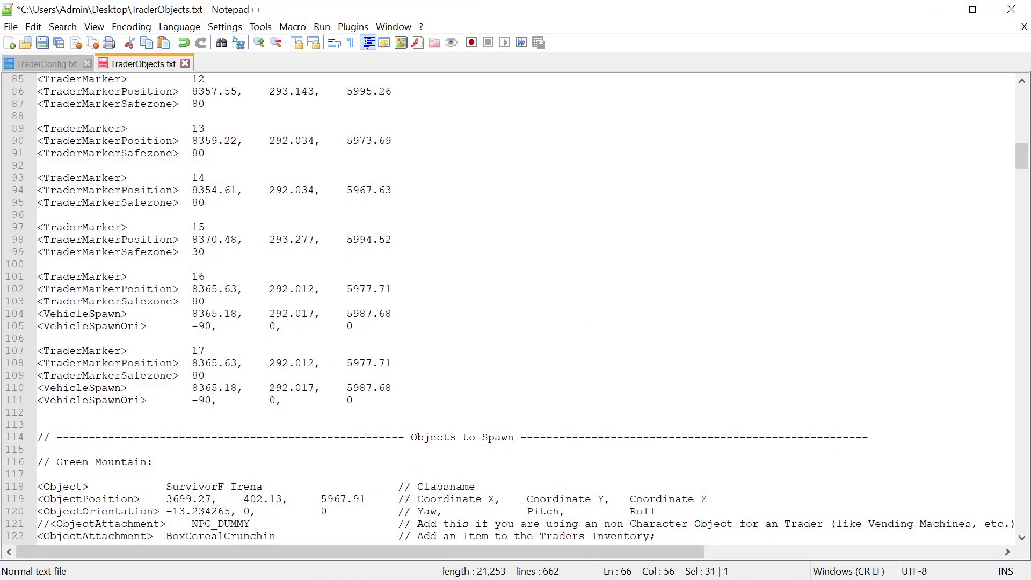
left_click(192, 289)
left_click_drag(193, 289, 391, 289)
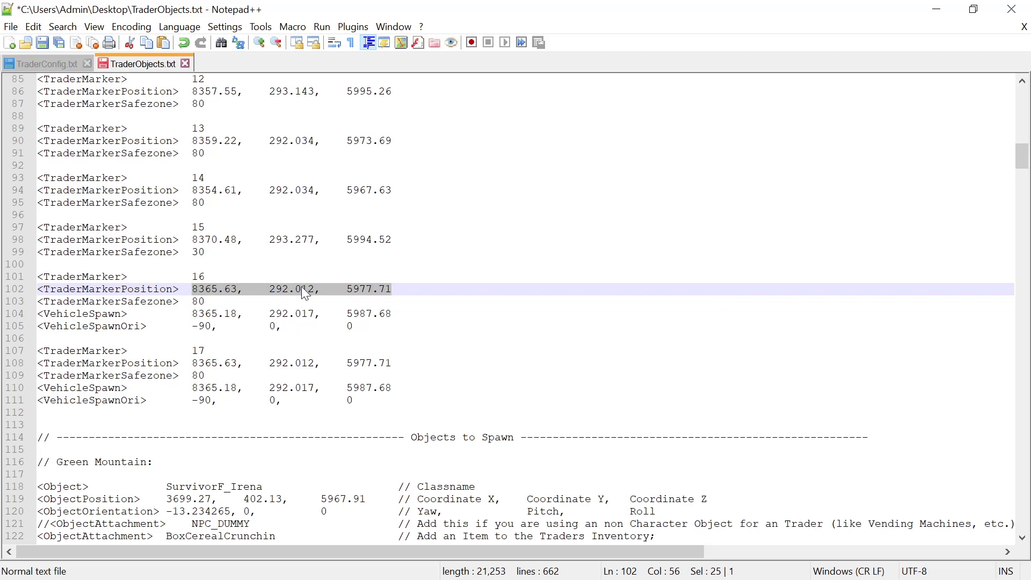
left_click(391, 289)
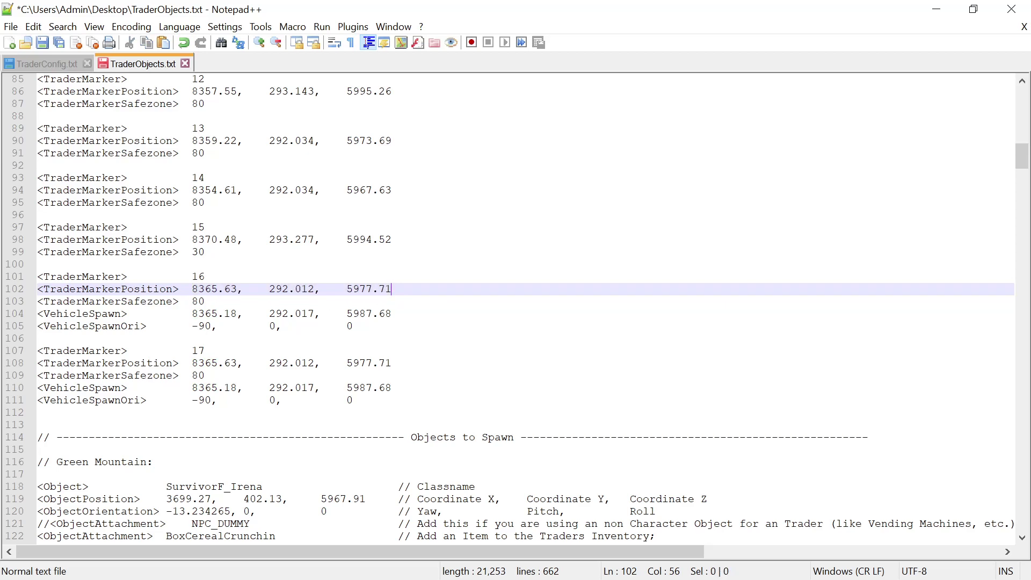
left_click(932, 8)
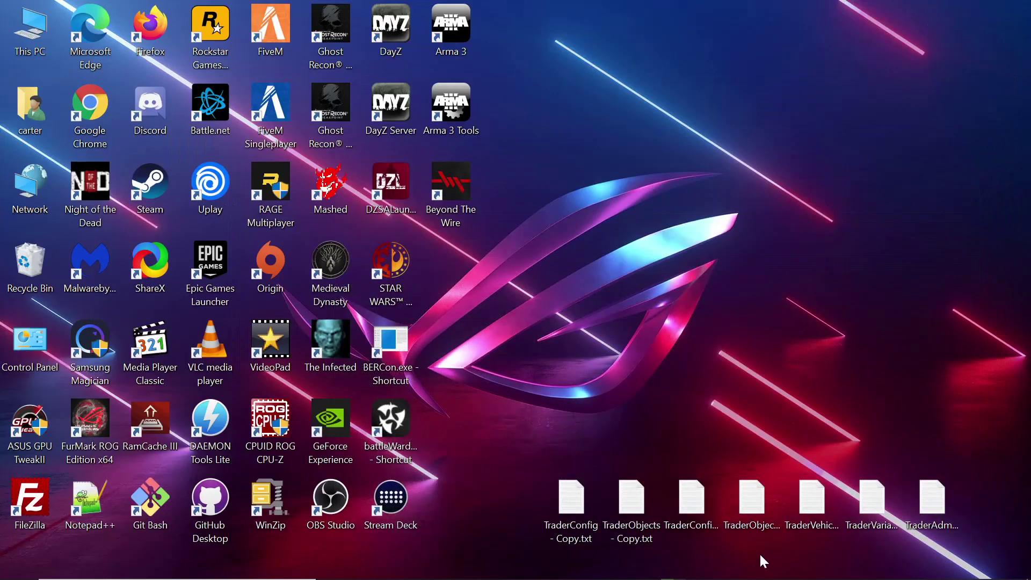
left_click(802, 564)
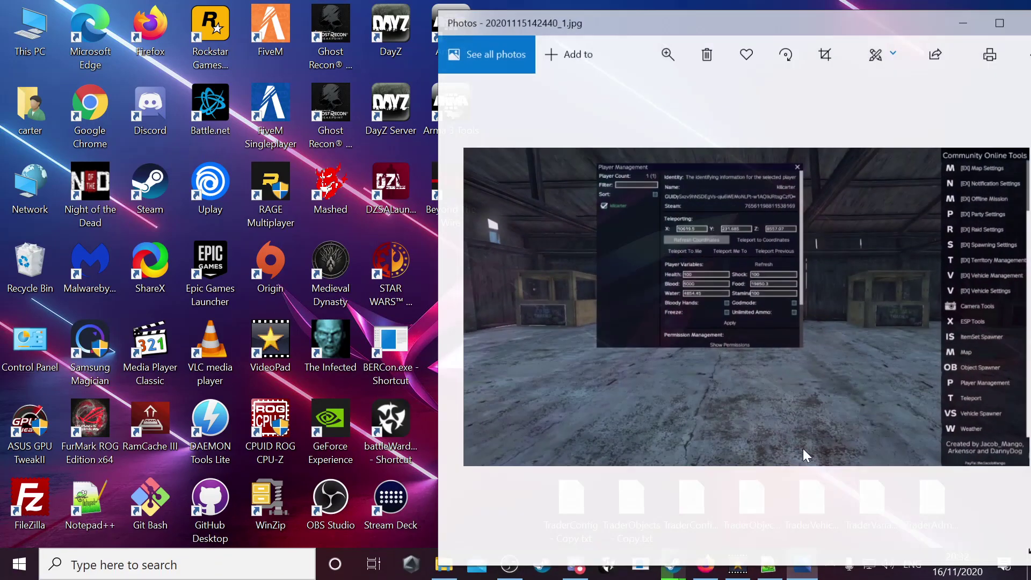
left_click(1002, 11)
left_click(1024, 335)
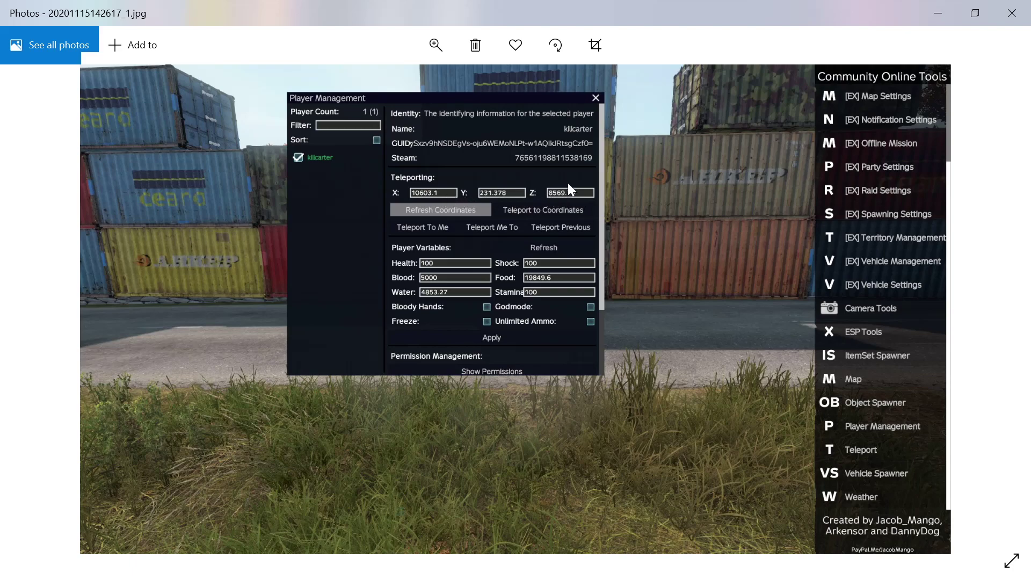
left_click(975, 13)
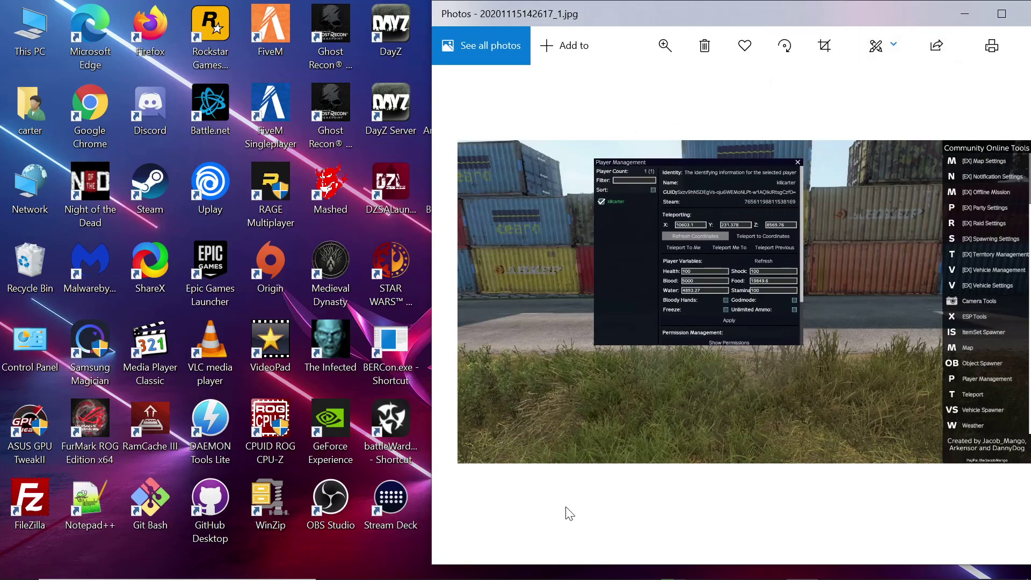
- Return to TraderObjects.txt in Notepad++ and highlight the VehicleSpawn coordinates of How2ccDayz marker 16
left_click(769, 572)
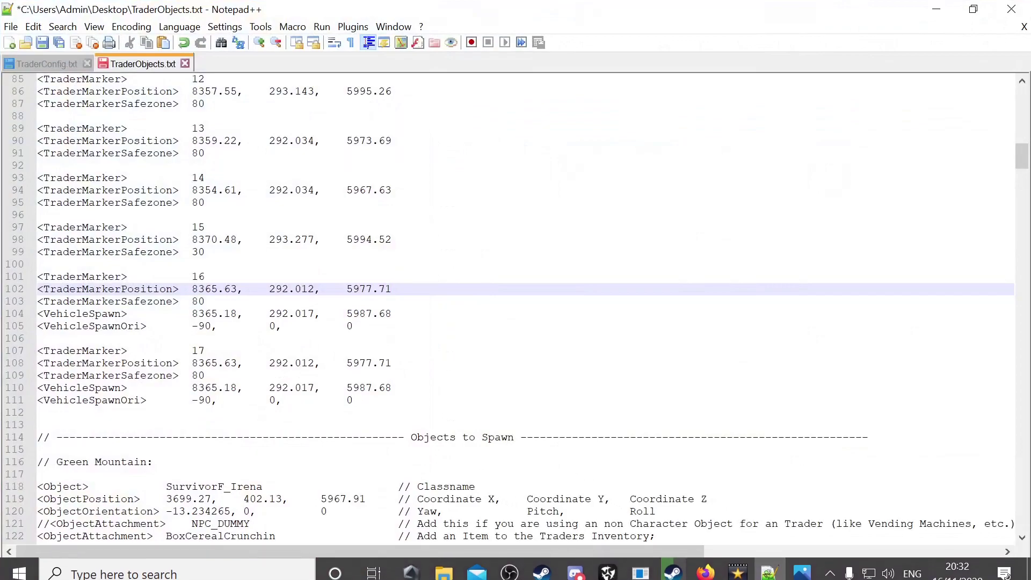
left_click_drag(192, 313, 391, 313)
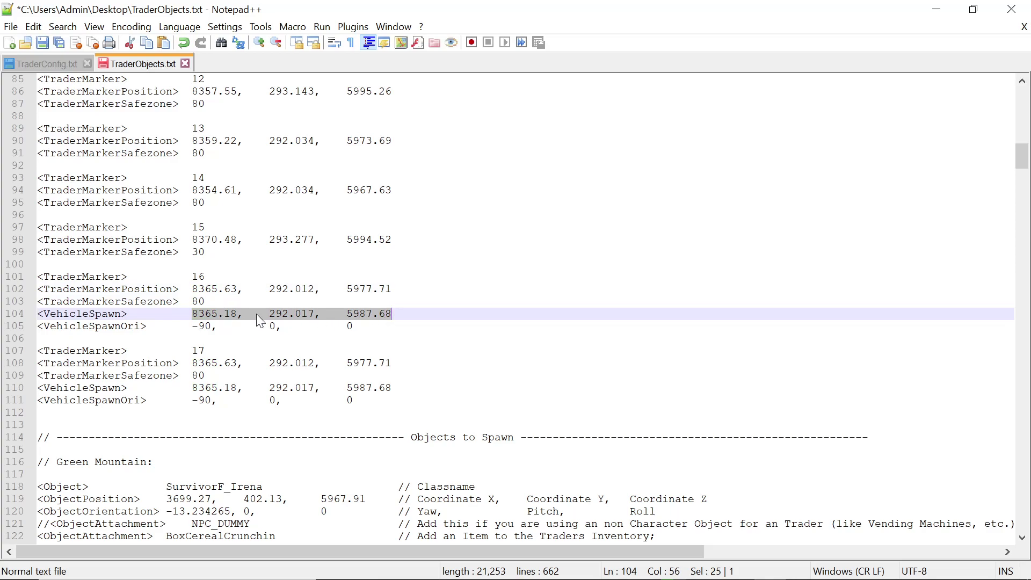
scroll(516, 309, "up", 5)
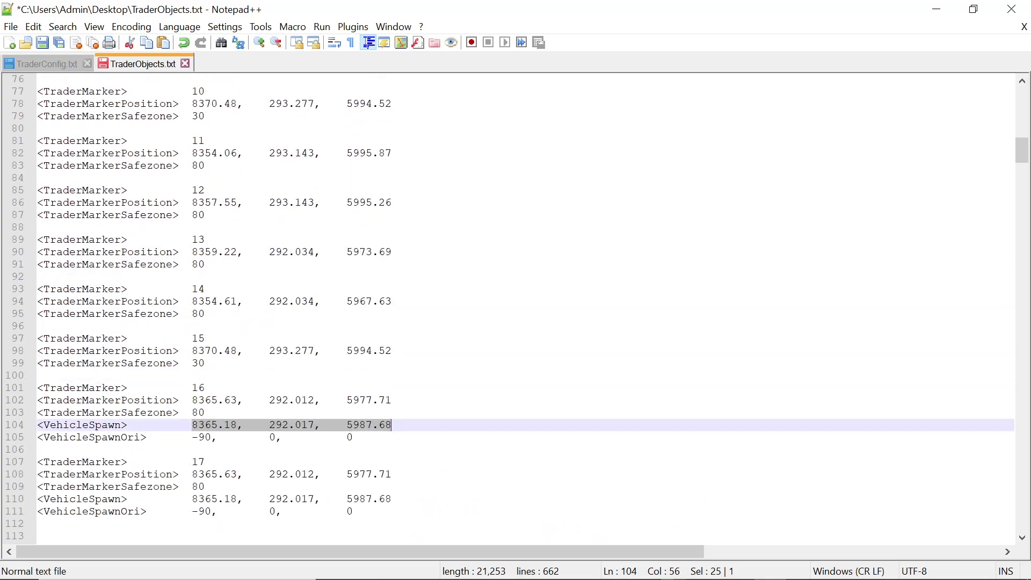
scroll(515, 309, "down", 3)
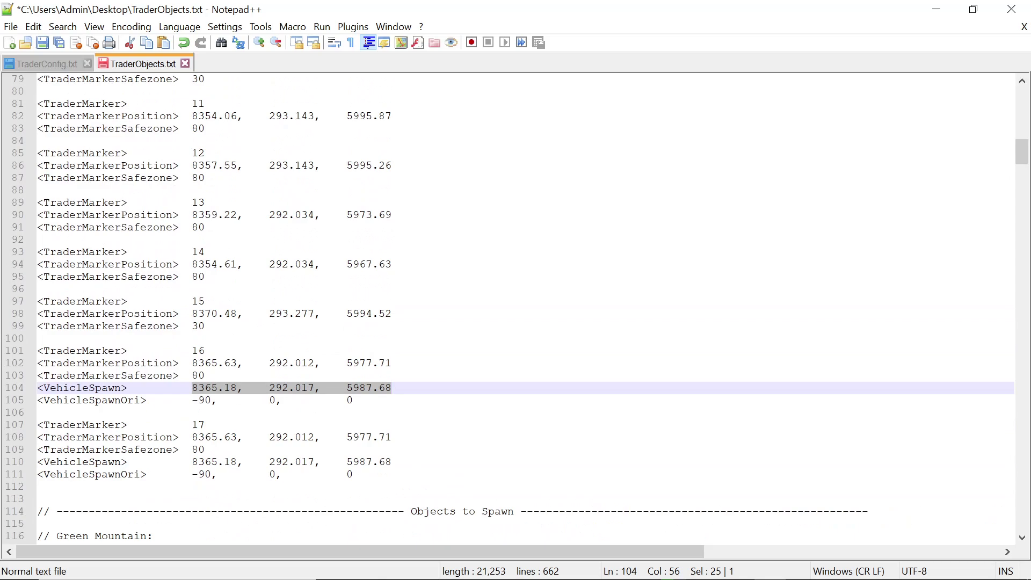
scroll(516, 309, "down", 3)
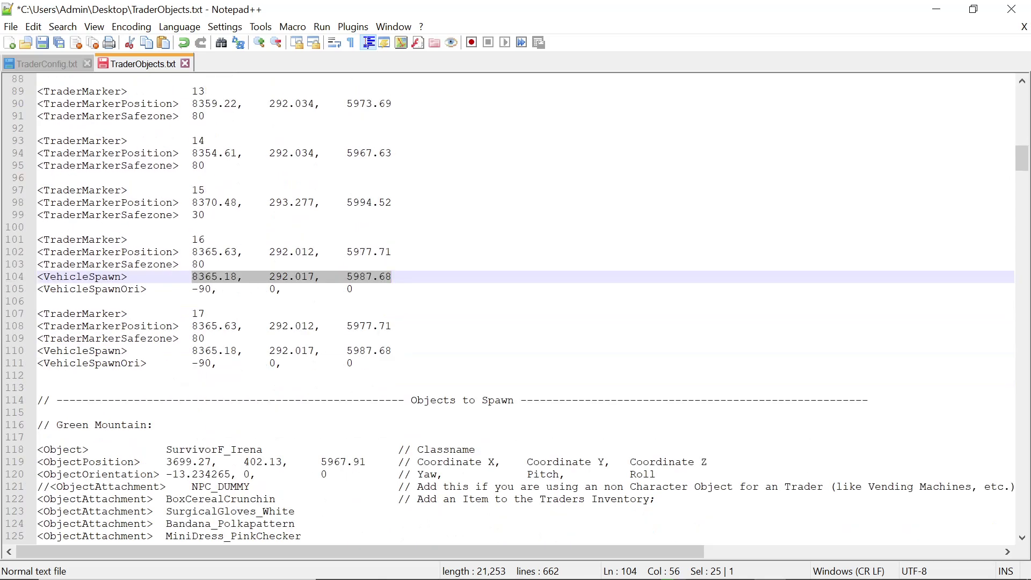
- Bookmark the TraderMarkerPosition line of How2ccDayz marker 6 and copy its three coordinates
scroll(516, 308, "up", 9)
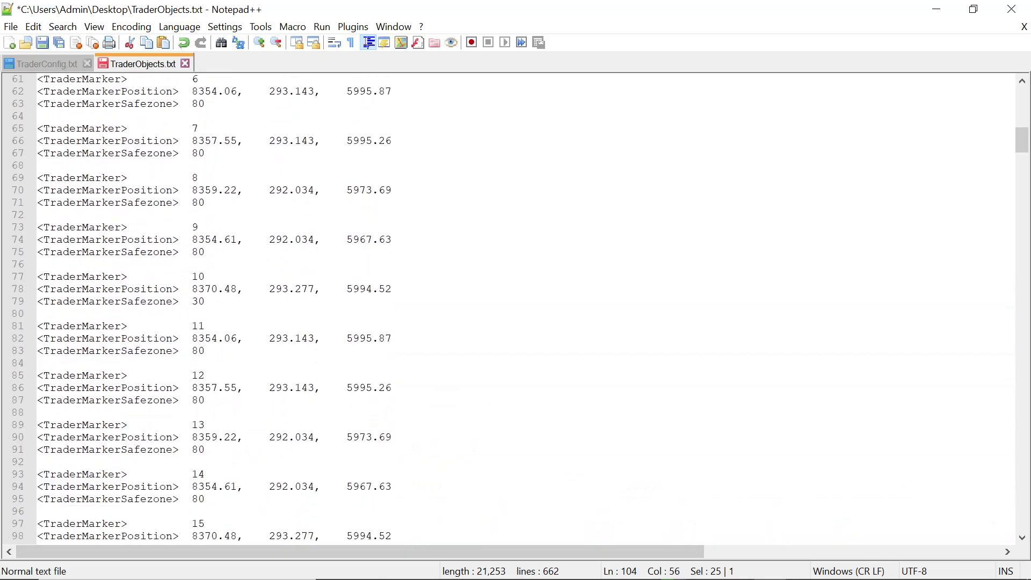
scroll(516, 309, "up", 6)
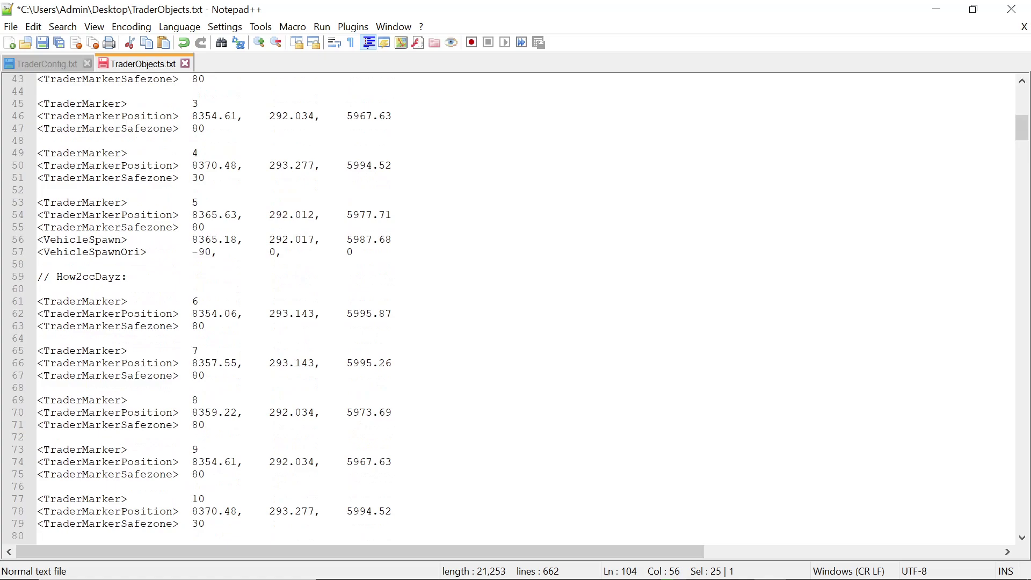
scroll(516, 309, "up", 4)
scroll(515, 309, "down", 15)
scroll(515, 309, "up", 6)
scroll(515, 309, "up", 2)
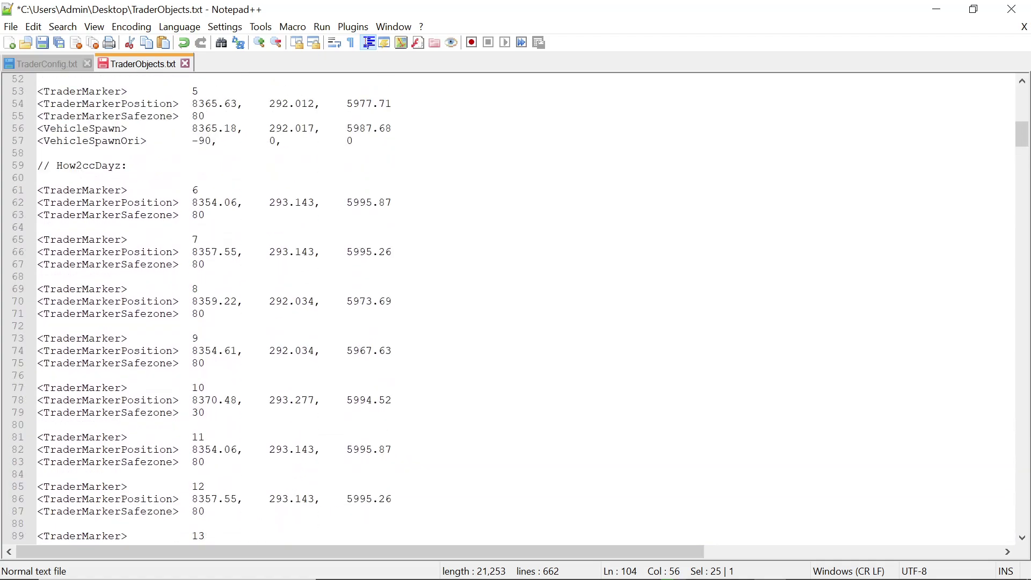
left_click(392, 203)
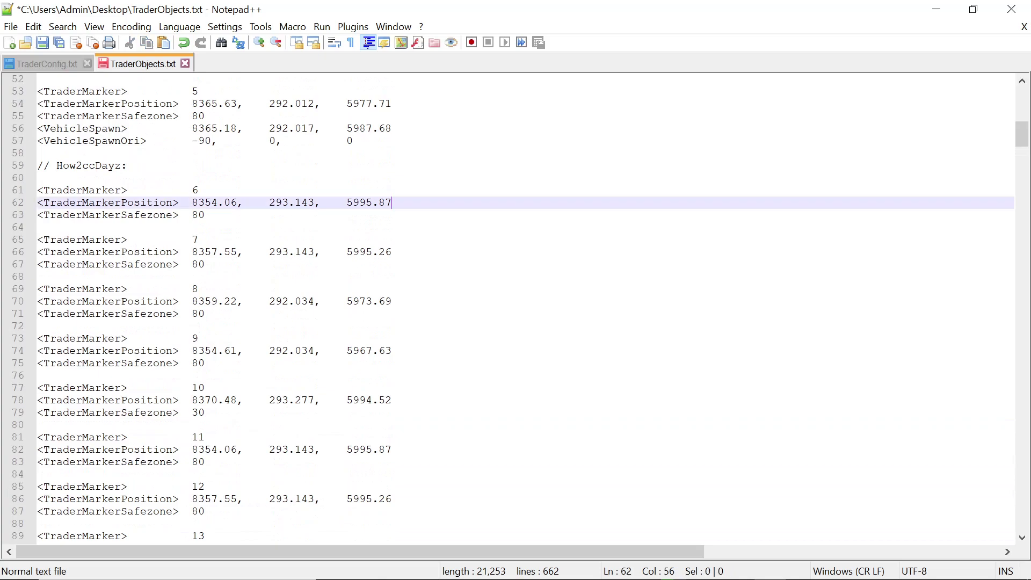
left_click(28, 205)
left_click_drag(192, 203, 392, 203)
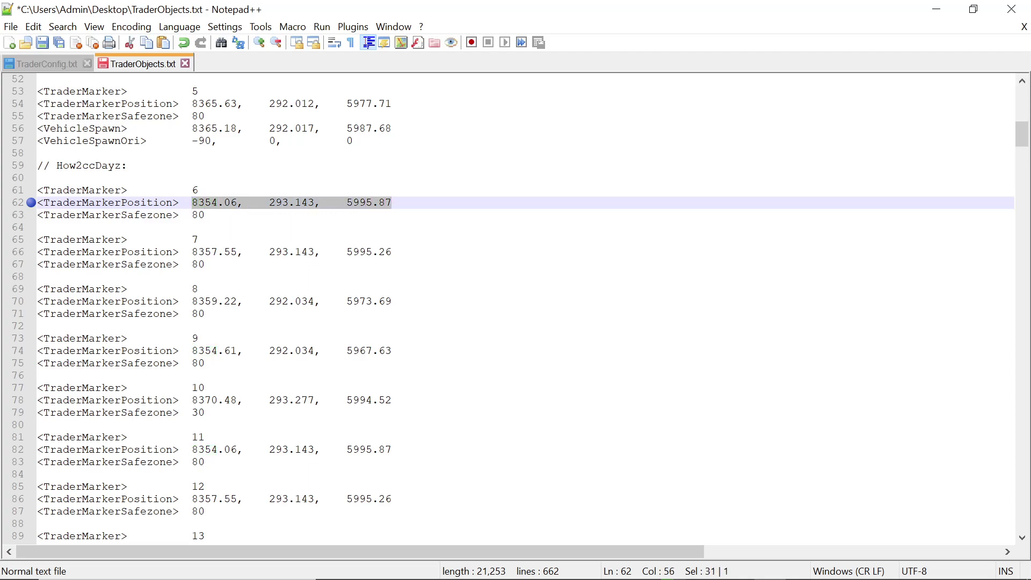
right_click(284, 204)
left_click(318, 226)
- Bookmark the ObjectPosition line of the SurvivorM_Niki object under Kumyrna and highlight its three coordinates
left_click_drag(1026, 137, 1026, 427)
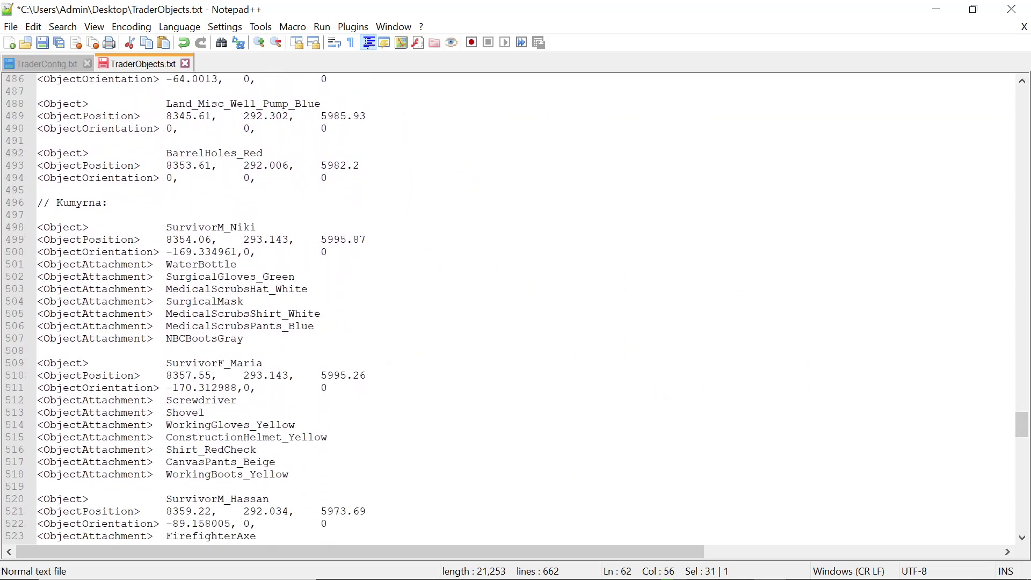
left_click(30, 241)
left_click_drag(167, 239, 366, 240)
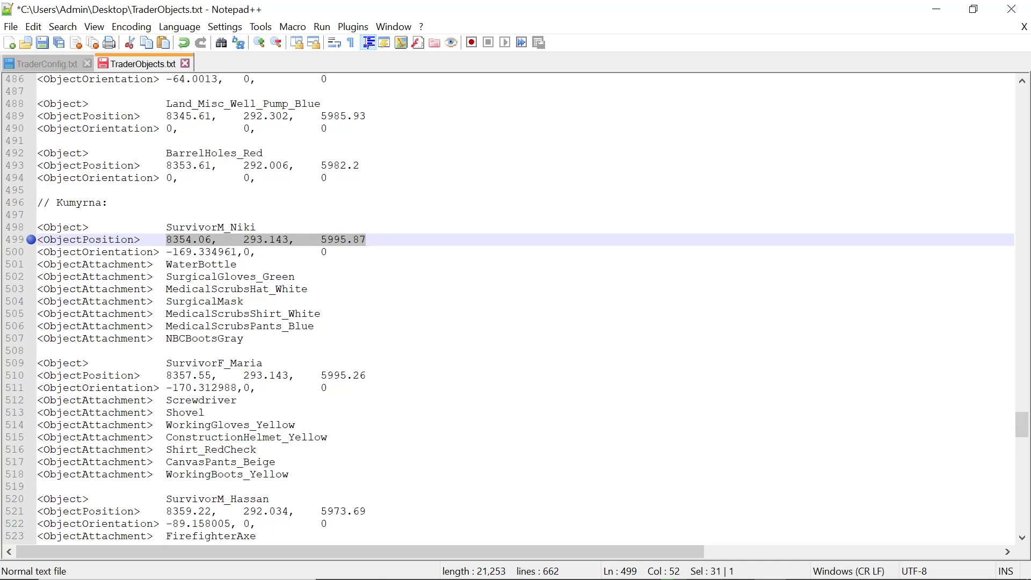
- Paste the copied coordinates 8354.06, 293.143, 5995.87 over the ObjectPosition of SurvivorM_Niki in the Kumyrna section
right_click(175, 239)
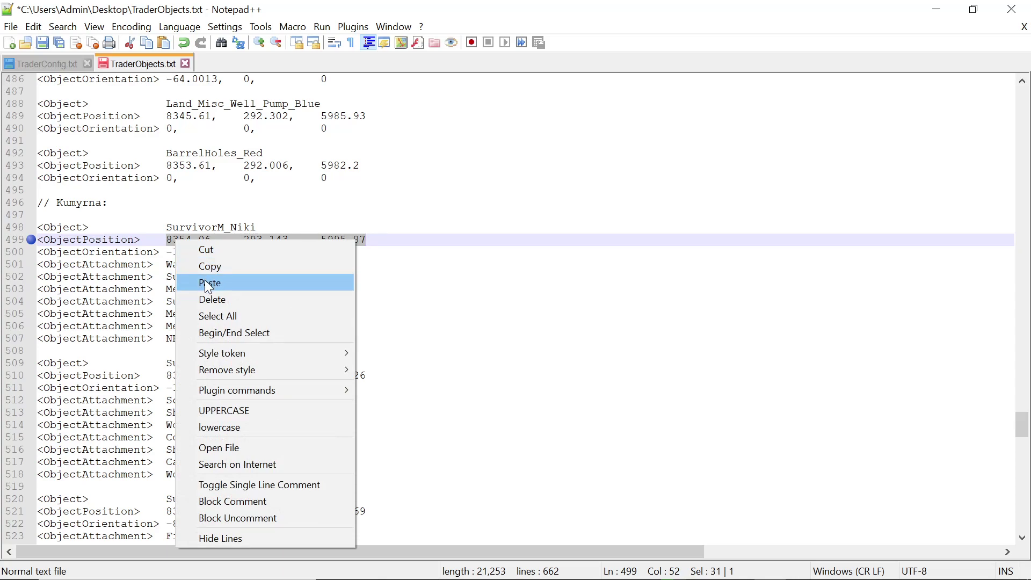
left_click(204, 279)
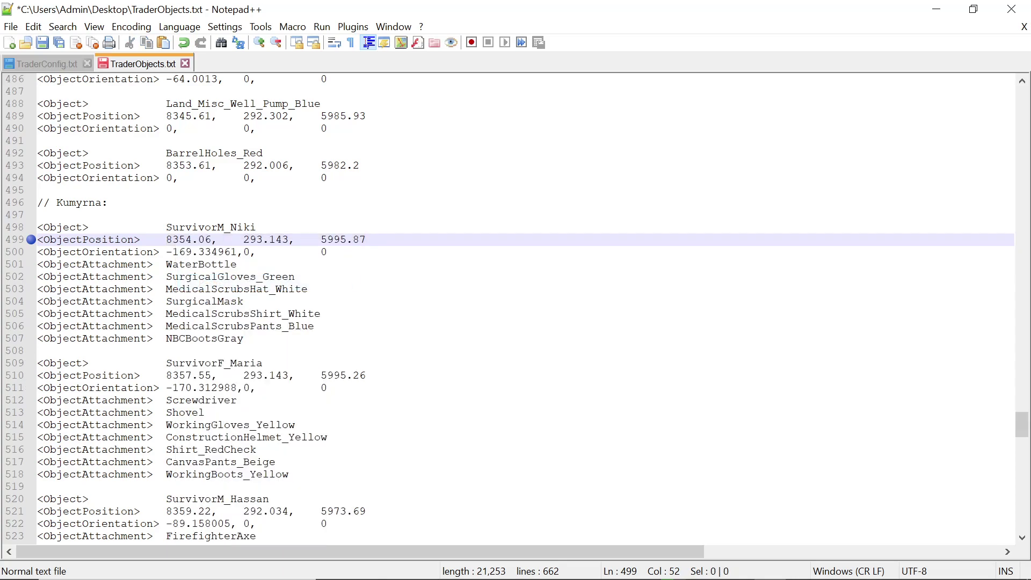
- Bookmark line 66 in the How2ccDayz markers and copy the TraderMarkerPosition coordinates of TraderMarker 7
left_click_drag(1022, 424, 1022, 128)
left_click(31, 363)
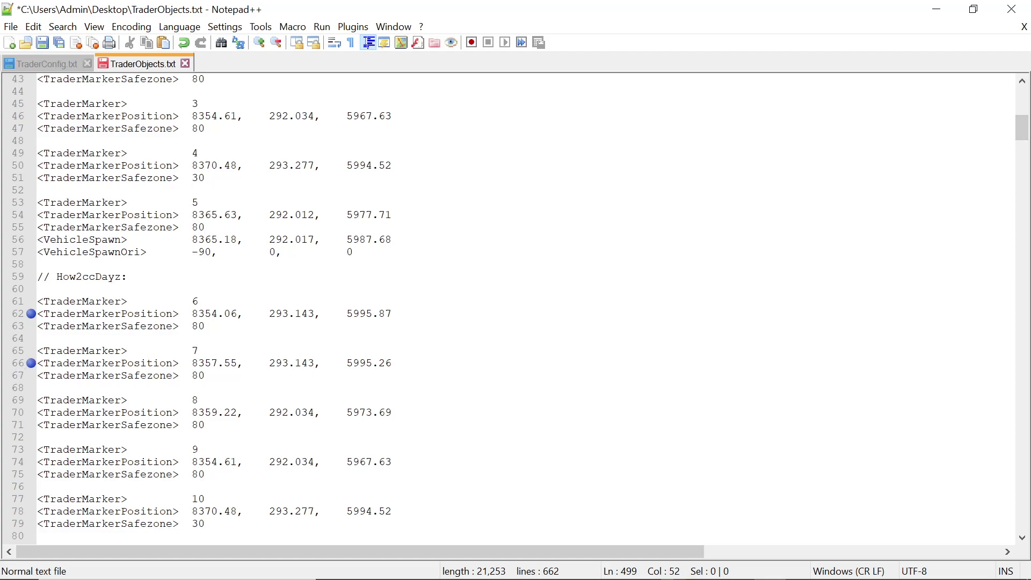
left_click_drag(192, 363, 392, 363)
right_click(300, 365)
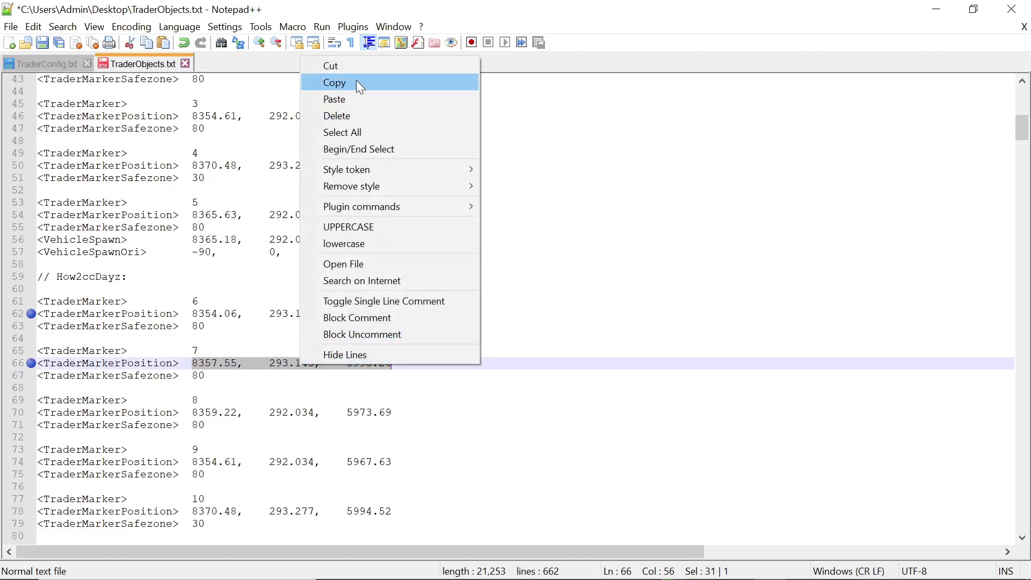
left_click(356, 80)
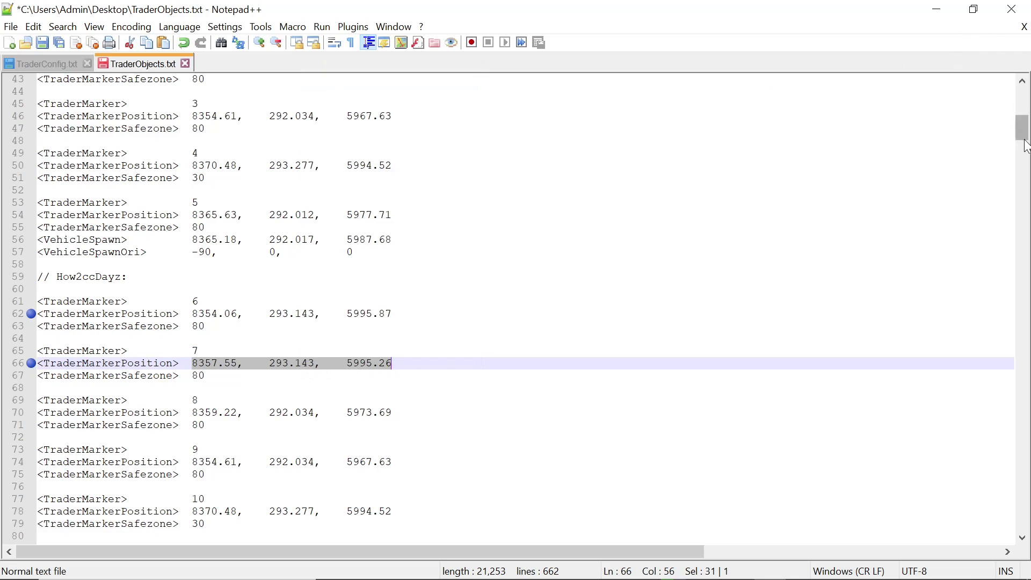
- Replace the ObjectPosition of the SurvivorF_Maria object on line 510 with the copied coordinates 8357.55, 293.143, 5995.26
left_click_drag(1022, 127, 1026, 433)
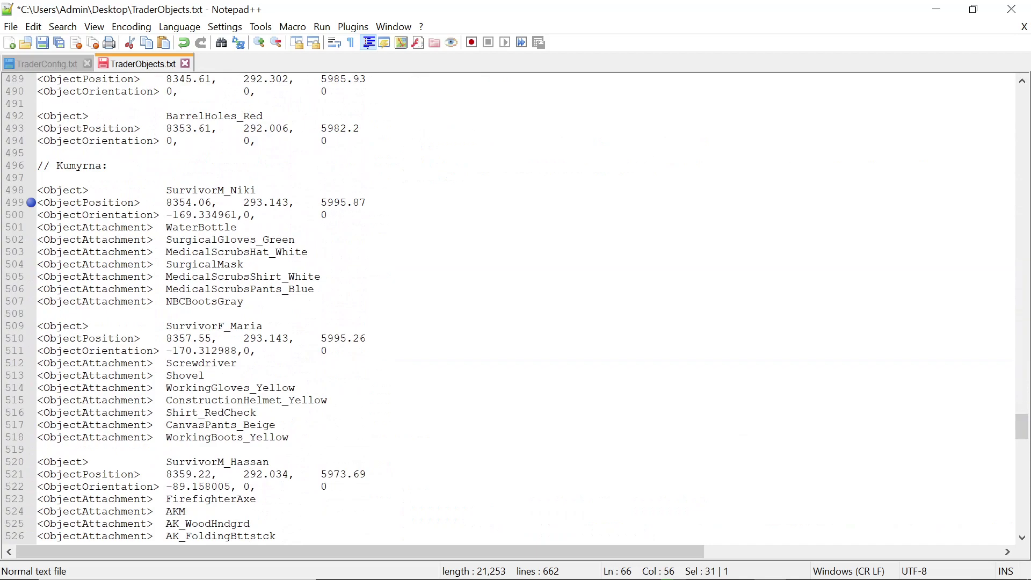
left_click_drag(166, 339, 366, 338)
right_click(314, 340)
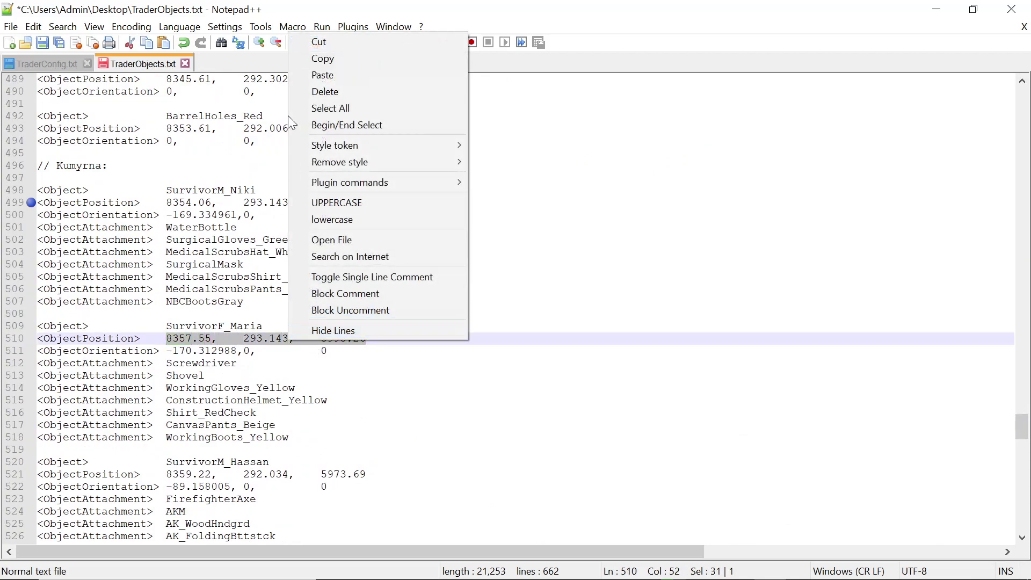
left_click(334, 75)
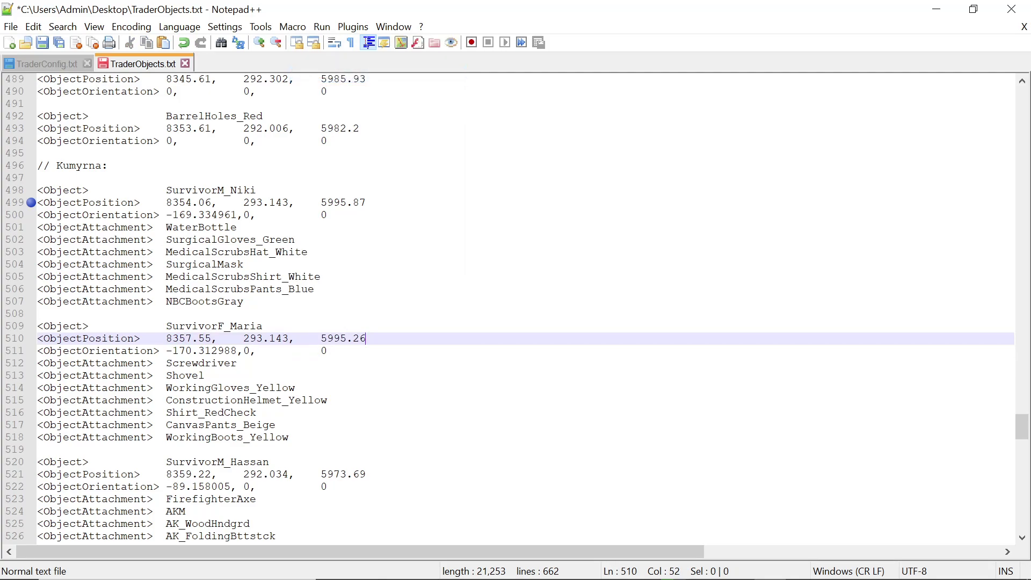
- Bookmark each remaining survivor trader object, from SurvivorF_Maria on line 510 down to the last SurvivorM_Jose on line 650
scroll(515, 306, "down", 5)
scroll(515, 306, "up", 12)
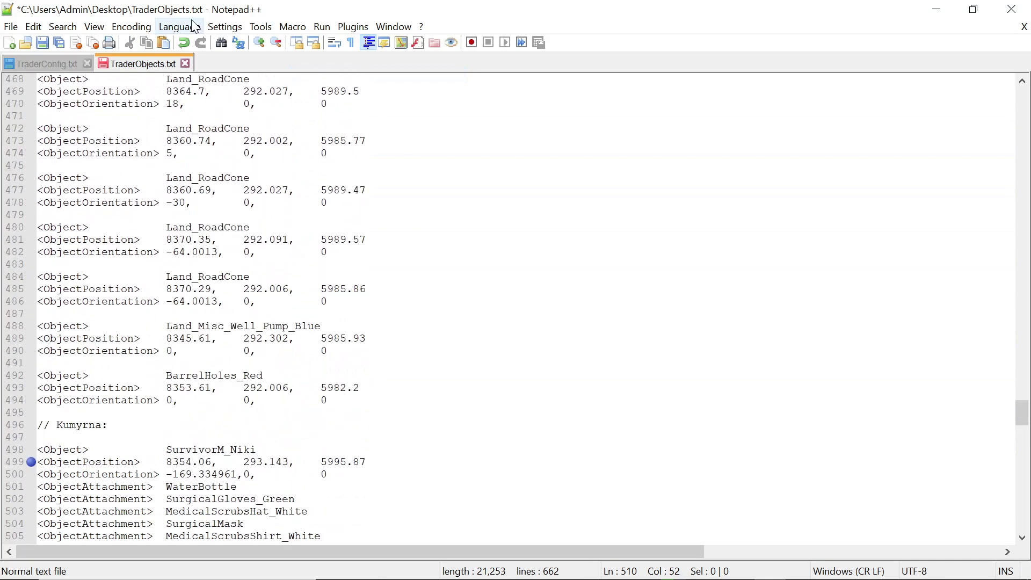
scroll(5, 342, "down", 6)
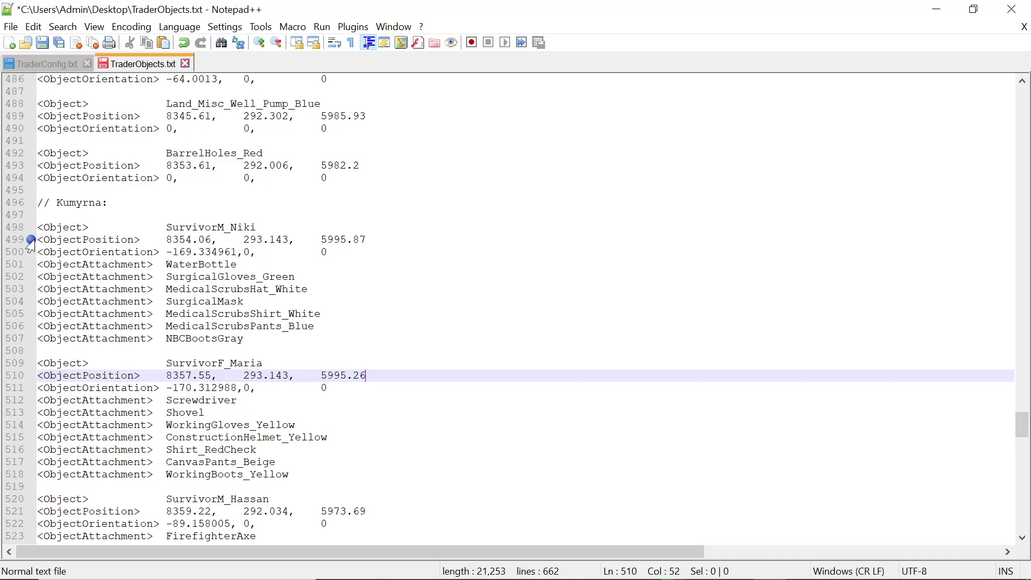
left_click(30, 377)
scroll(31, 381, "down", 5)
left_click(31, 327)
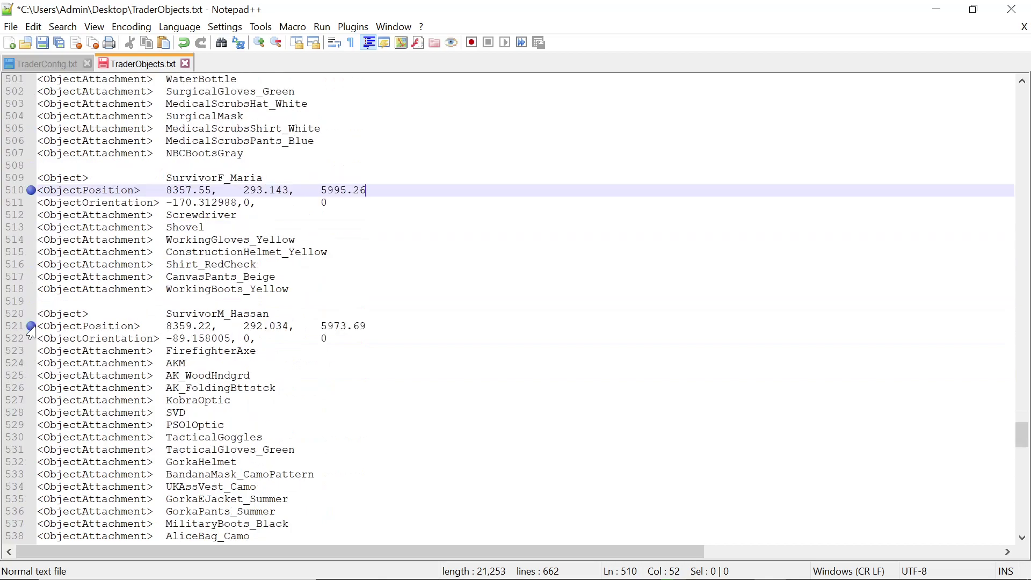
scroll(30, 344, "down", 5)
left_click(31, 400)
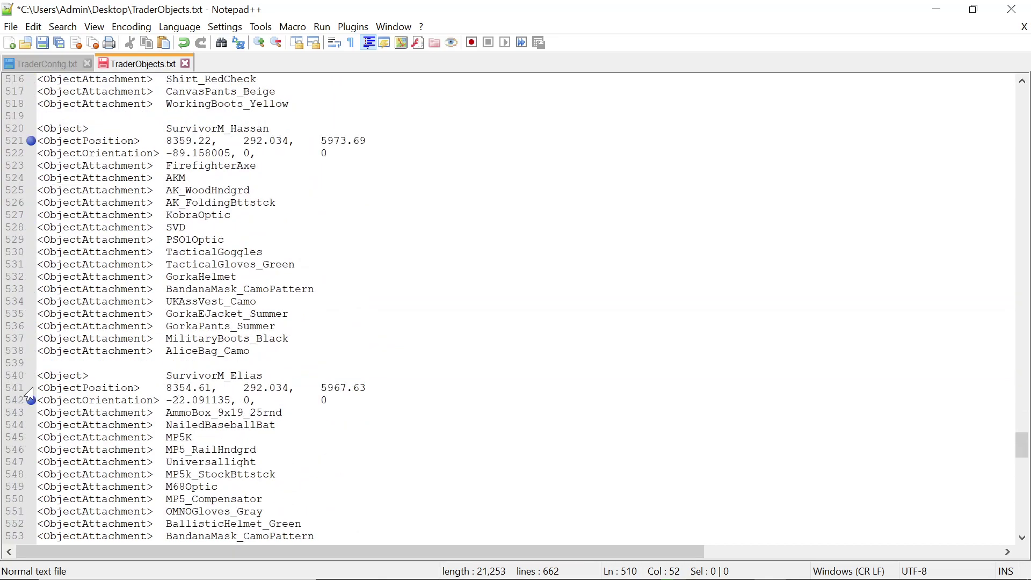
left_click(31, 388)
scroll(30, 408, "down", 6)
left_click(31, 400)
scroll(29, 451, "down", 5)
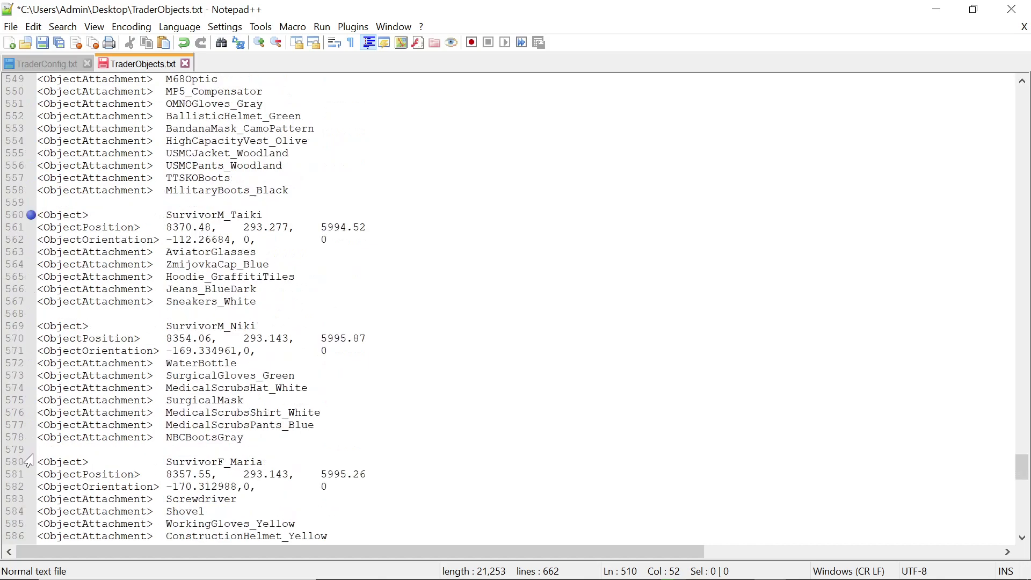
left_click(30, 351)
scroll(29, 419, "down", 5)
left_click(31, 302)
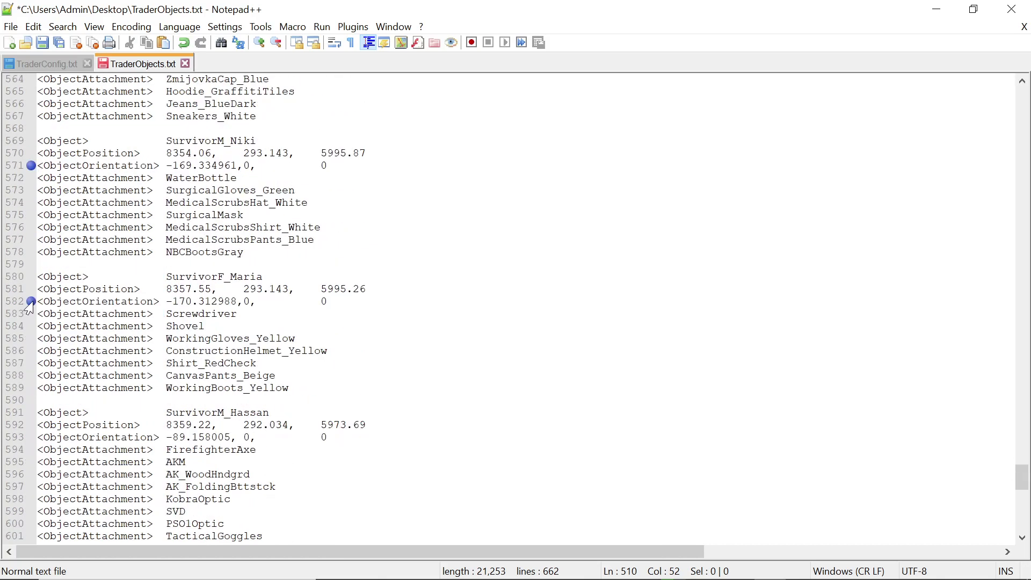
scroll(30, 376, "down", 5)
left_click(31, 252)
scroll(29, 269, "down", 5)
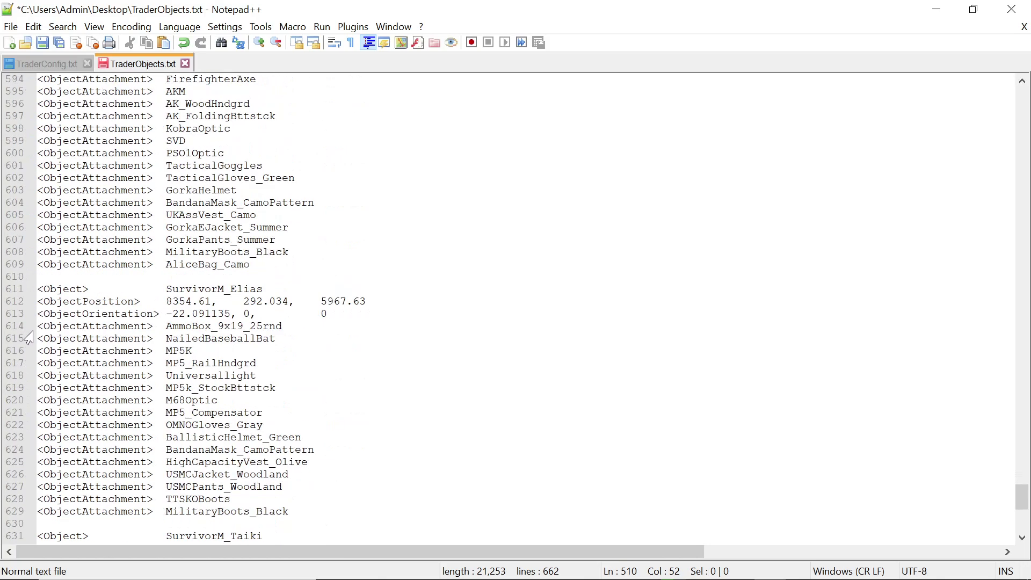
left_click(31, 327)
scroll(29, 389, "down", 6)
left_click(31, 351)
left_click(31, 425)
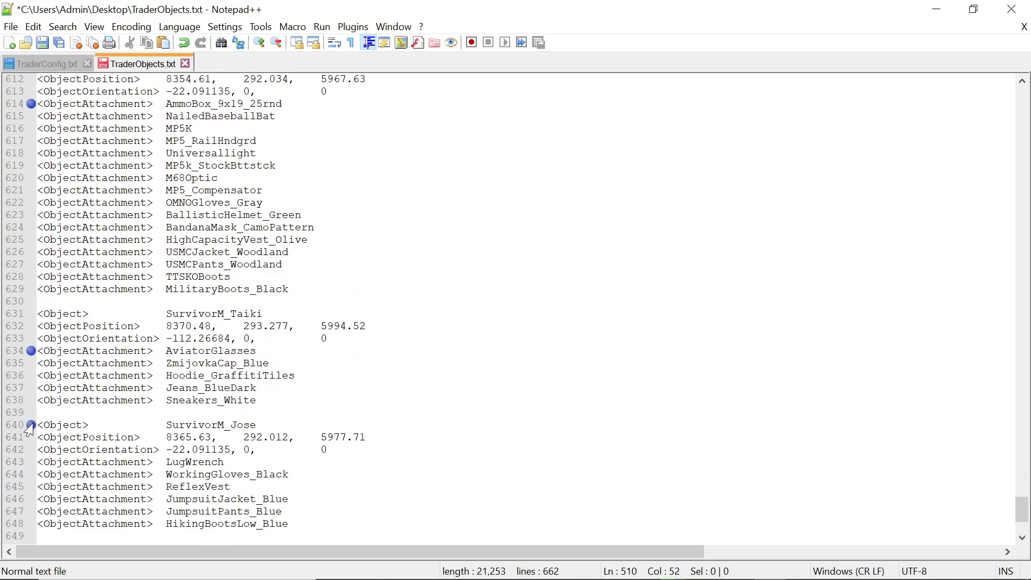
scroll(30, 425, "down", 5)
left_click(31, 387)
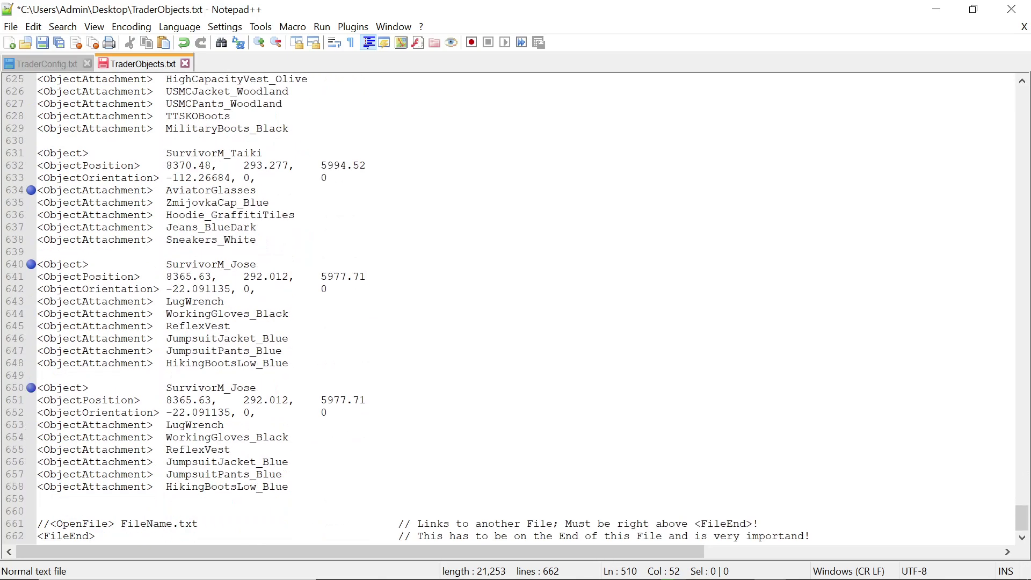
- Remove the bookmarks from the survivor trader objects, working from line 650 back up to the Kumyrna heading
left_click(30, 388)
left_click(31, 265)
left_click(27, 178)
left_click(26, 178)
scroll(24, 282, "up", 10)
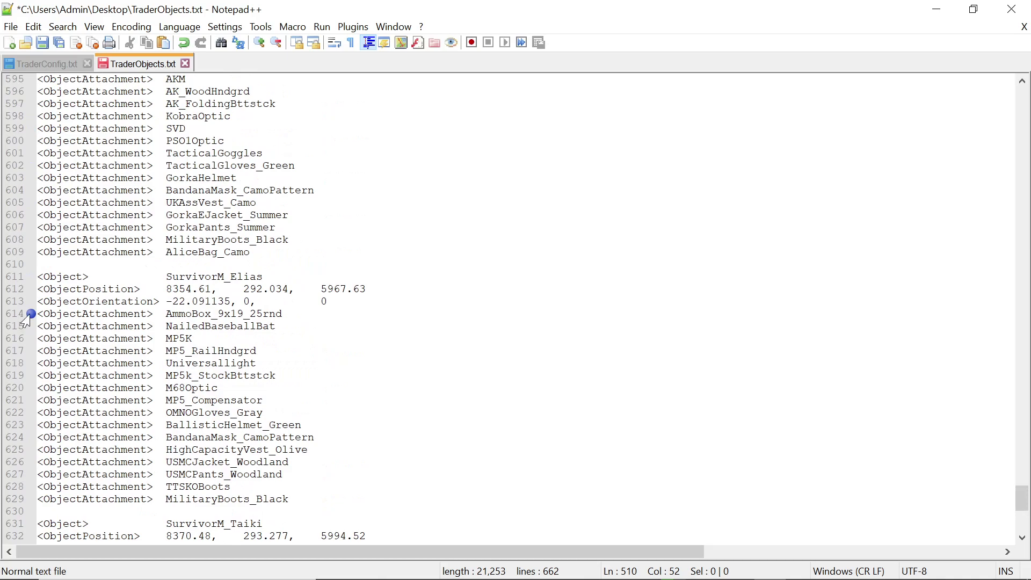
scroll(26, 317, "up", 8)
scroll(26, 317, "up", 2)
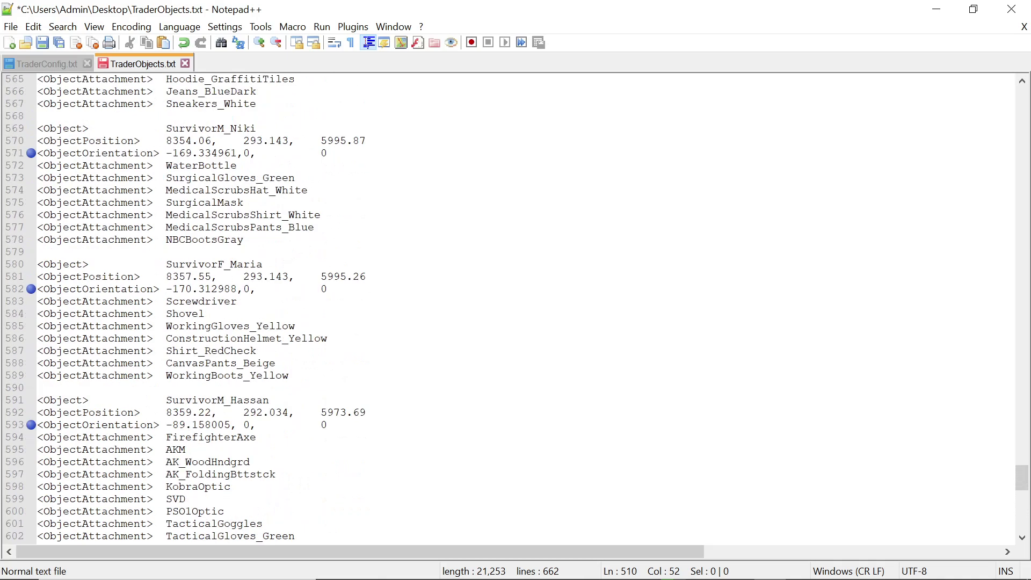
left_click(27, 424)
left_click(24, 289)
scroll(25, 255, "up", 4)
left_click(25, 301)
left_click(25, 168)
scroll(26, 245, "up", 6)
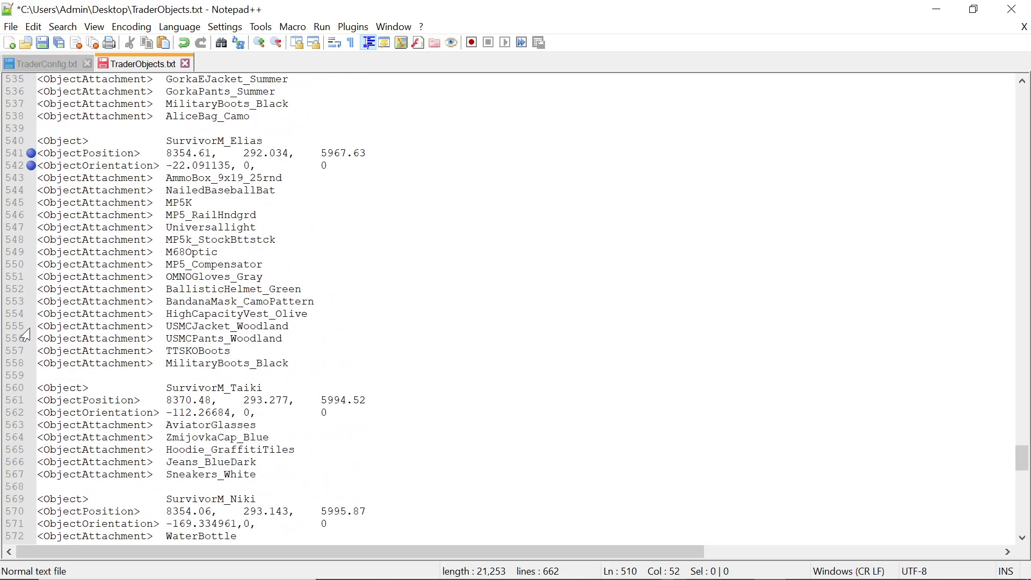
left_click(28, 166)
left_click(28, 154)
scroll(18, 225, "up", 11)
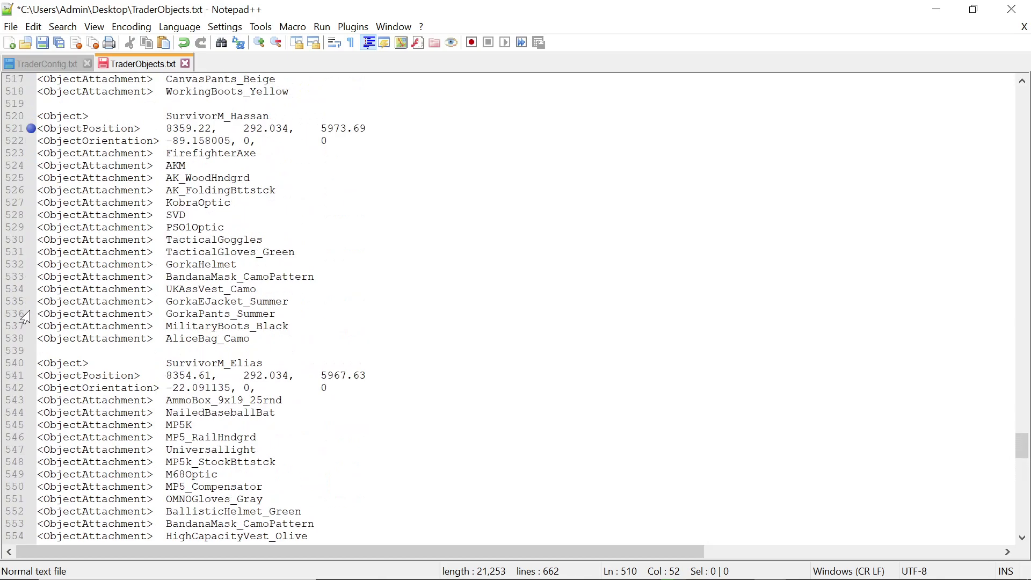
left_click(29, 315)
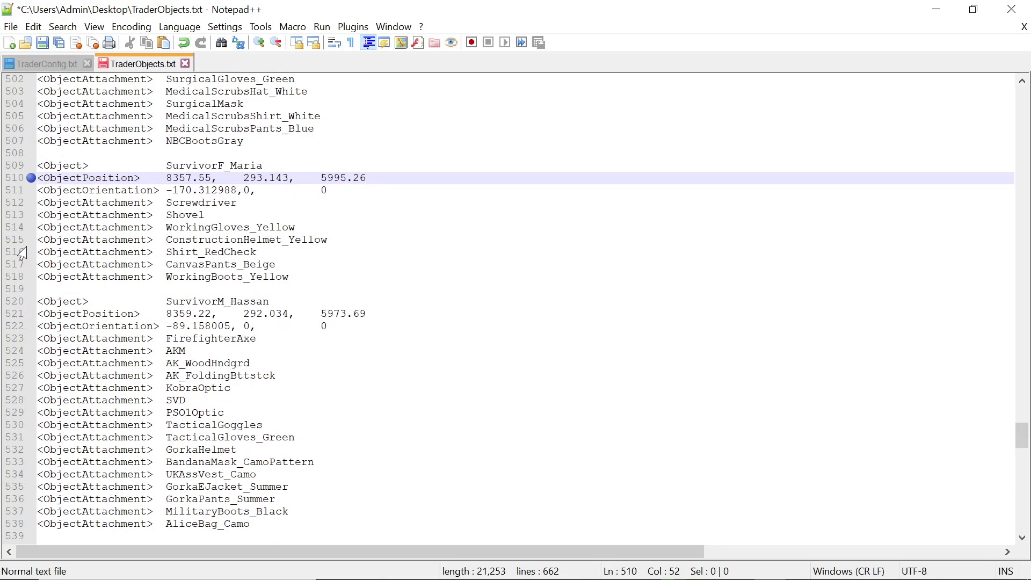
left_click(22, 180)
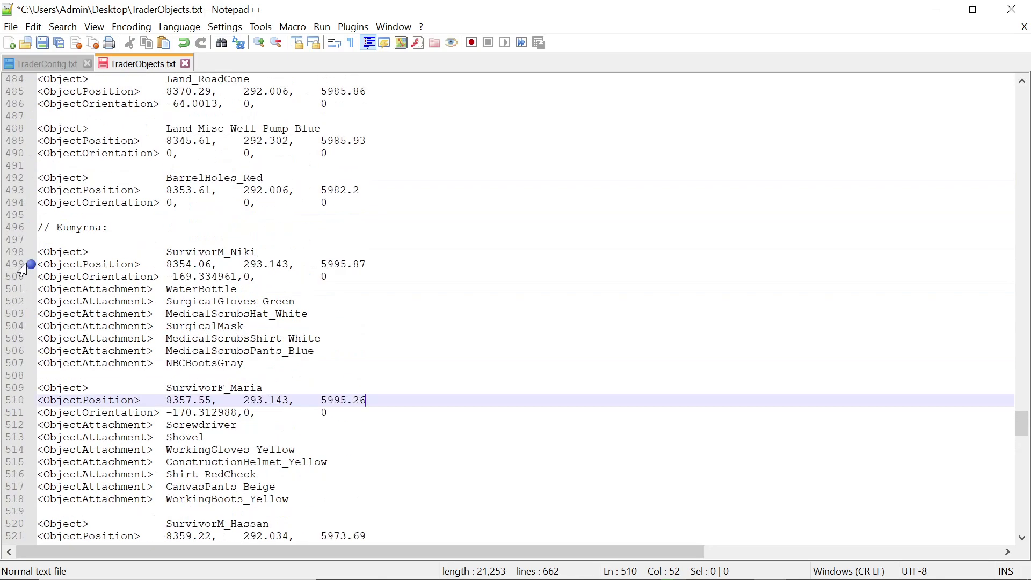
- Review the spawn objects before and within the Kumyrna section and compare them with the trader marker entries
scroll(25, 267, "up", 16)
scroll(25, 267, "up", 5)
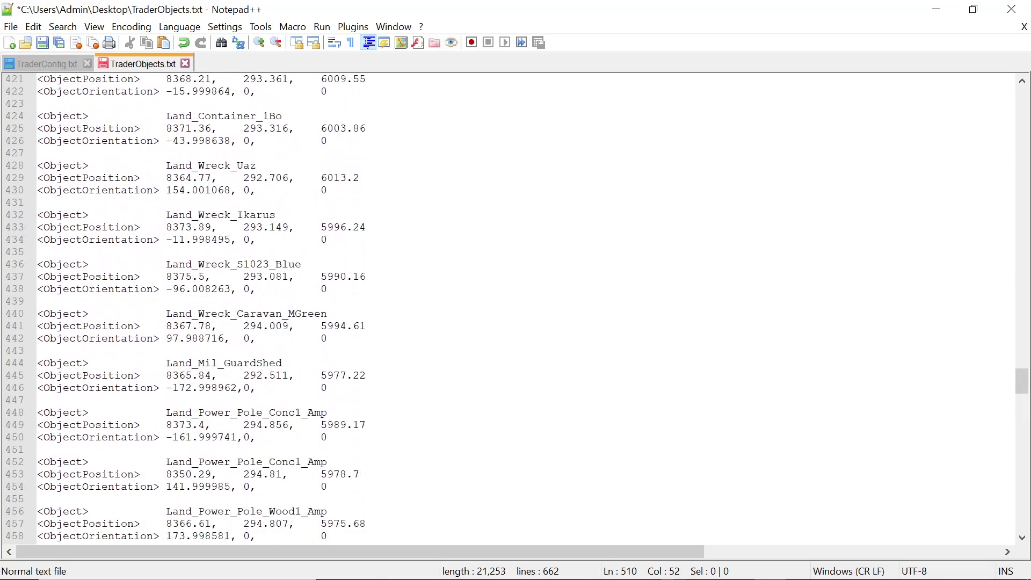
scroll(515, 307, "down", 1)
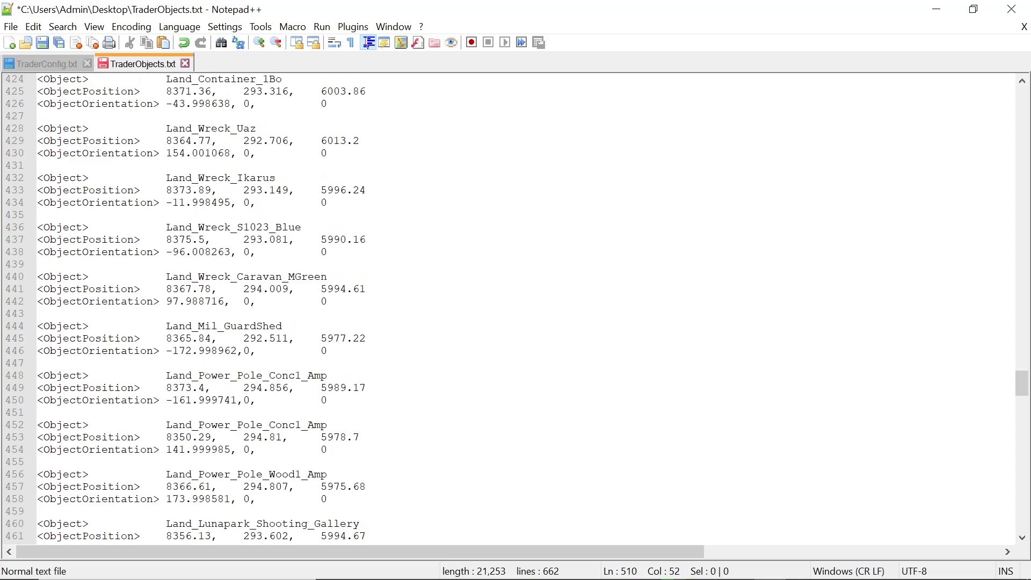
scroll(516, 307, "down", 3)
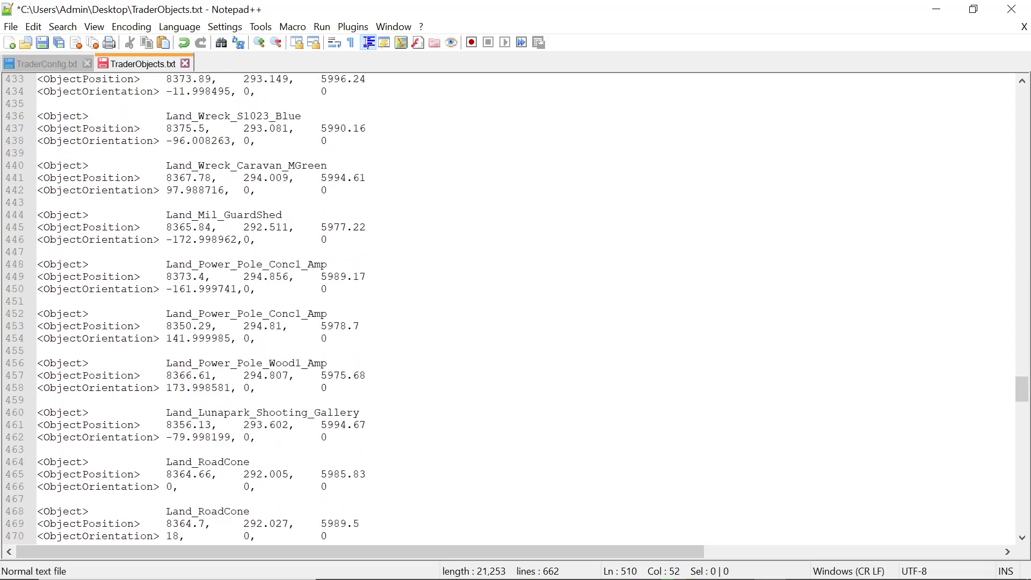
scroll(516, 307, "down", 4)
scroll(516, 307, "down", 15)
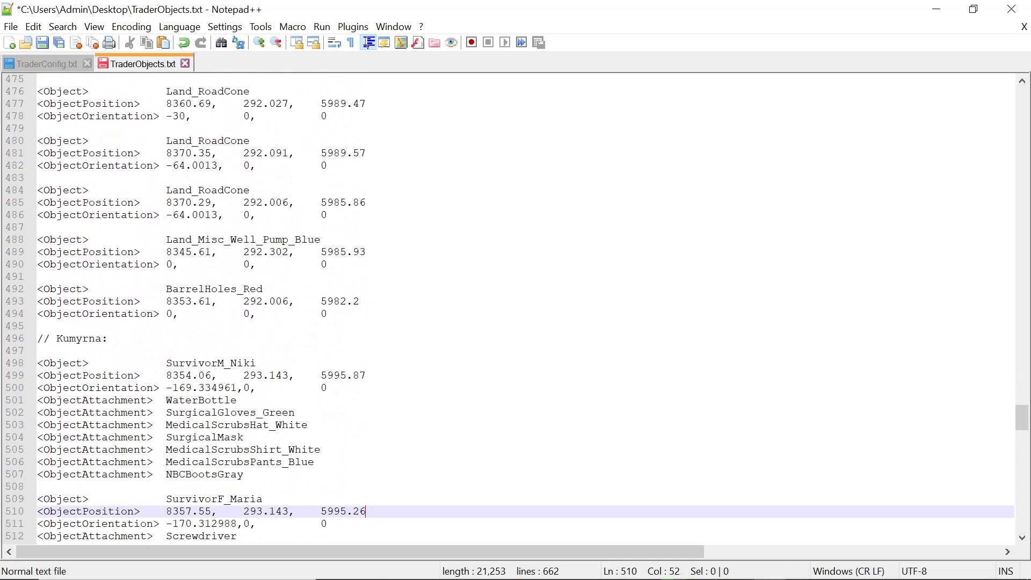
scroll(516, 307, "down", 3)
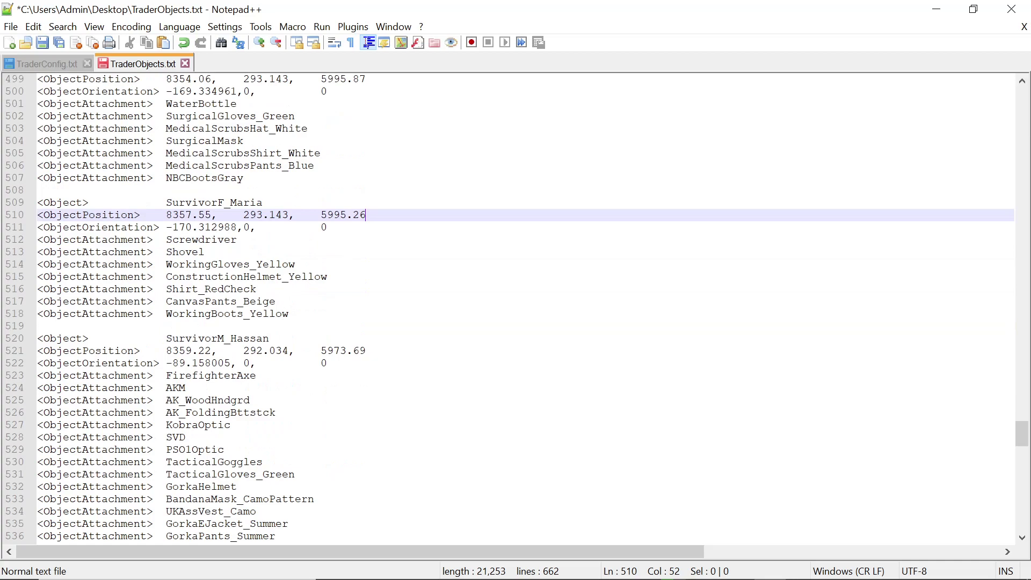
scroll(516, 308, "down", 5)
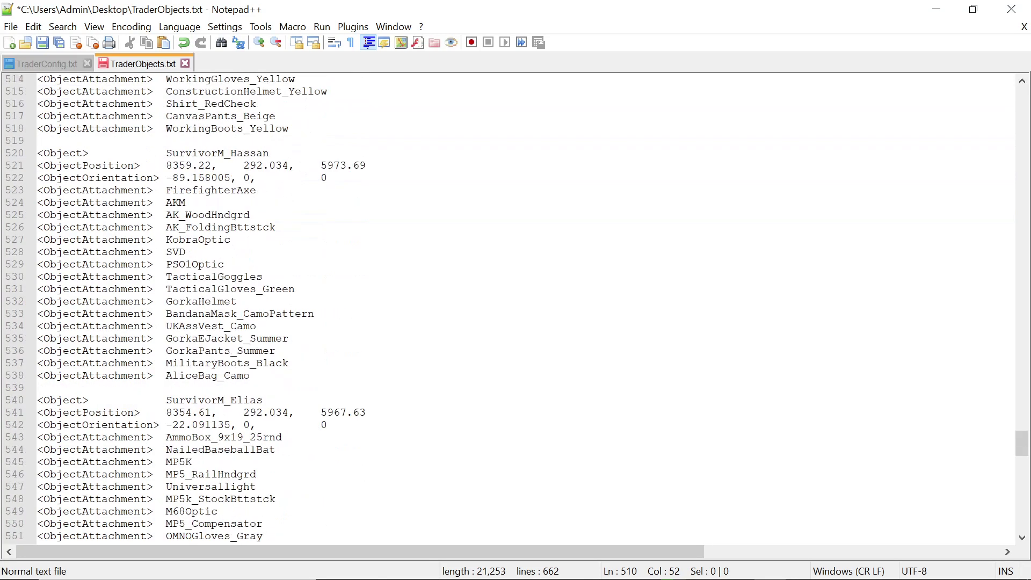
scroll(515, 307, "up", 12)
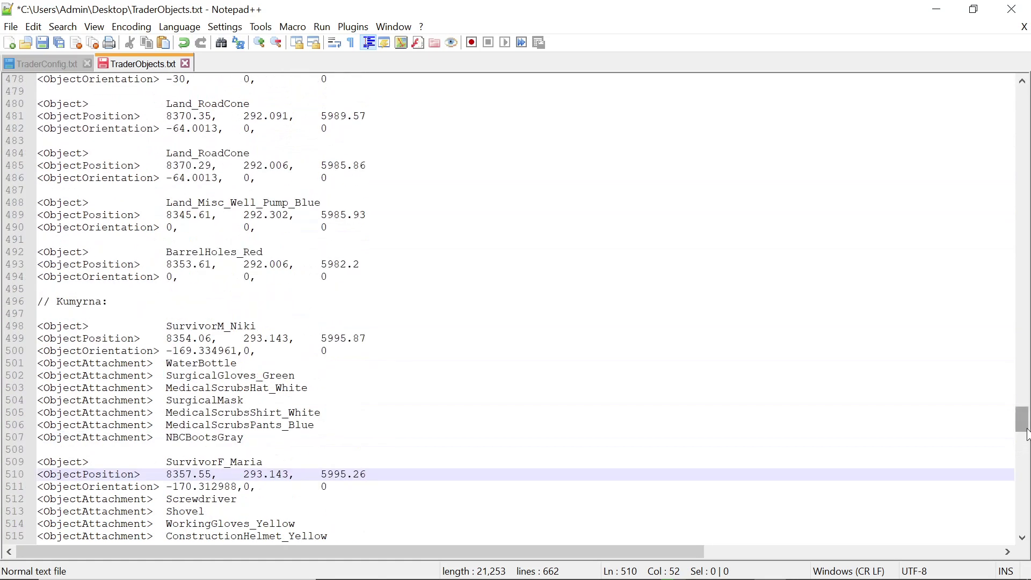
left_click_drag(1024, 424, 1025, 168)
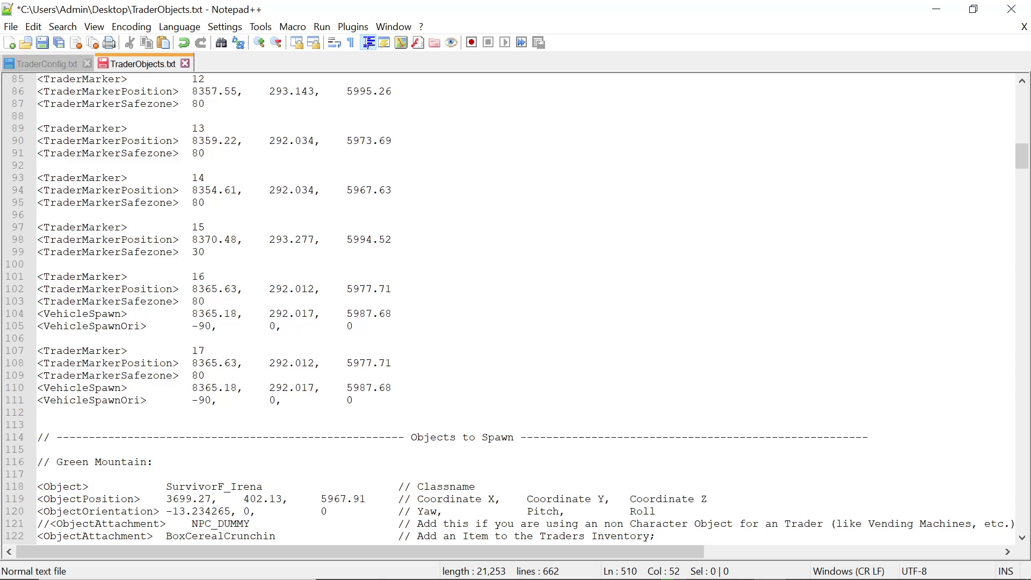
left_click_drag(1023, 161, 1023, 434)
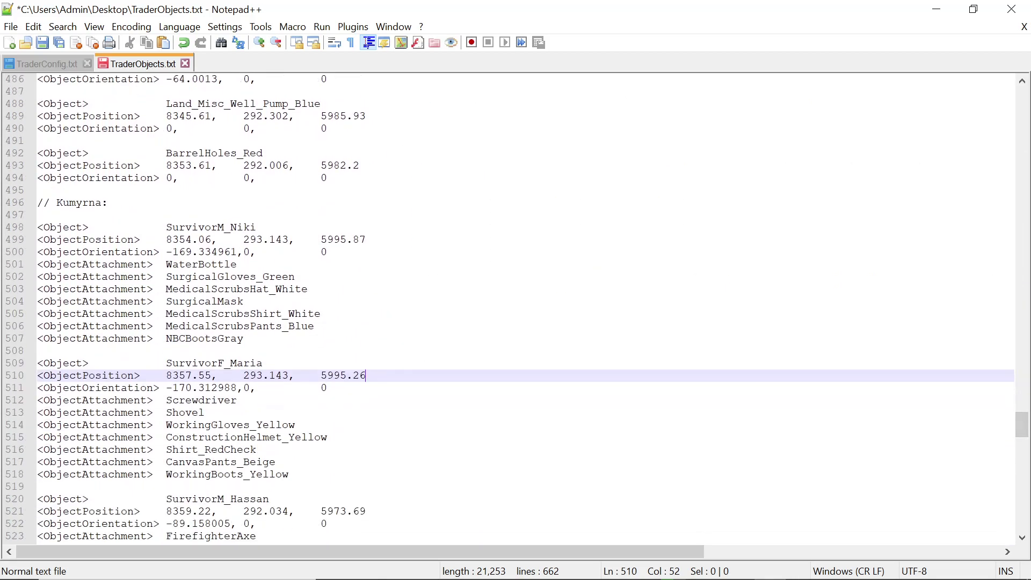
scroll(517, 308, "down", 3)
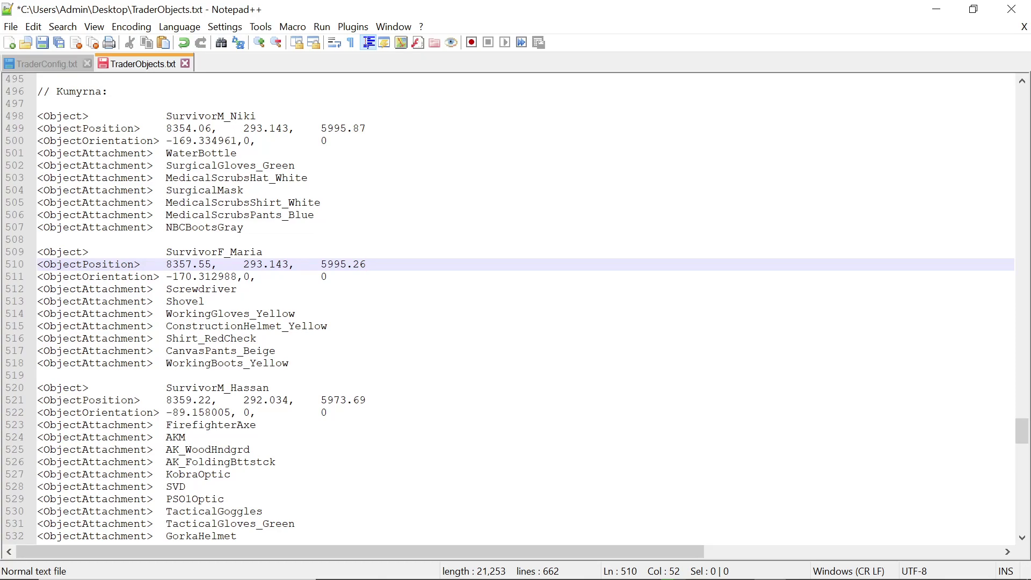
- Compare the trader categories in TraderConfig.txt with the Green Mountain and Kumyrna trader markers in TraderObjects.txt
left_click(38, 63)
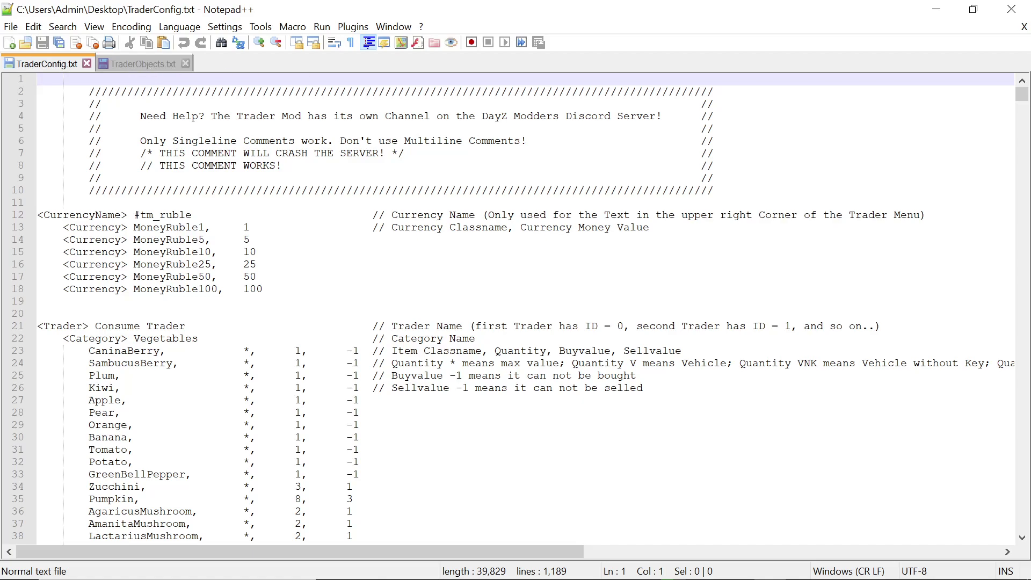
scroll(516, 306, "down", 13)
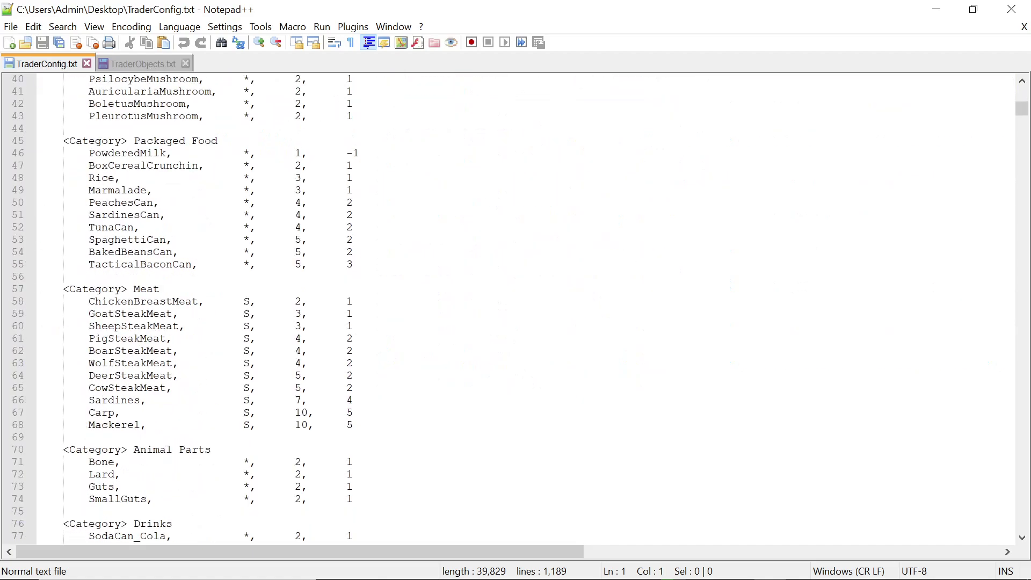
left_click(138, 64)
scroll(516, 306, "up", 6)
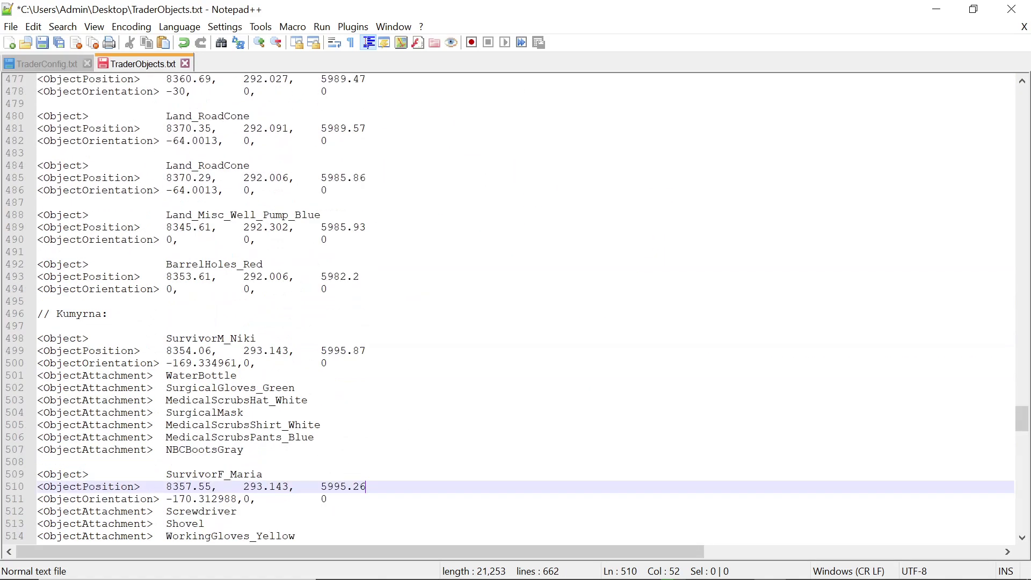
left_click_drag(1022, 419, 1022, 100)
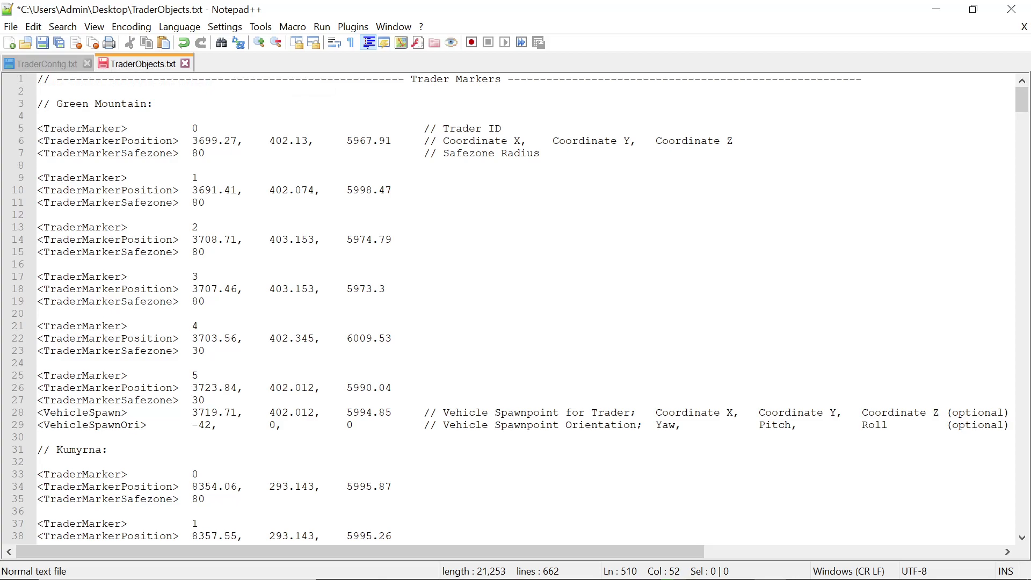
scroll(515, 306, "down", 4)
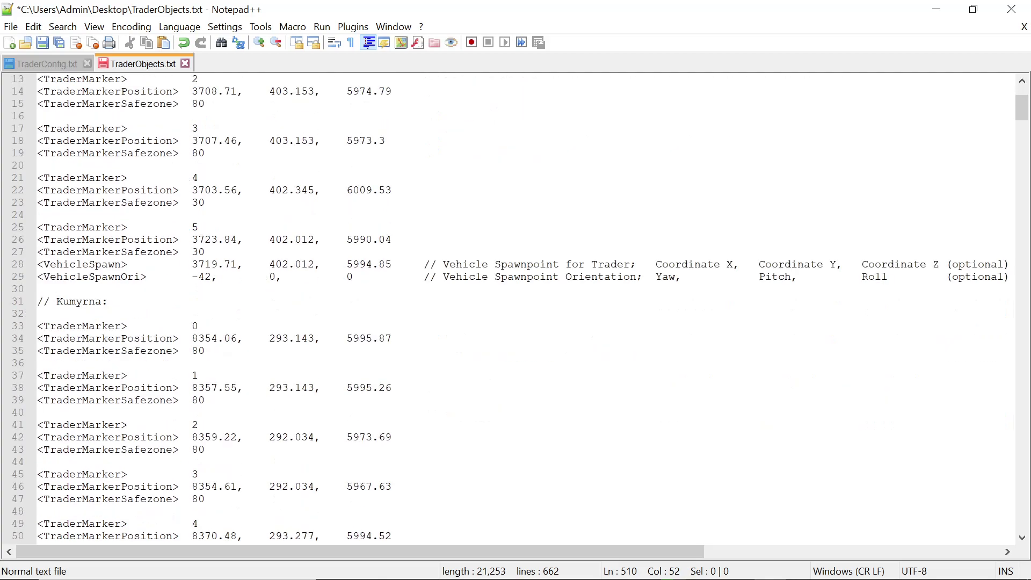
- Bookmark the Consume Trader heading on line 21 of TraderConfig.txt
left_click(26, 61)
scroll(516, 306, "up", 7)
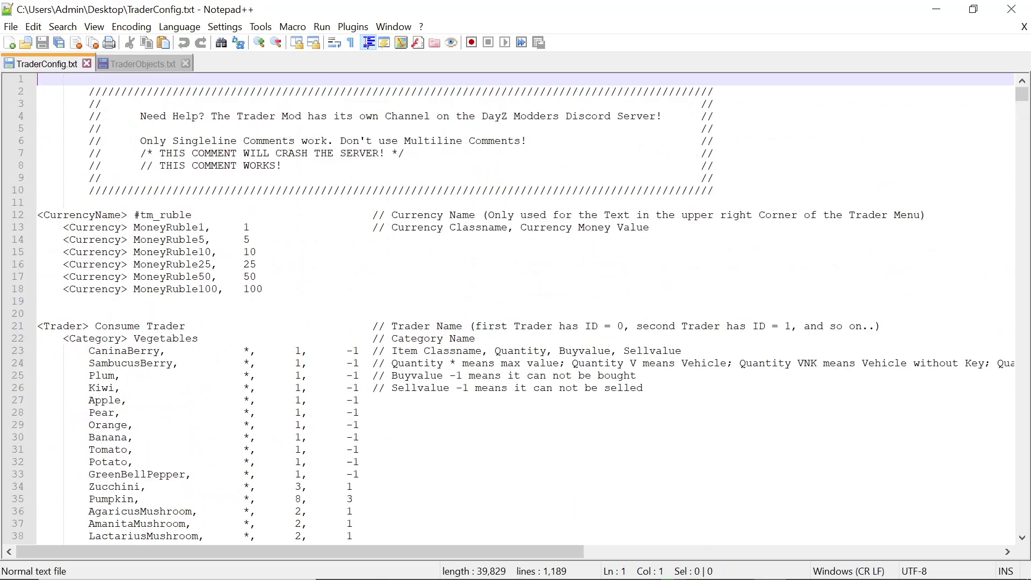
scroll(516, 306, "down", 3)
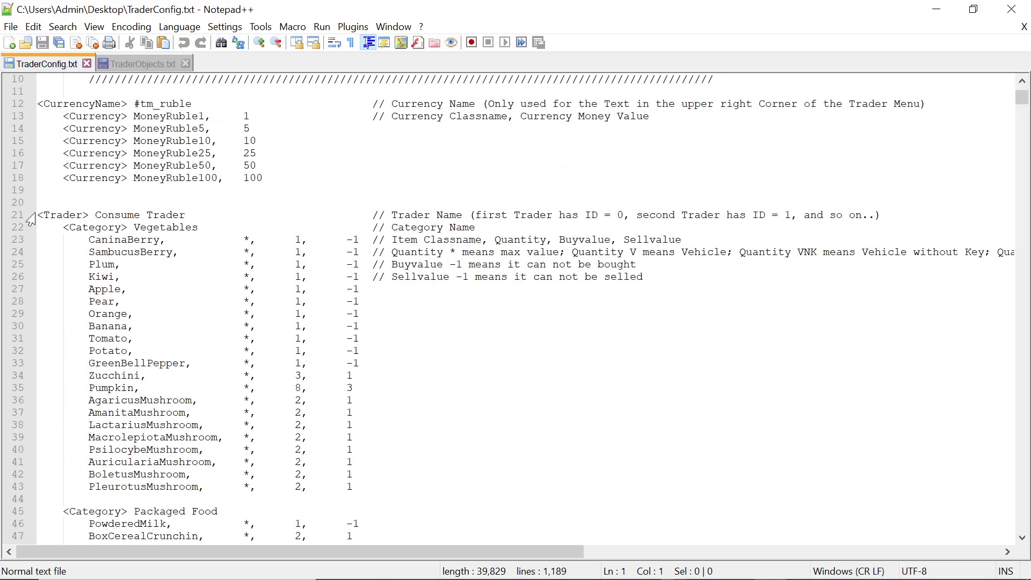
left_click(30, 216)
- Examine the marker positions of trader ID 0 under Green Mountain and Kumyrna in TraderObjects.txt, and the How2ccDayz markers
left_click(131, 64)
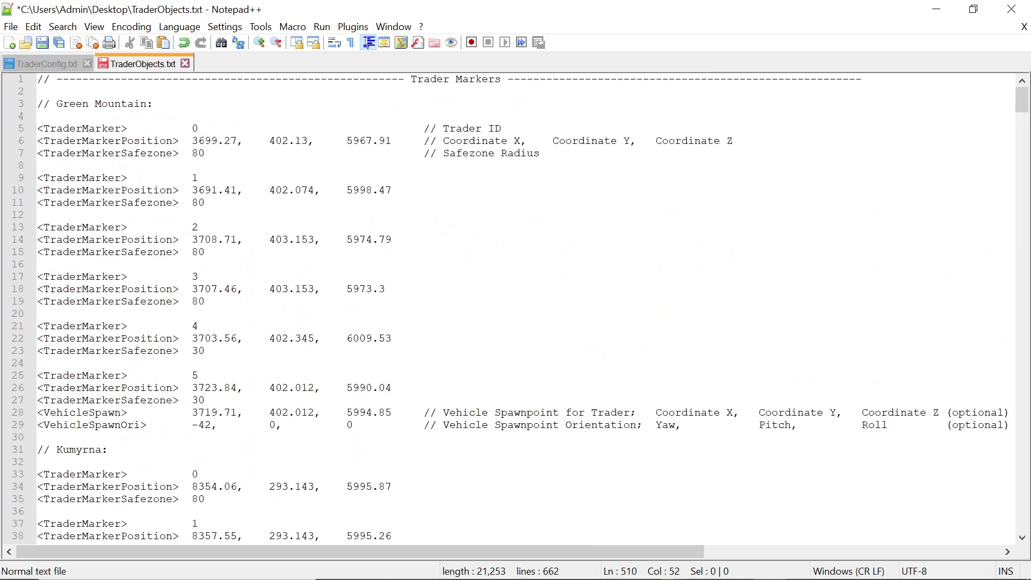
left_click_drag(192, 141, 384, 141)
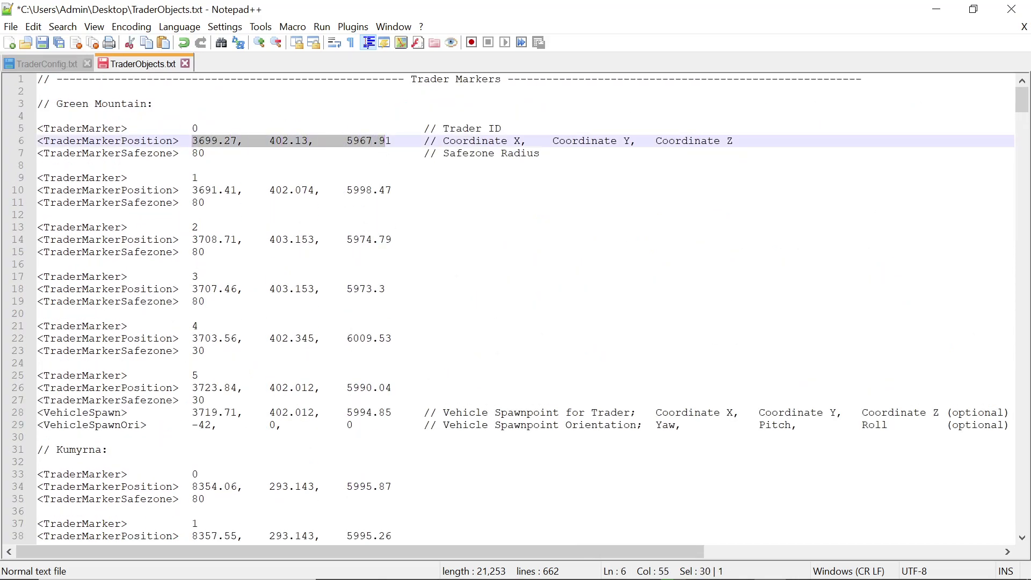
left_click_drag(192, 486, 392, 486)
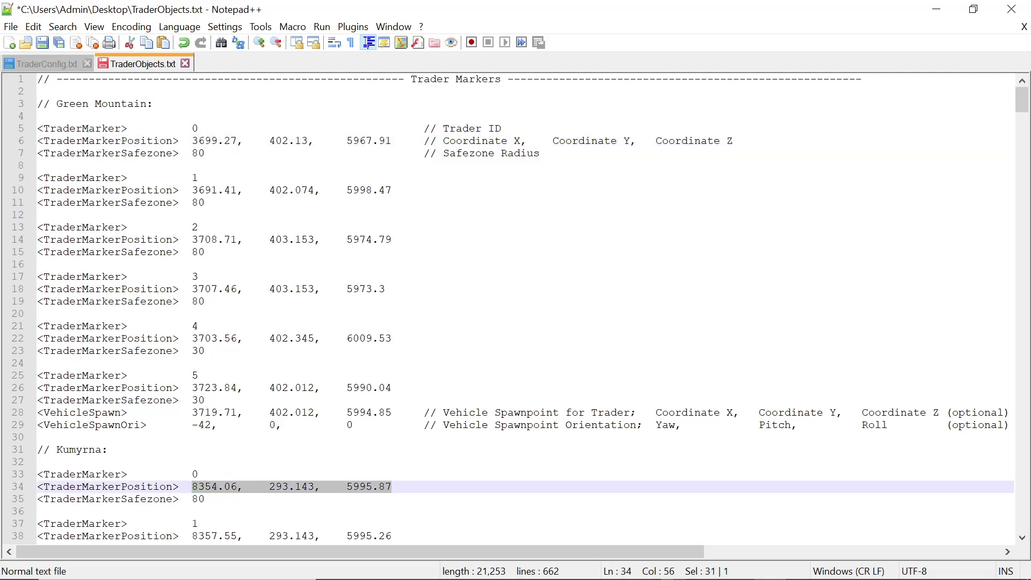
scroll(516, 307, "down", 15)
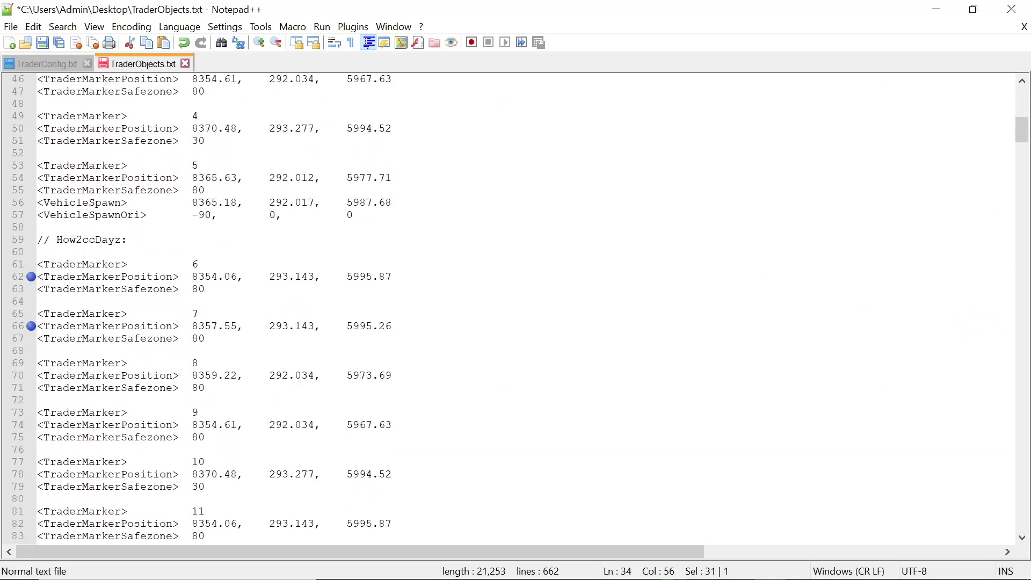
- Remove the bookmarks from the How2ccDayz marker positions on lines 62 and 66 and from the Consume Trader heading in TraderConfig.txt
scroll(13, 446, "up", 4)
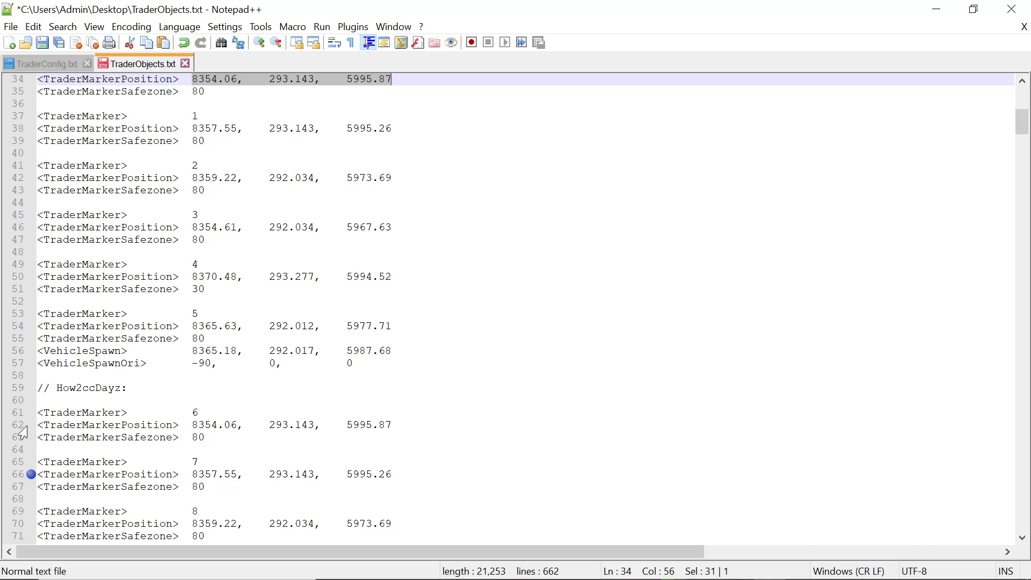
left_click(31, 474)
left_click(56, 65)
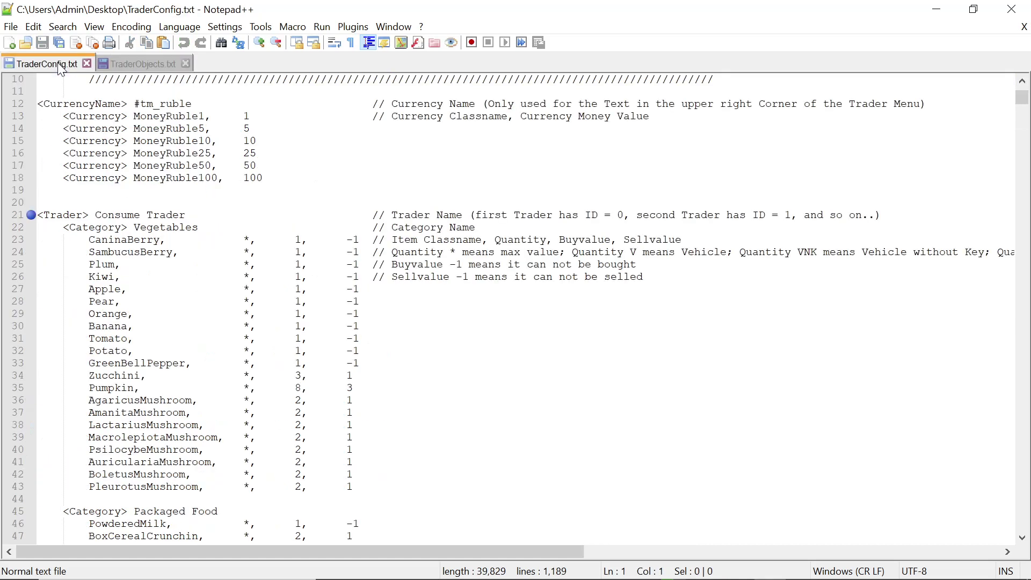
left_click(24, 215)
- Copy the start of the Vehicles Trader section in TraderConfig.txt, from its heading through the Hatchback_02_Blue entry on line 1030
left_click_drag(1024, 103, 1024, 485)
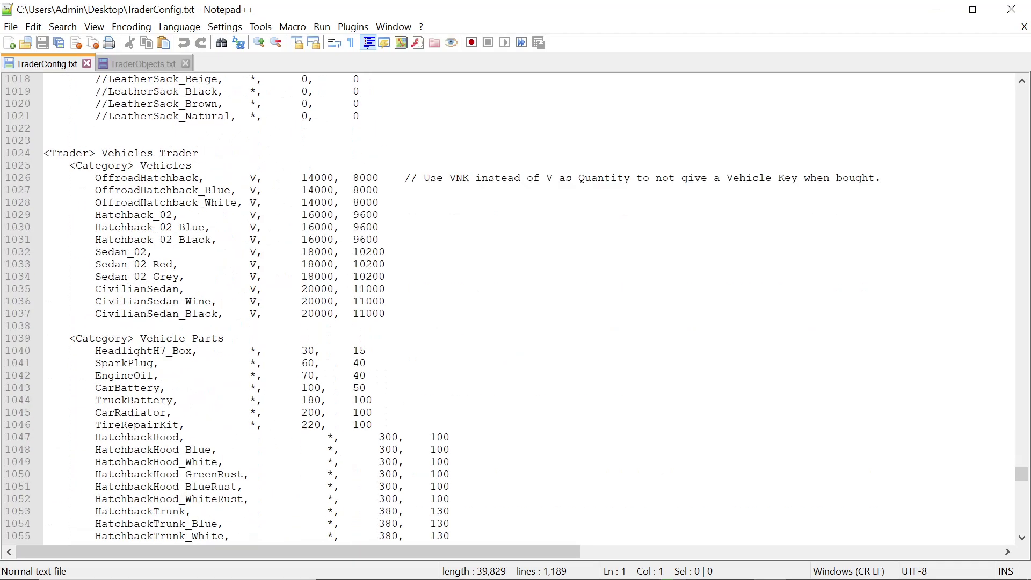
left_click_drag(44, 153, 379, 227)
right_click(152, 199)
left_click(192, 226)
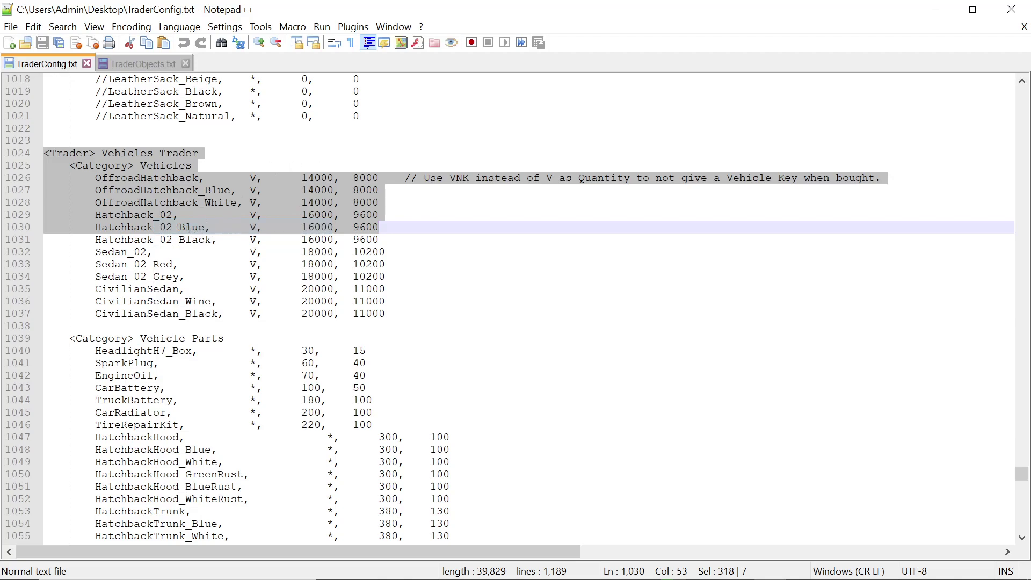
key("Down")
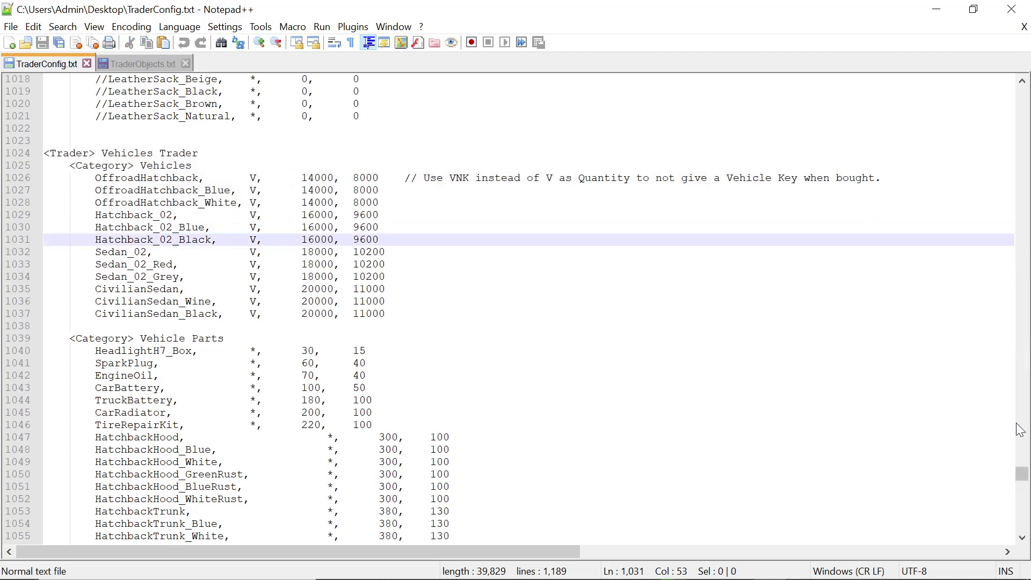
- Insert three blank lines after the VehicleKeyDuplicate entry, above the OpenFile comment near the file's end
scroll(1021, 424, "down", 20)
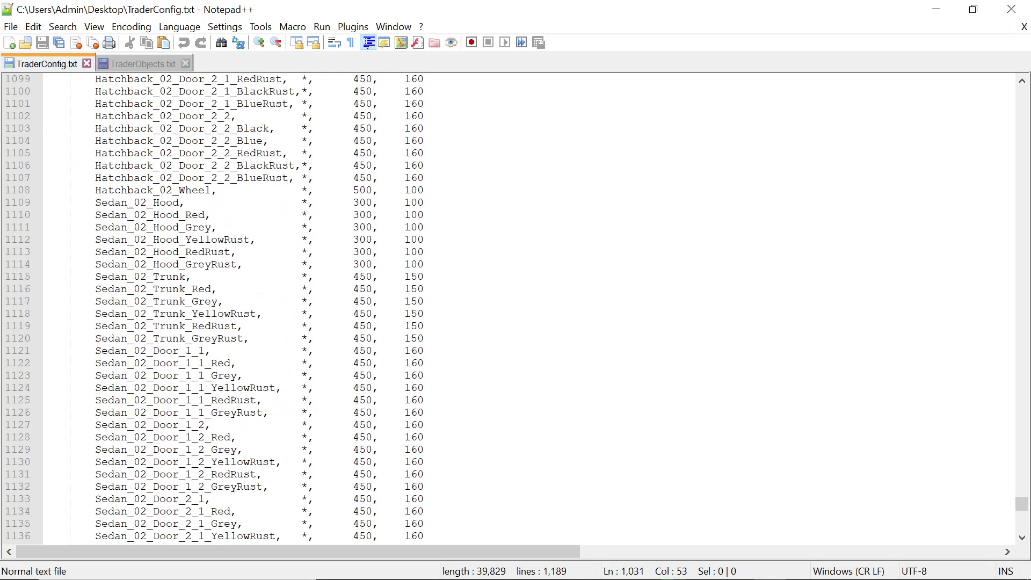
scroll(516, 309, "down", 19)
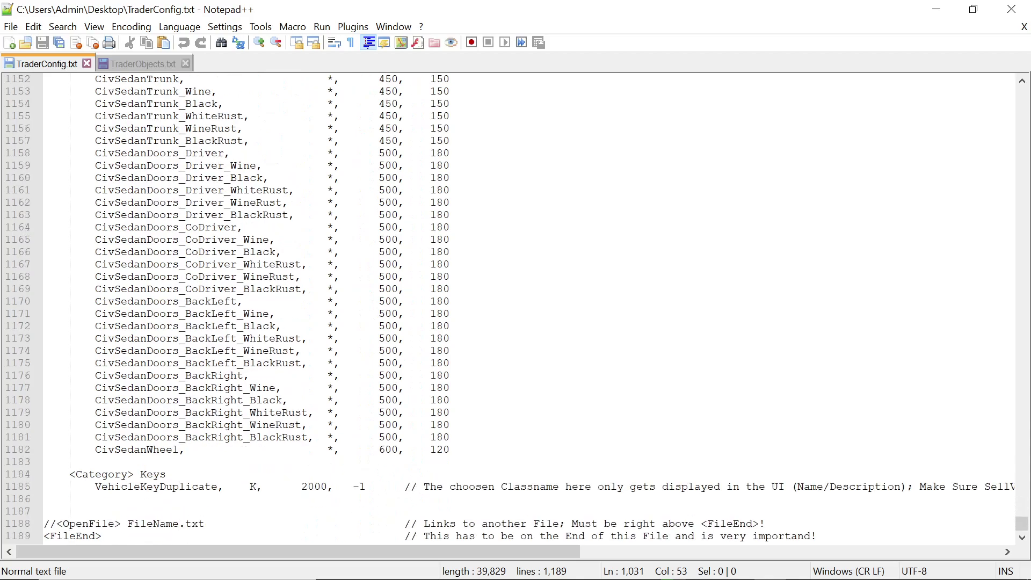
left_click_drag(1023, 524, 1027, 472)
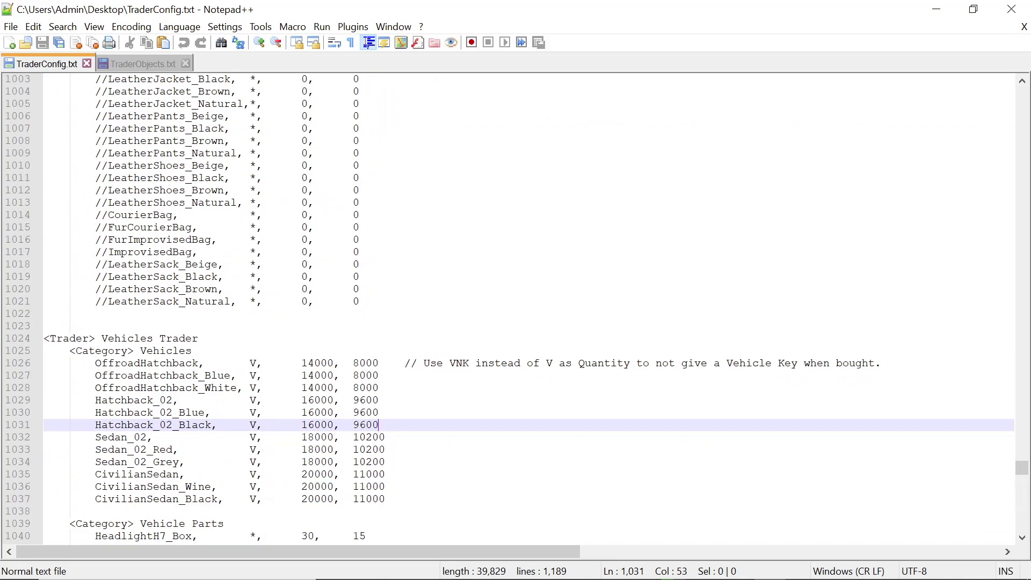
scroll(515, 309, "down", 4)
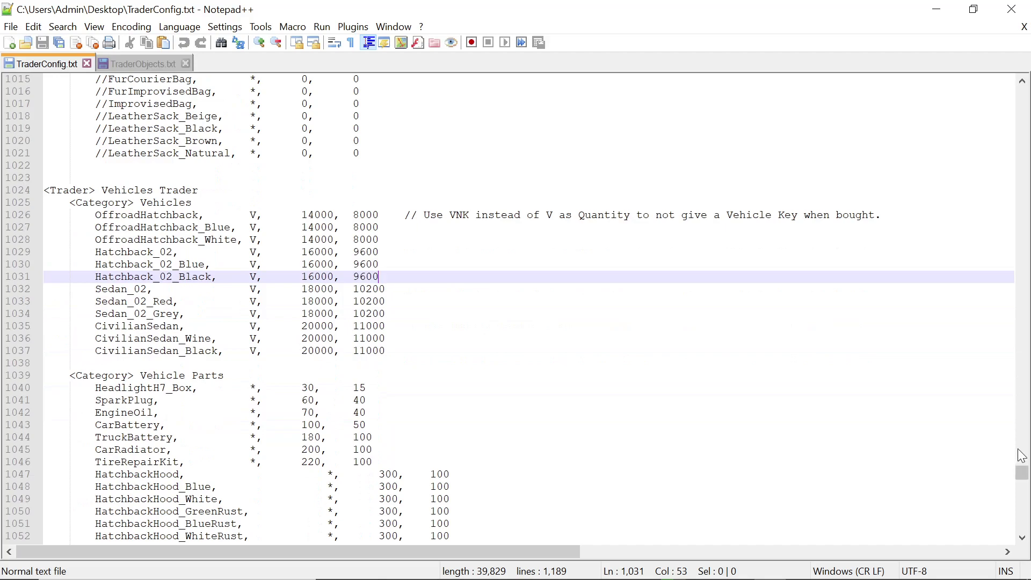
left_click_drag(1022, 473, 1022, 557)
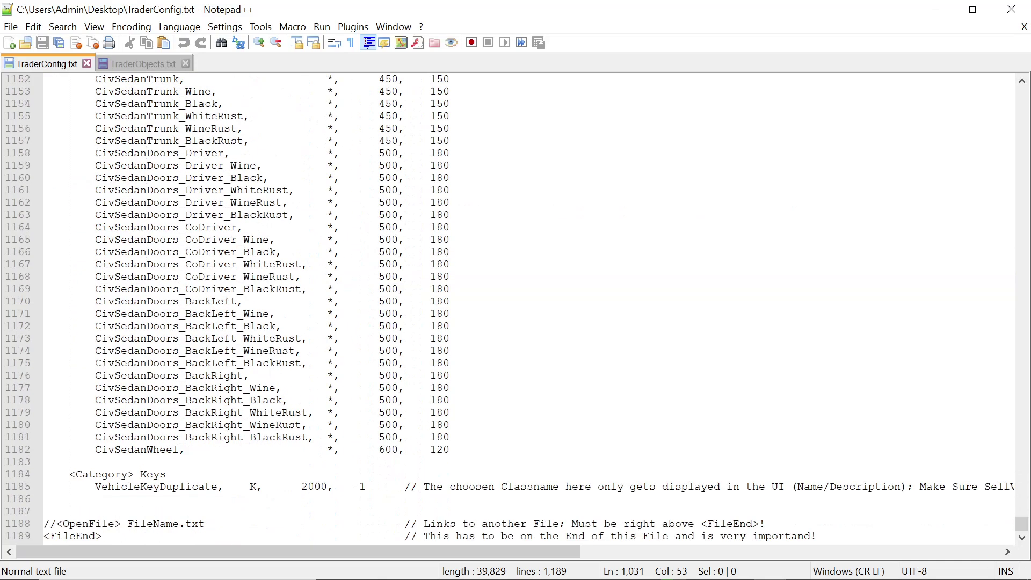
left_click(64, 499)
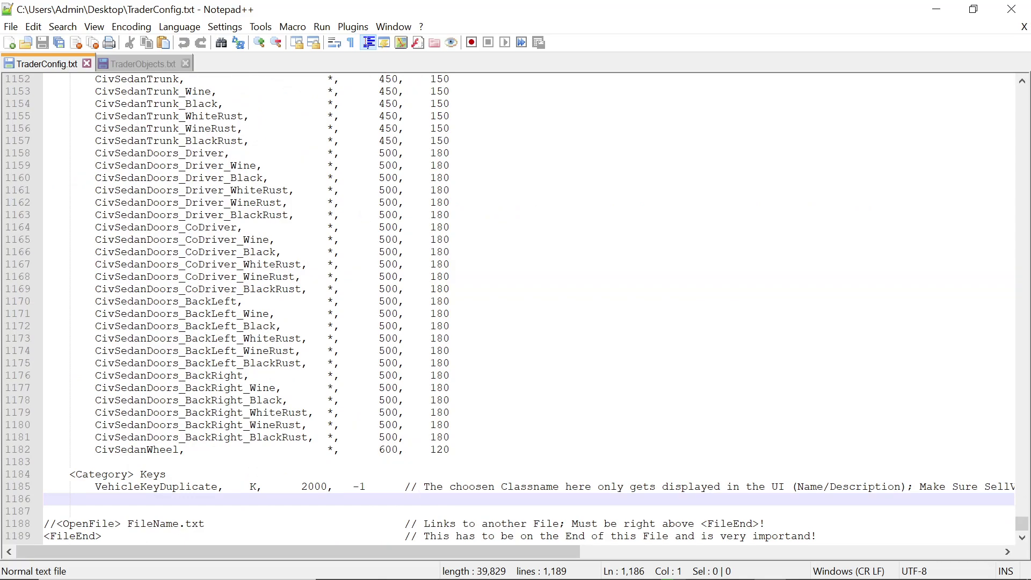
key("Return")
key("Return")
scroll(516, 307, "down", 1)
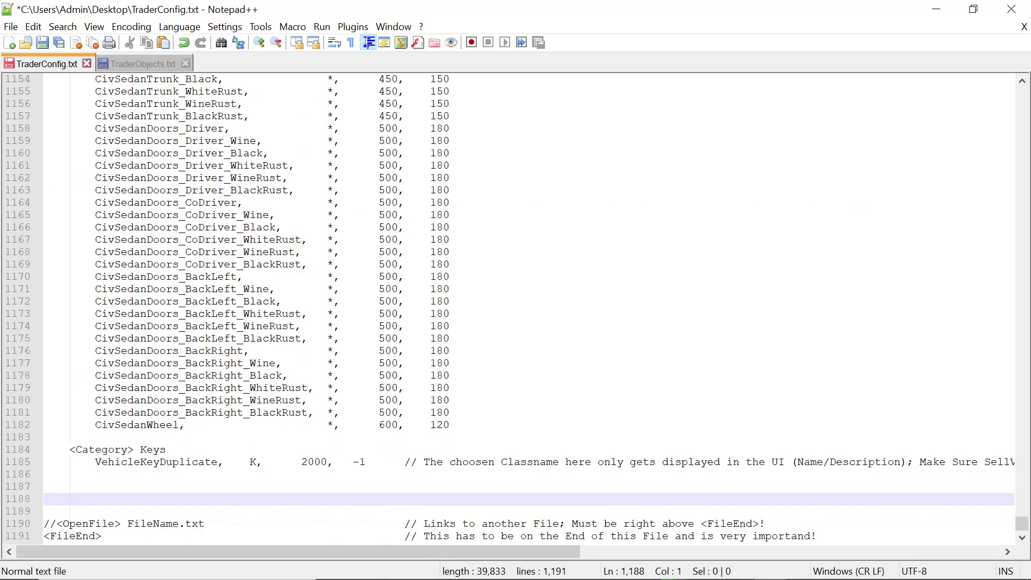
key("Return")
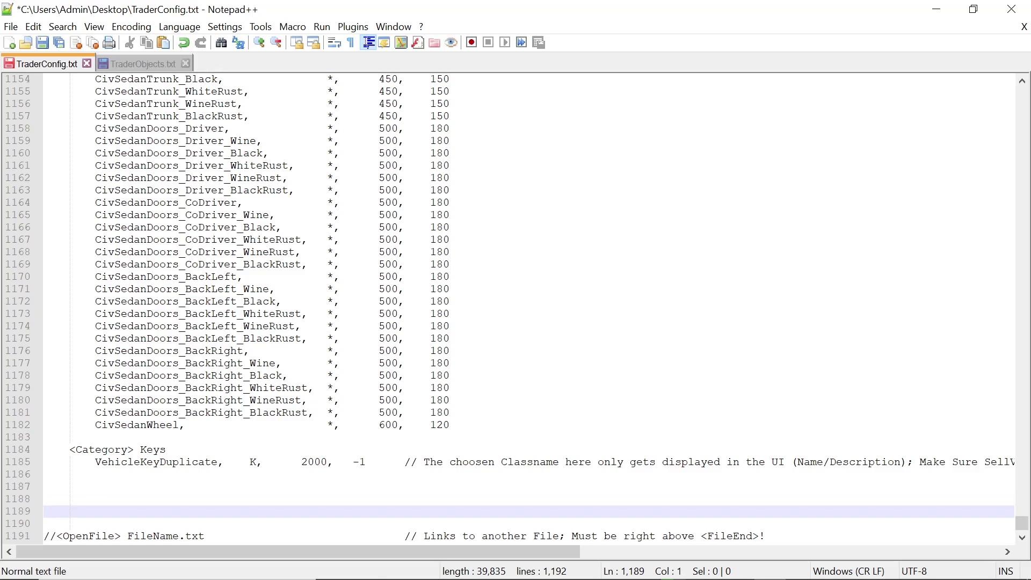
key("Up")
scroll(516, 308, "down", 1)
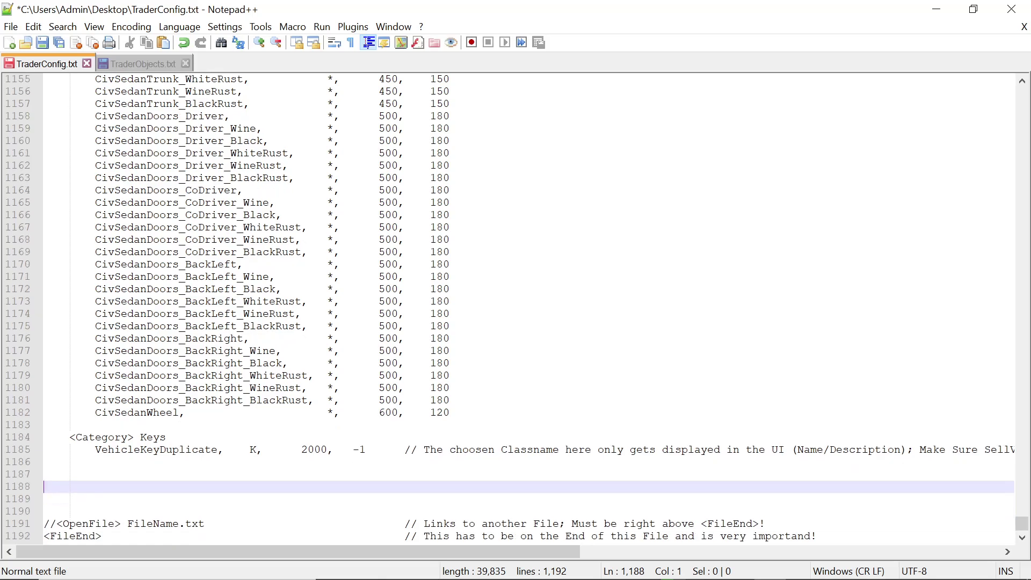
- Paste the copied Vehicles Trader block at line 1188 and rename its heading to Vehicles 6
right_click(52, 501)
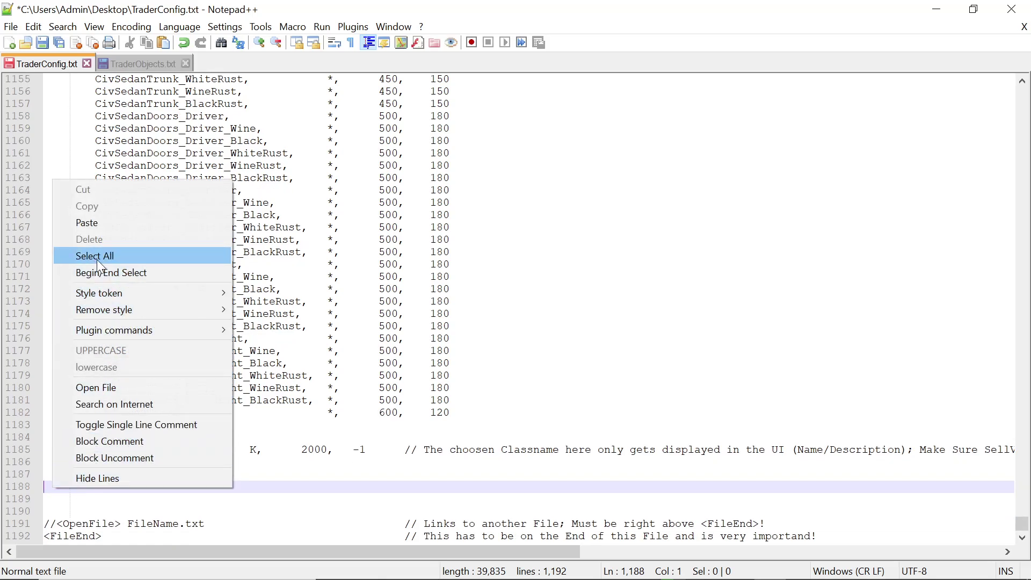
left_click(96, 223)
scroll(516, 308, "down", 2)
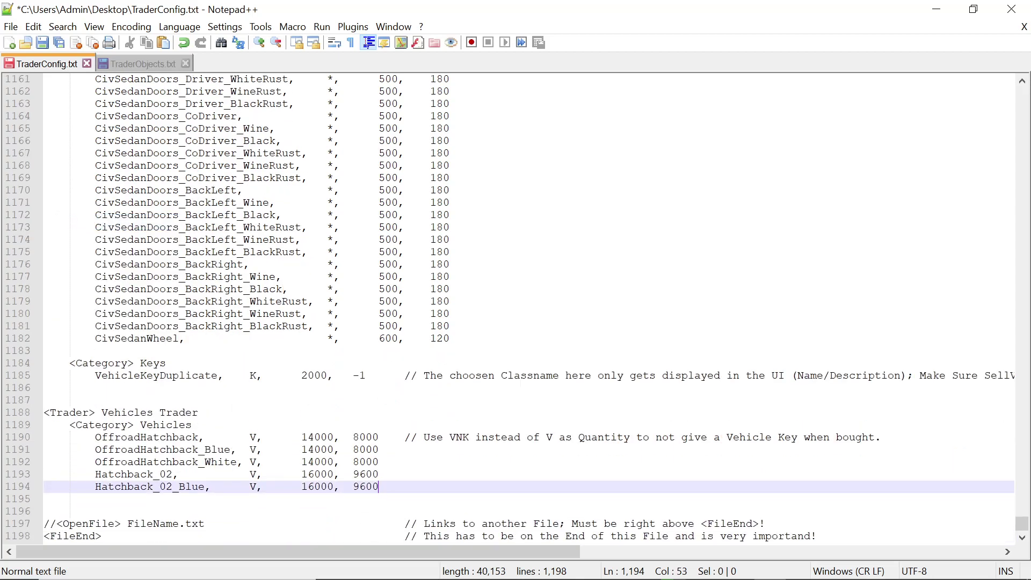
left_click_drag(199, 412, 159, 413)
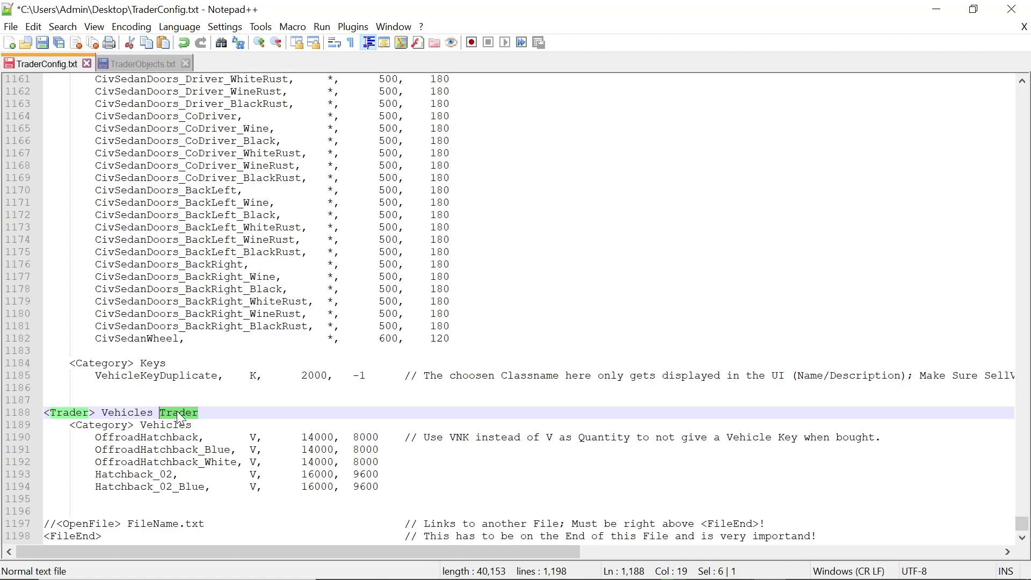
type("6")
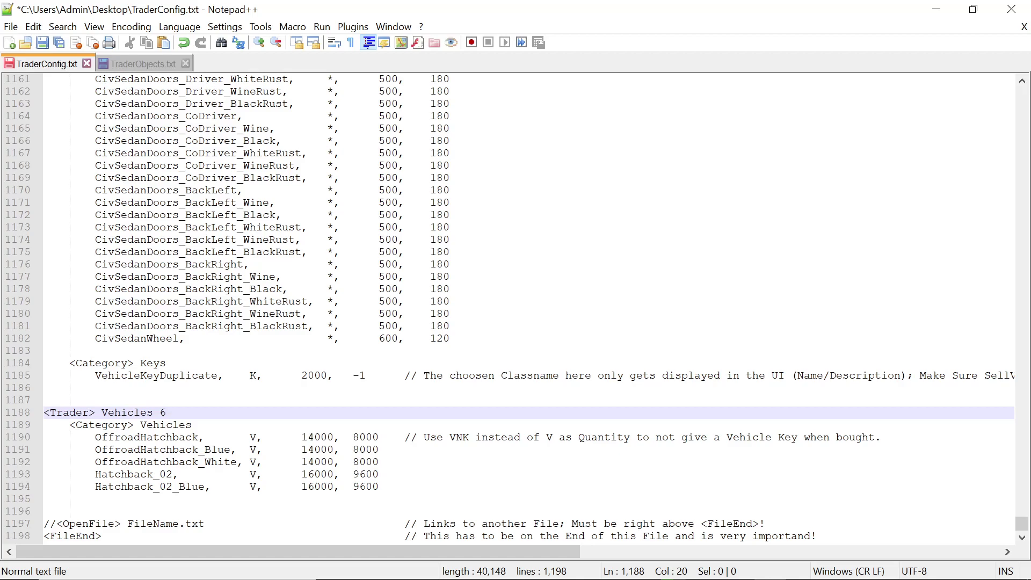
- Add blank lines below the Vehicles 6 block and paste another copy of the Vehicles Trader block at line 1197
left_click(380, 486)
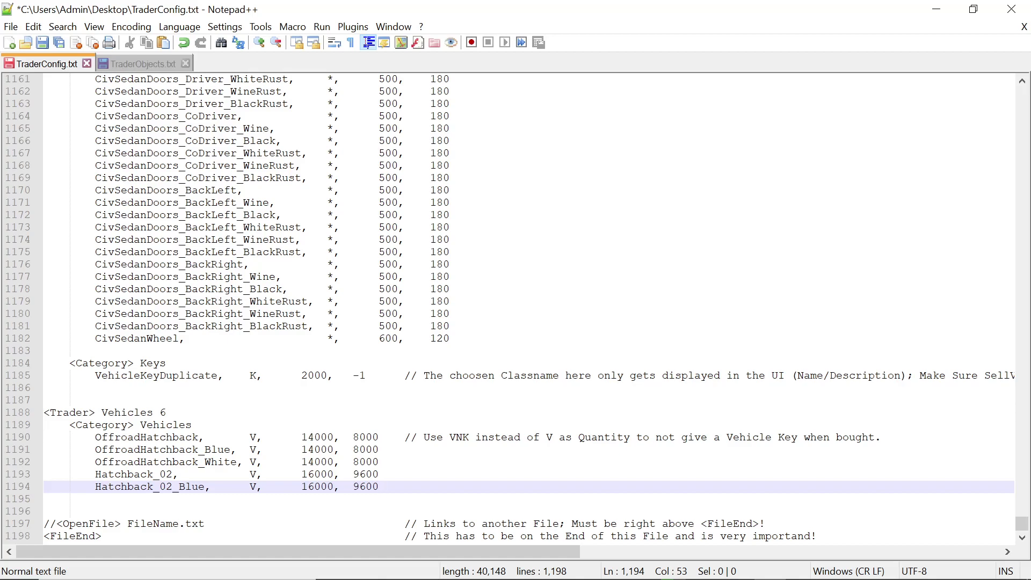
key("Return")
key("Return")
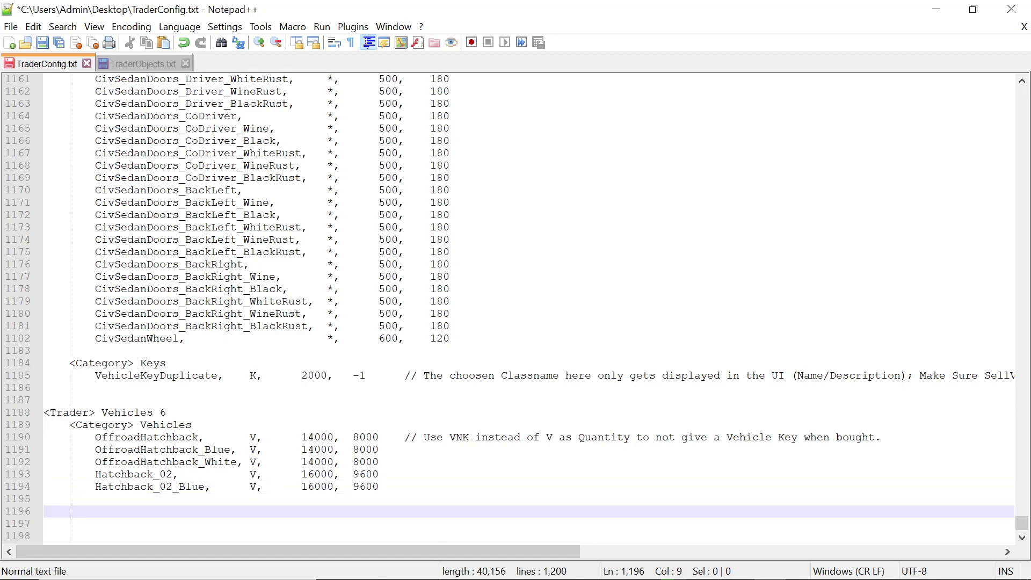
scroll(513, 308, "down", 1)
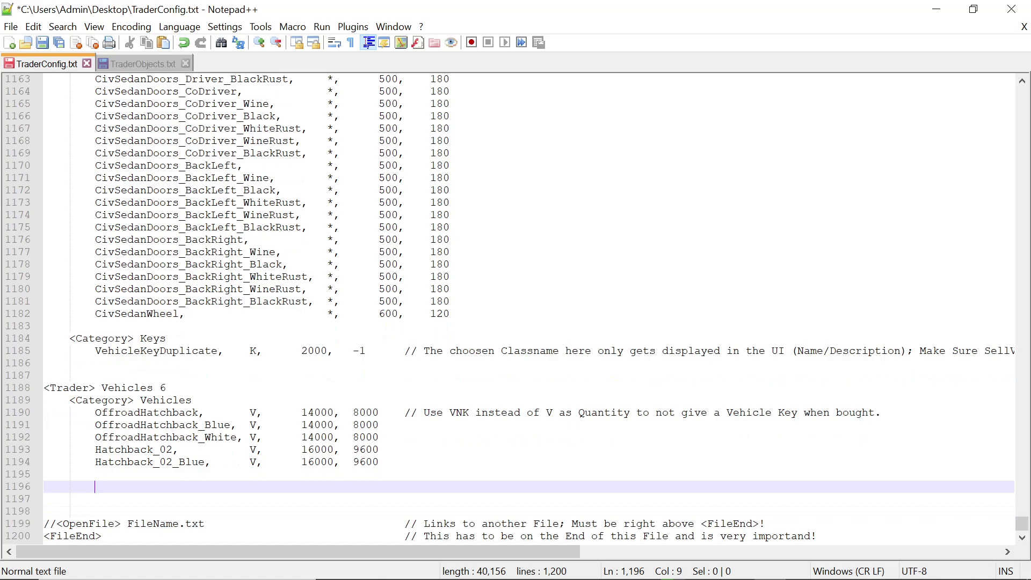
left_click(45, 487)
key("Return")
right_click(45, 497)
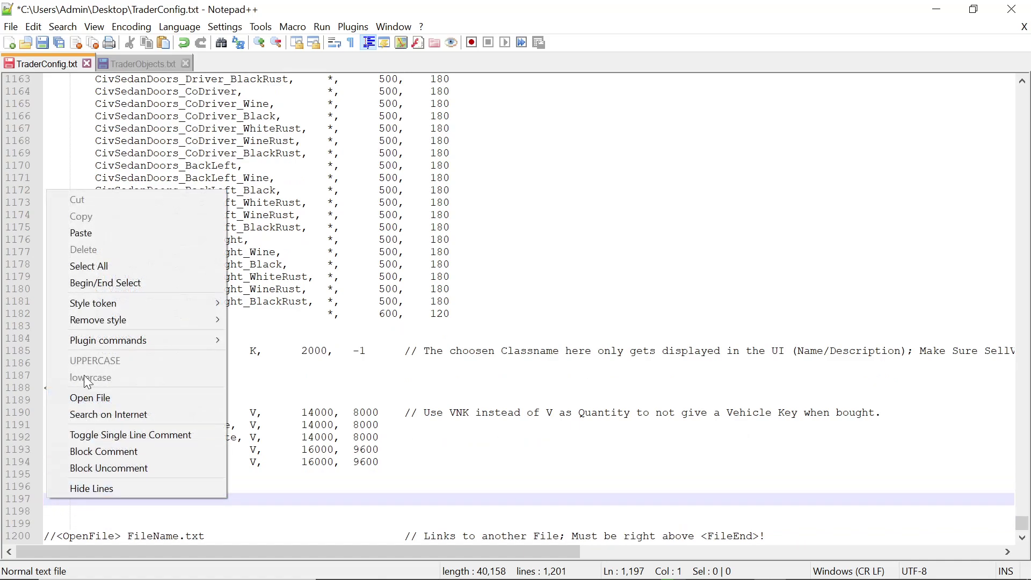
left_click(84, 235)
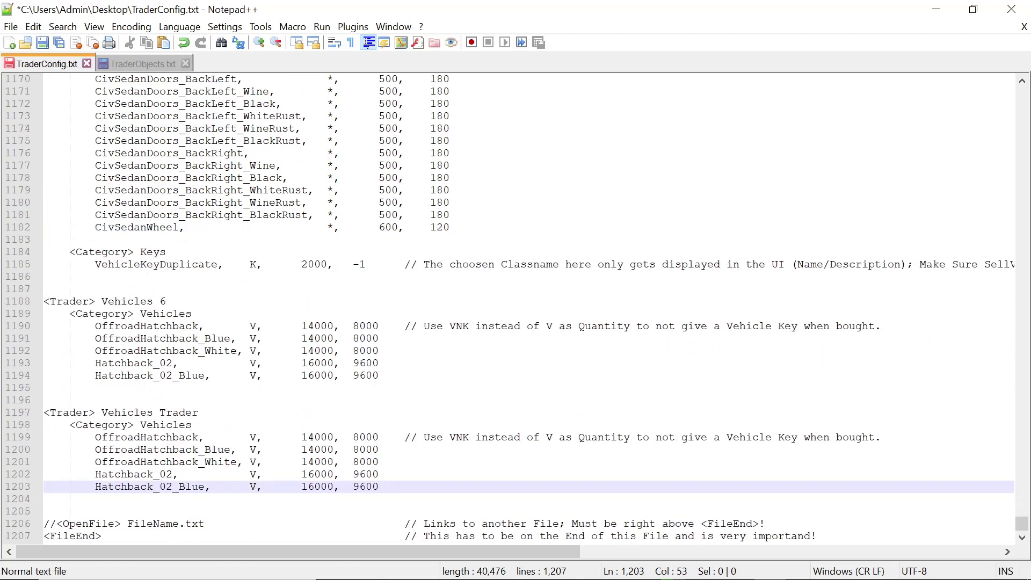
- Copy the Vehicles 6 and Vehicles Trader blocks on lines 1188 to 1203 and delete them from the file
left_click(44, 301)
left_click_drag(44, 301, 405, 486)
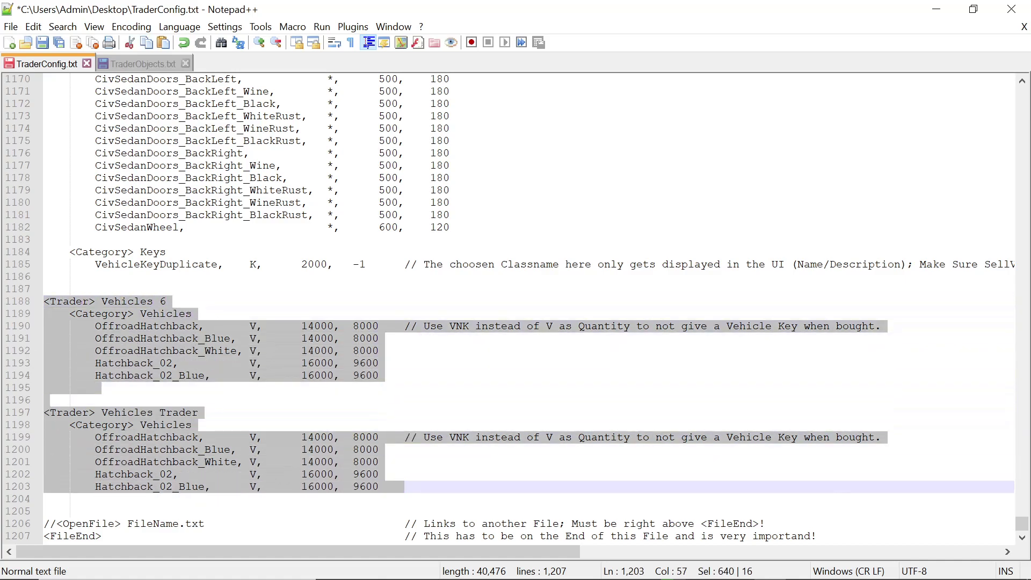
right_click(102, 351)
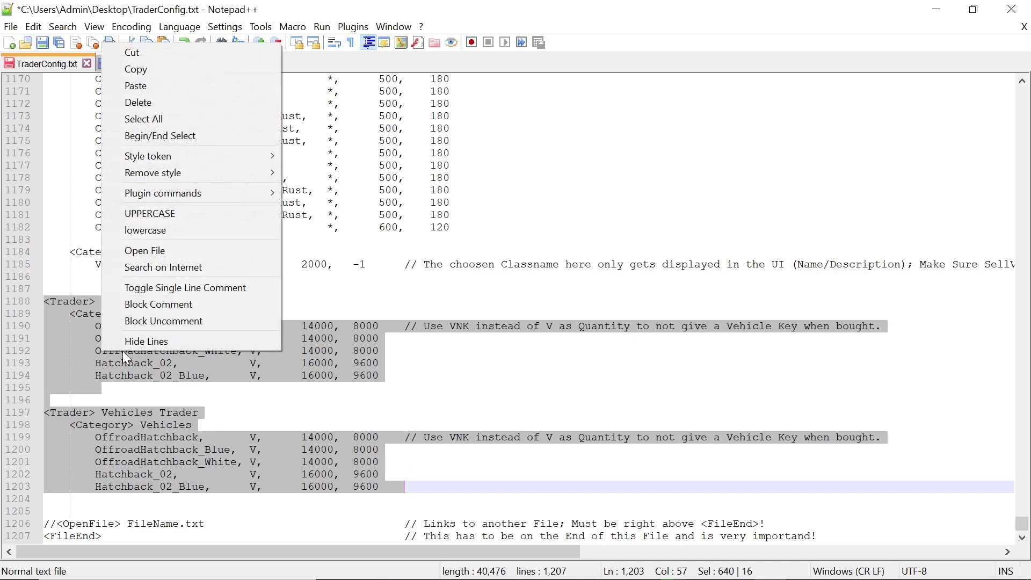
left_click(147, 74)
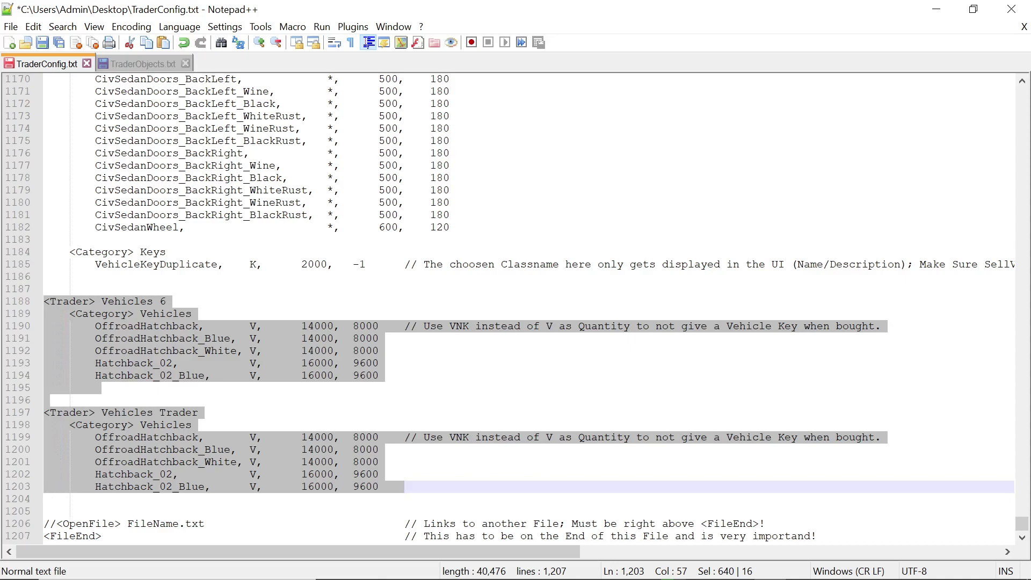
scroll(147, 428, "up", 3)
scroll(153, 409, "down", 3)
left_click_drag(432, 487, 39, 311)
key("Delete")
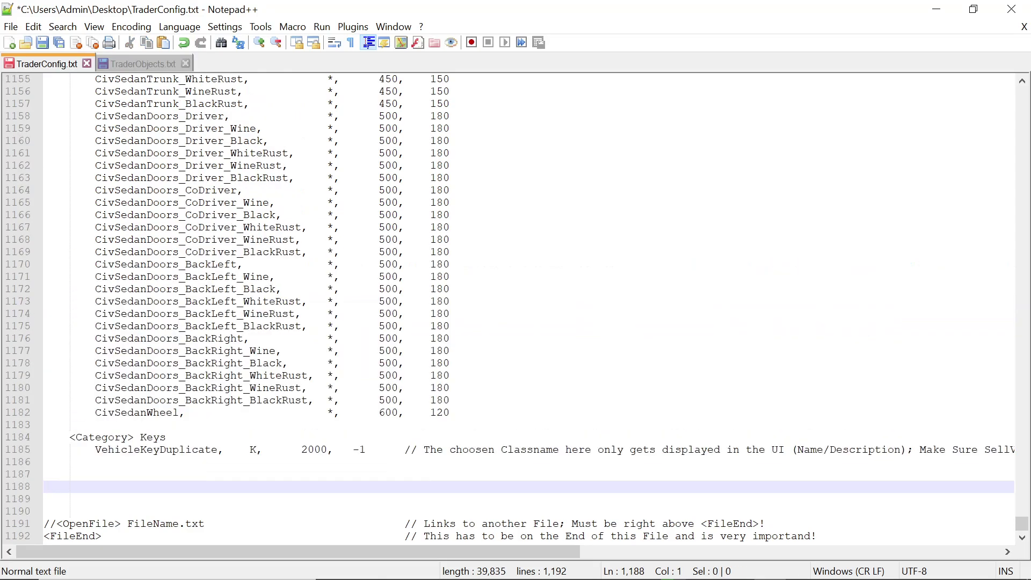
- Copy the start of the Misc Trader section, from its heading on line 118 through the Pliers entry on line 123
scroll(268, 308, "up", 20)
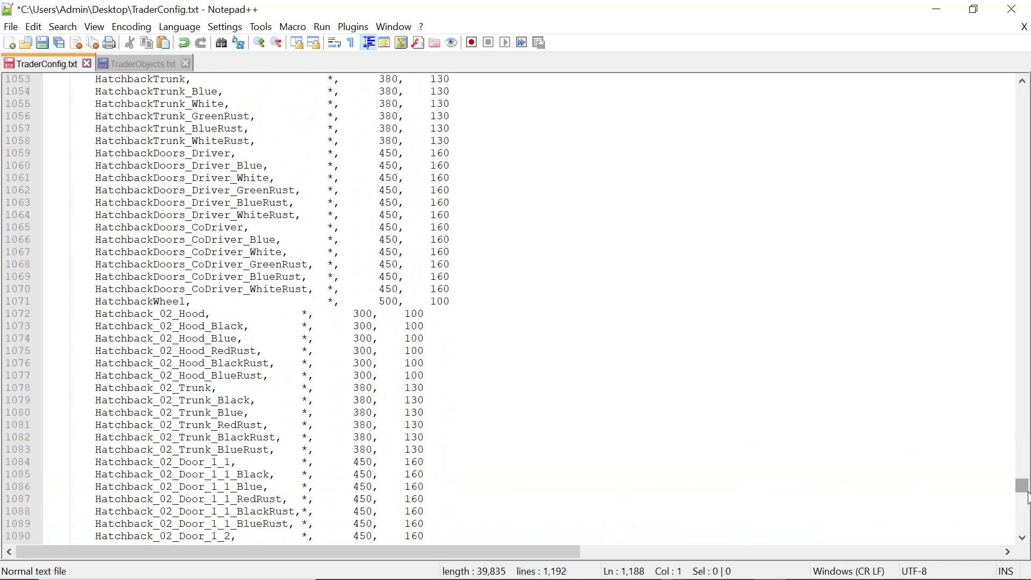
left_click_drag(1022, 494, 1026, 140)
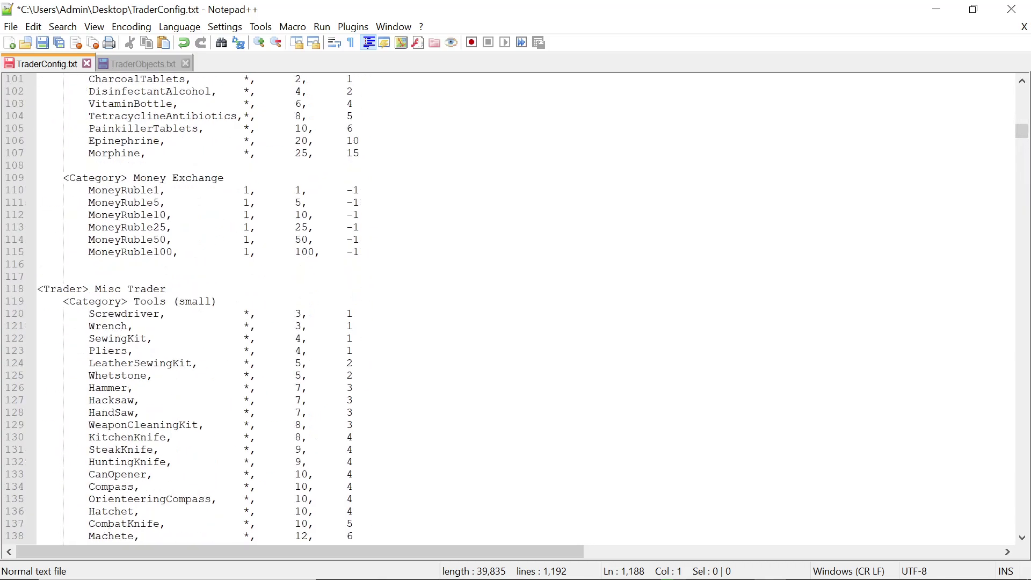
left_click_drag(37, 289, 353, 351)
right_click(208, 333)
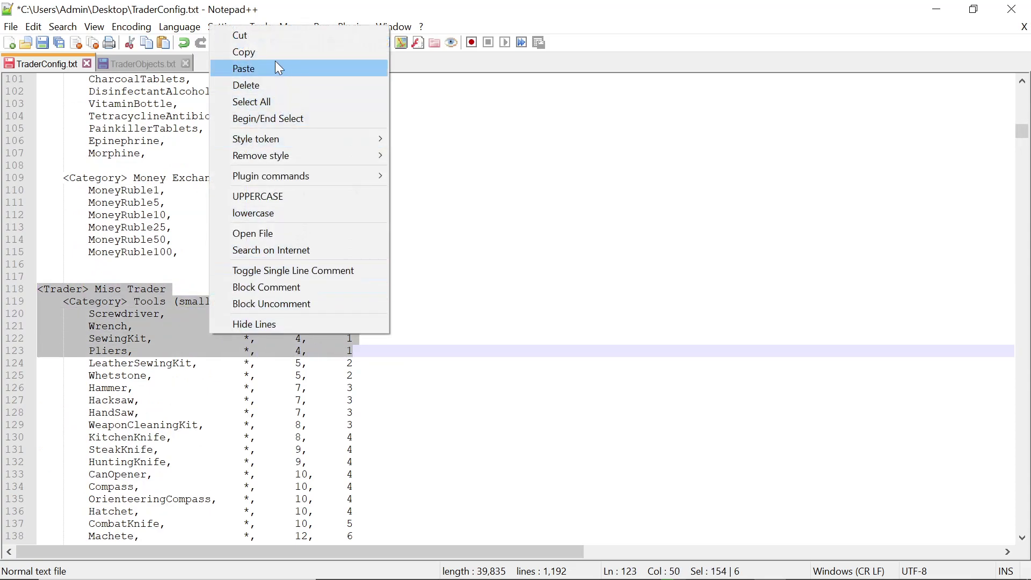
left_click(277, 55)
left_click(361, 227)
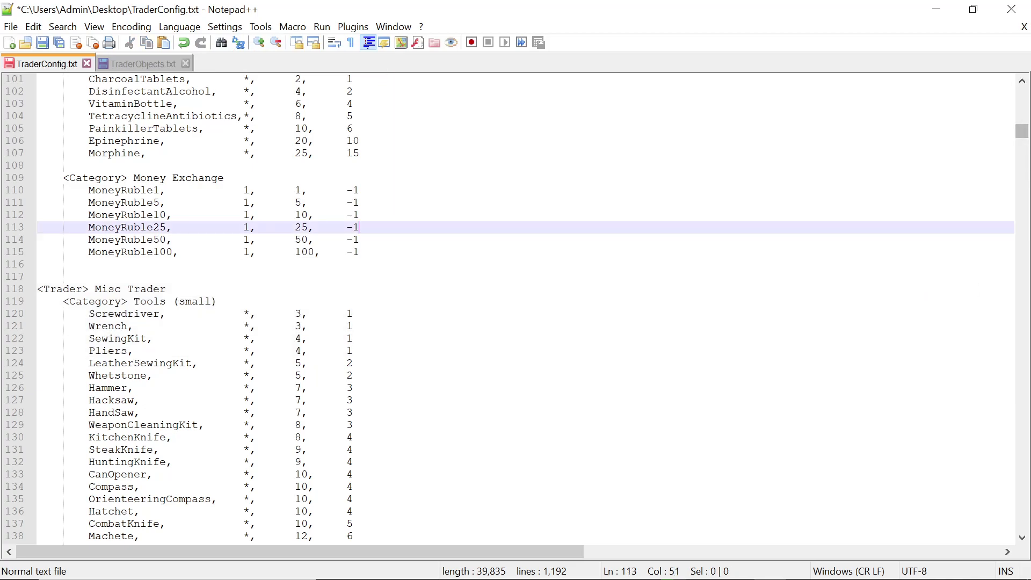
key("shift+Down")
- Paste the copied Misc Trader block at line 1188, below the VehicleKeyDuplicate entry
left_click_drag(1022, 131, 1024, 538)
left_click(215, 487)
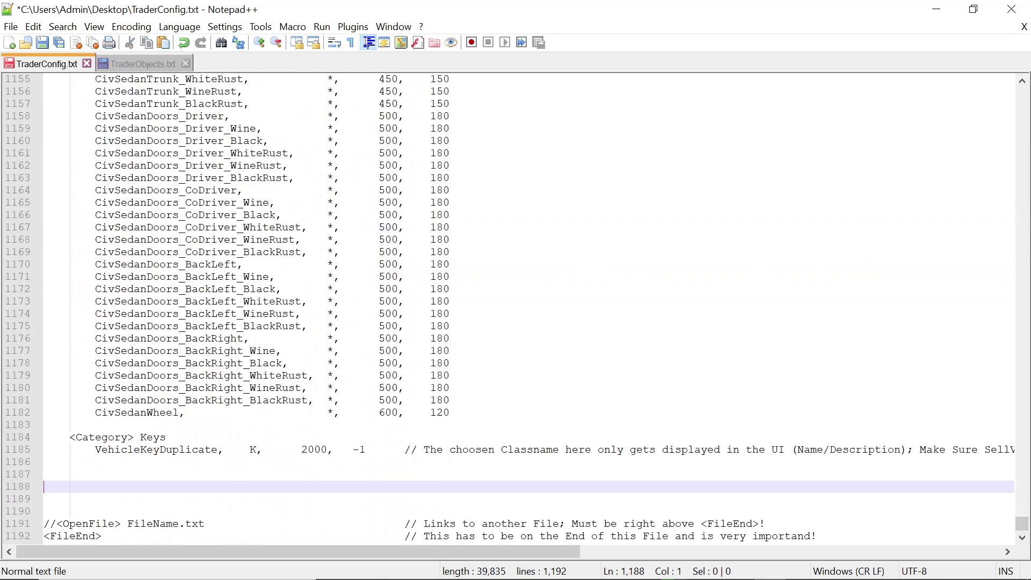
right_click(49, 485)
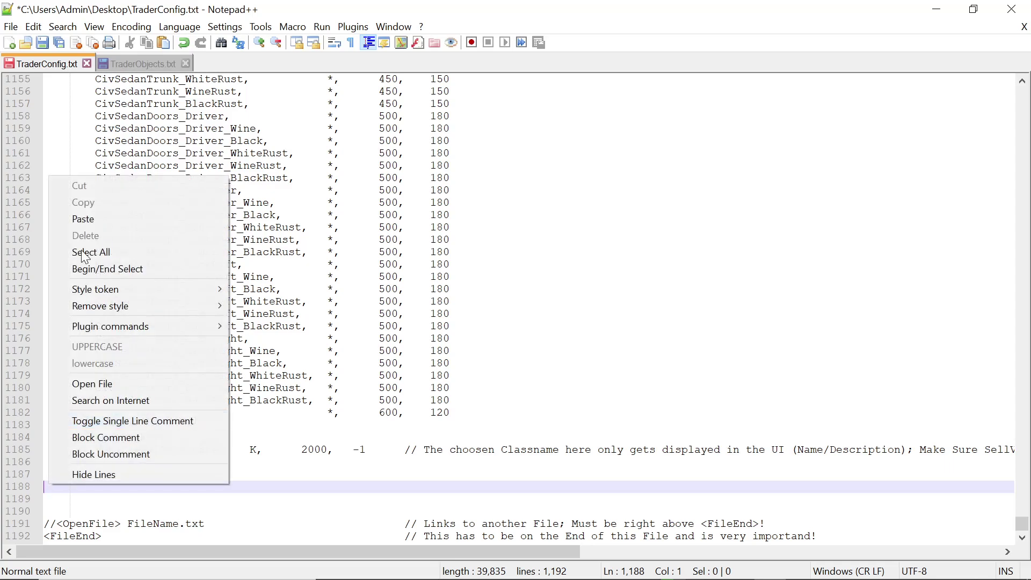
left_click(81, 218)
scroll(516, 307, "down", 2)
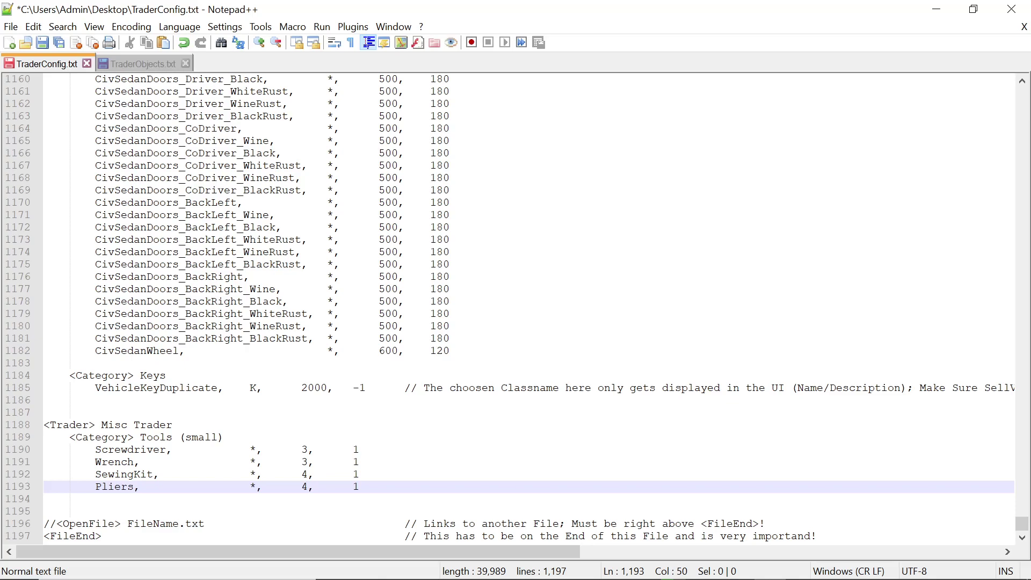
- Add blank lines below the pasted Misc Trader block and paste a second copy at line 1195
key("Return")
key("Return")
scroll(516, 307, "down", 1)
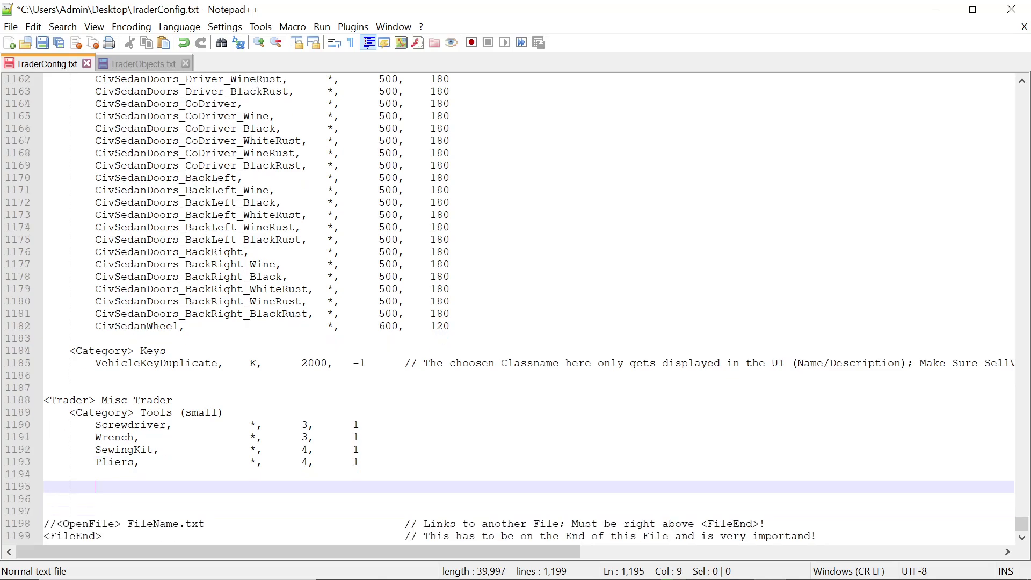
left_click(46, 486)
right_click(46, 486)
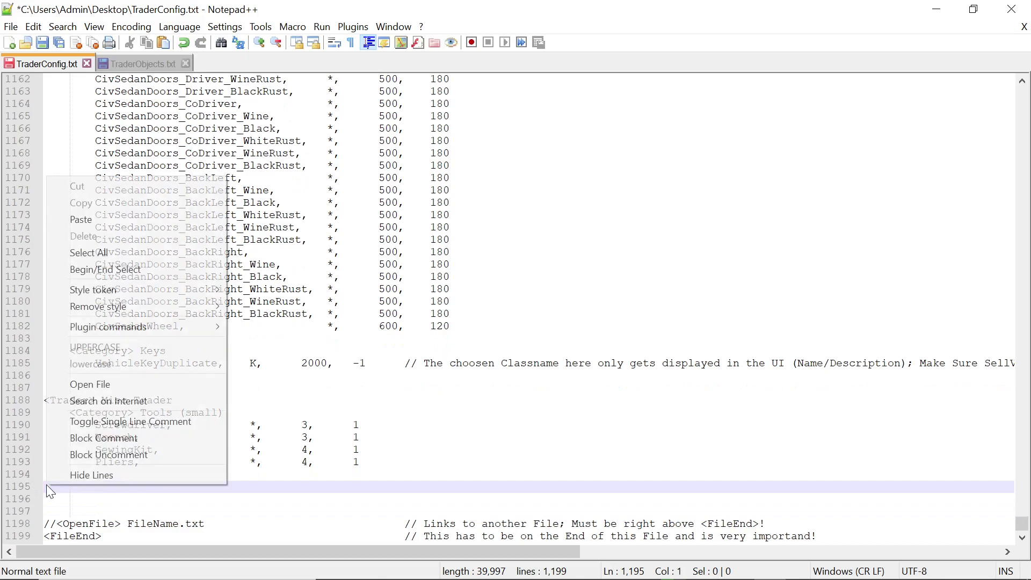
left_click(103, 222)
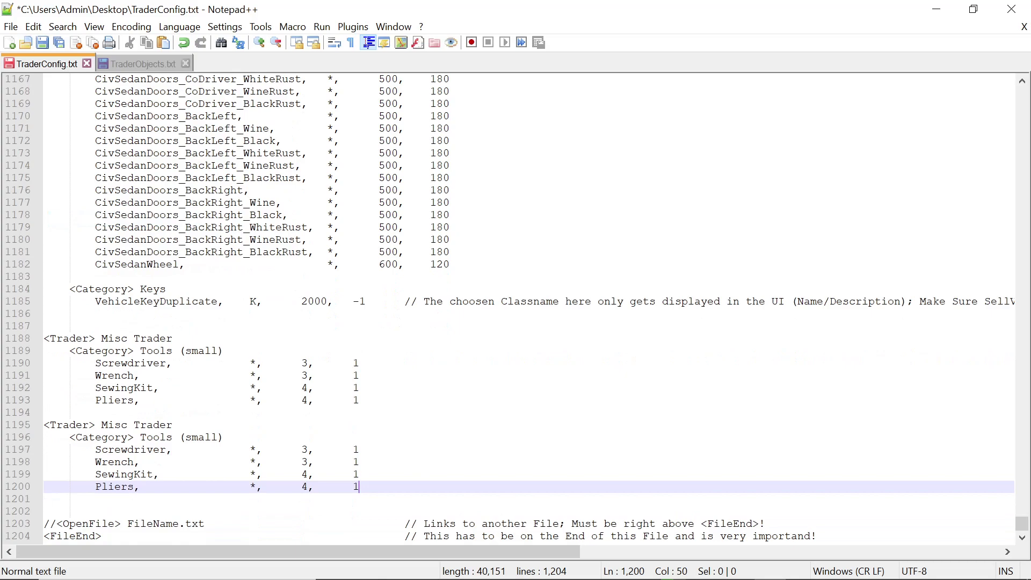
- Copy both pasted Misc Trader blocks, add blank lines below them and paste the pair at line 1203
left_click_drag(44, 338, 379, 486)
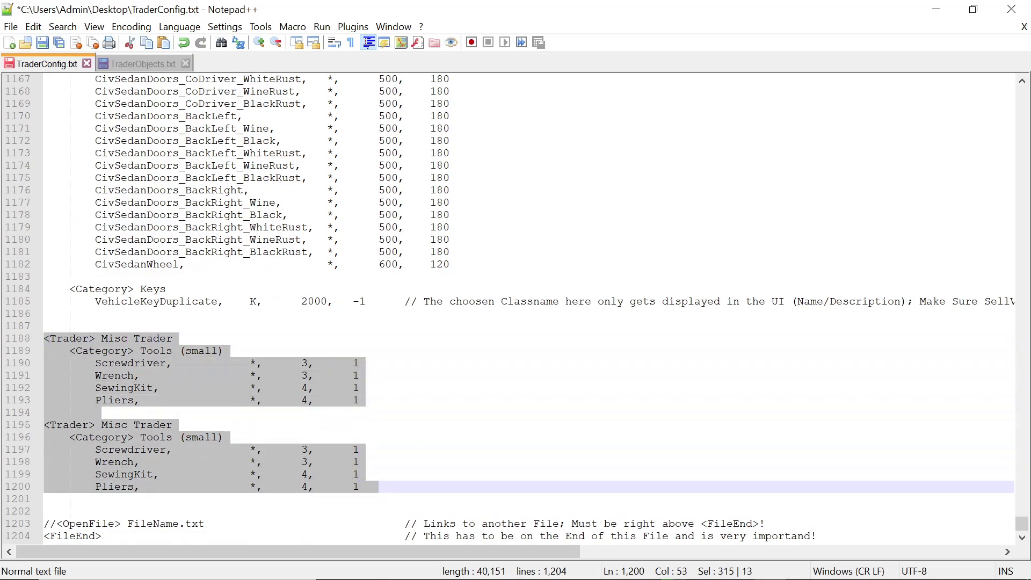
right_click(130, 465)
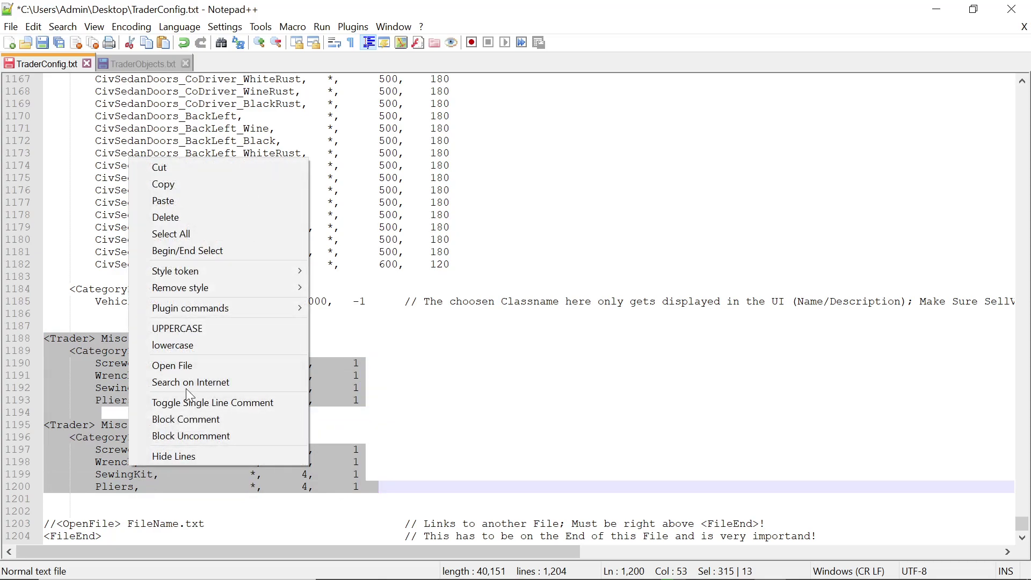
left_click(198, 186)
left_click(419, 487)
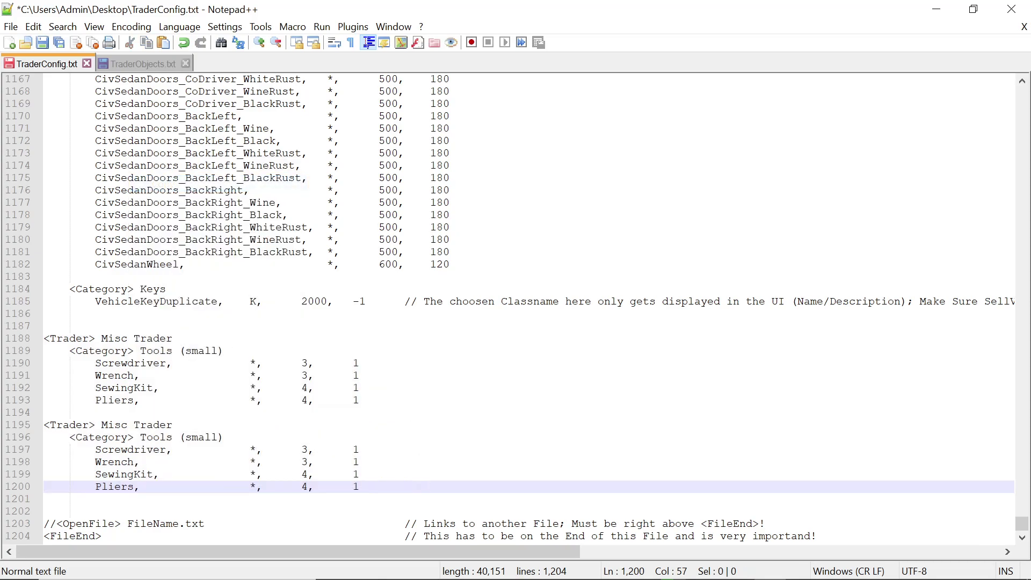
key("Return")
key("Return")
key("Return")
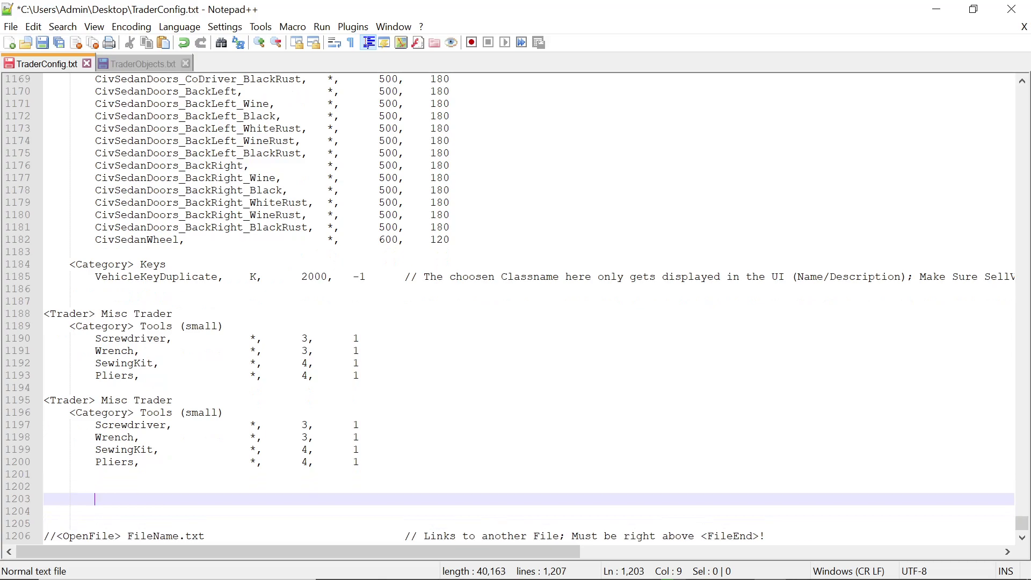
key("Home")
right_click(45, 499)
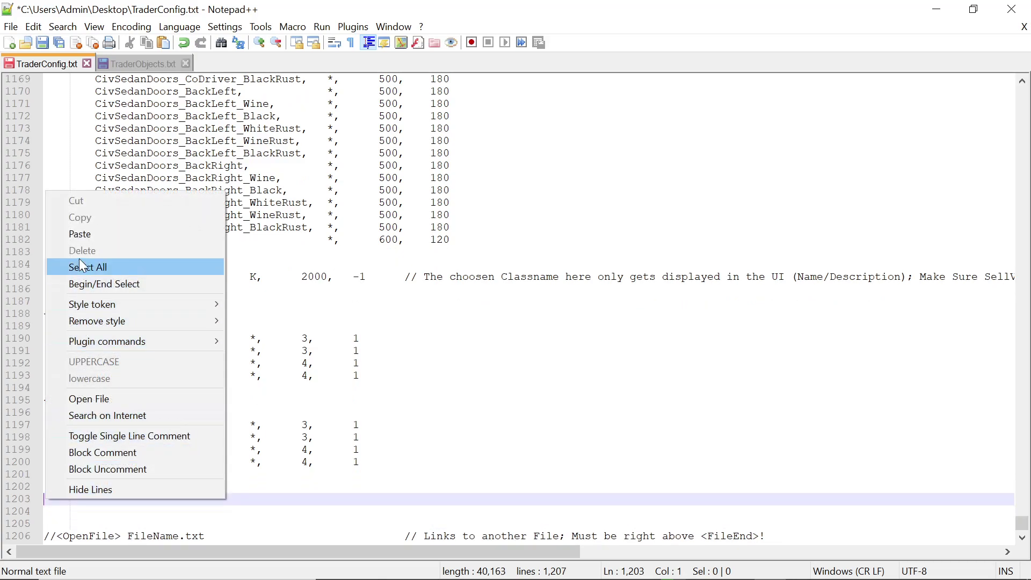
left_click(79, 235)
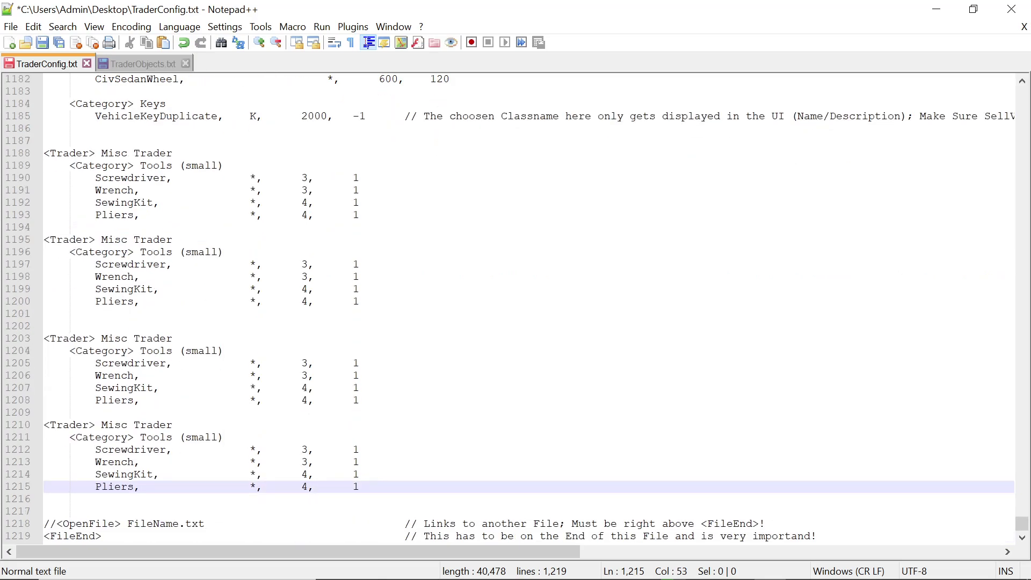
- Copy all four Misc Trader blocks on lines 1188 to 1215, add blank lines below and paste them at line 1218
left_click_drag(44, 153, 359, 486)
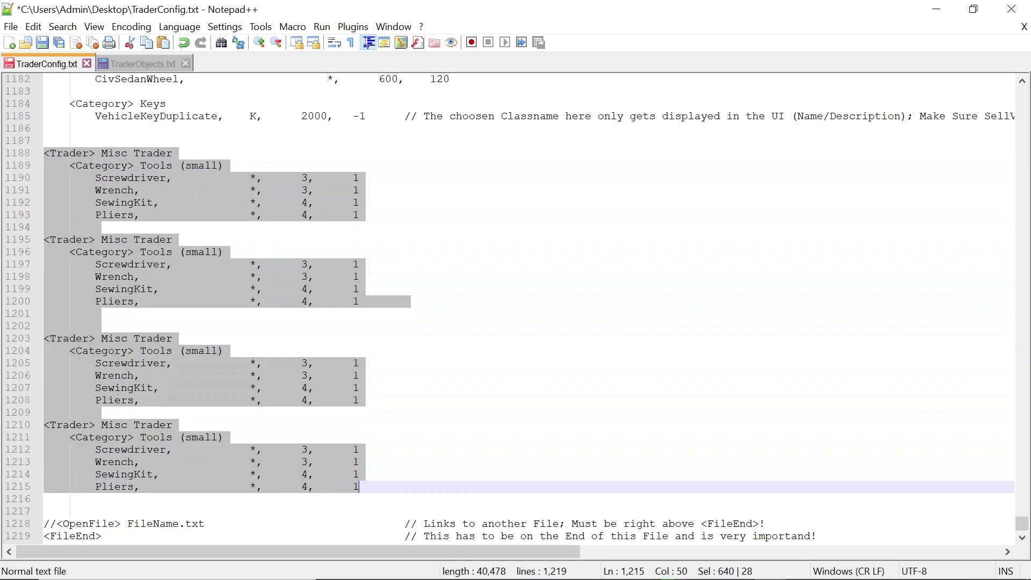
right_click(126, 349)
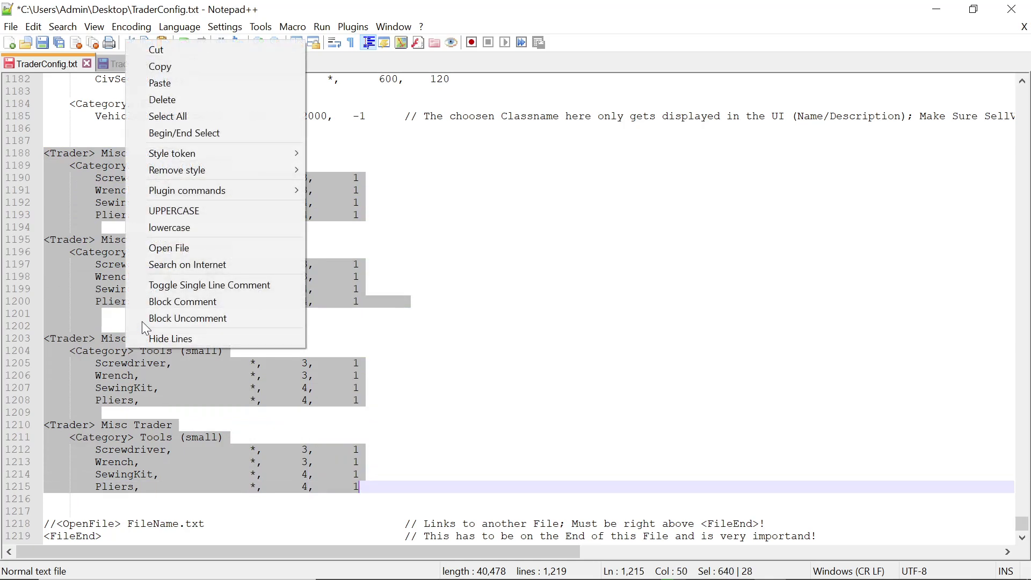
left_click(155, 67)
left_click(402, 485)
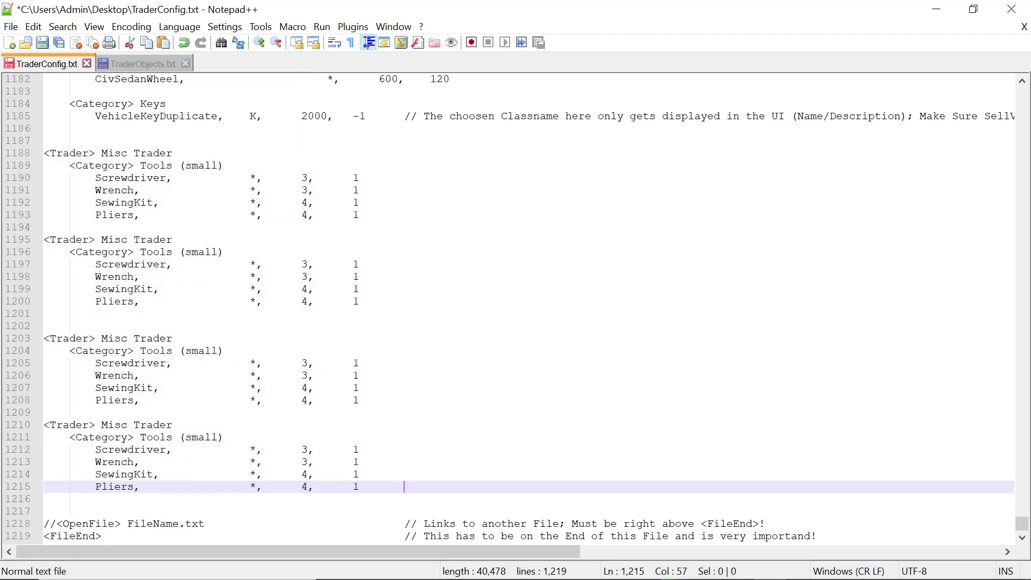
key("Return")
key("Return")
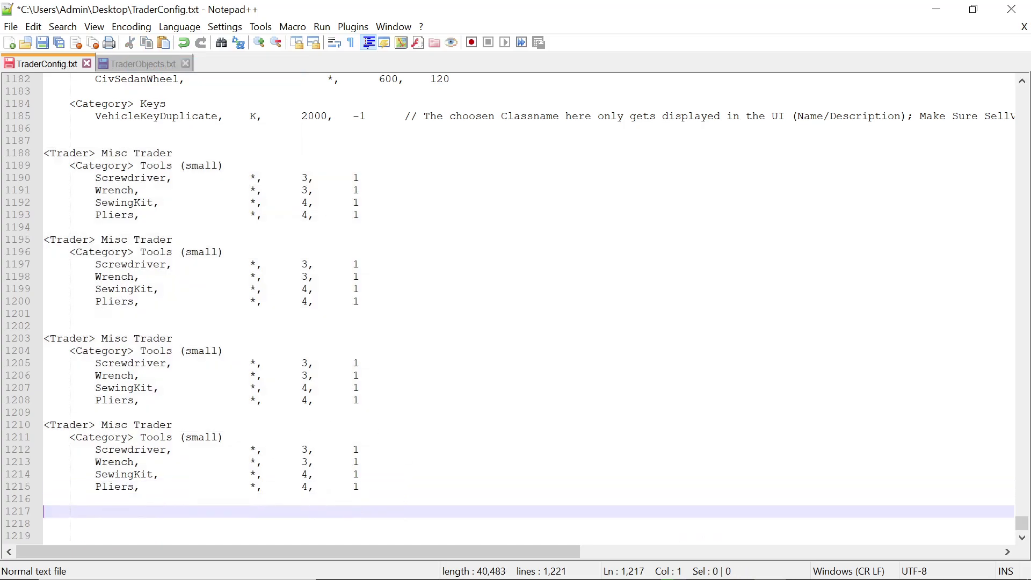
key("Return")
scroll(516, 307, "down", 1)
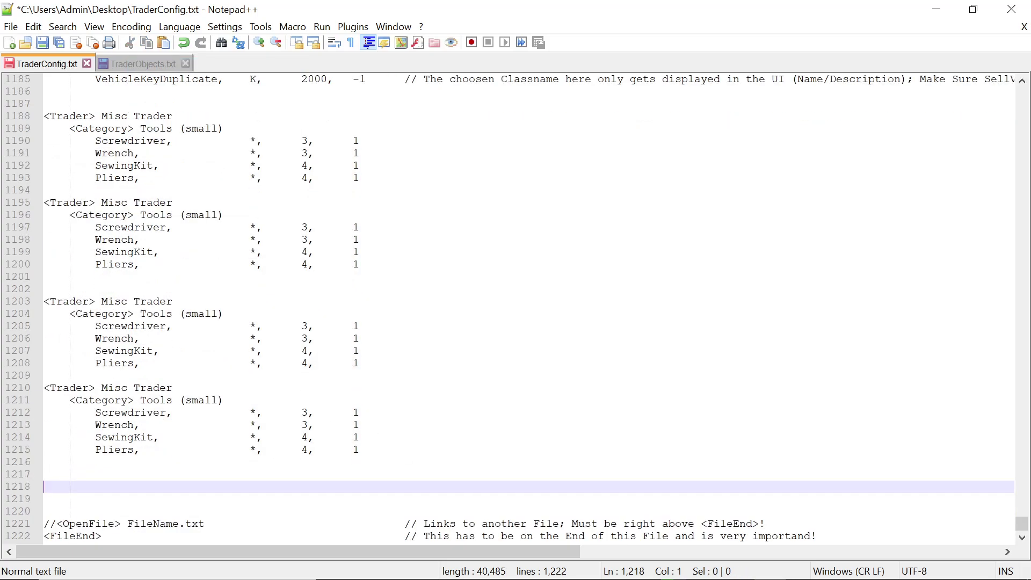
right_click(46, 486)
left_click(80, 224)
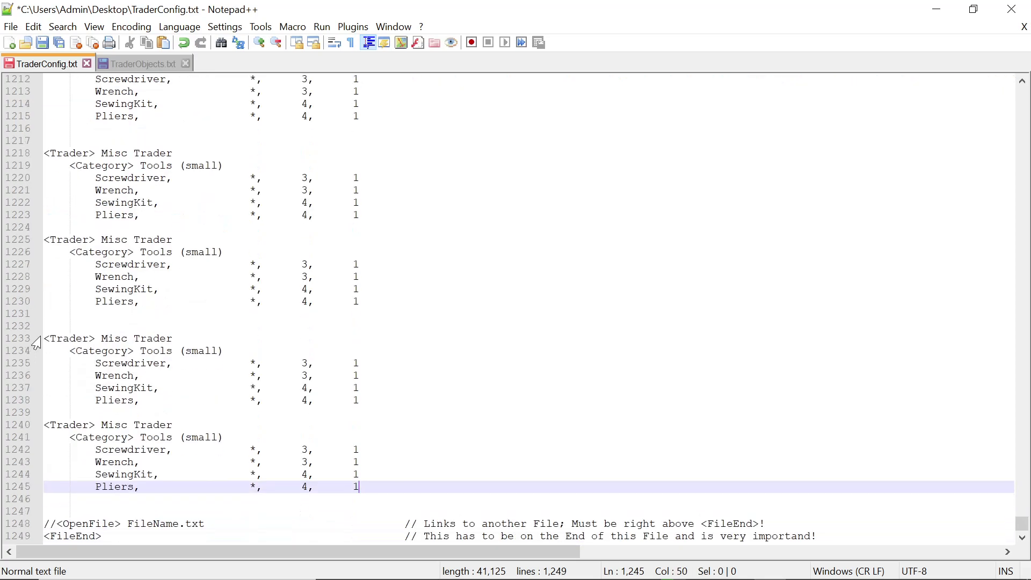
- Copy the last two Misc Trader blocks on lines 1233 to 1245, add blank lines below and paste them at line 1248
left_click_drag(44, 339, 397, 493)
right_click(134, 457)
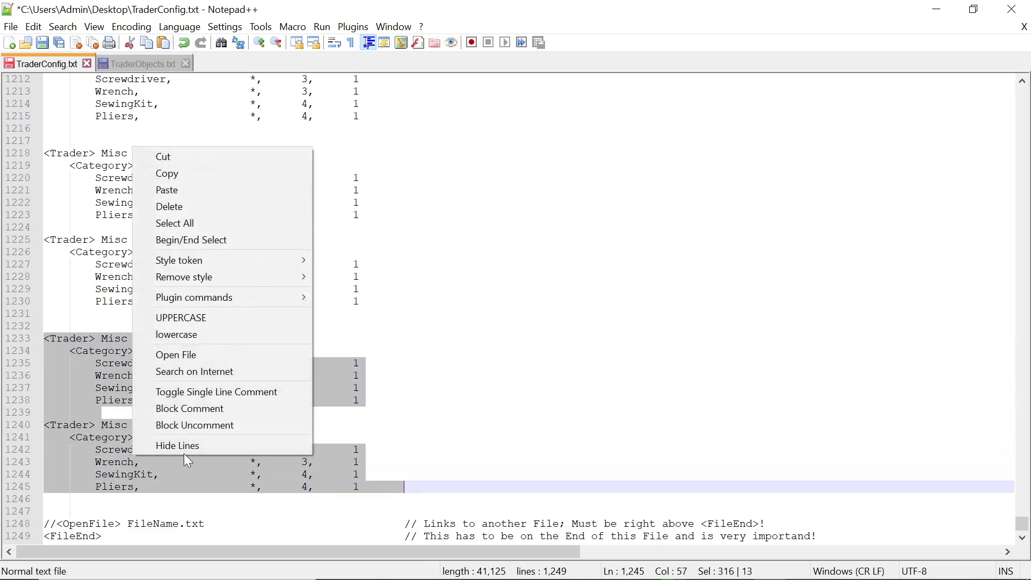
left_click(164, 173)
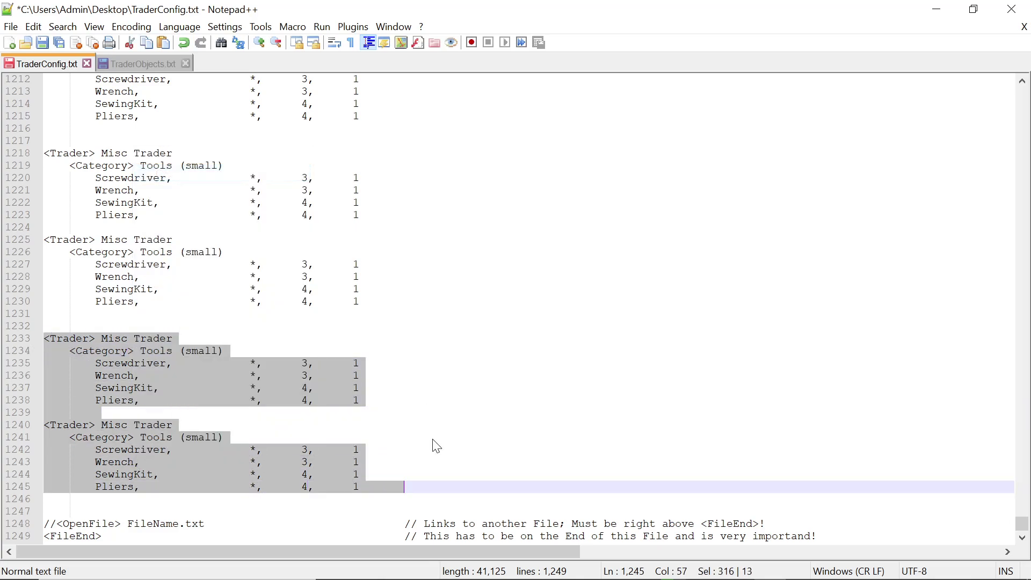
left_click(404, 487)
key("Return")
key("Return")
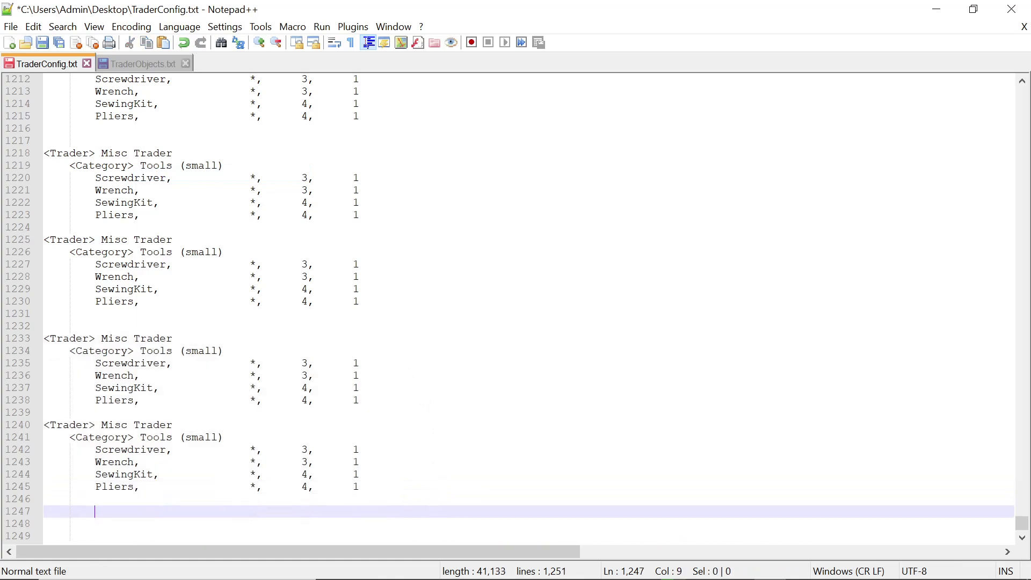
key("Return")
key("Home")
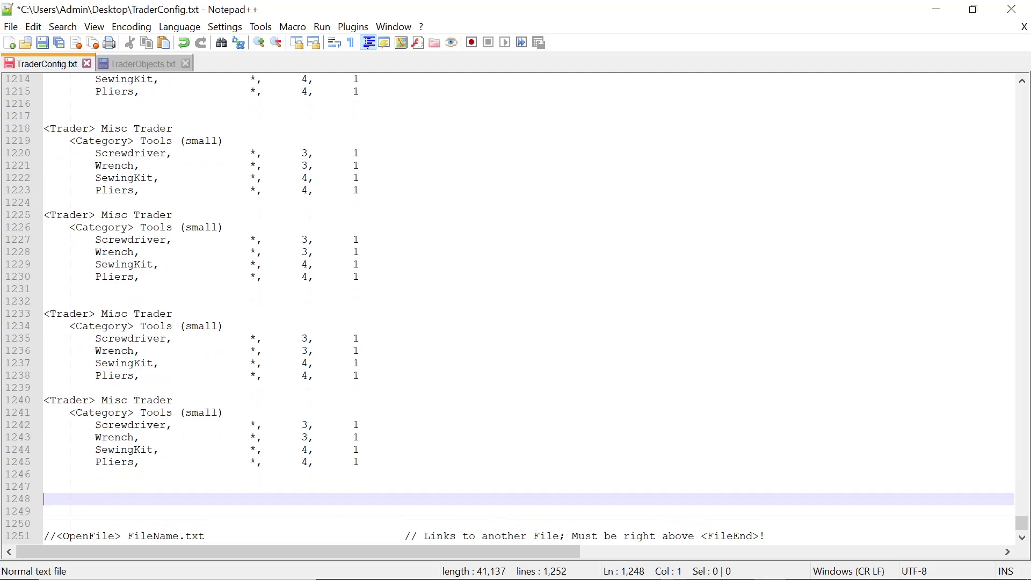
right_click(47, 497)
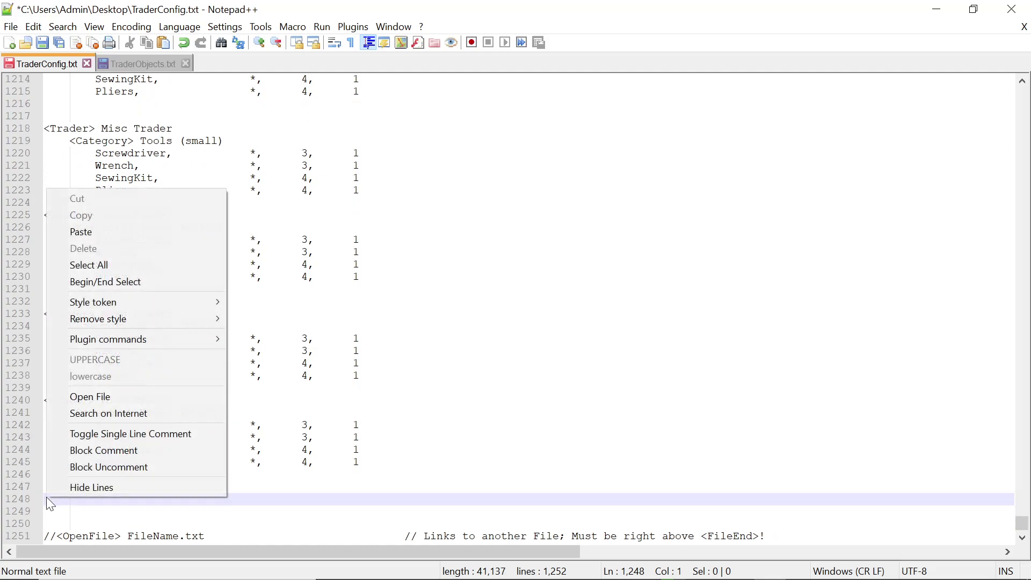
left_click(88, 230)
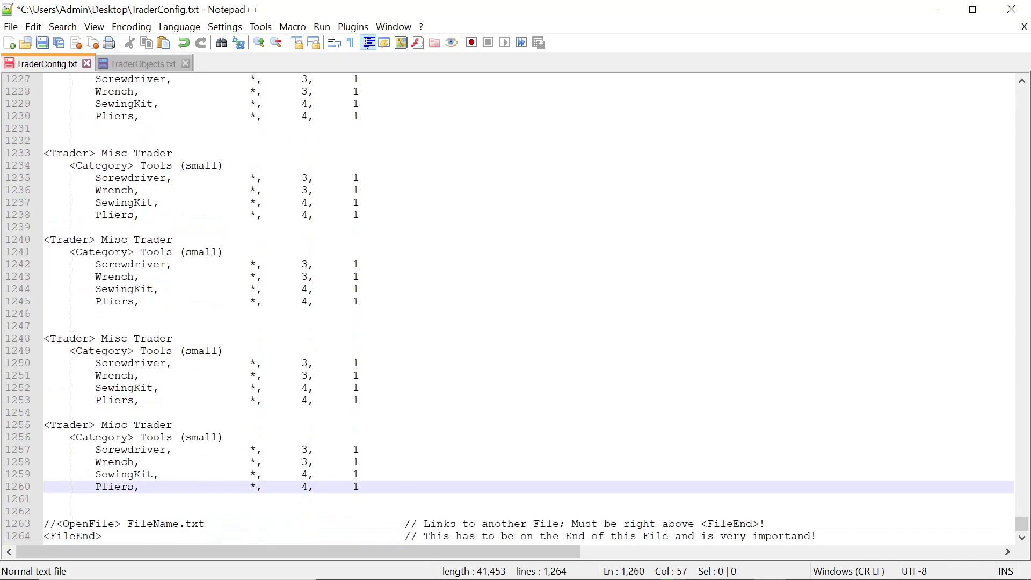
scroll(511, 307, "up", 19)
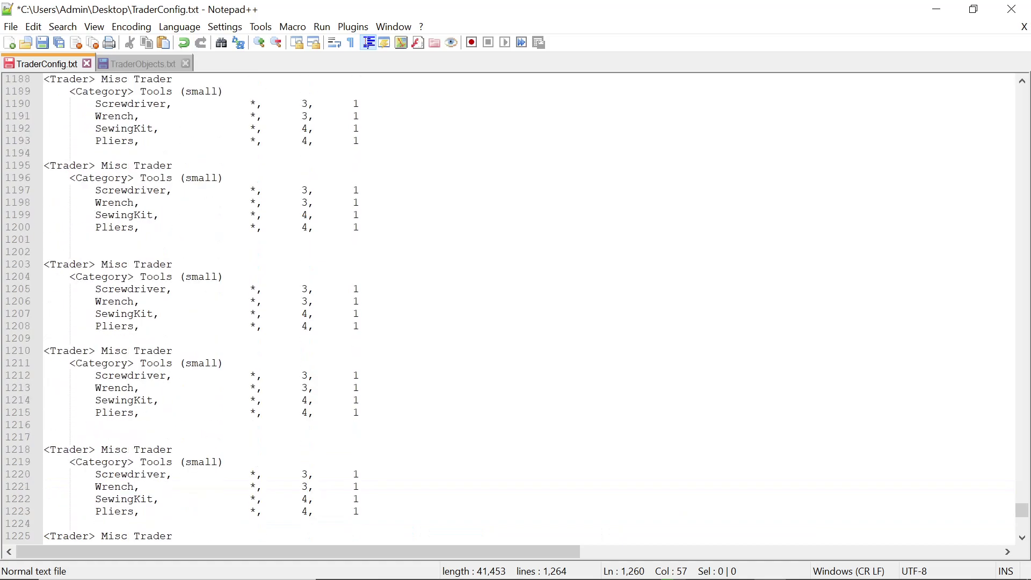
scroll(510, 308, "up", 20)
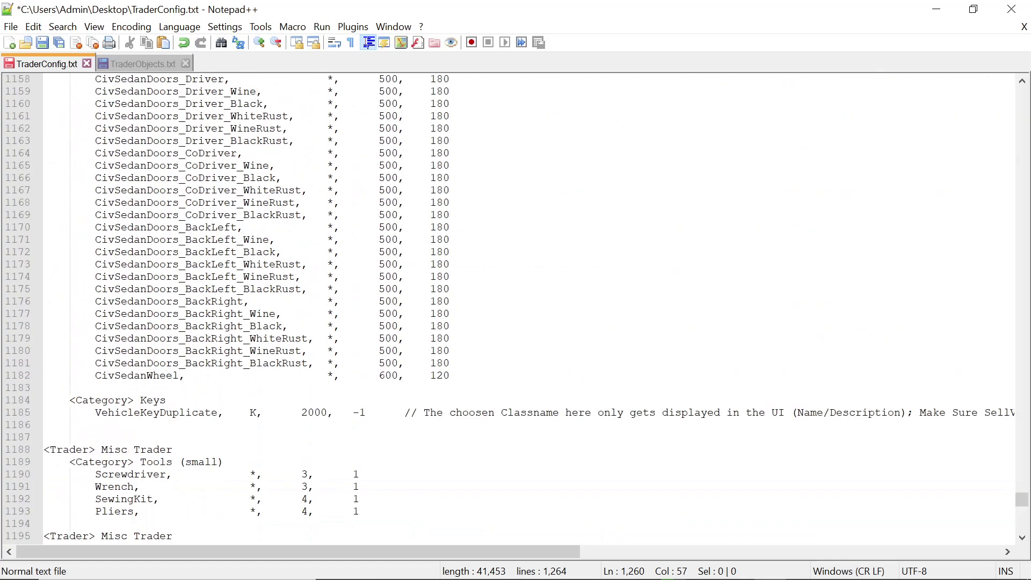
scroll(510, 308, "up", 20)
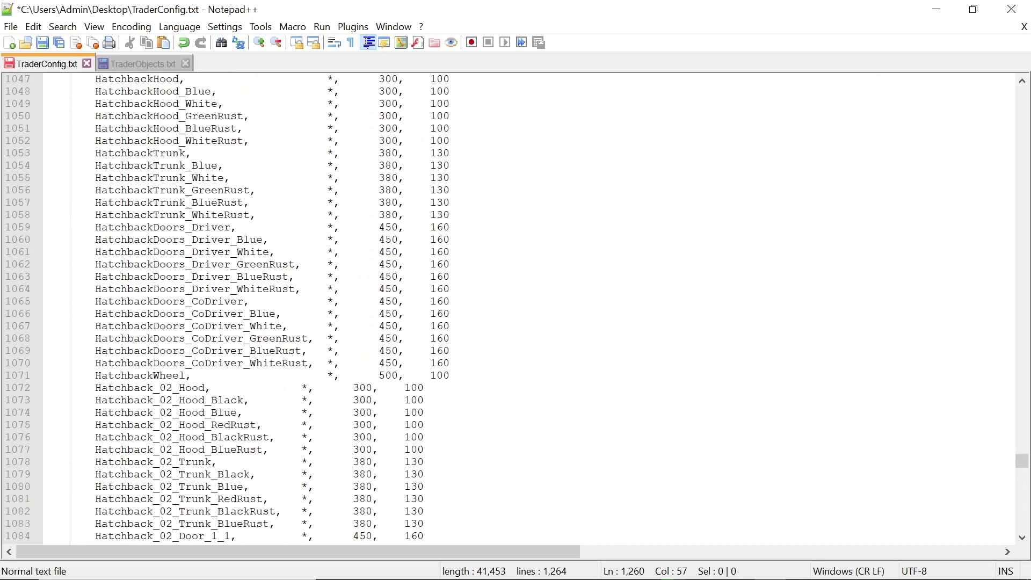
- Copy the Vehicles Trader header, its Vehicles category and the entries through Hatchback_02_Black on lines 1024 to 1031
scroll(510, 308, "up", 8)
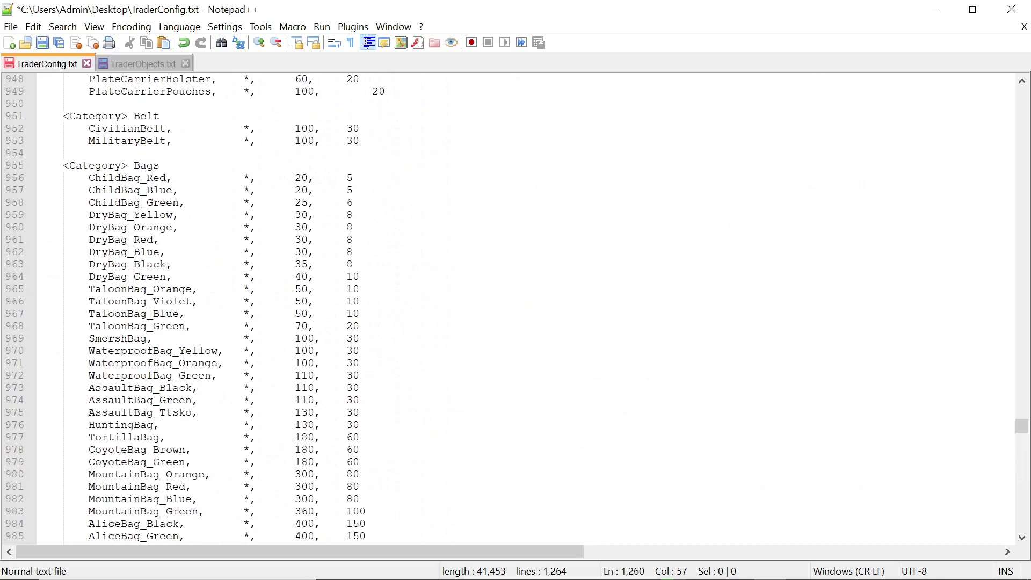
scroll(510, 308, "down", 20)
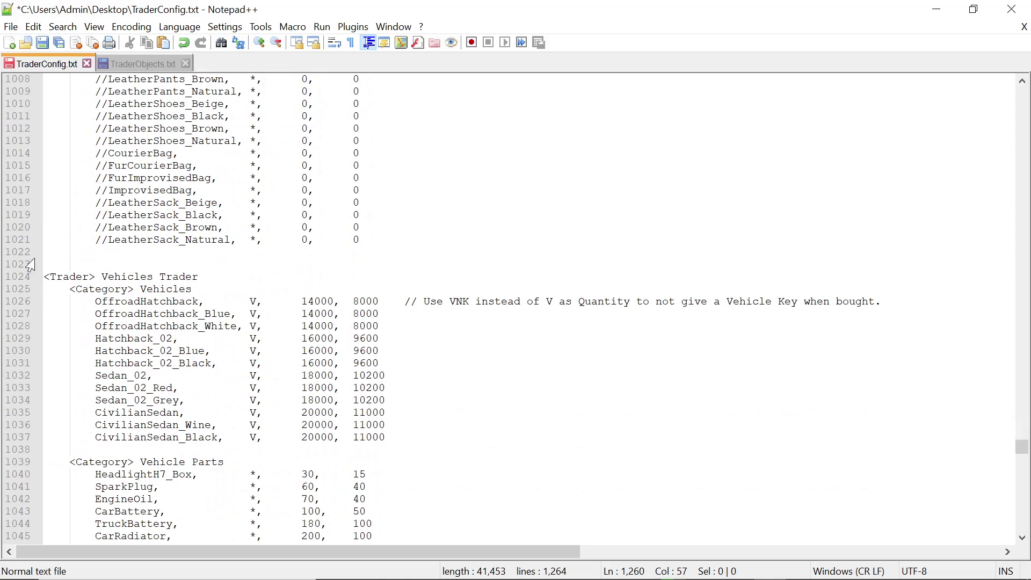
left_click_drag(44, 276, 379, 363)
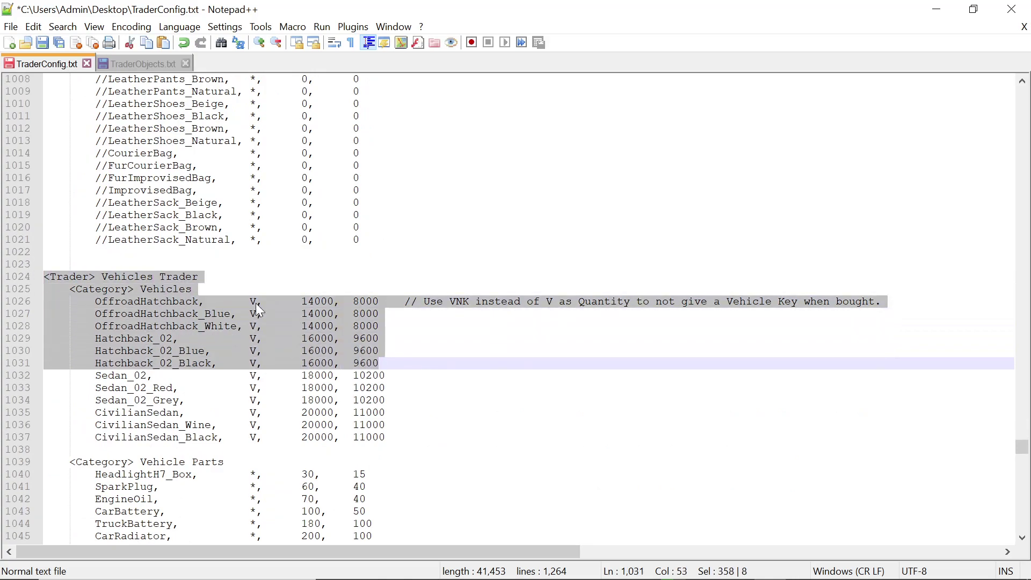
right_click(101, 300)
left_click(172, 300)
key("Right")
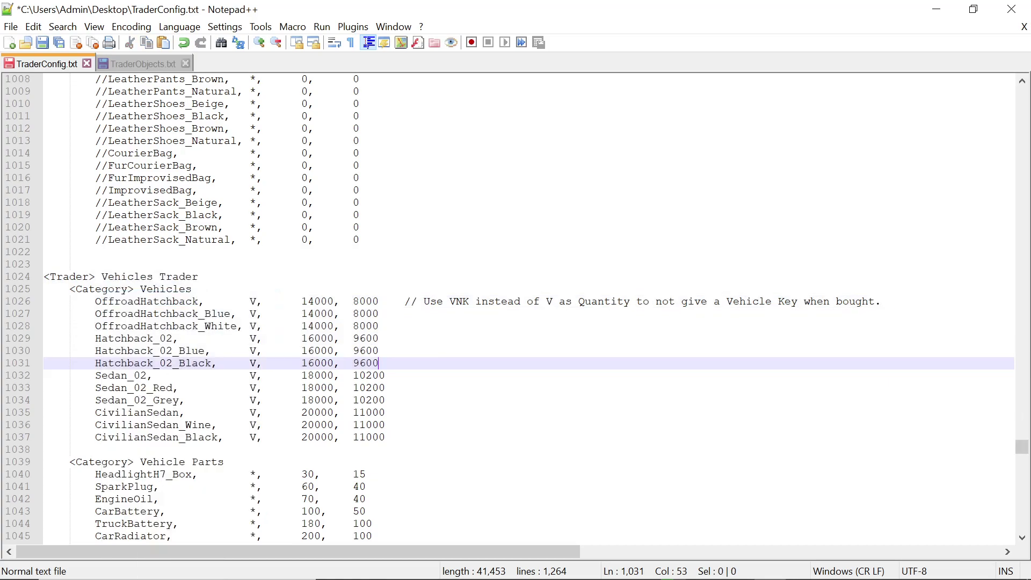
- Add blank lines below the last Misc Trader block and paste the copied Vehicles Trader block at line 1263
left_click(1022, 436)
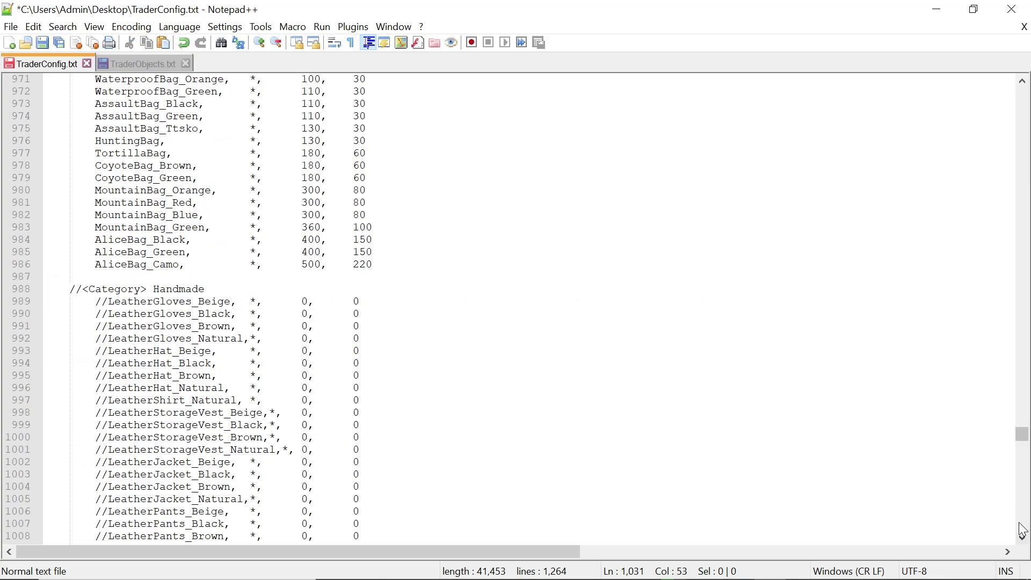
left_click(1023, 532)
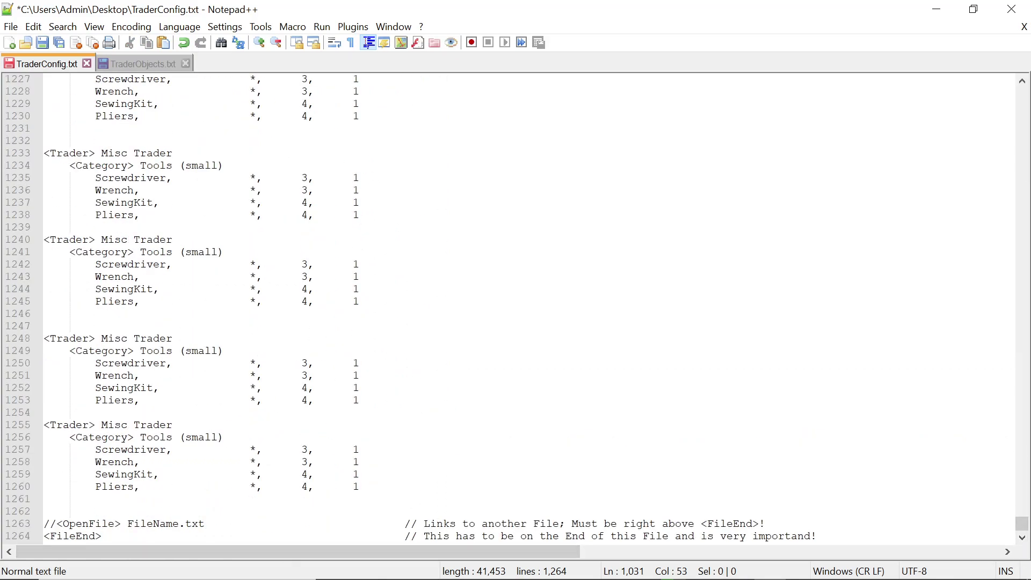
left_click(65, 499)
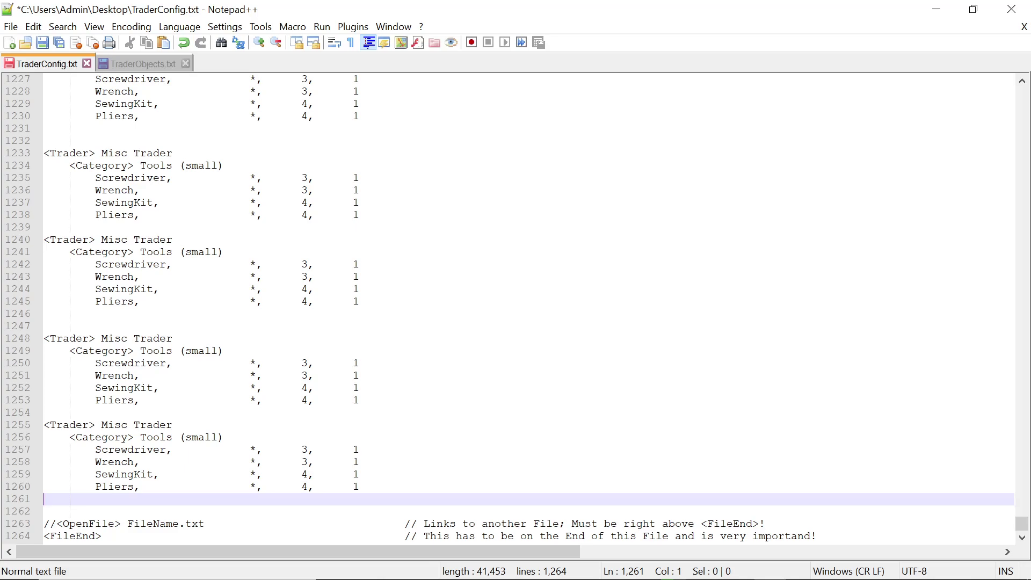
key("Return")
key("Return")
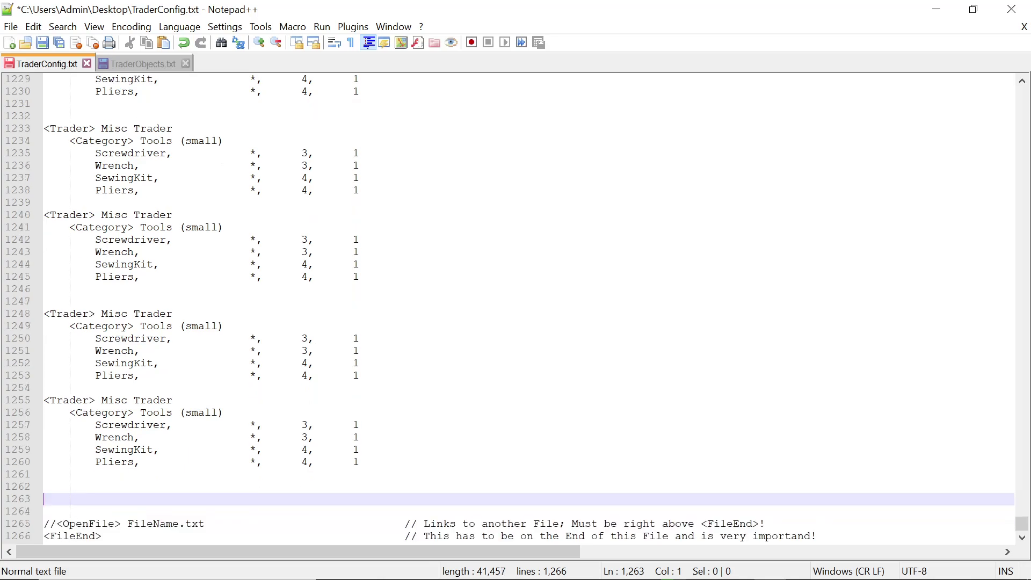
key("Return")
key("Up")
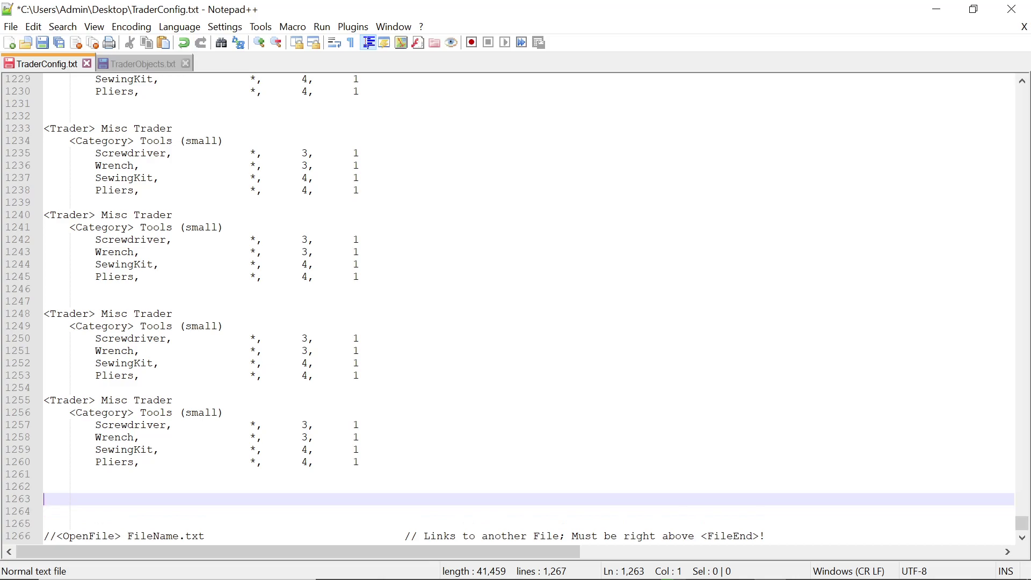
right_click(48, 500)
left_click(88, 236)
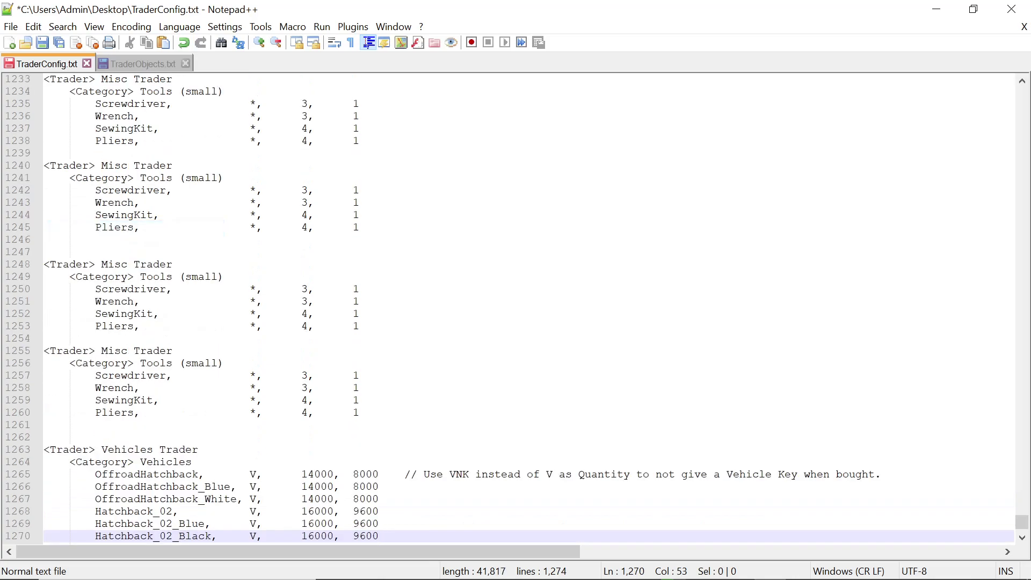
- Add blank lines below the pasted Vehicles Trader block and paste a second copy at line 1273
scroll(516, 308, "down", 2)
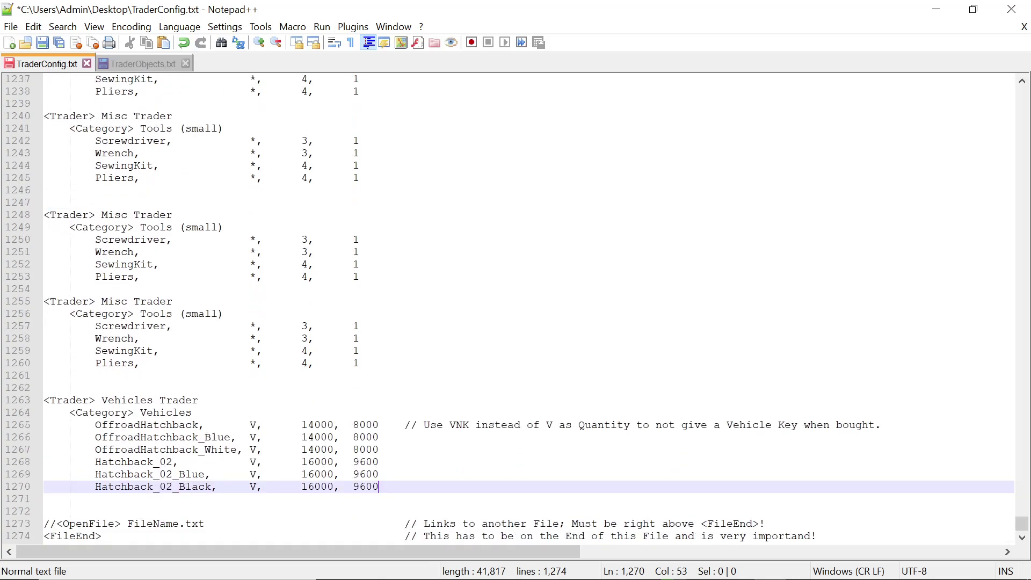
key("Return")
key("Return")
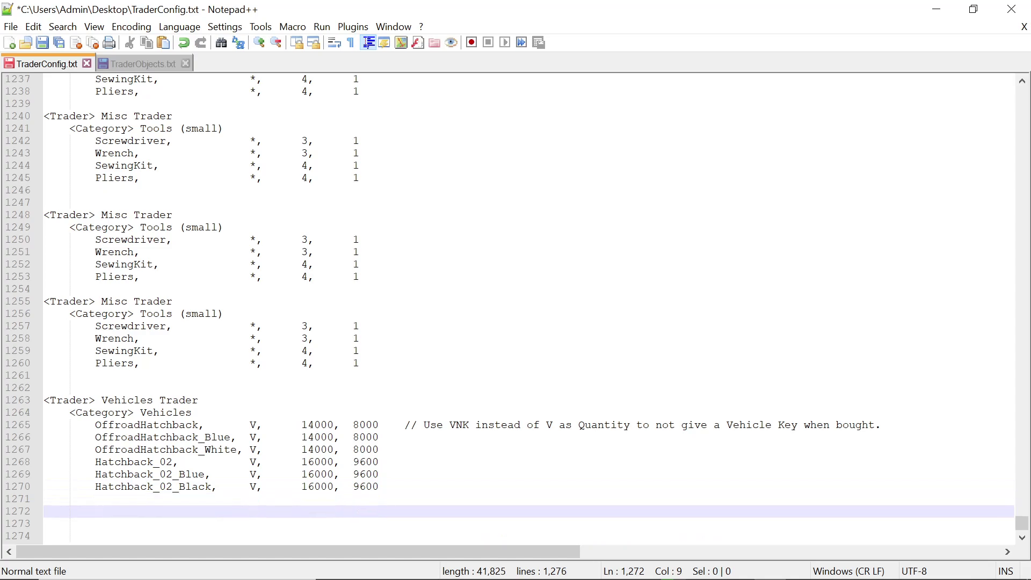
key("Return")
scroll(516, 309, "down", 1)
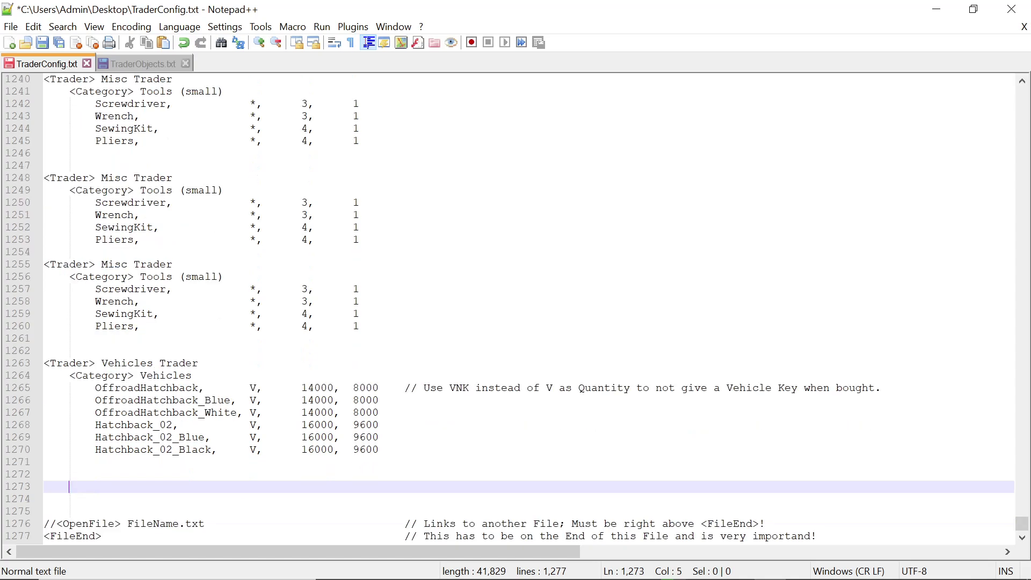
right_click(47, 491)
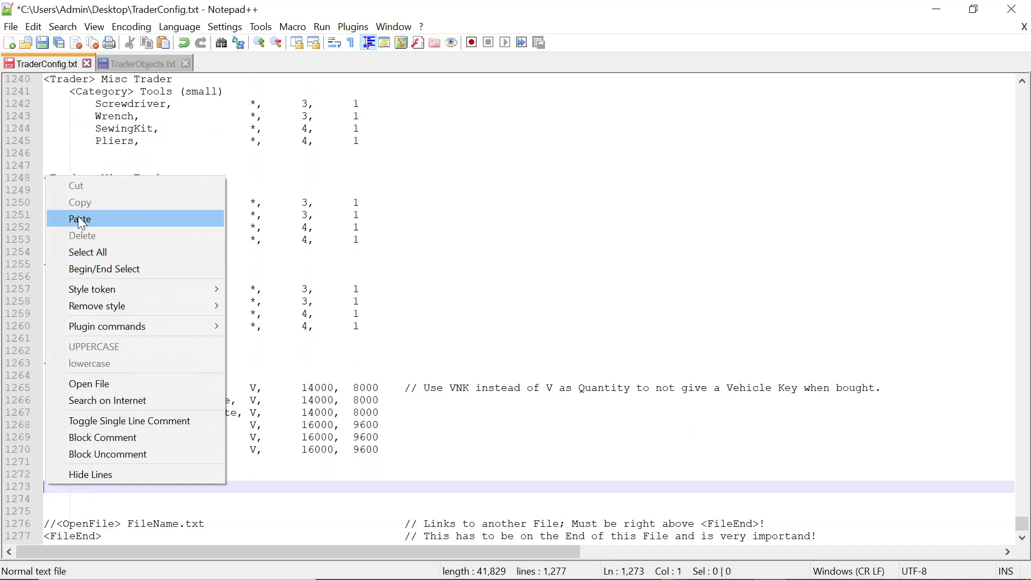
left_click(75, 219)
scroll(516, 309, "down", 2)
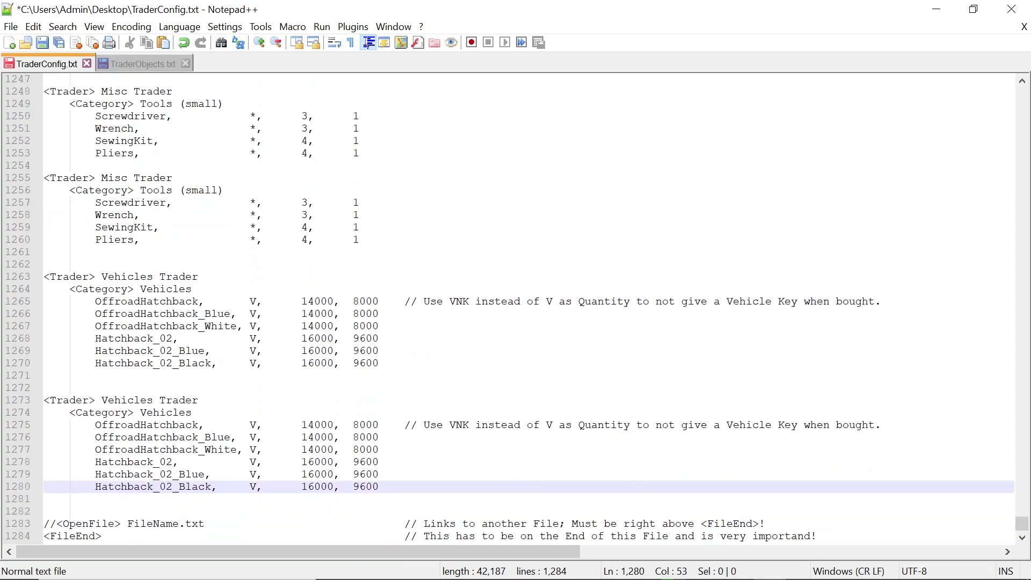
- Rename the Misc Trader headers on lines 1188 and 1195 as Misc 6 and Misc 7
scroll(516, 309, "up", 4)
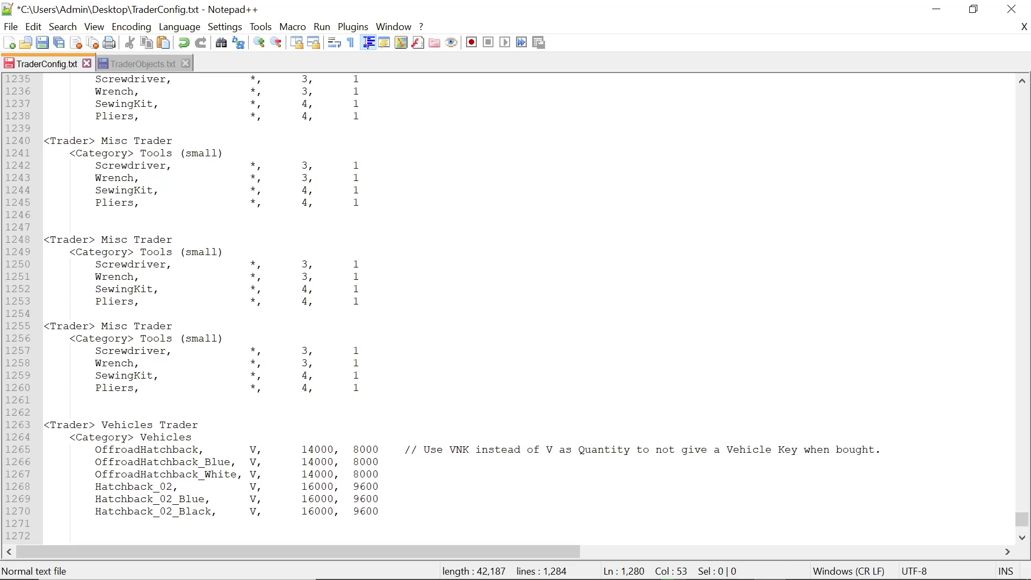
scroll(515, 309, "up", 20)
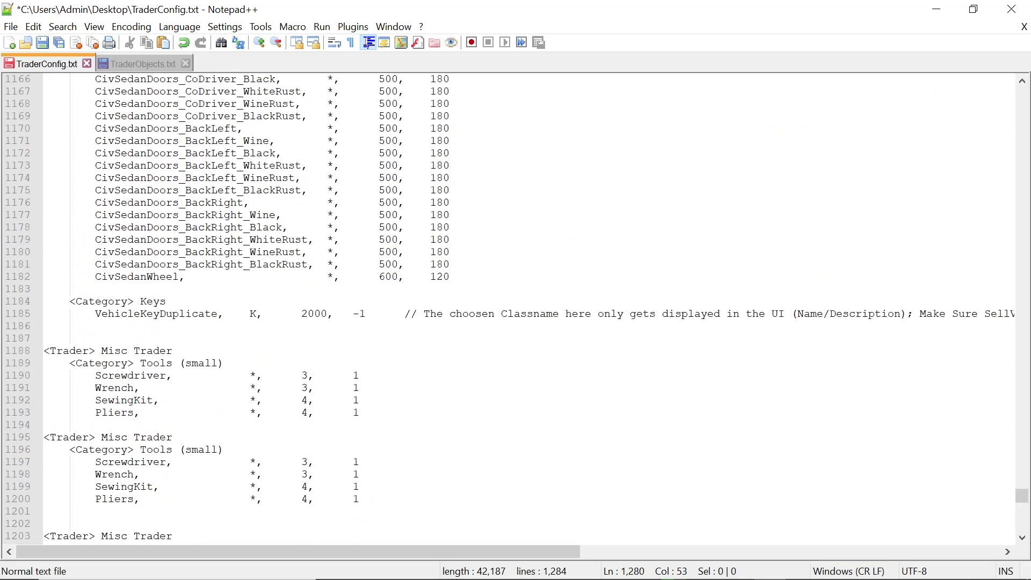
left_click_drag(172, 352, 135, 353)
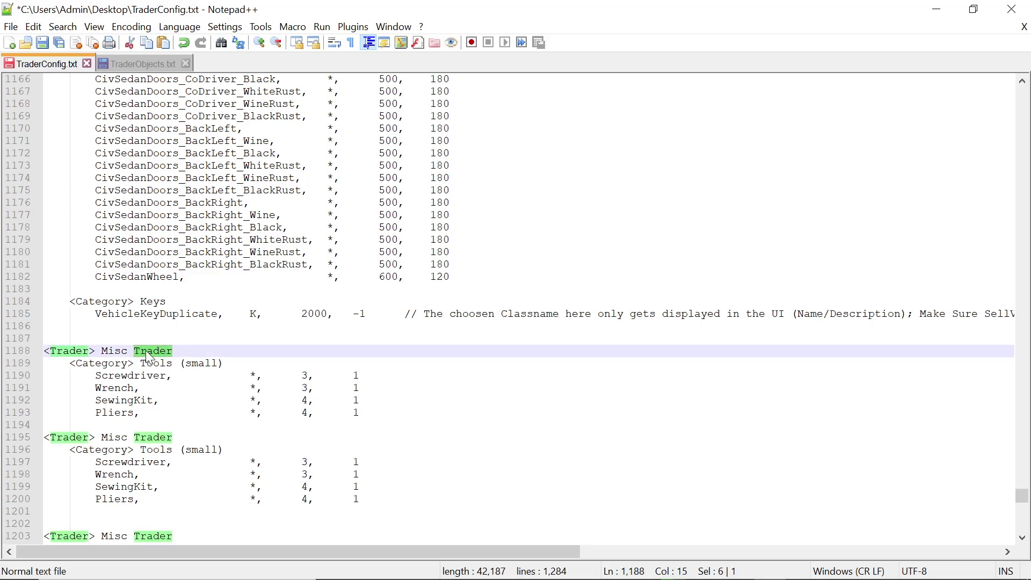
type("6")
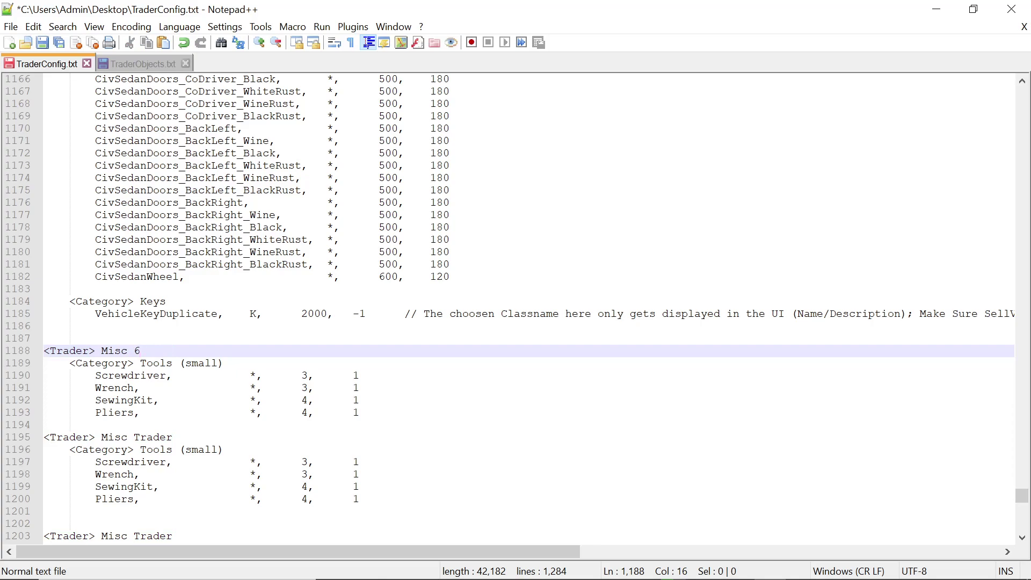
double_click(153, 438)
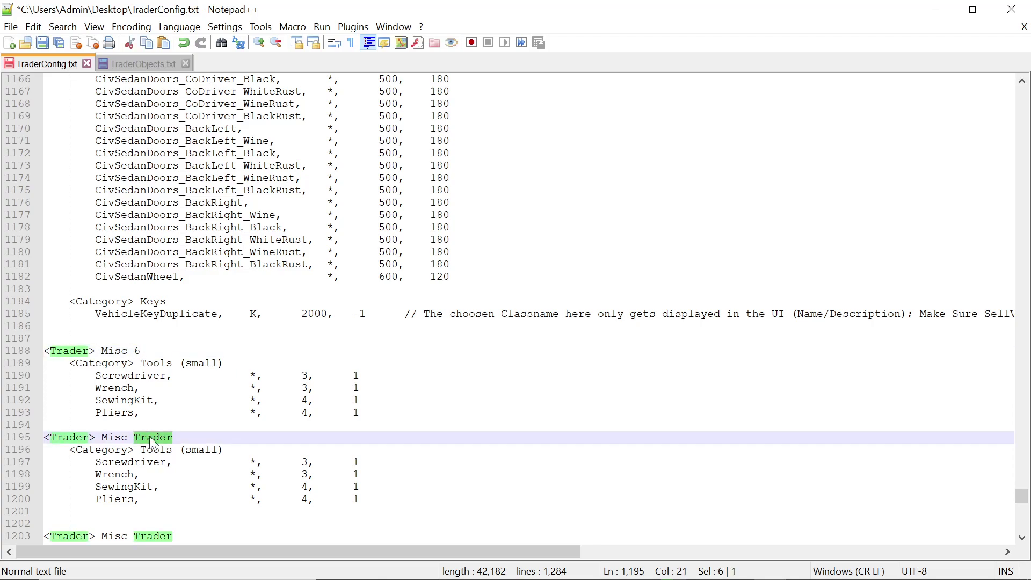
type("7")
- Rename the Misc Trader headers on lines 1203 and 1210 as Misc 8 and Misc 9
scroll(516, 308, "down", 5)
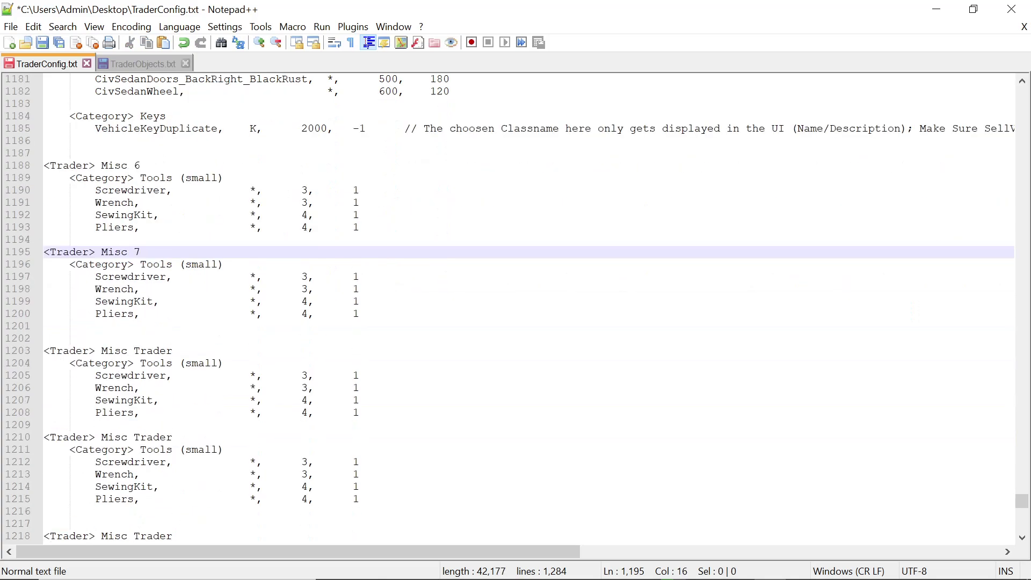
double_click(152, 352)
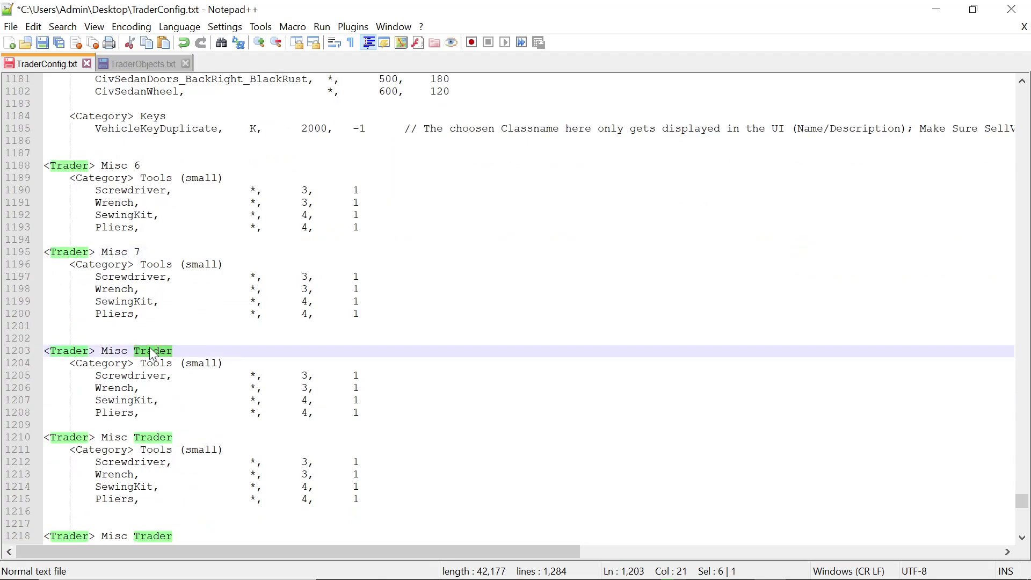
type("8")
double_click(153, 438)
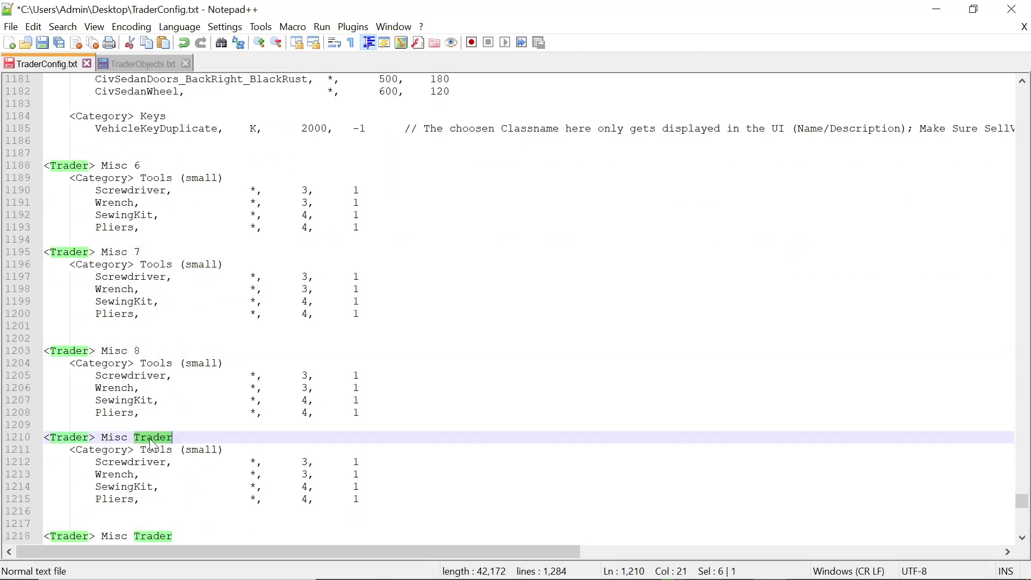
type("9")
- Rename the Misc Trader headers on lines 1218 and 1225 as Misc 10 and Misc 11
scroll(515, 308, "down", 2)
scroll(515, 307, "down", 1)
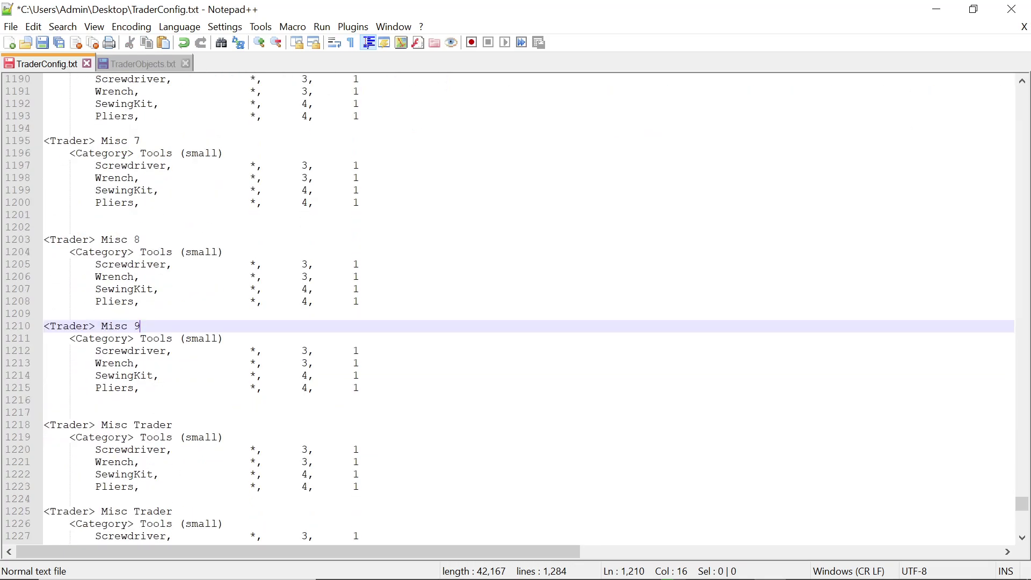
double_click(152, 425)
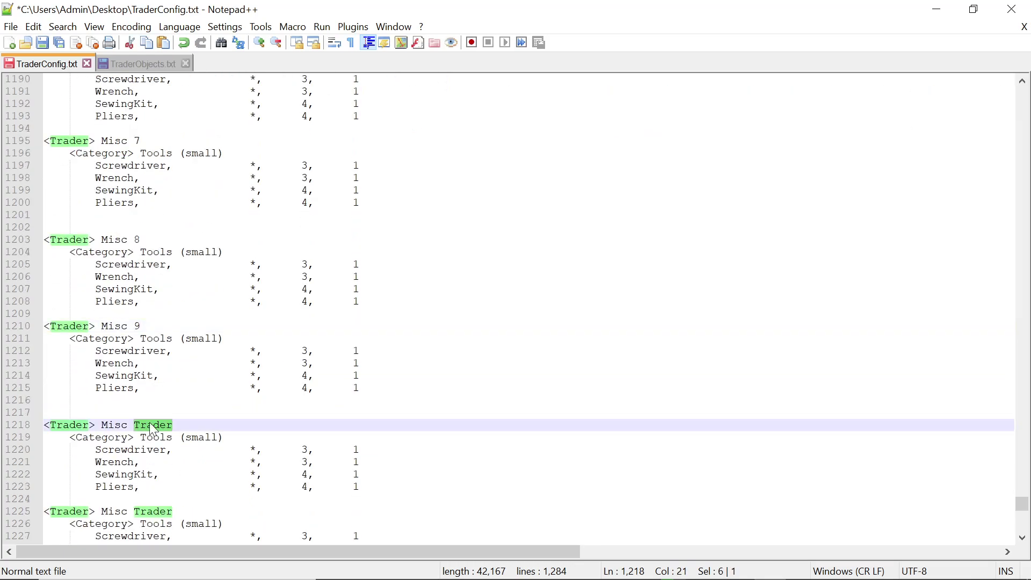
type("10")
scroll(515, 308, "down", 5)
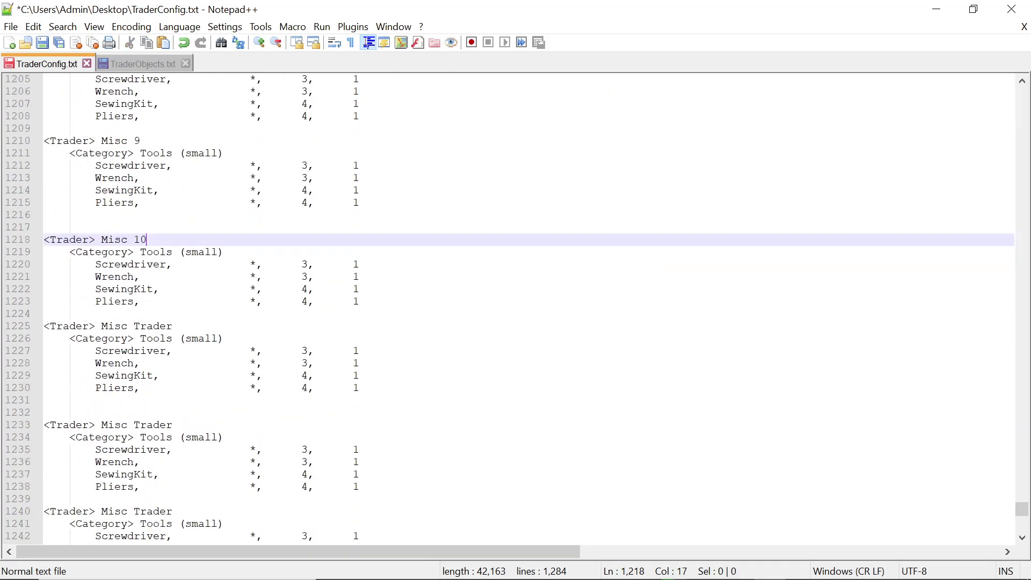
double_click(153, 326)
type("11")
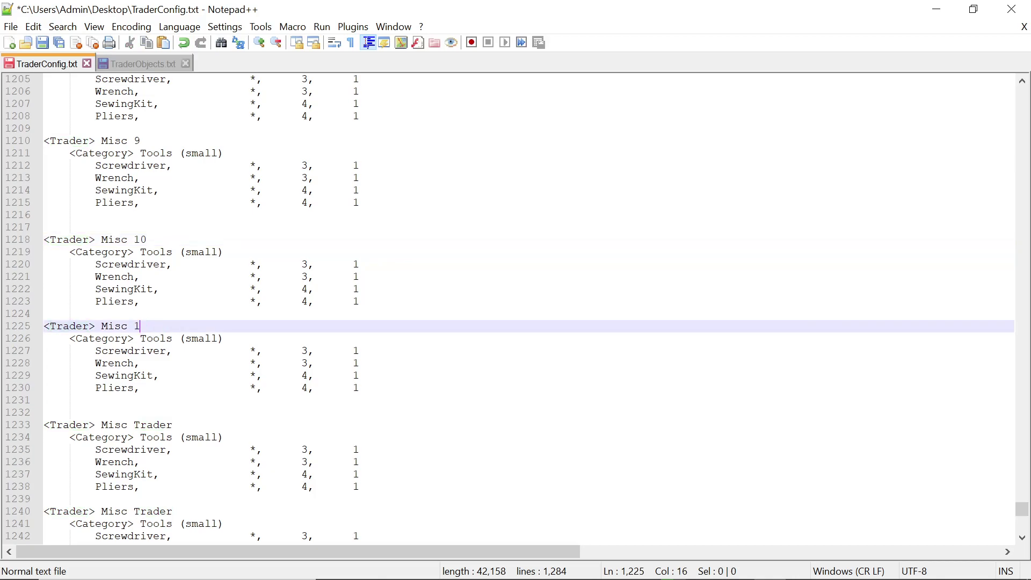
- Rename the Misc Trader headers on lines 1233 and 1240 as Misc 12 and Misc 13
scroll(515, 308, "down", 4)
double_click(147, 277)
type("12")
double_click(146, 363)
type("13")
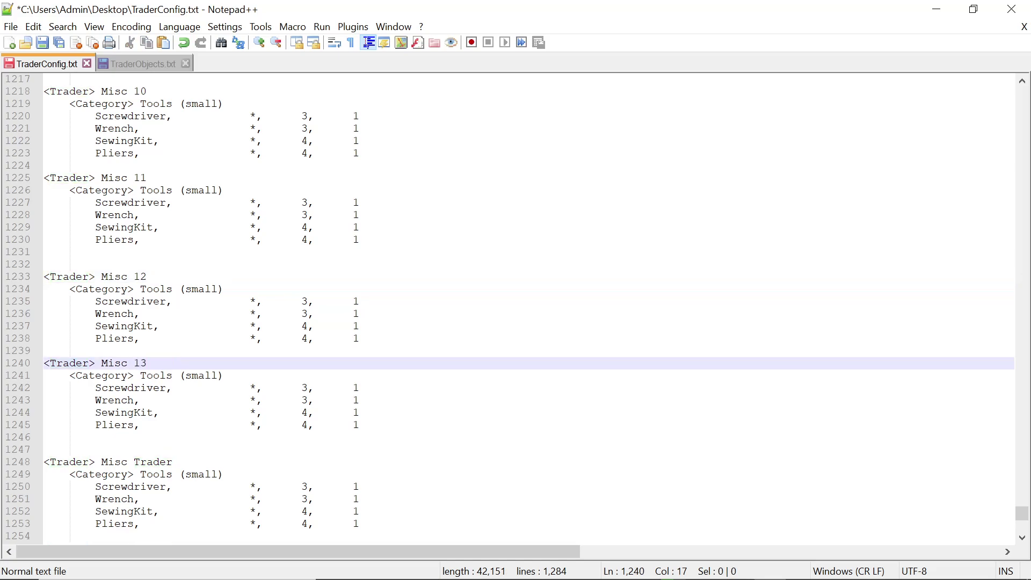
- Rename the Misc Trader headers on lines 1248 and 1255 as Misc 14 and Misc 15
double_click(153, 462)
type("14")
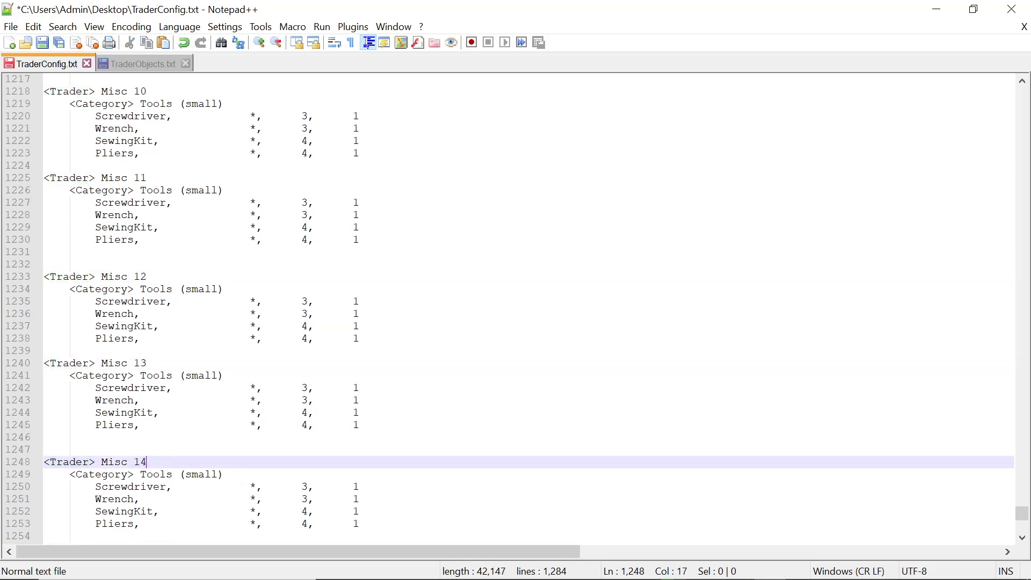
scroll(516, 308, "down", 5)
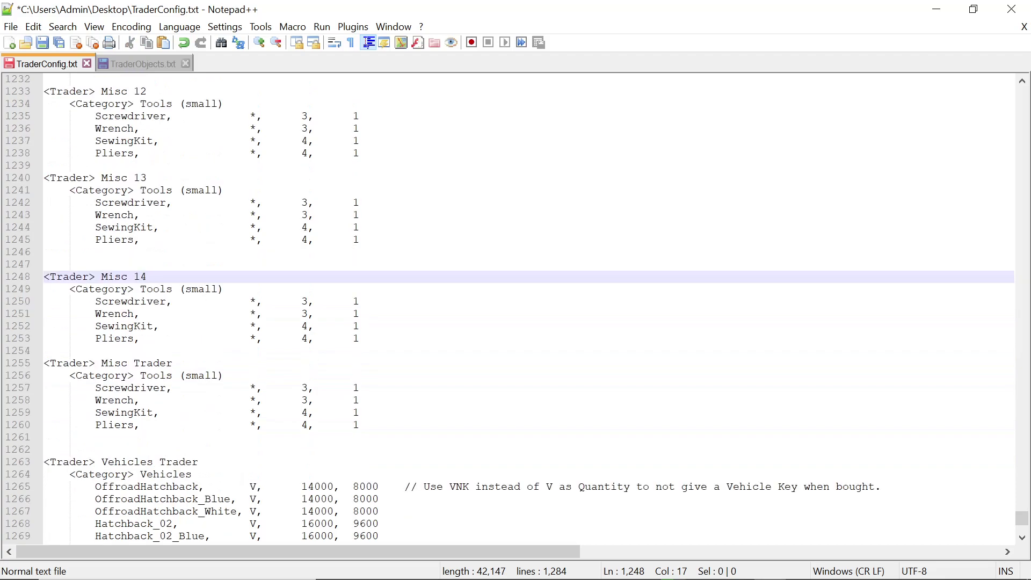
left_click(95, 351)
left_click(148, 363)
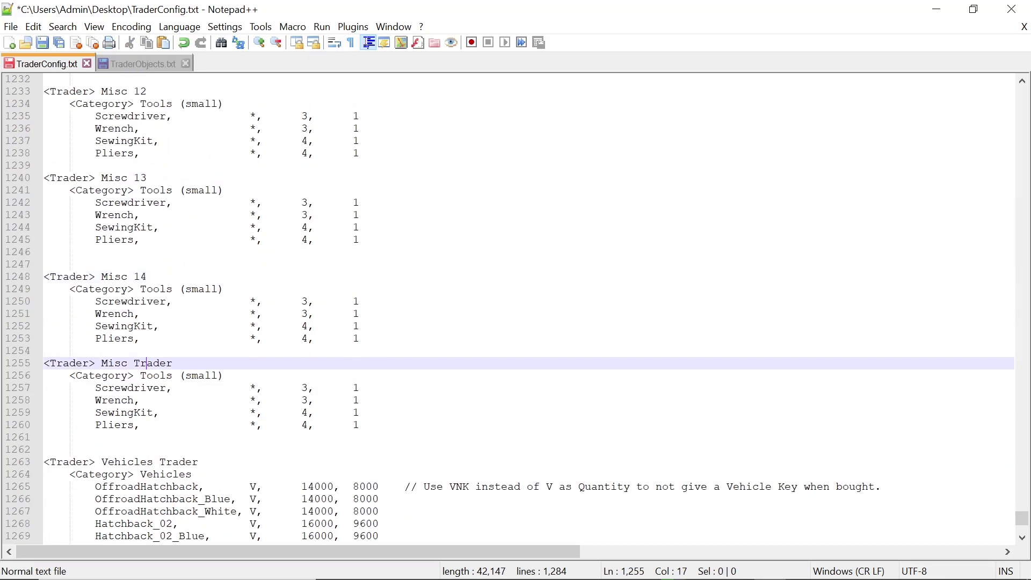
double_click(149, 364)
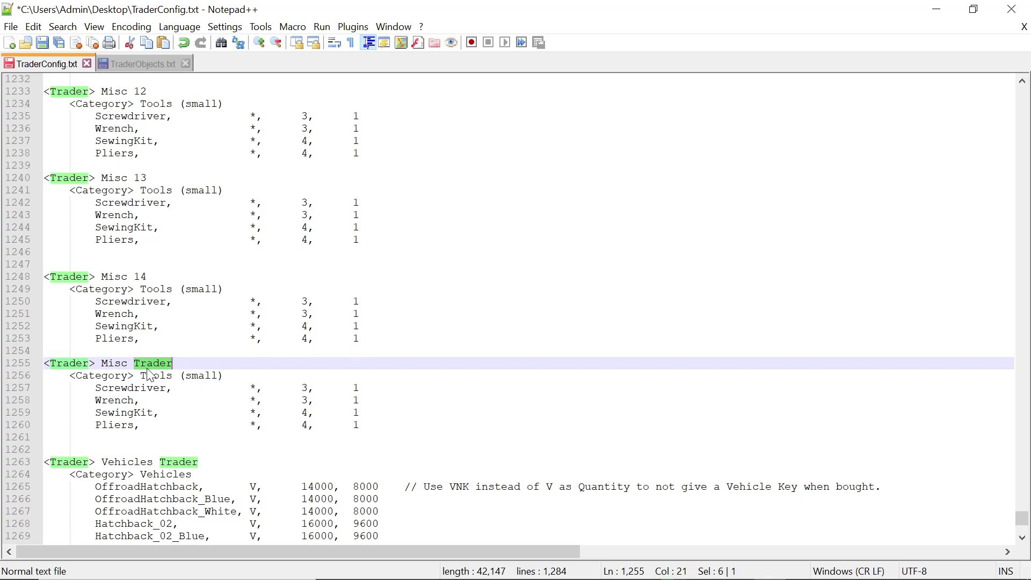
type("15")
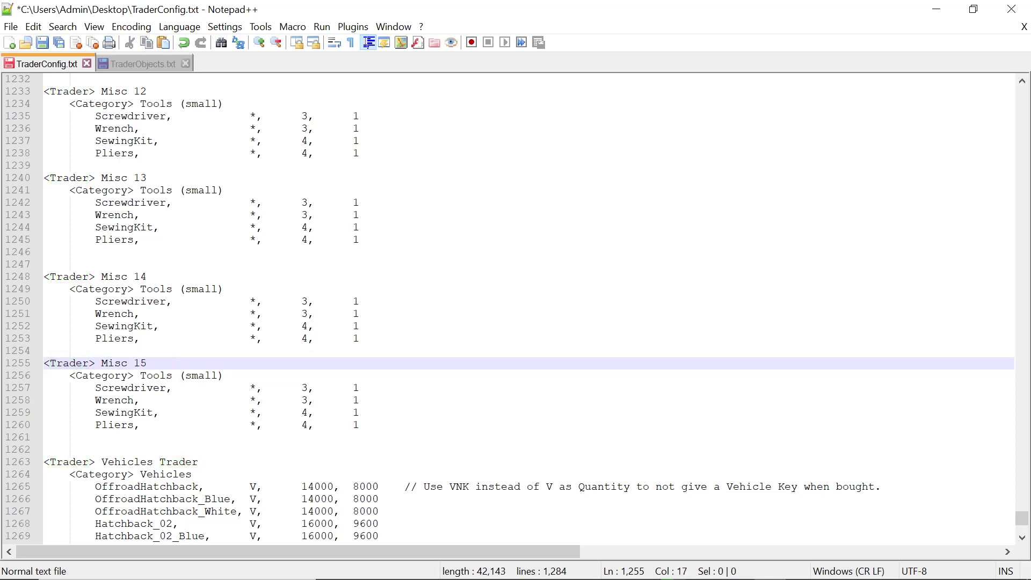
- Rename the two Vehicles Trader headers on lines 1263 and 1273 as 16 and 17
scroll(515, 309, "down", 5)
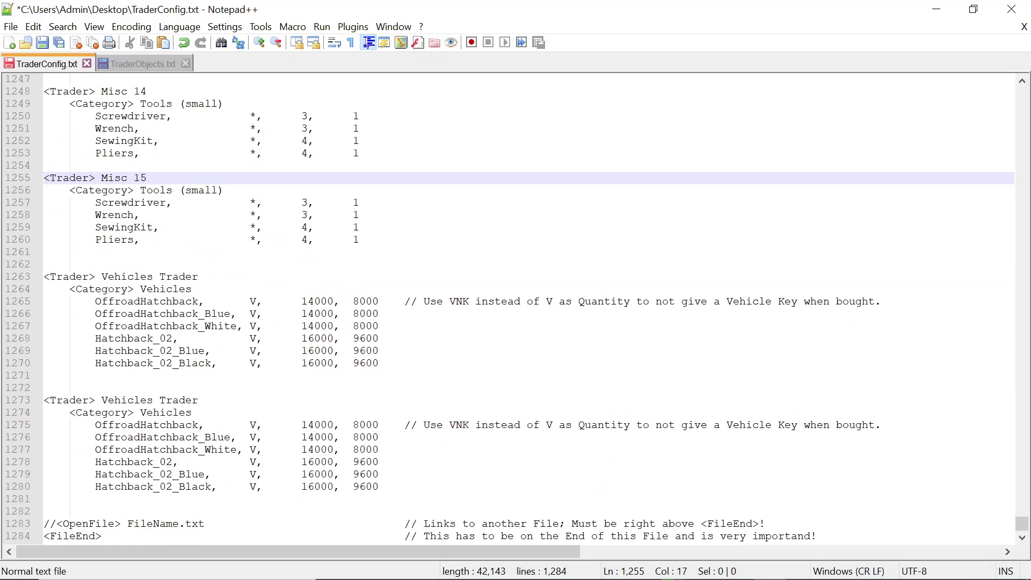
left_click_drag(198, 276, 101, 276)
type("1")
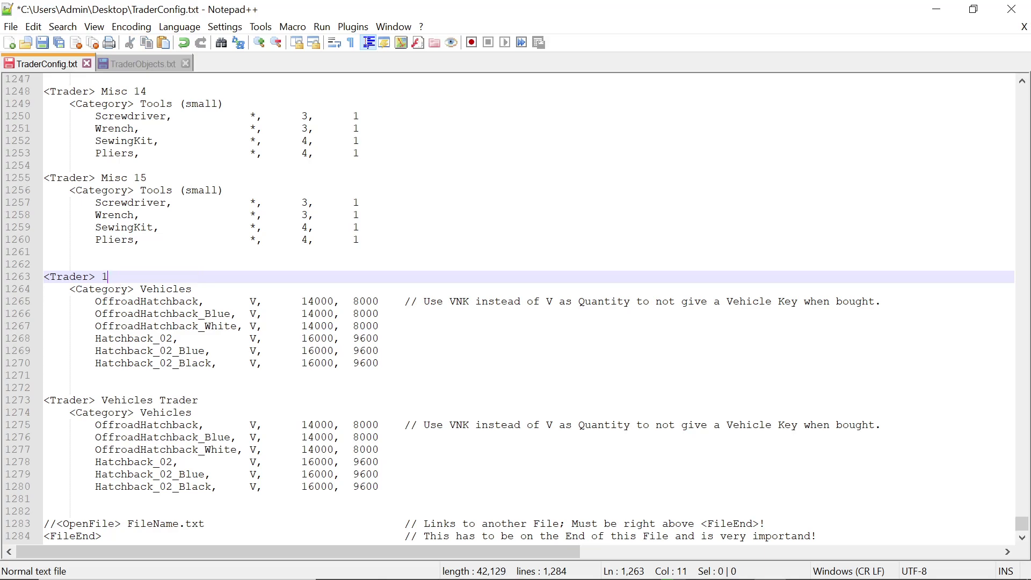
type("6")
left_click_drag(198, 400, 101, 400)
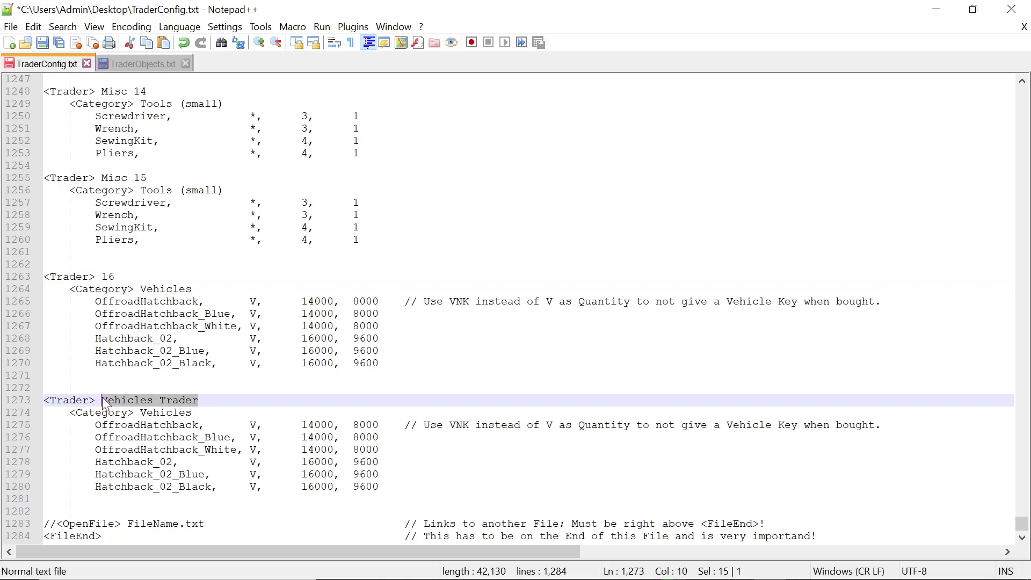
type("17")
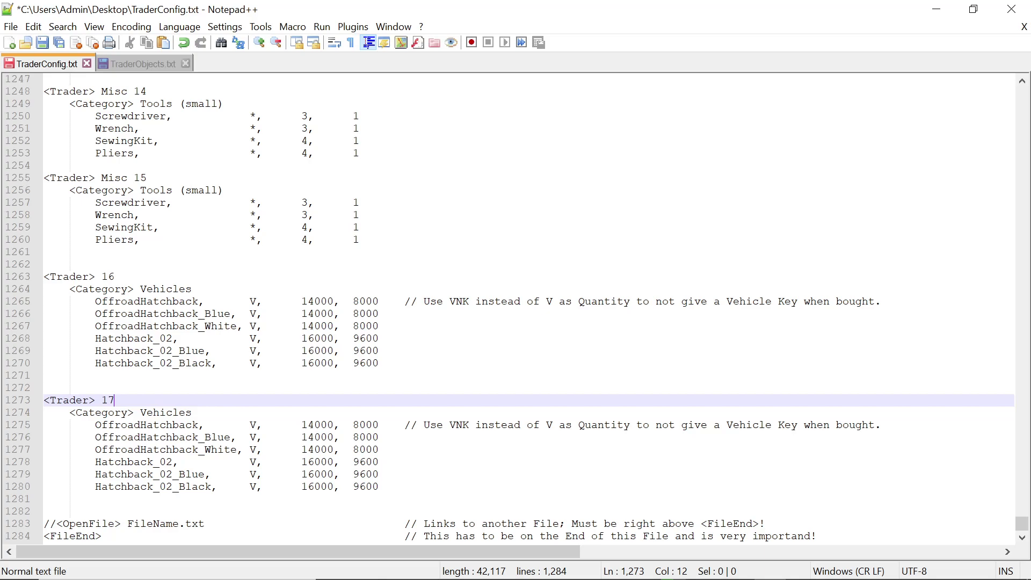
- Switch to TraderObjects.txt and copy the name How2ccDayz from the comment on line 59
left_click(143, 65)
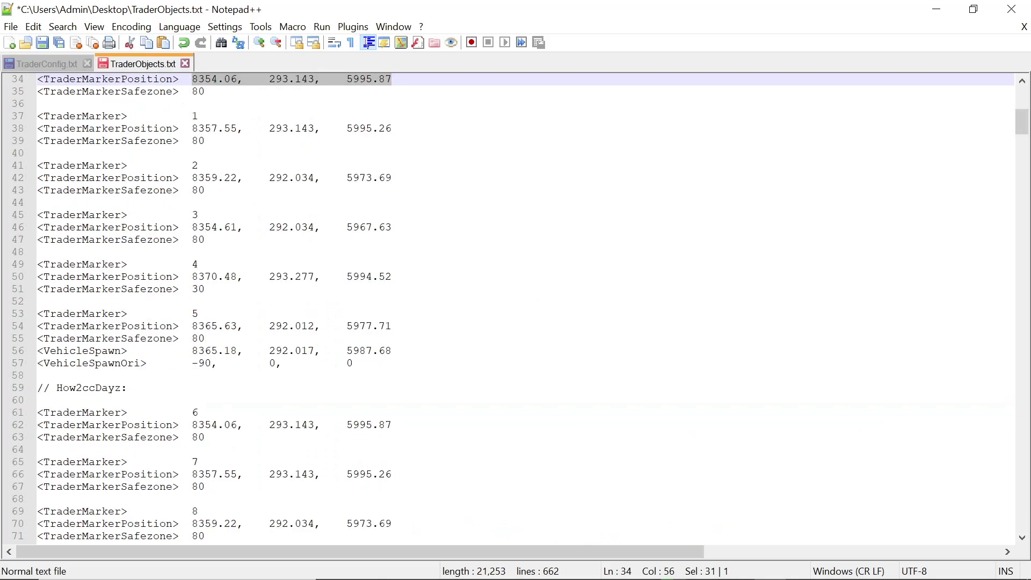
scroll(515, 306, "down", 4)
scroll(516, 306, "up", 2)
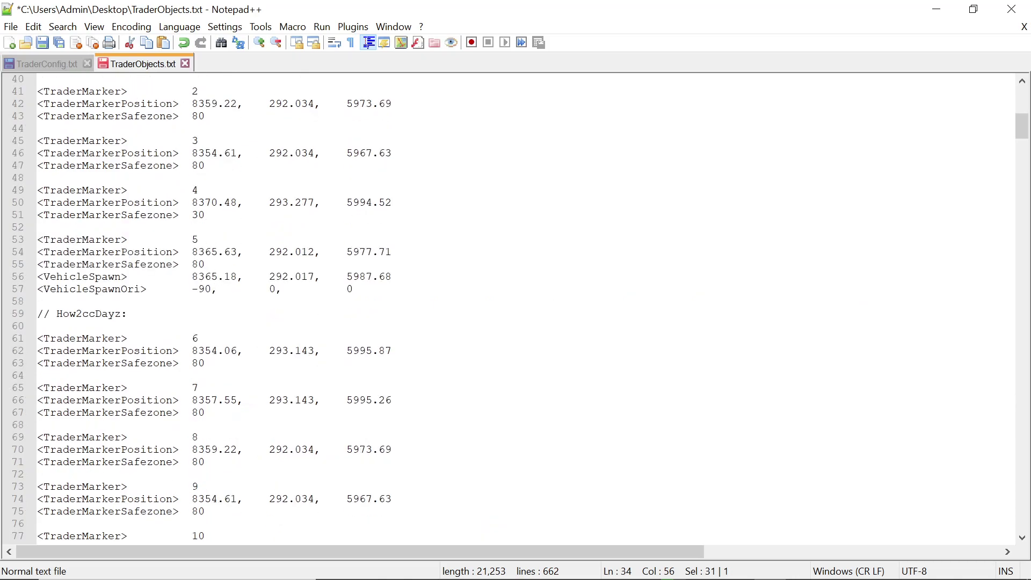
left_click_drag(56, 314, 121, 313)
key("ctrl+c")
right_click(81, 315)
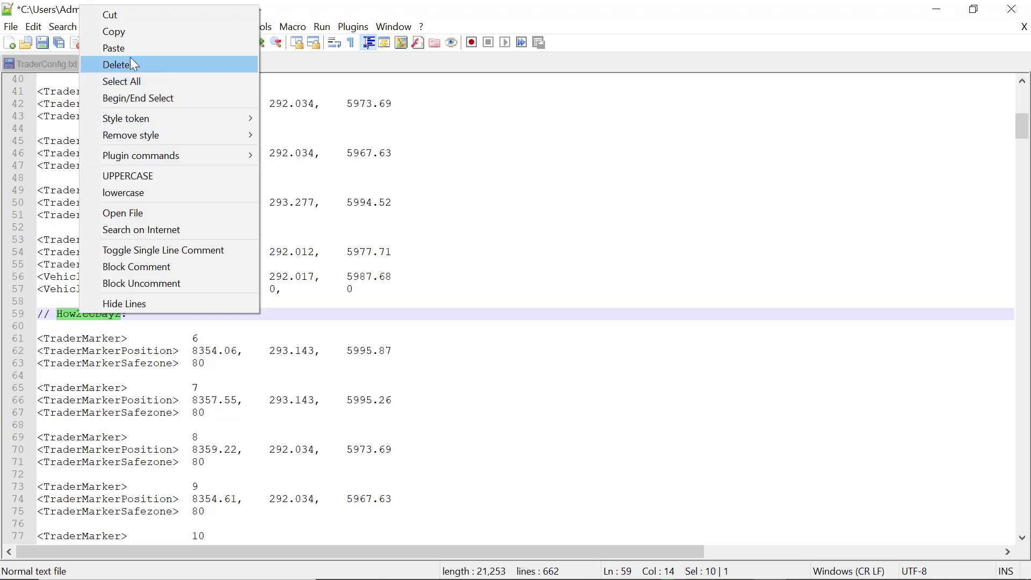
left_click(130, 33)
left_click(127, 314)
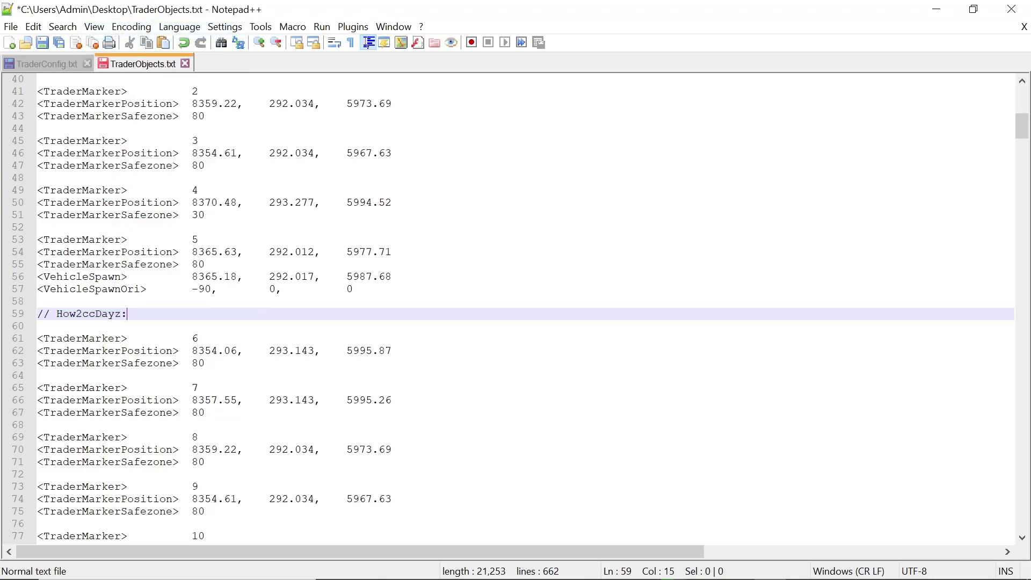
- Replace Kumyrna with the copied How2ccDayz in the comment on line 496, above the duplicated trader objects
left_click(161, 128)
left_click_drag(1021, 126, 1021, 518)
scroll(516, 309, "up", 20)
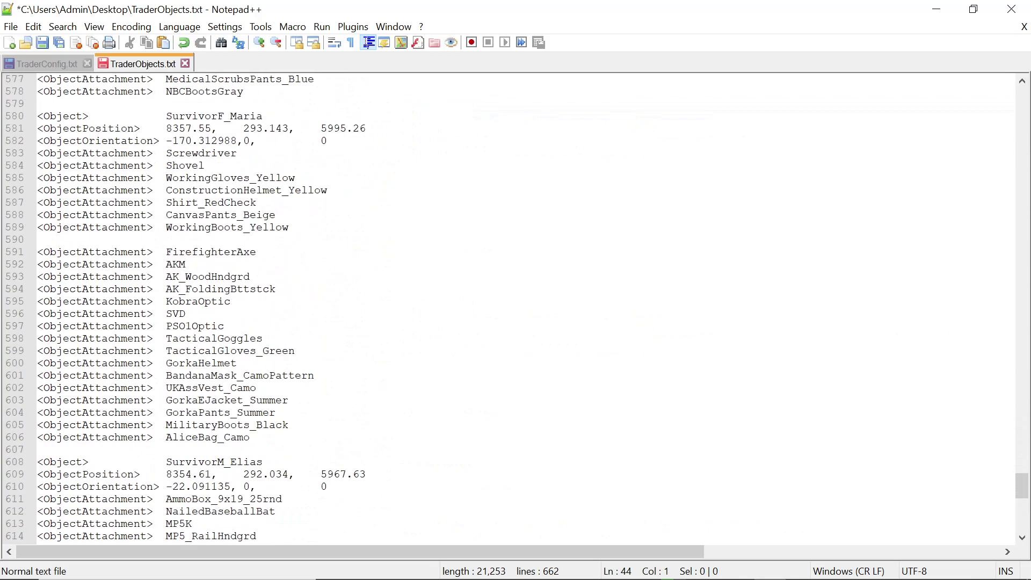
scroll(516, 309, "up", 15)
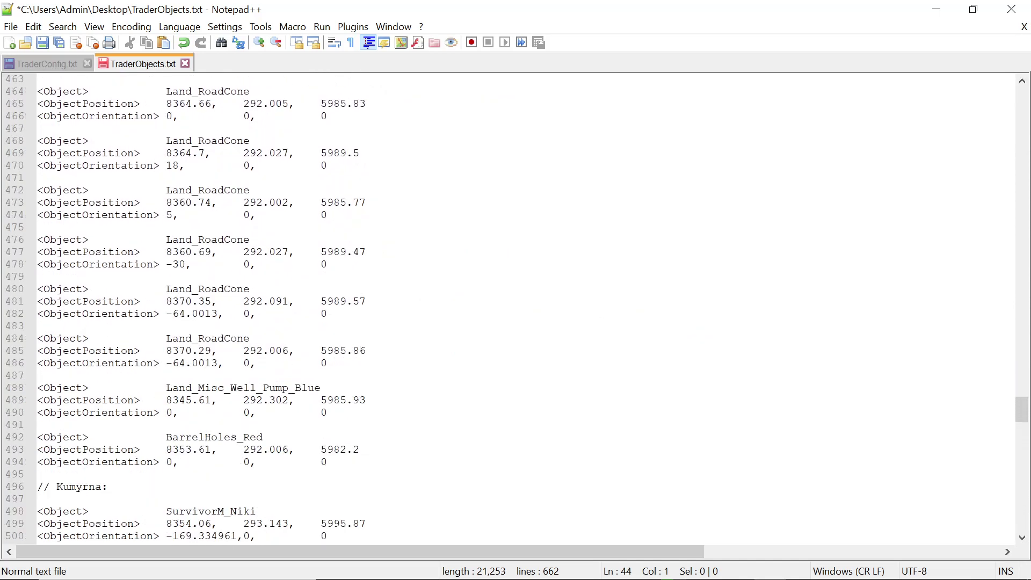
scroll(515, 308, "down", 2)
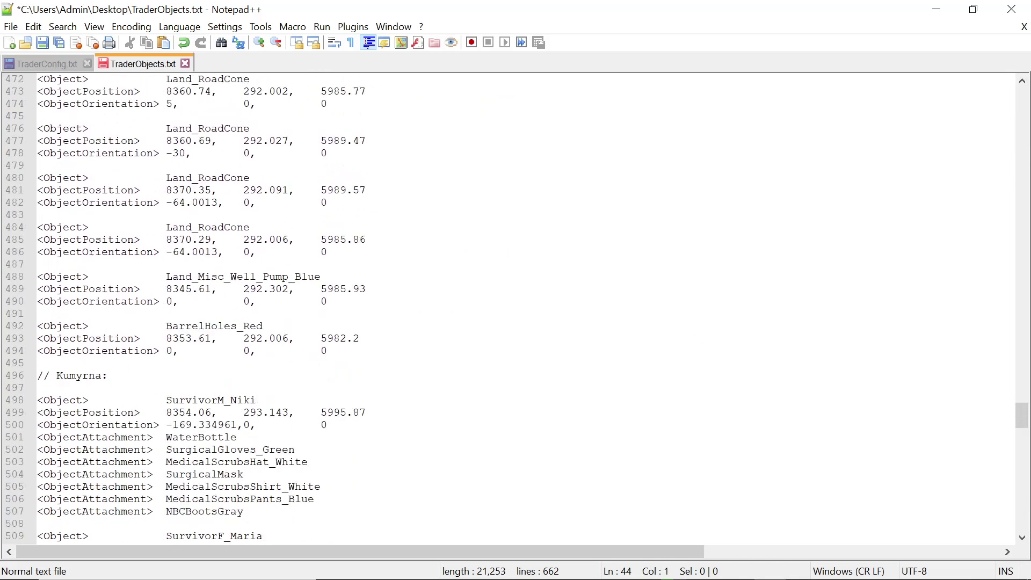
left_click_drag(56, 376, 101, 375)
right_click(81, 374)
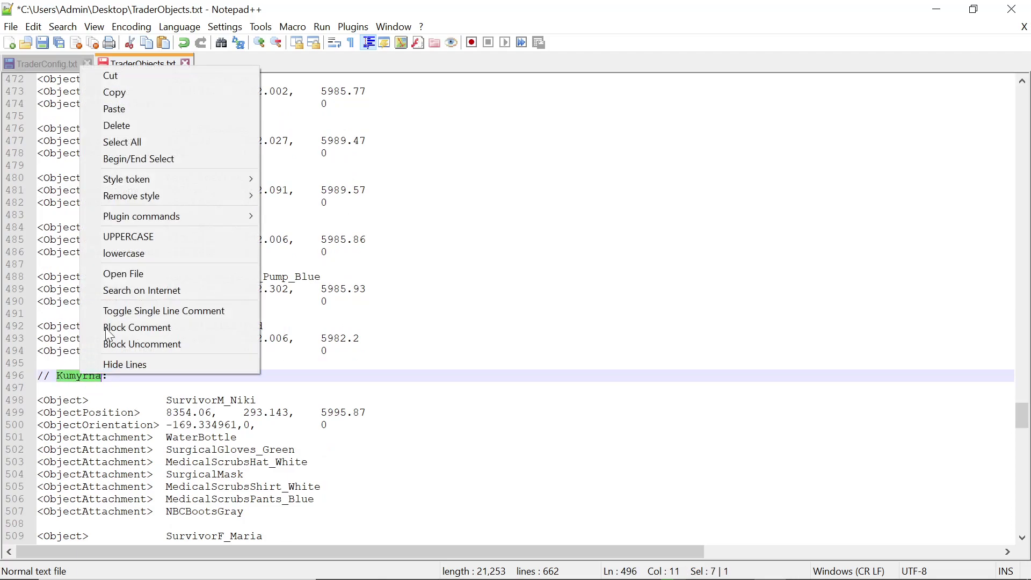
left_click(112, 108)
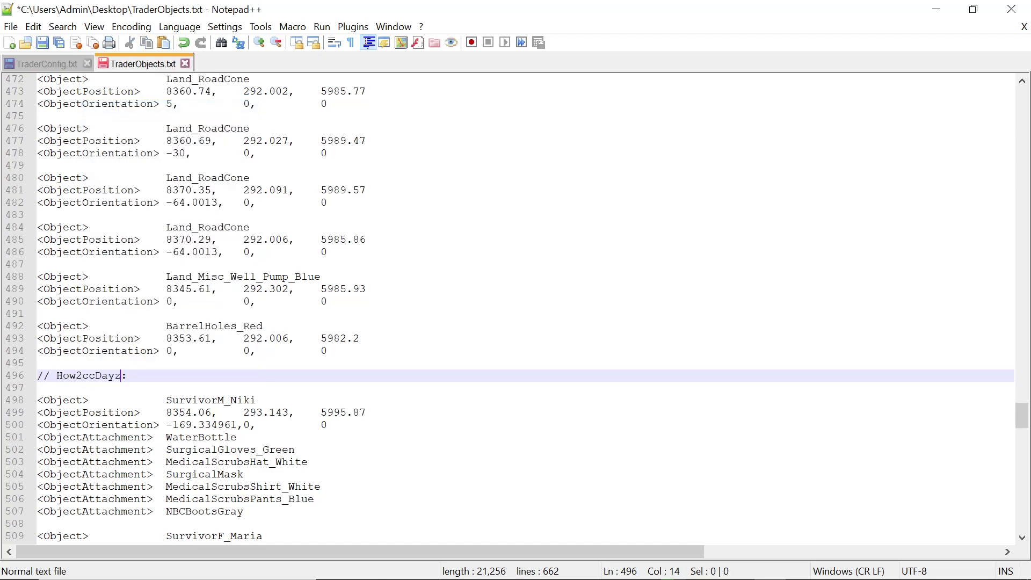
- Return to TraderConfig.txt and go to the Misc 6 trader section on line 1188
scroll(516, 308, "up", 20)
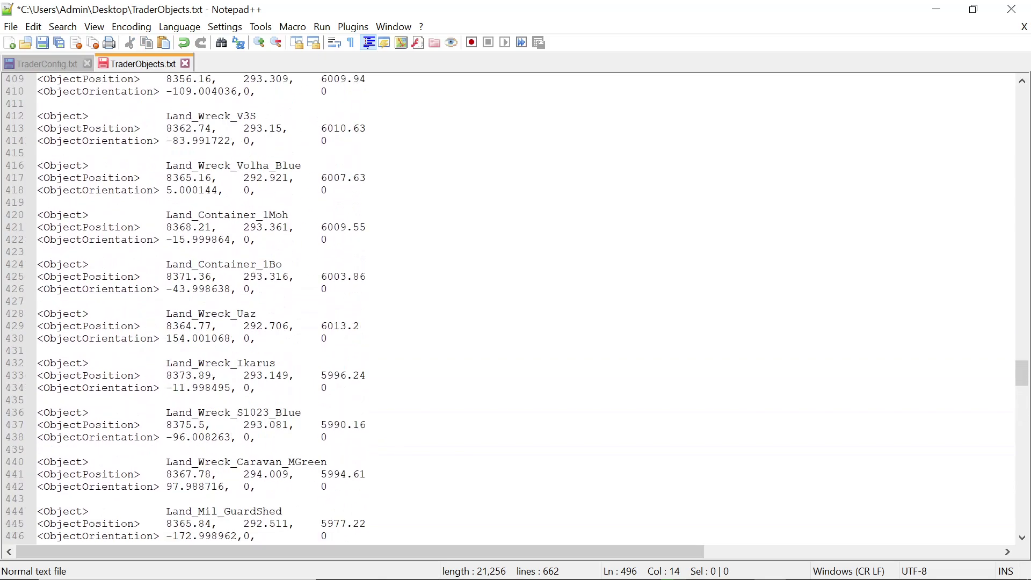
scroll(516, 308, "up", 20)
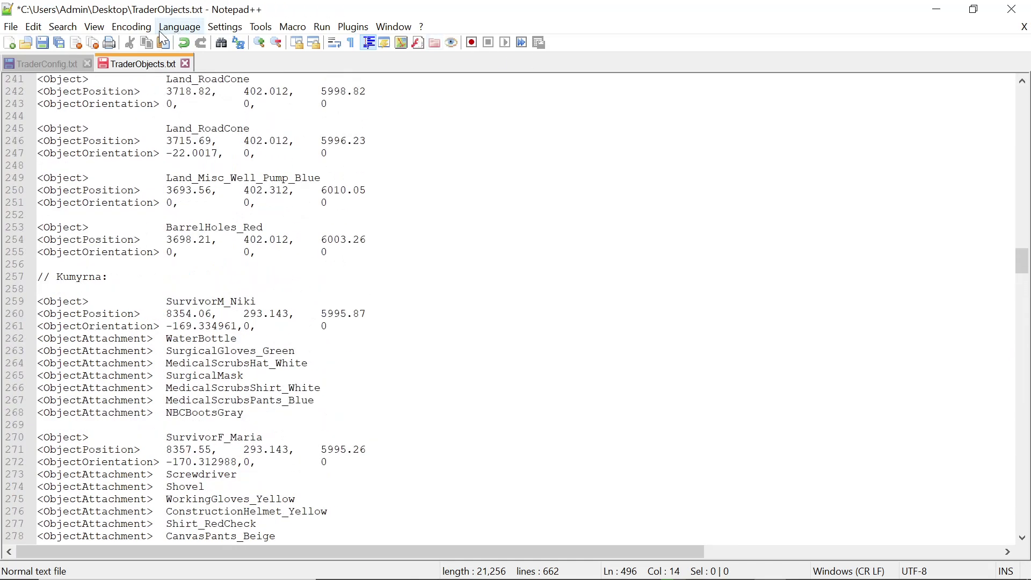
left_click(58, 67)
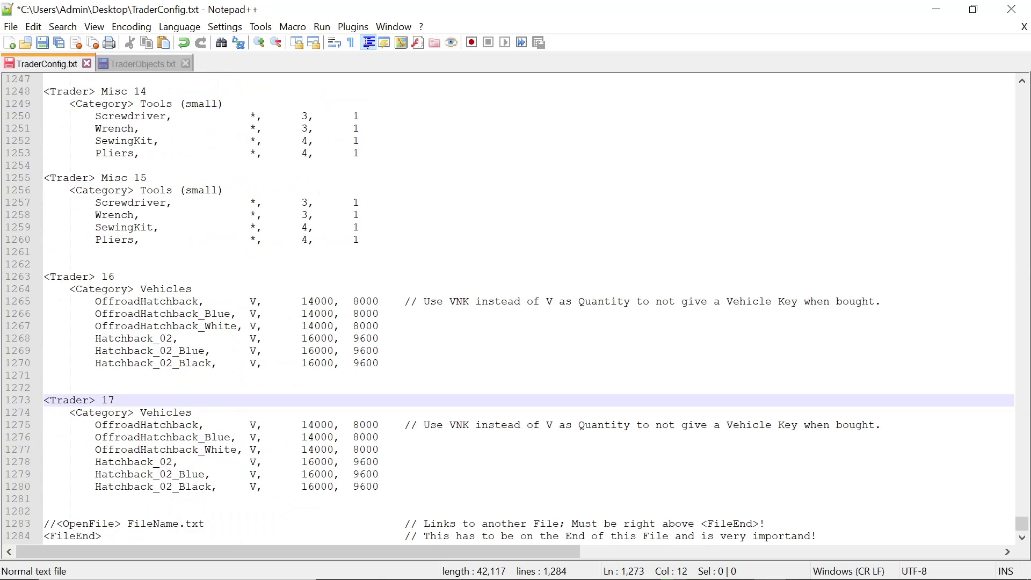
scroll(515, 308, "up", 19)
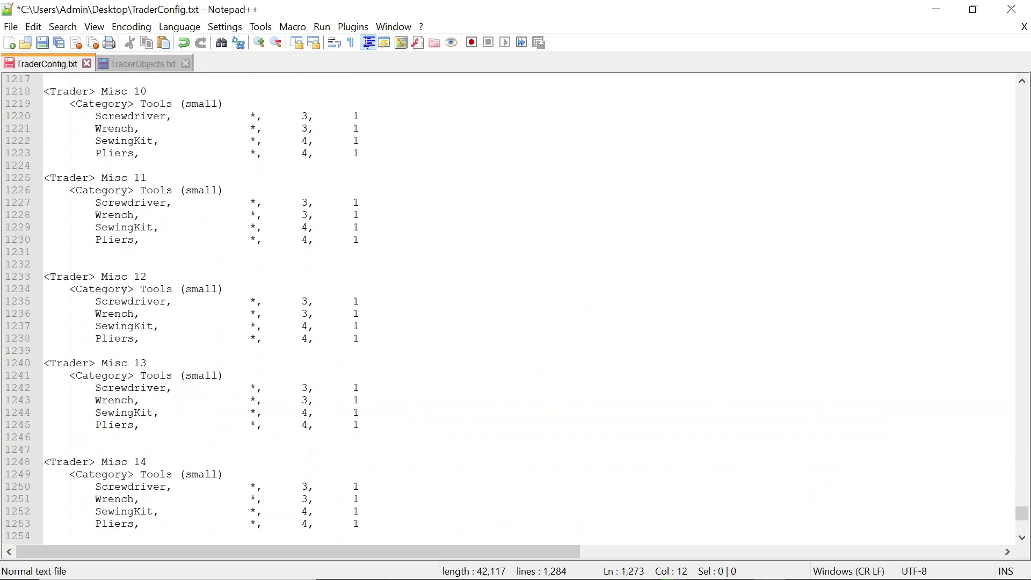
scroll(516, 308, "up", 8)
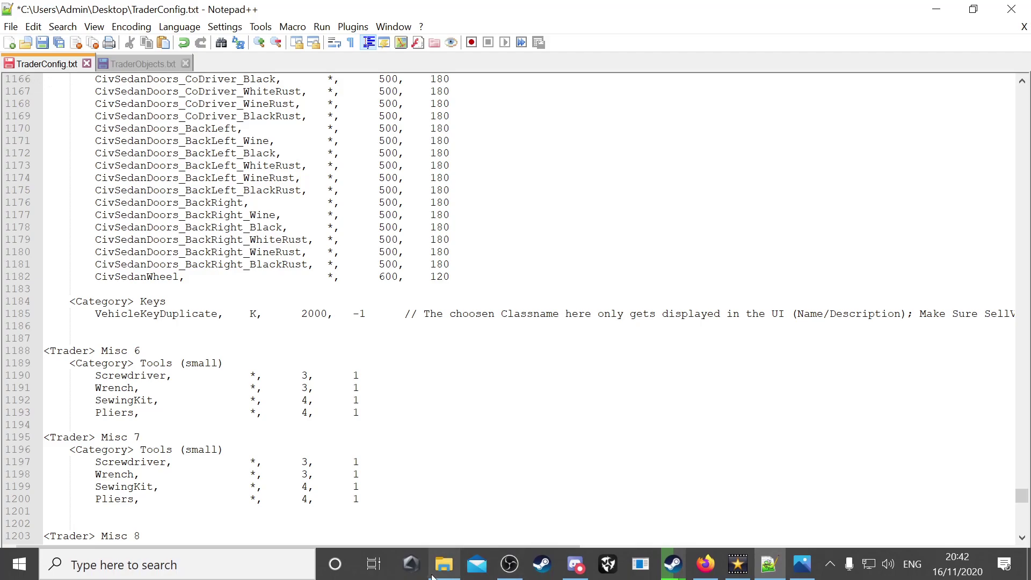
- Switch to a new File Explorer window and open the folder E:\SteamLibrary\steamapps\common\DayZ\!Workshop
right_click(443, 564)
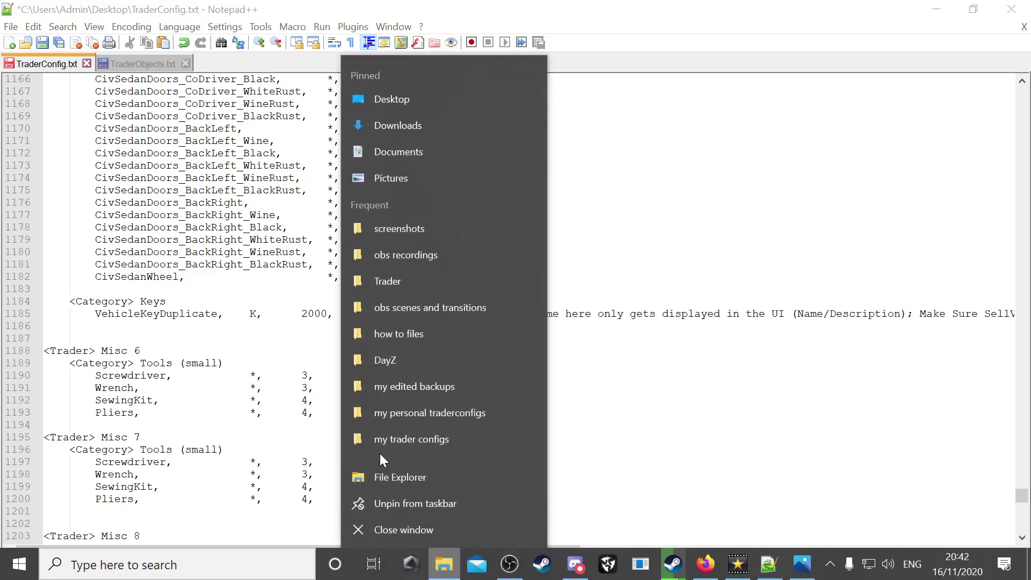
left_click(406, 476)
scroll(140, 406, "down", 1)
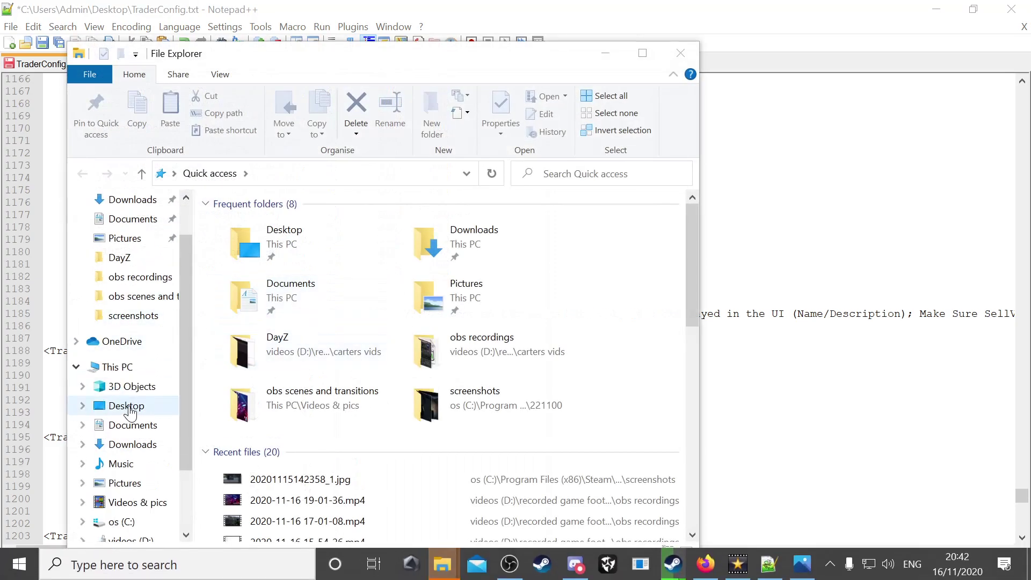
scroll(124, 463, "down", 2)
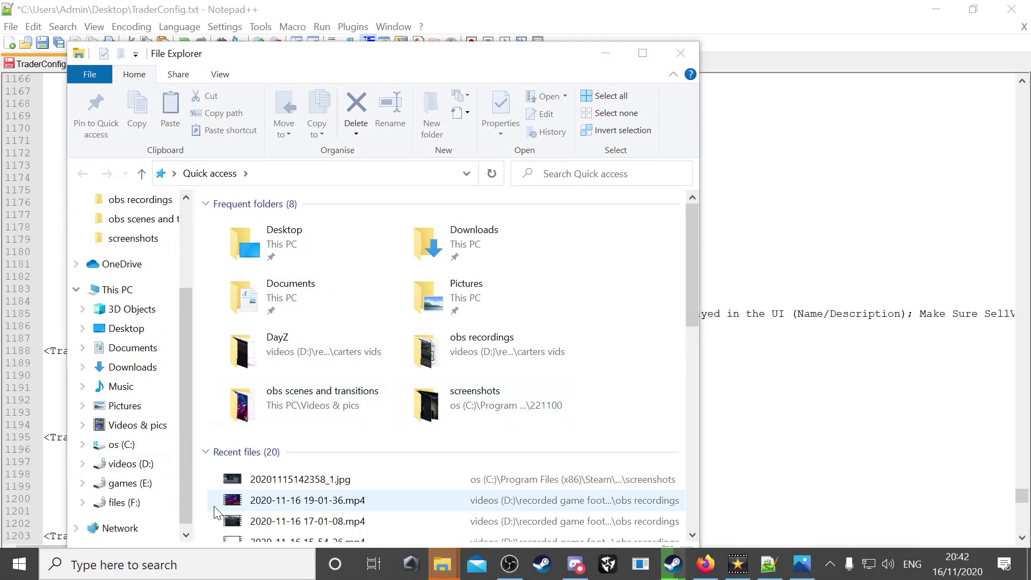
left_click(129, 483)
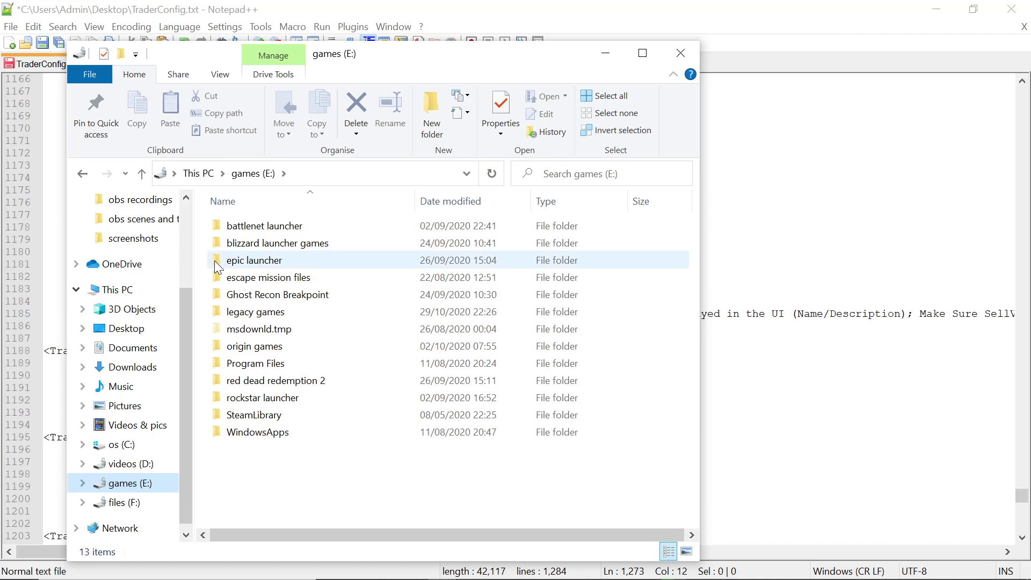
double_click(248, 413)
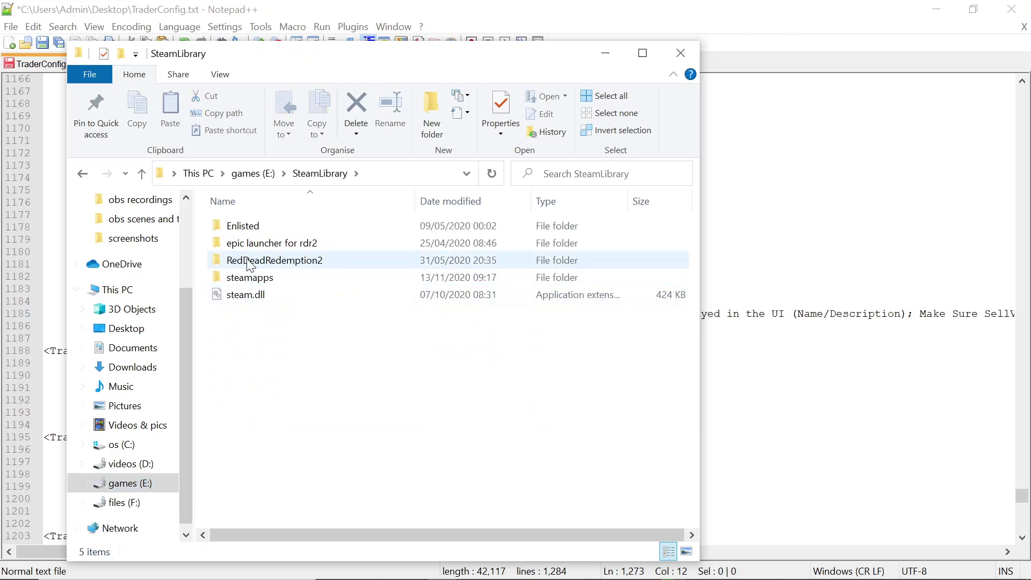
double_click(248, 278)
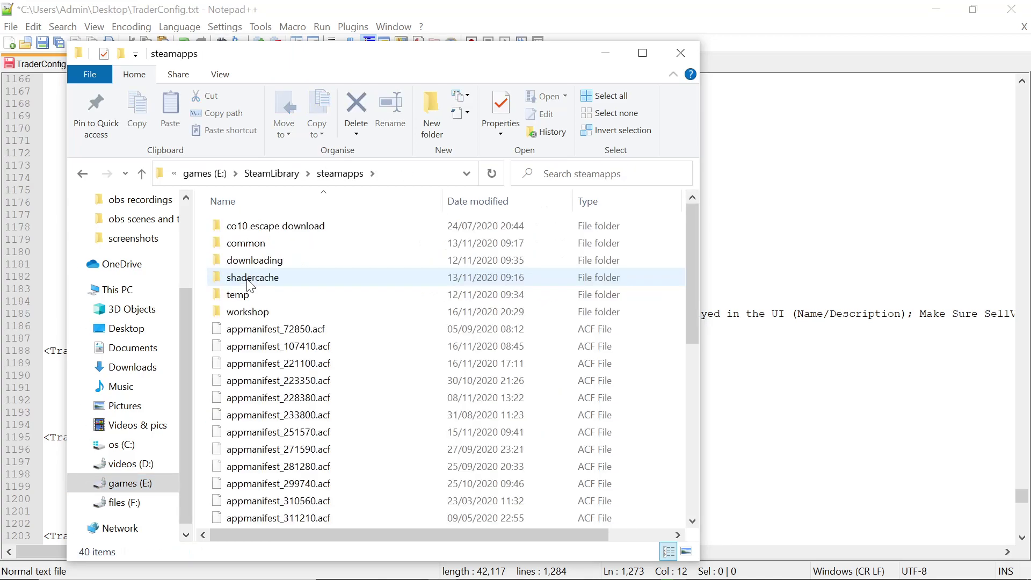
double_click(247, 244)
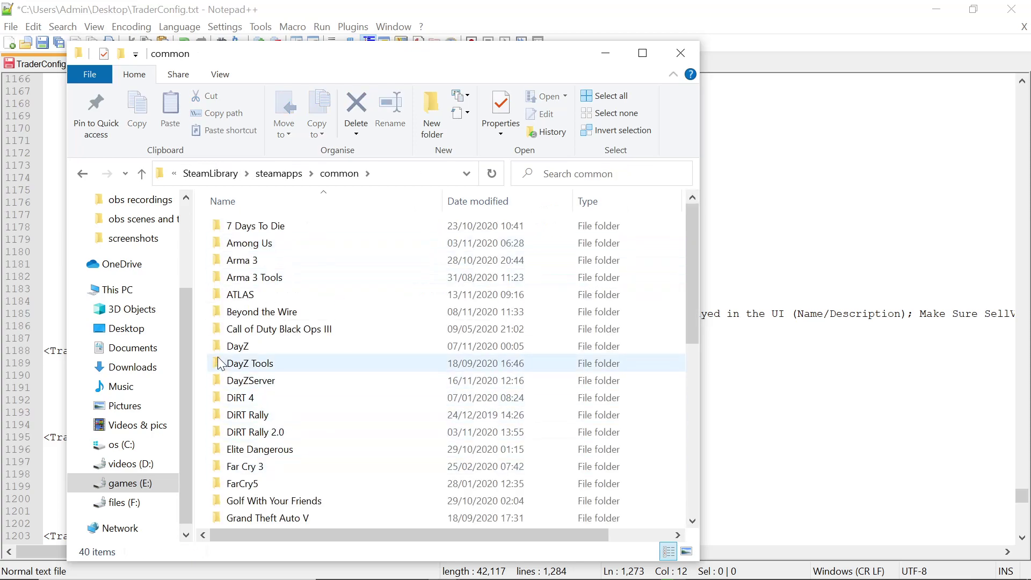
double_click(253, 340)
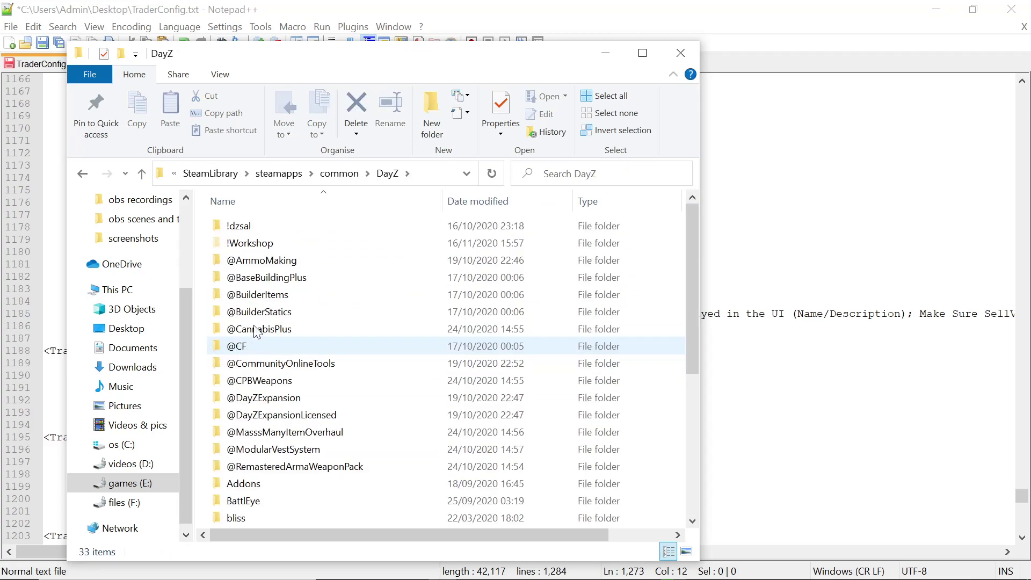
double_click(253, 244)
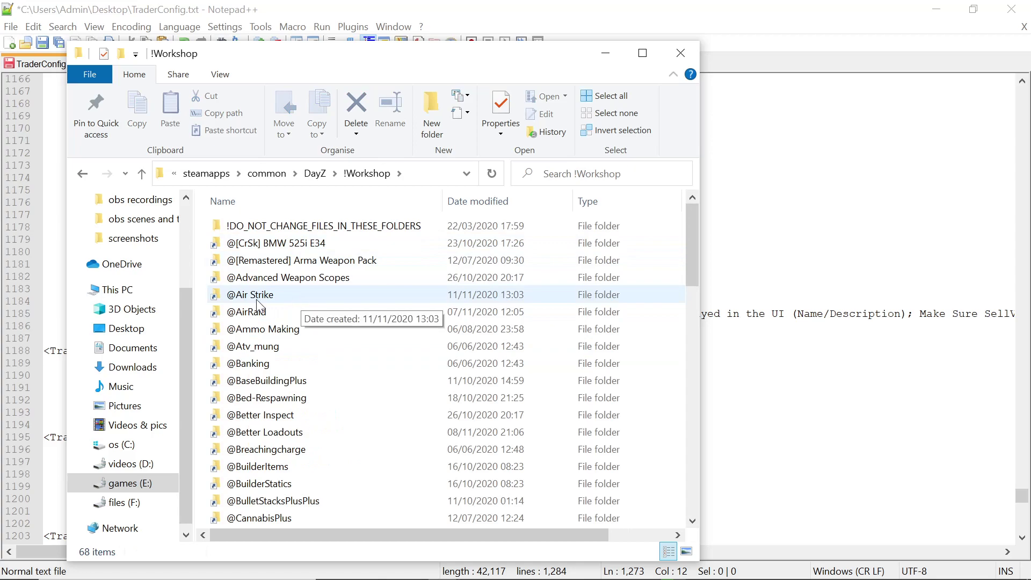
scroll(258, 357, "down", 3)
scroll(258, 358, "down", 8)
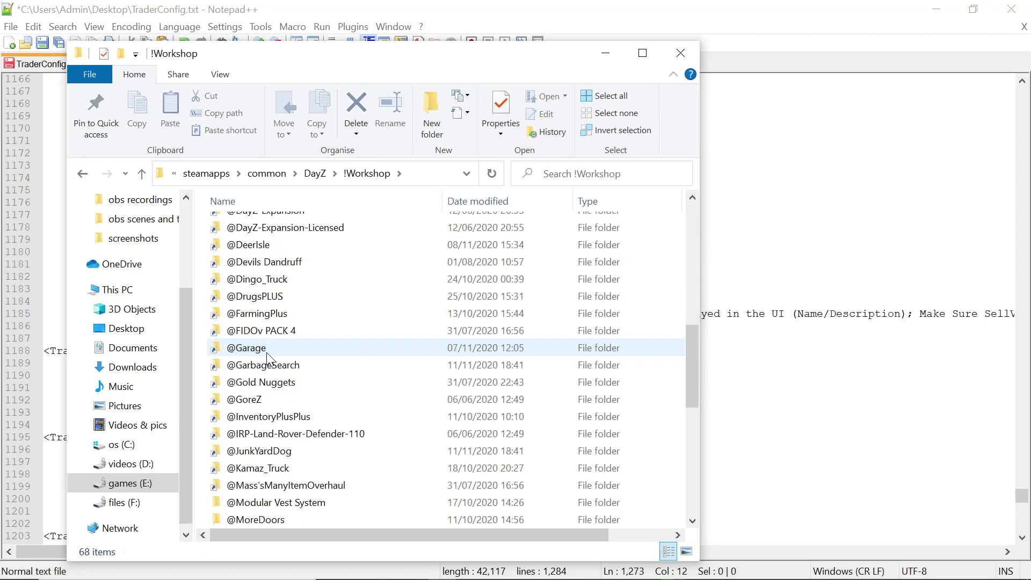
scroll(267, 359, "down", 4)
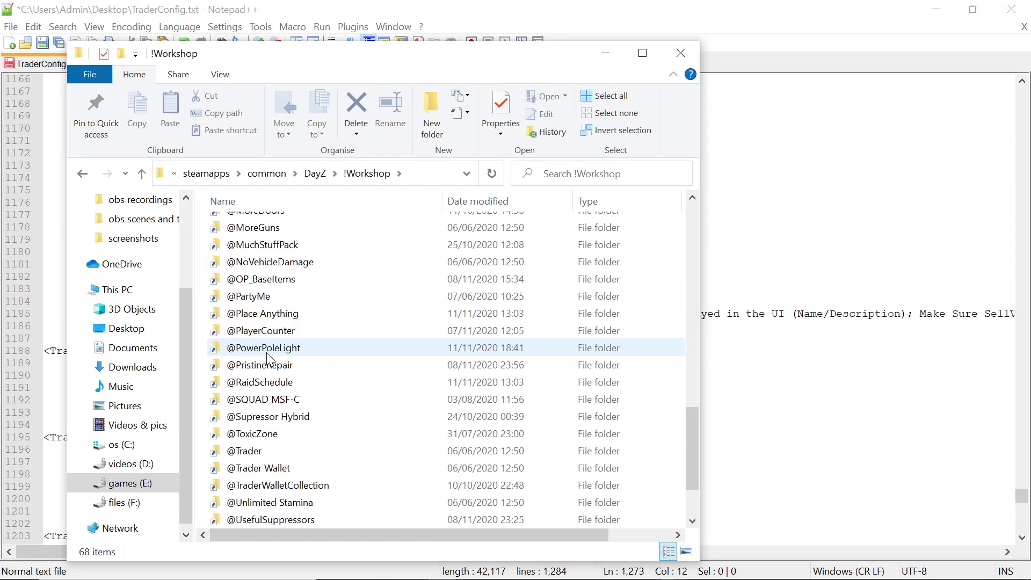
scroll(269, 359, "down", 2)
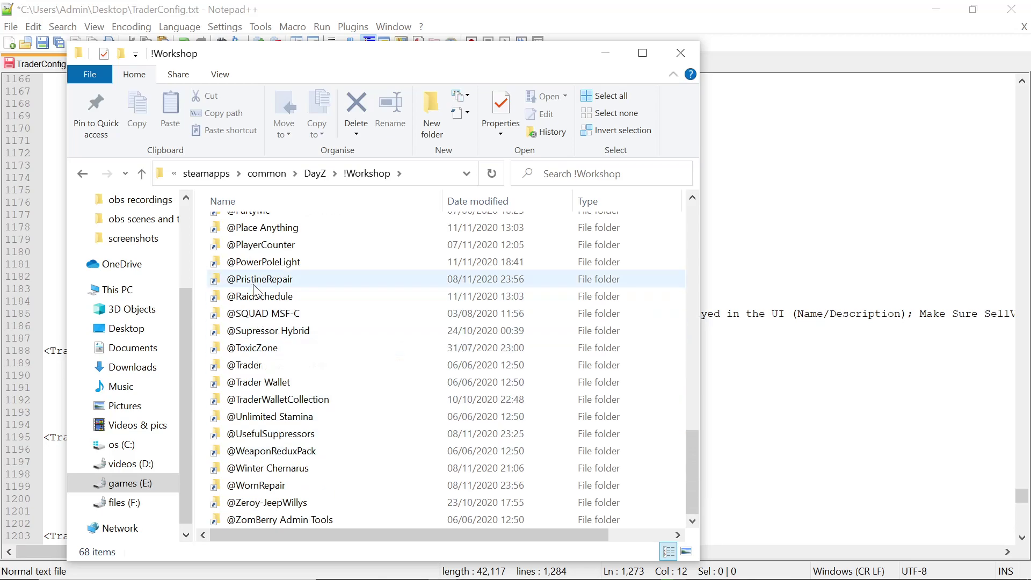
scroll(255, 379, "up", 2)
scroll(255, 382, "up", 2)
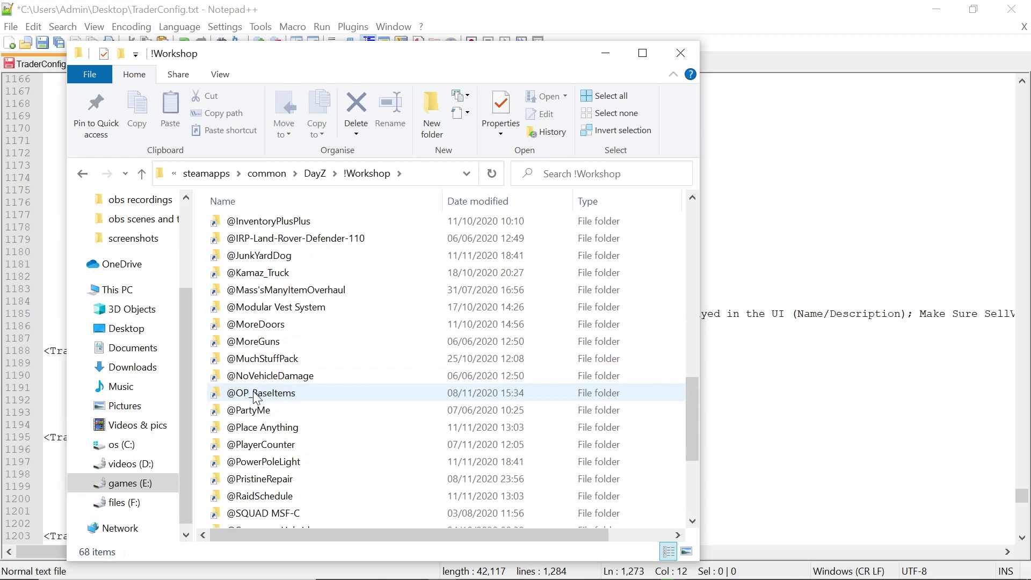
double_click(253, 360)
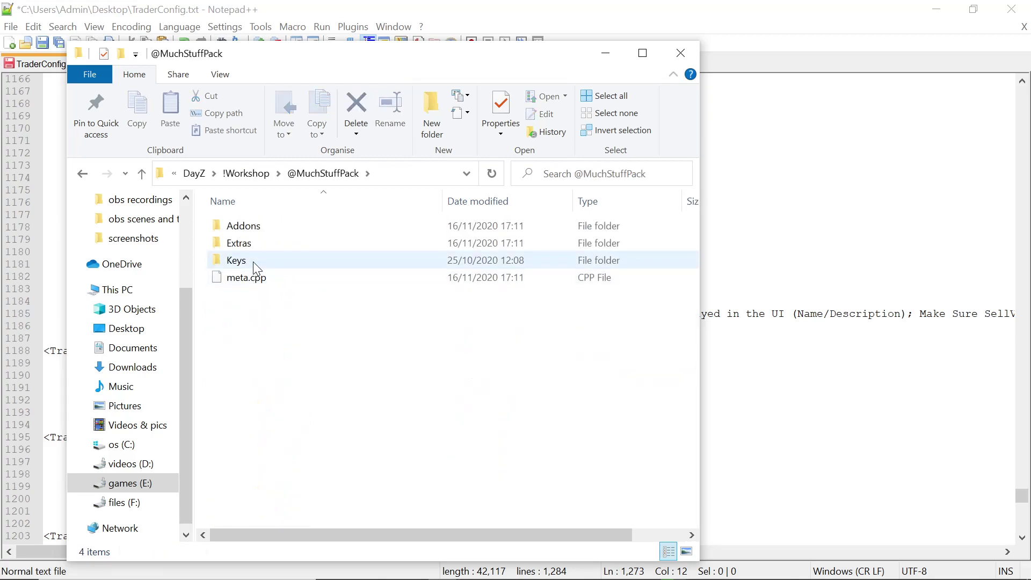
double_click(253, 245)
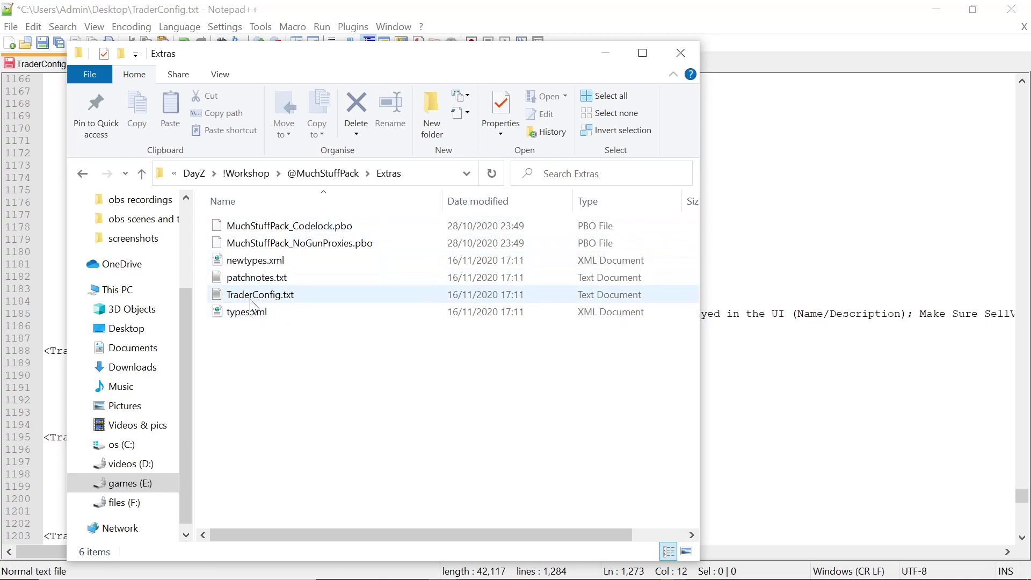
- Open types.xml from the Extras folder for editing in Notepad++
left_click(242, 316)
right_click(242, 318)
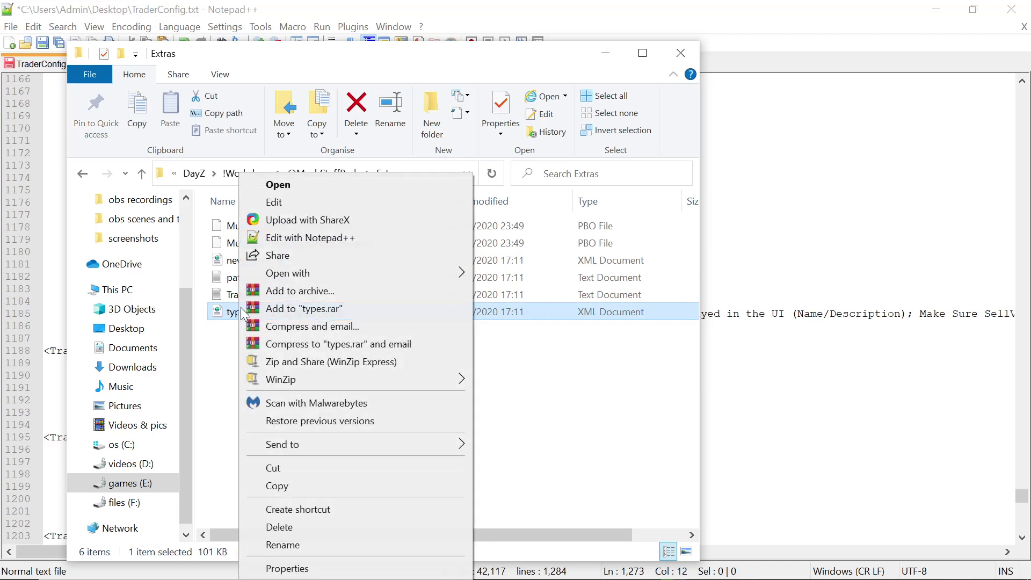
left_click(280, 237)
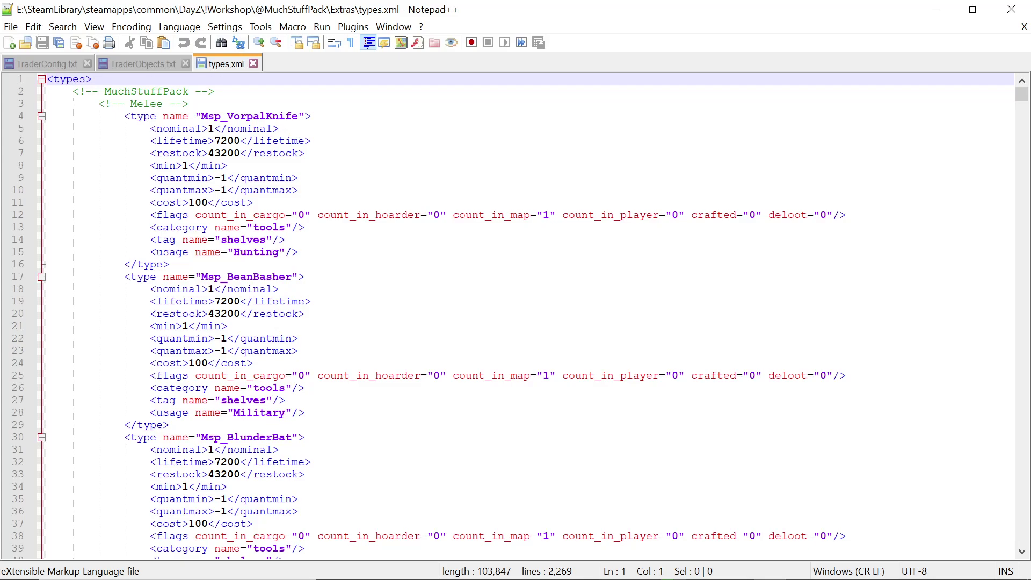
- Copy the item class name Msp_VorpalKnife from line 4 of types.xml
double_click(240, 117)
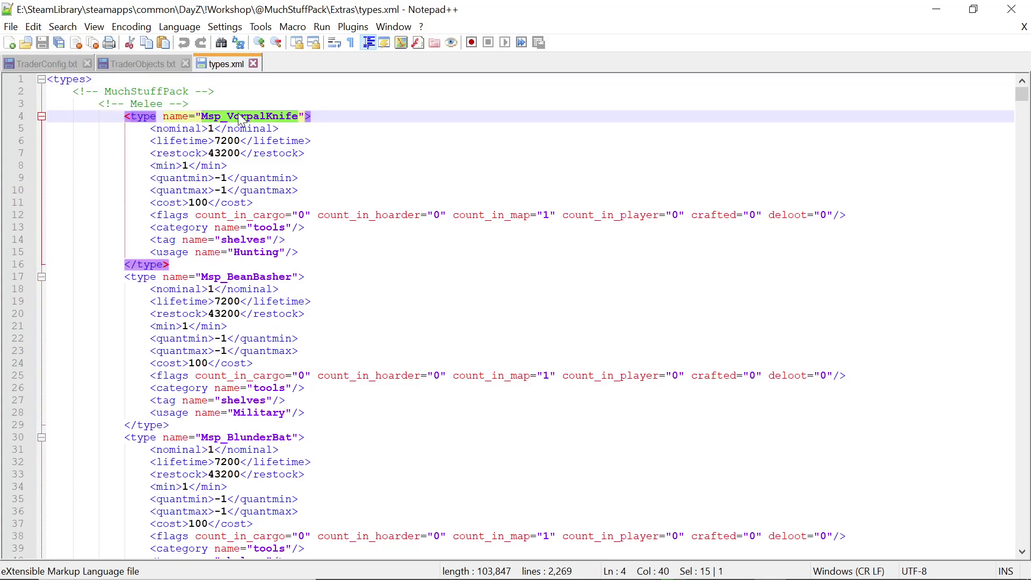
right_click(239, 116)
left_click(268, 139)
left_click(937, 9)
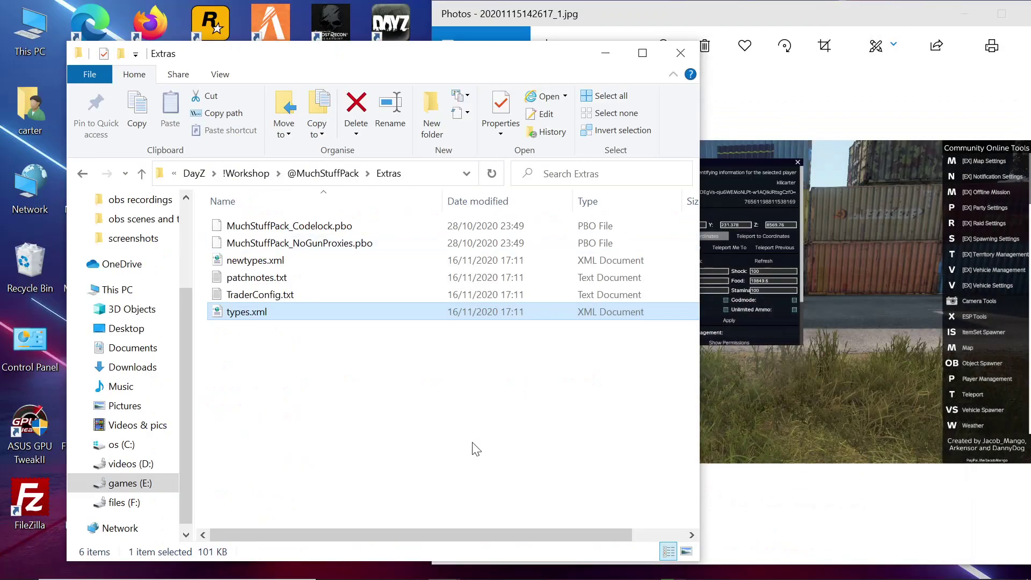
left_click(769, 564)
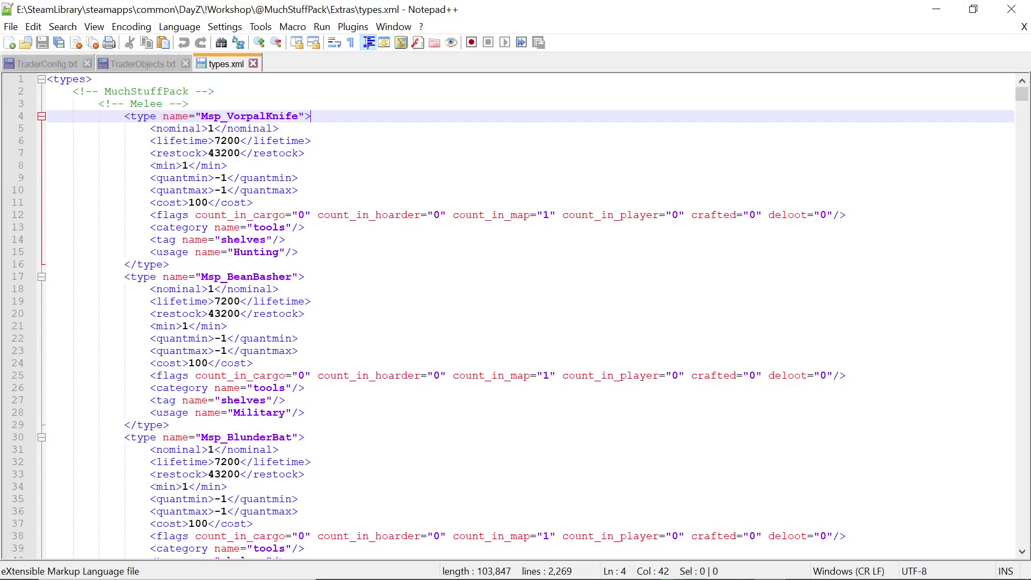
- Replace Screwdriver under Tools (small) in the Misc 6 trader section of TraderConfig.txt with the copied name Msp_VorpalKnife
left_click(43, 65)
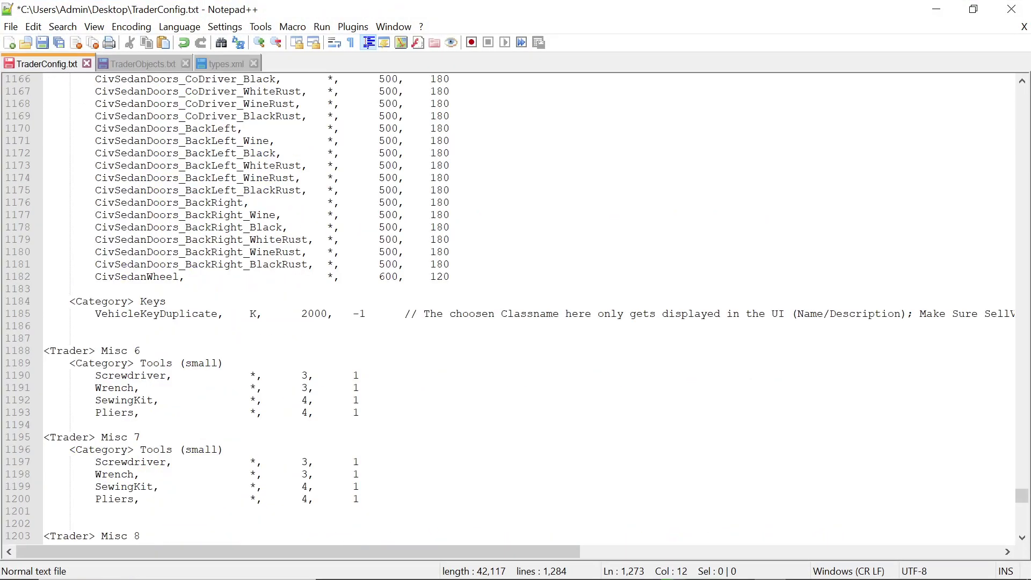
double_click(122, 376)
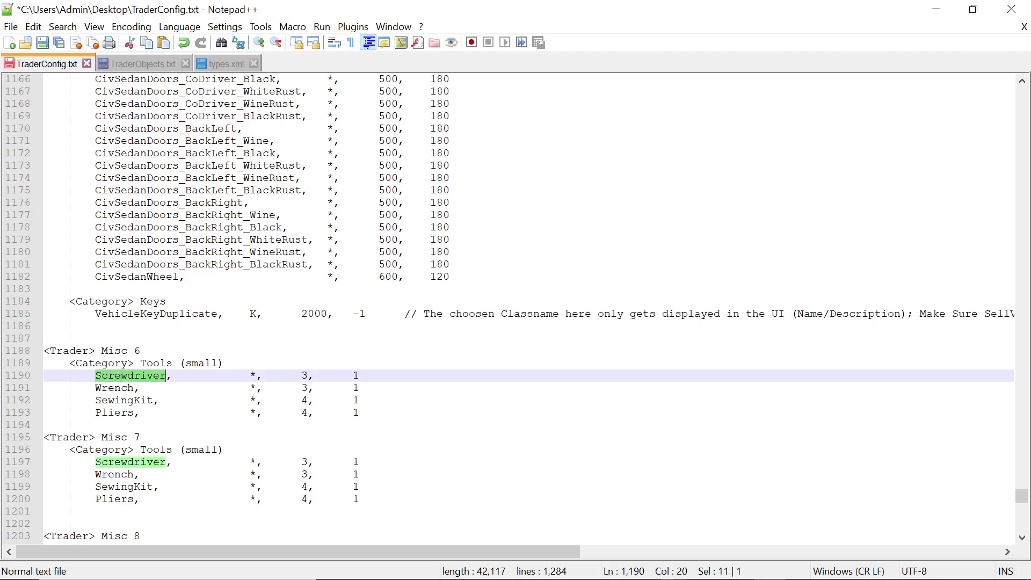
right_click(120, 378)
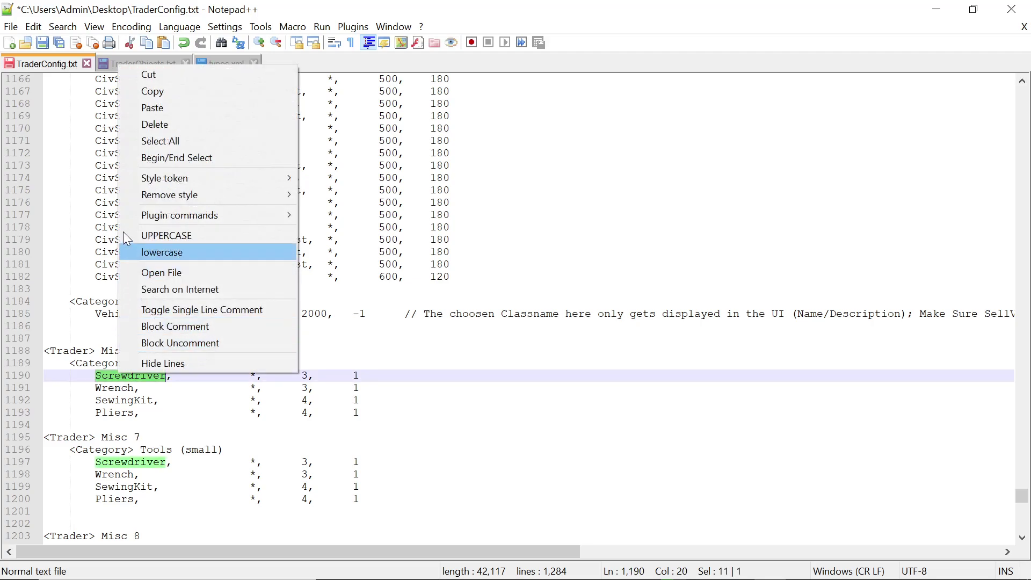
left_click(152, 107)
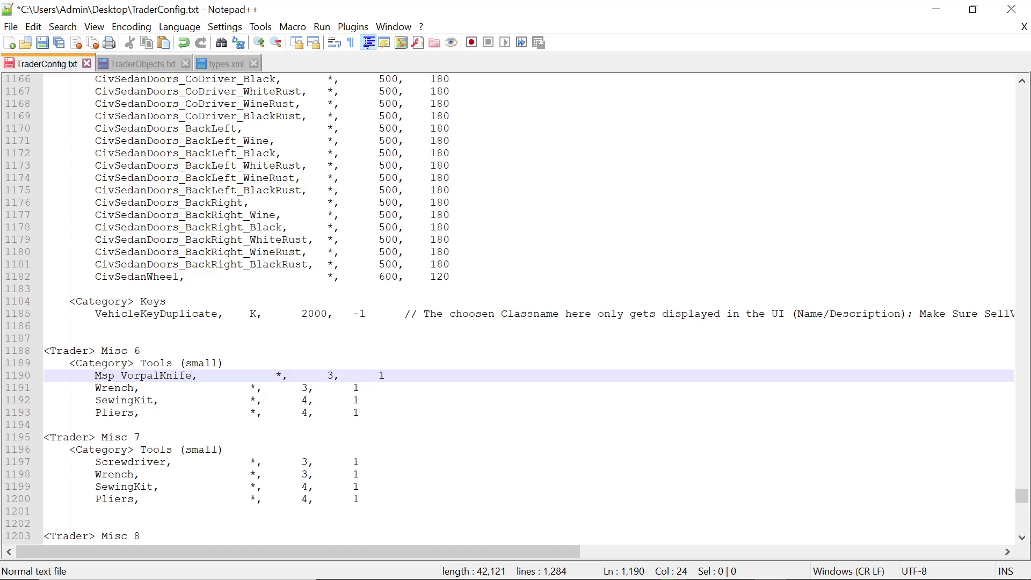
- Switch to the Extras window in File Explorer and open the folder F:\files\nitrado backups
scroll(519, 307, "down", 4)
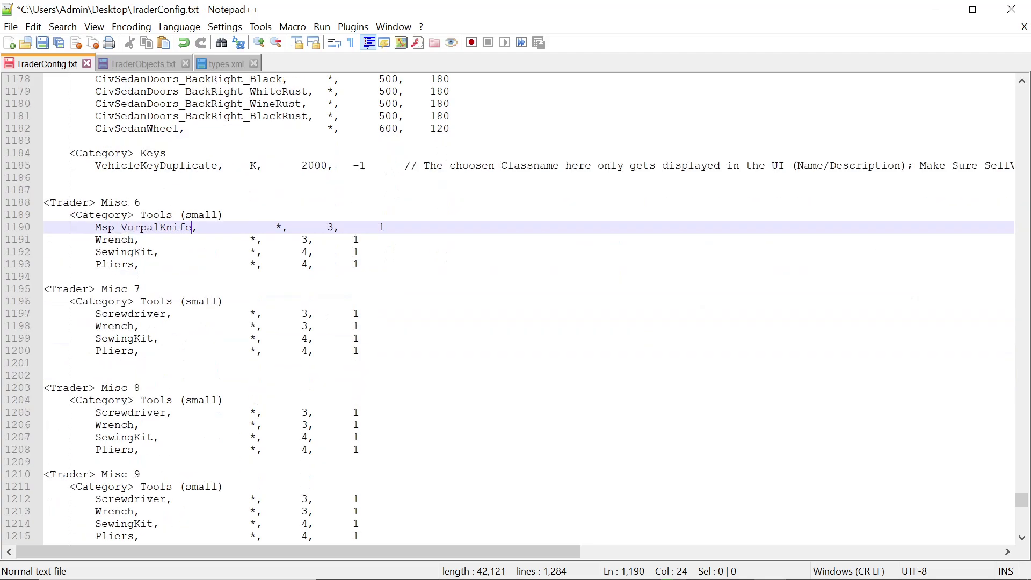
scroll(520, 308, "down", 20)
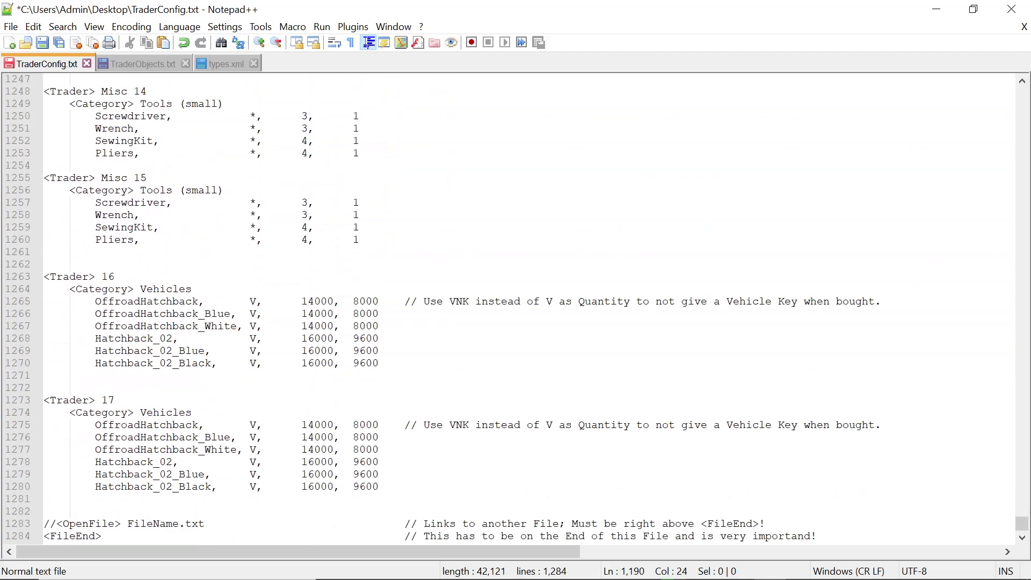
mouse_move(443, 575)
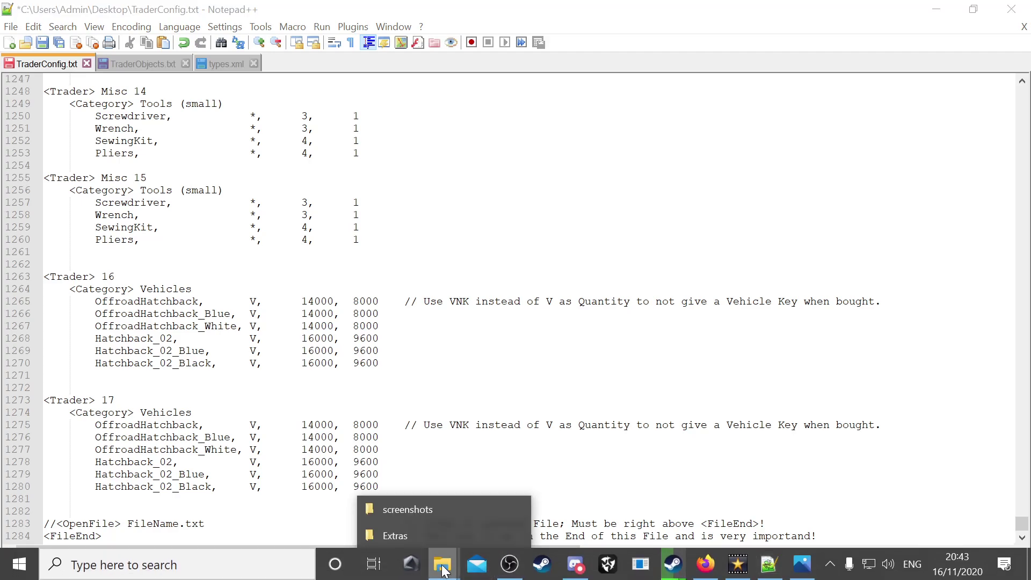
left_click(438, 528)
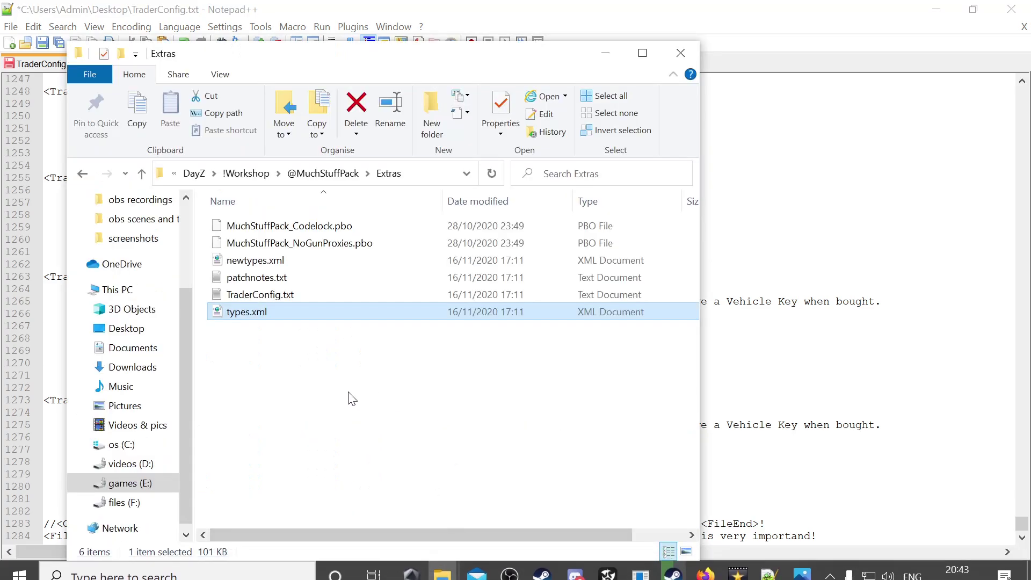
key("alt+Up")
key("alt+Up")
key("alt+Up")
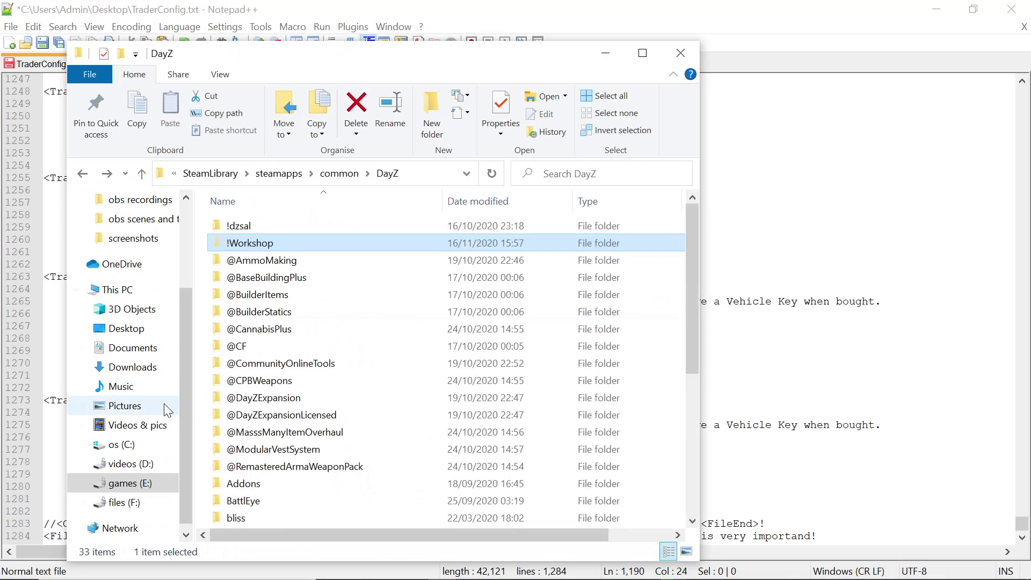
left_click(144, 502)
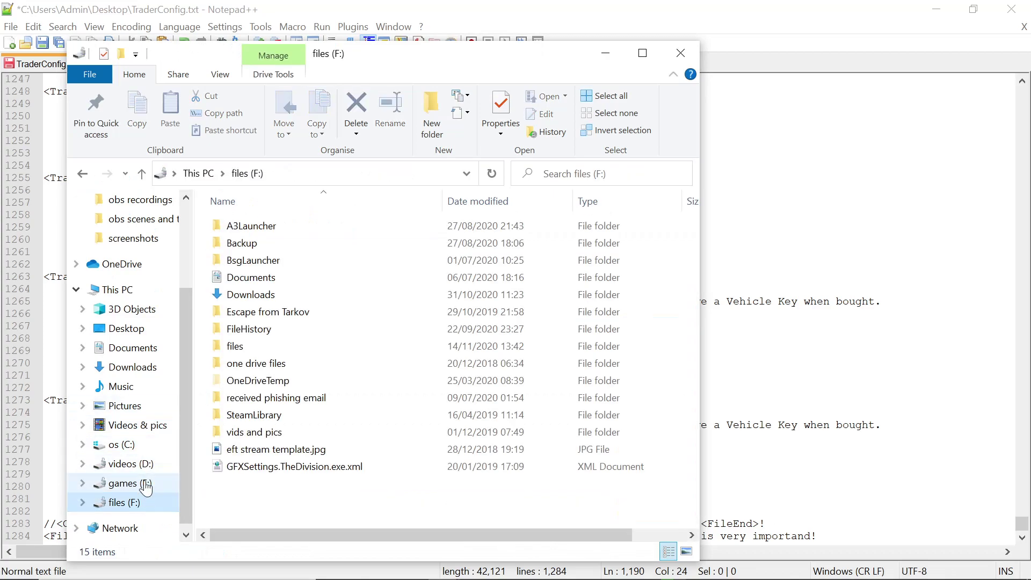
double_click(266, 347)
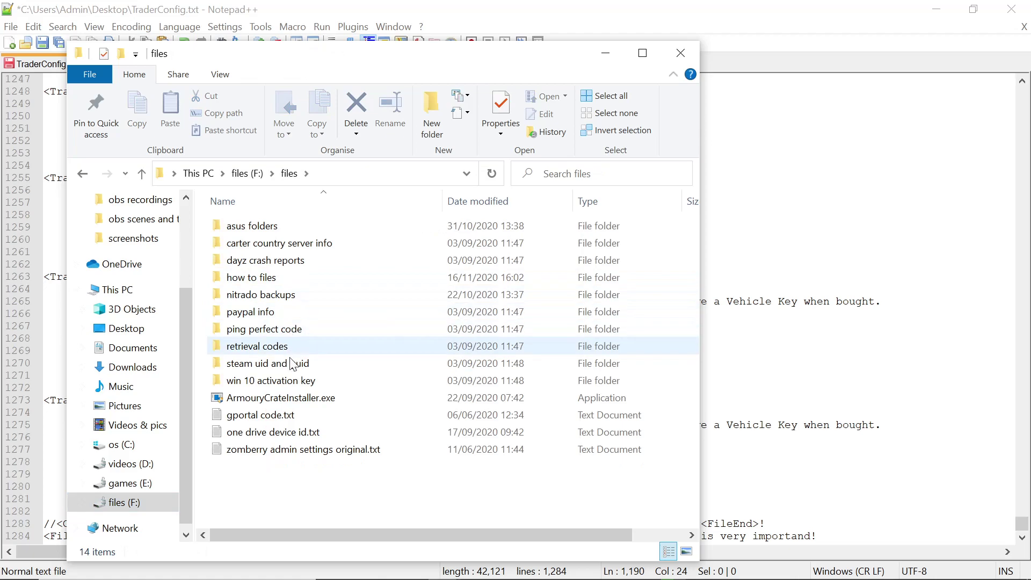
double_click(291, 300)
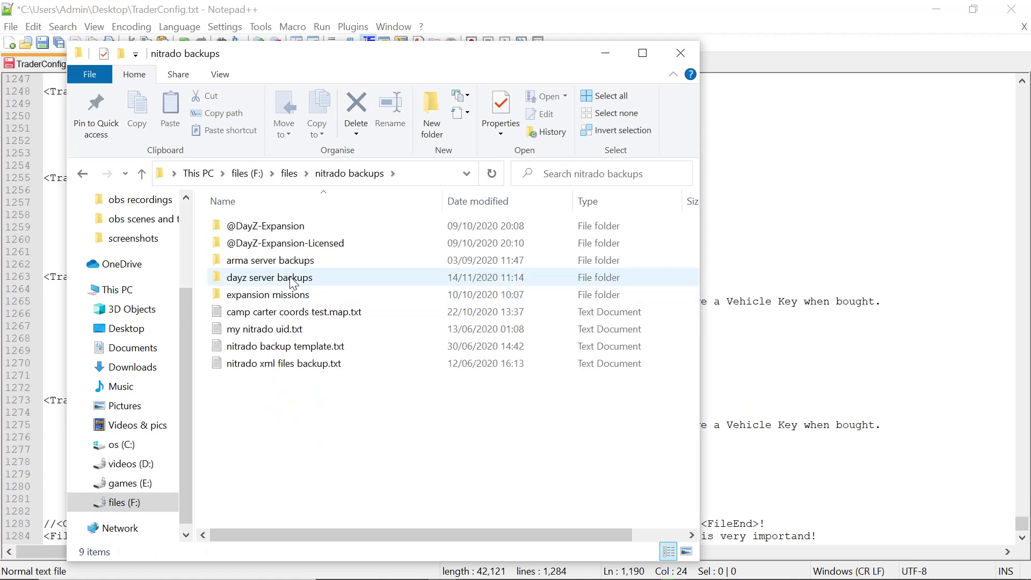
- Open the subfolder dayz server backups\my edited backups\my trader configs\my personal traderconfigs
double_click(293, 279)
left_click(288, 314)
double_click(288, 315)
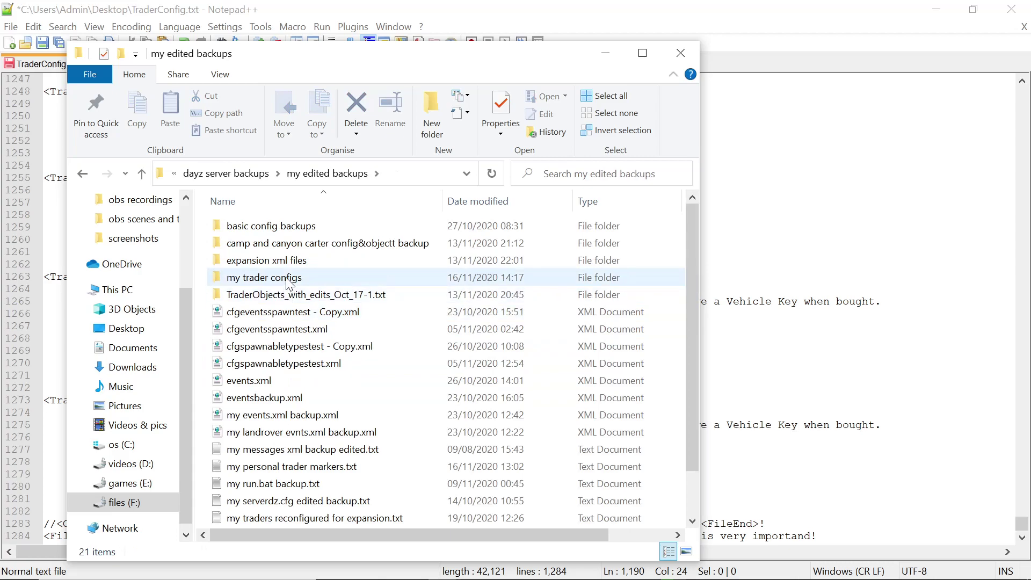
double_click(290, 279)
double_click(290, 230)
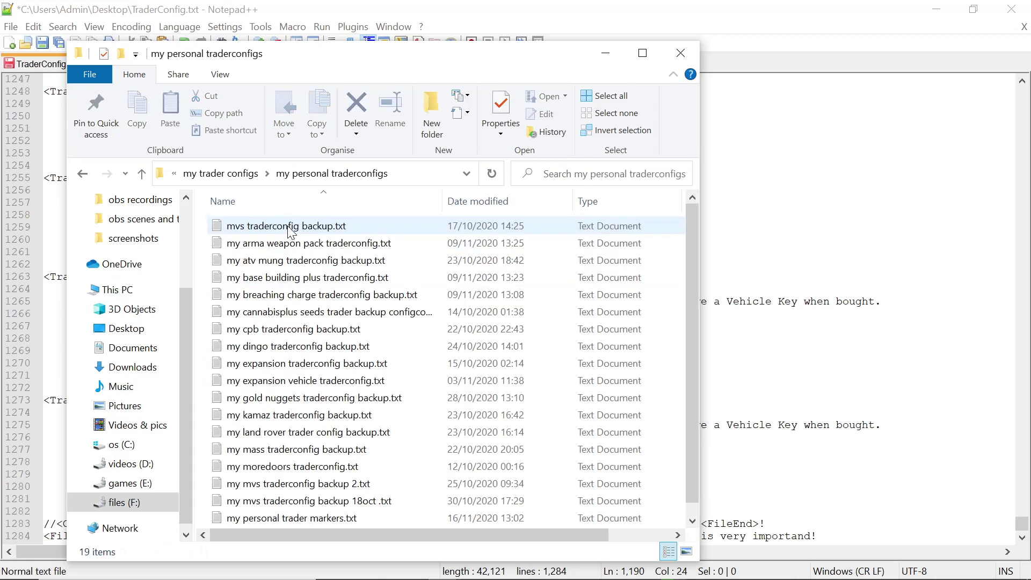
- Open my kamaz traderconfig backup.txt for editing in Notepad++
scroll(275, 414, "down", 1)
left_click(255, 398)
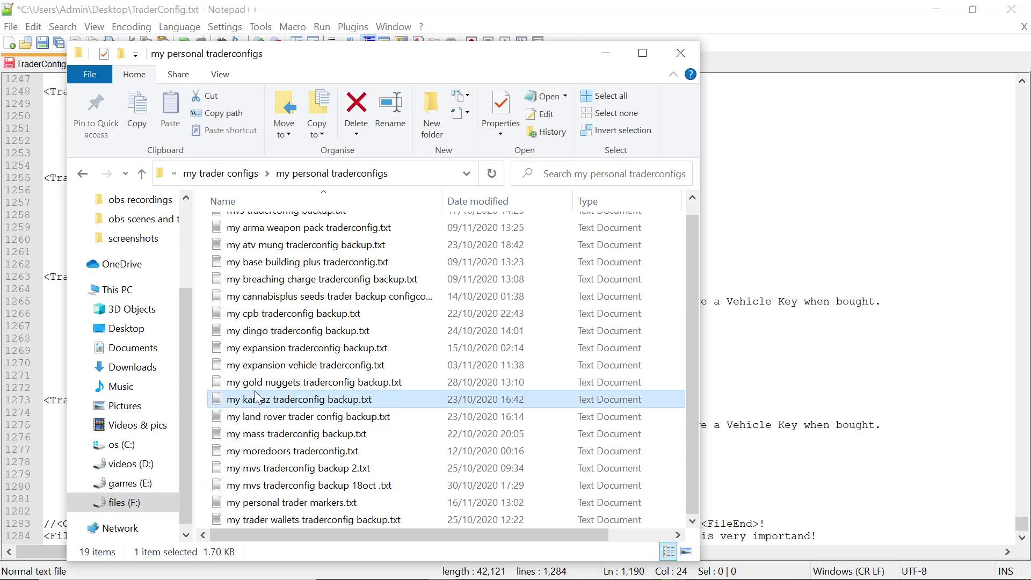
right_click(255, 401)
left_click(301, 237)
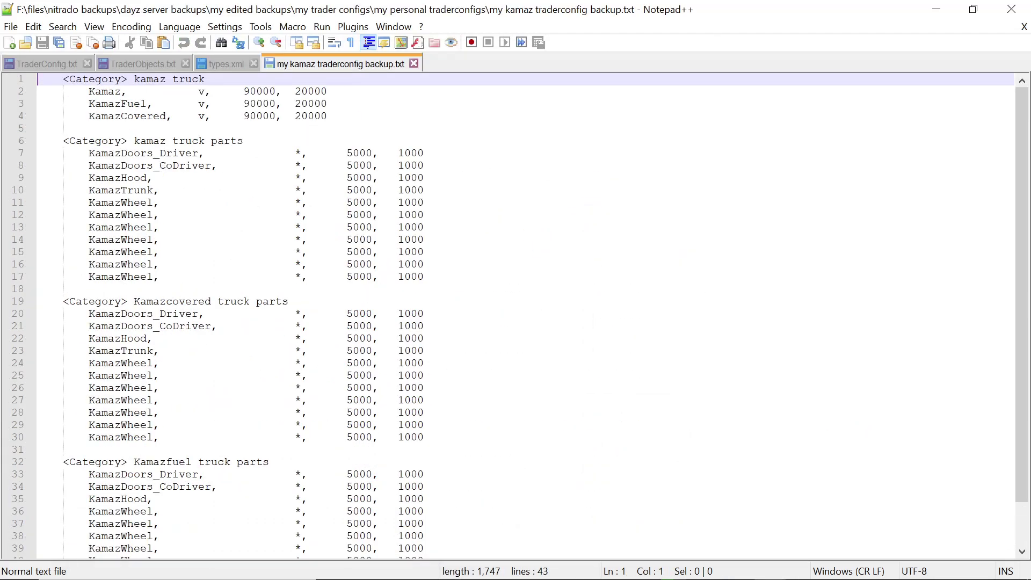
- Copy lines 1 to 30 of the kamaz backup file, covering the kamaz truck, kamaz truck parts and Kamazcovered truck parts categories
left_click_drag(38, 79, 424, 437)
key("ctrl+c")
right_click(235, 313)
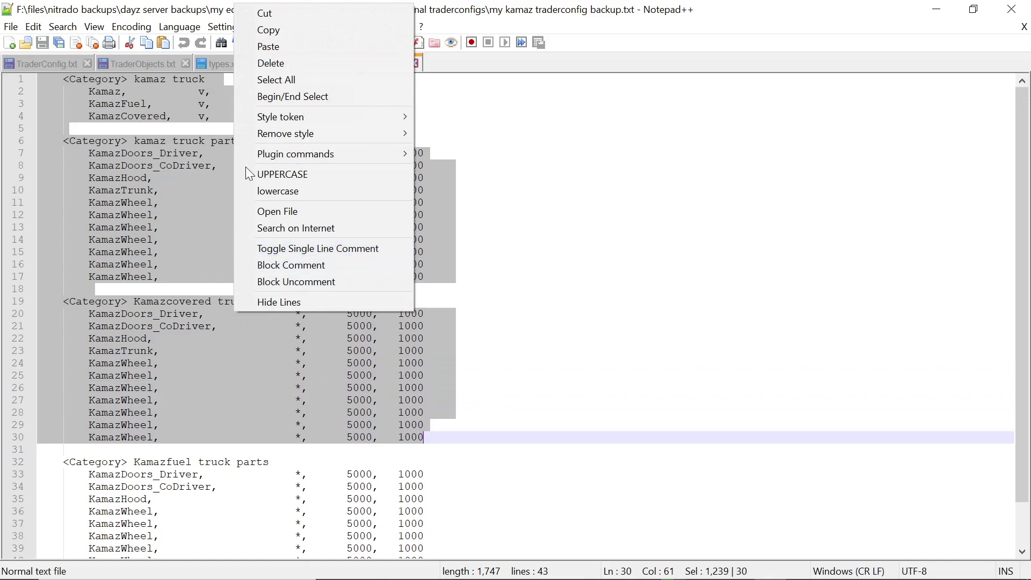
left_click(283, 30)
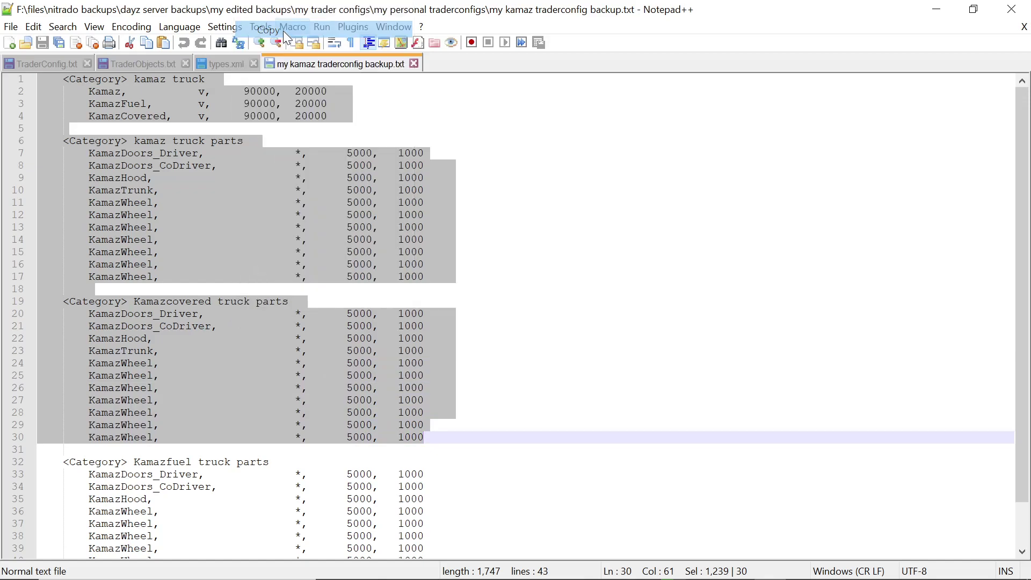
left_click(839, 154)
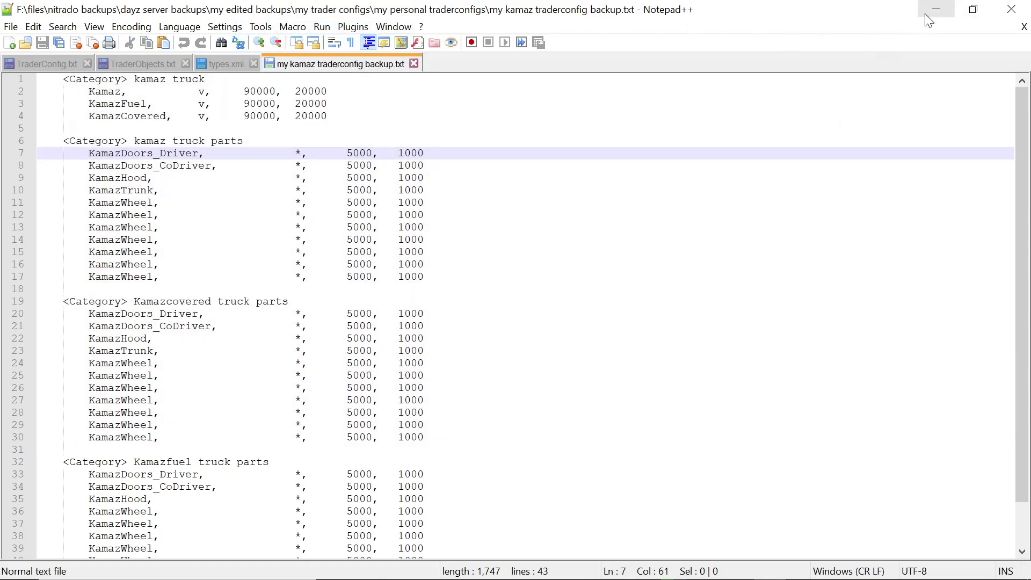
- Replace the Vehicles category and its items under Trader 17 in TraderConfig.txt with the copied kamaz categories
left_click(46, 65)
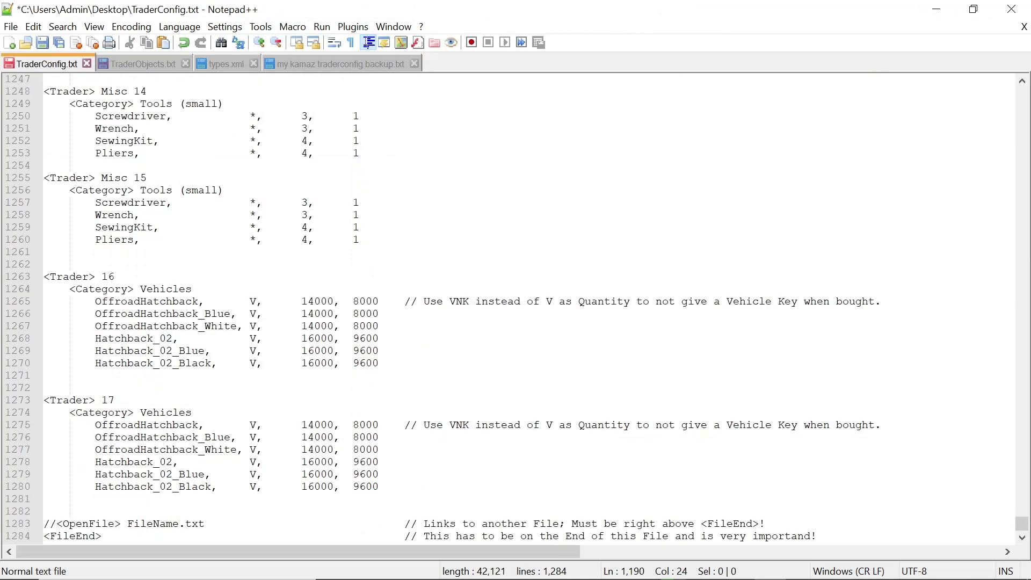
left_click(44, 412)
left_click_drag(45, 413, 430, 486)
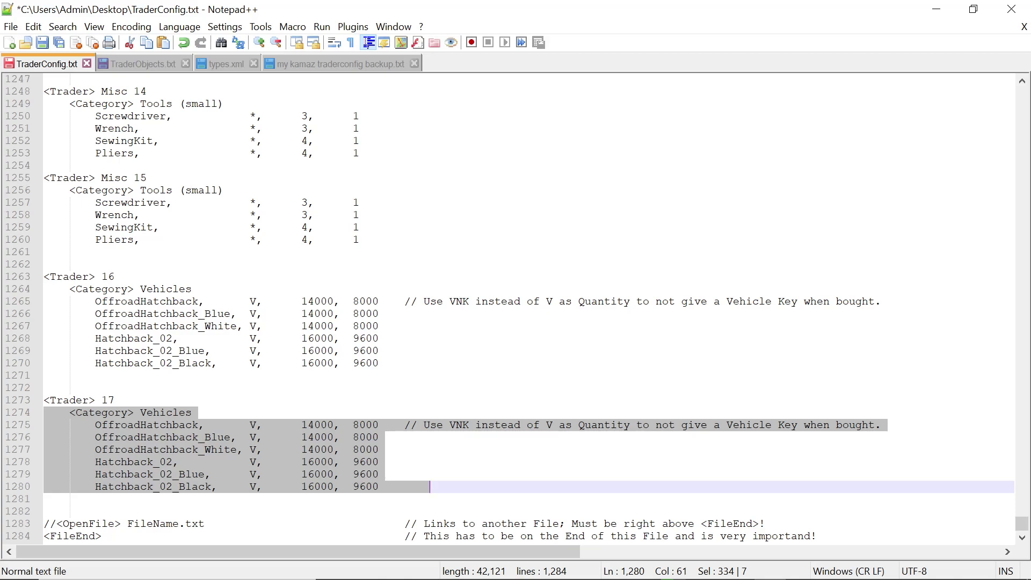
key("Delete")
right_click(48, 488)
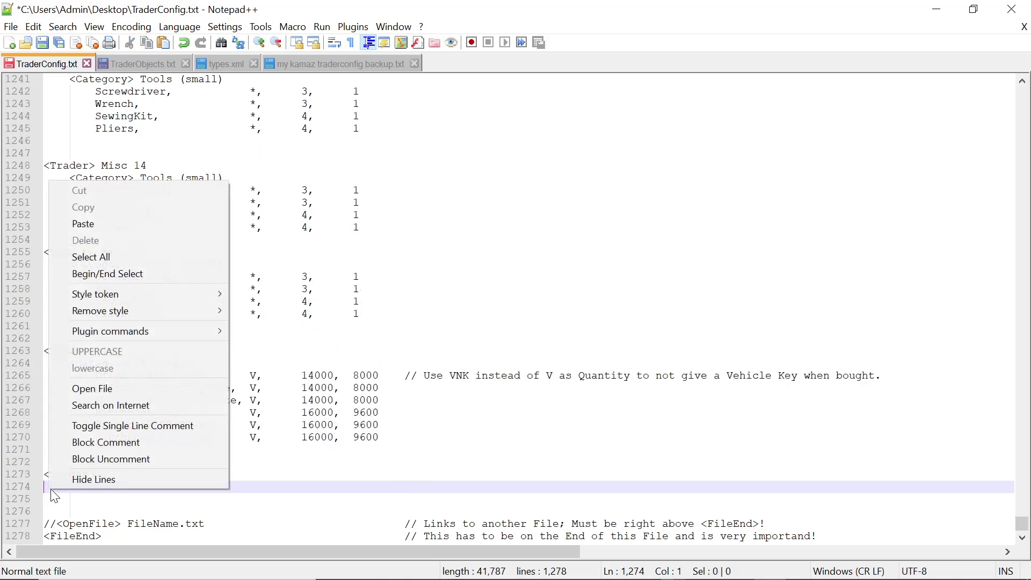
left_click(103, 224)
scroll(102, 224, "down", 2)
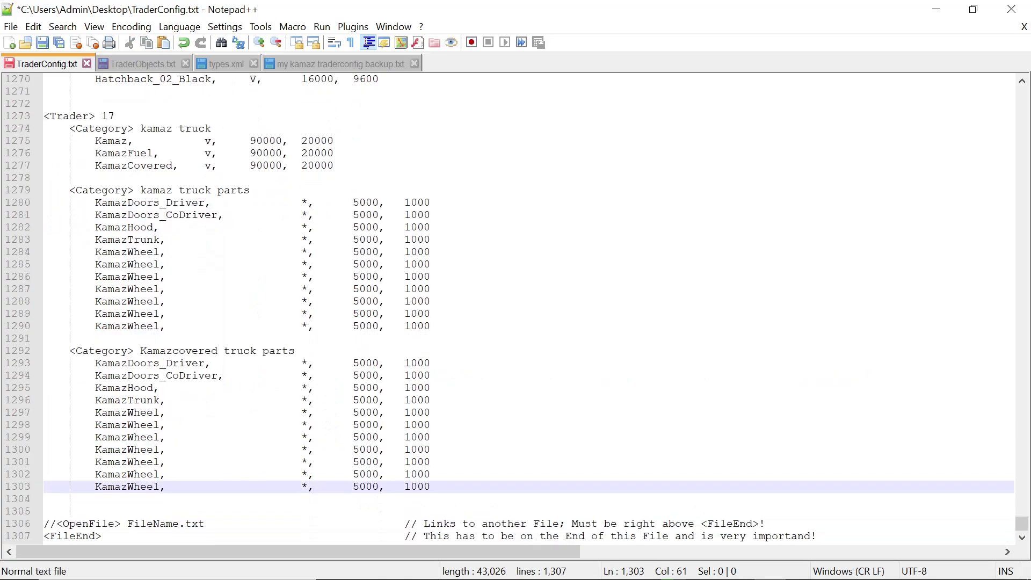
- Review the trader sections of TraderConfig.txt from the kamaz categories in Trader 17 back up to Misc 6
scroll(25, 450, "up", 1)
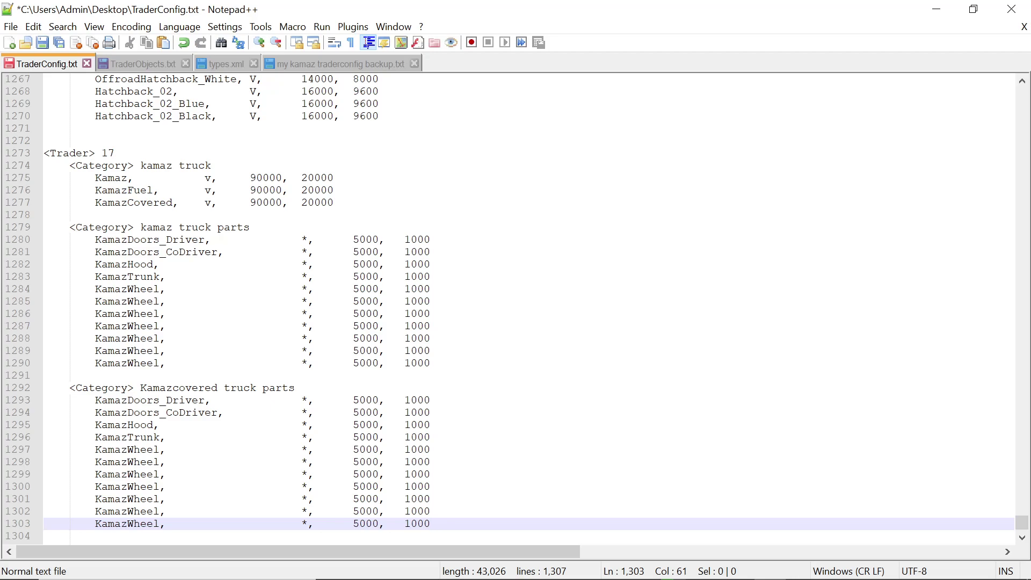
scroll(515, 308, "up", 3)
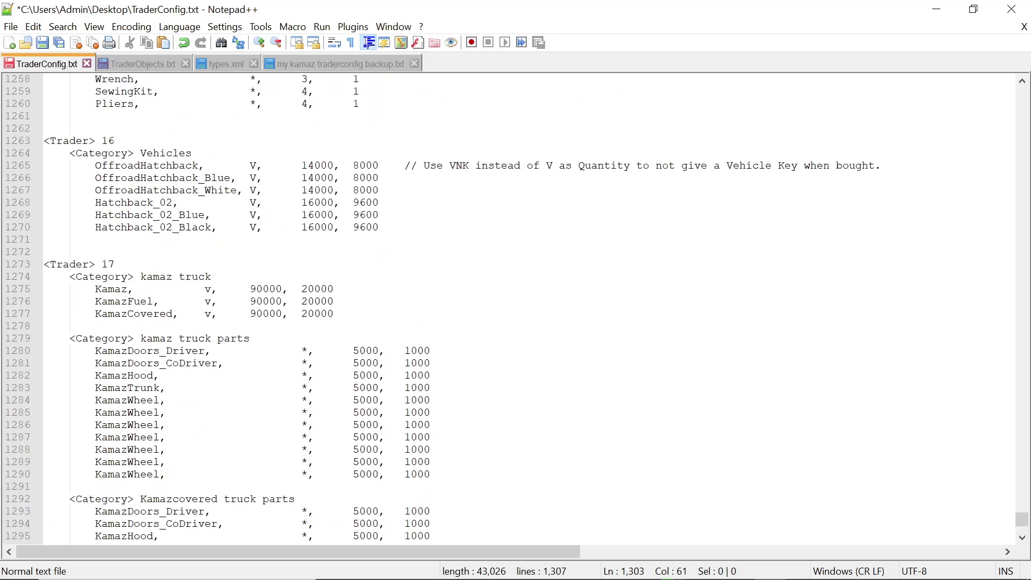
scroll(516, 308, "down", 4)
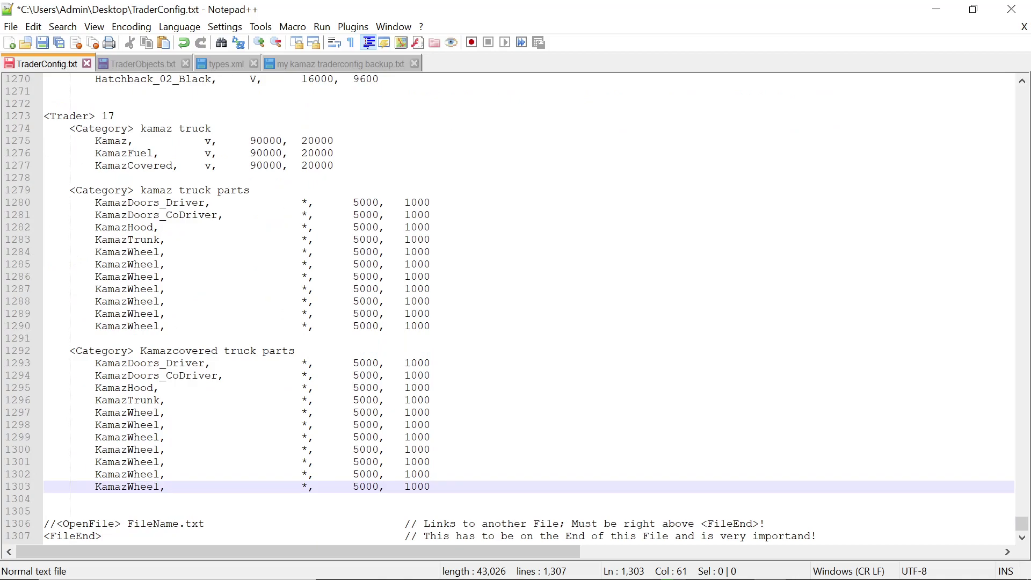
scroll(515, 308, "up", 5)
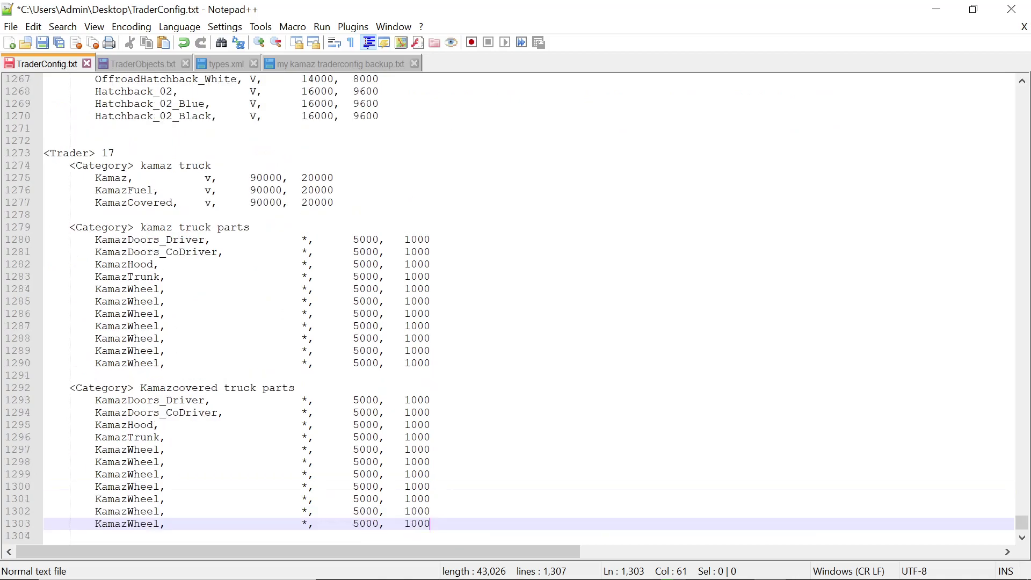
scroll(515, 308, "up", 4)
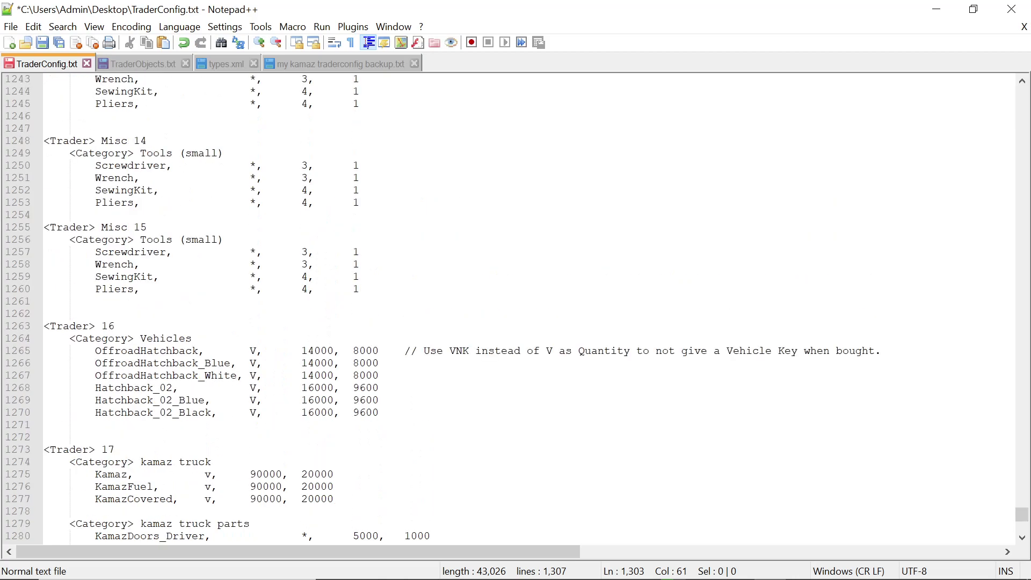
scroll(516, 308, "up", 4)
scroll(516, 308, "up", 10)
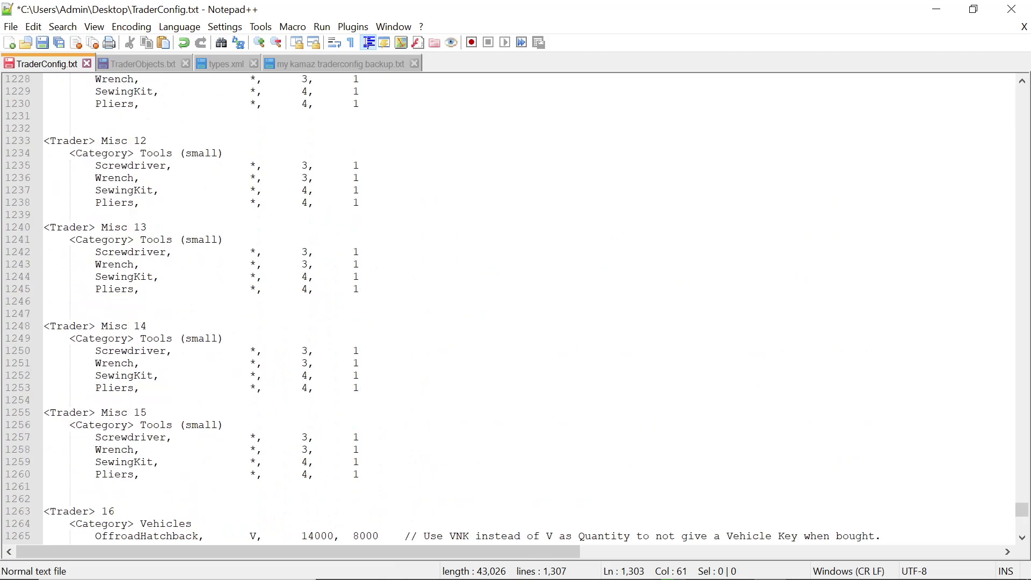
scroll(516, 308, "up", 11)
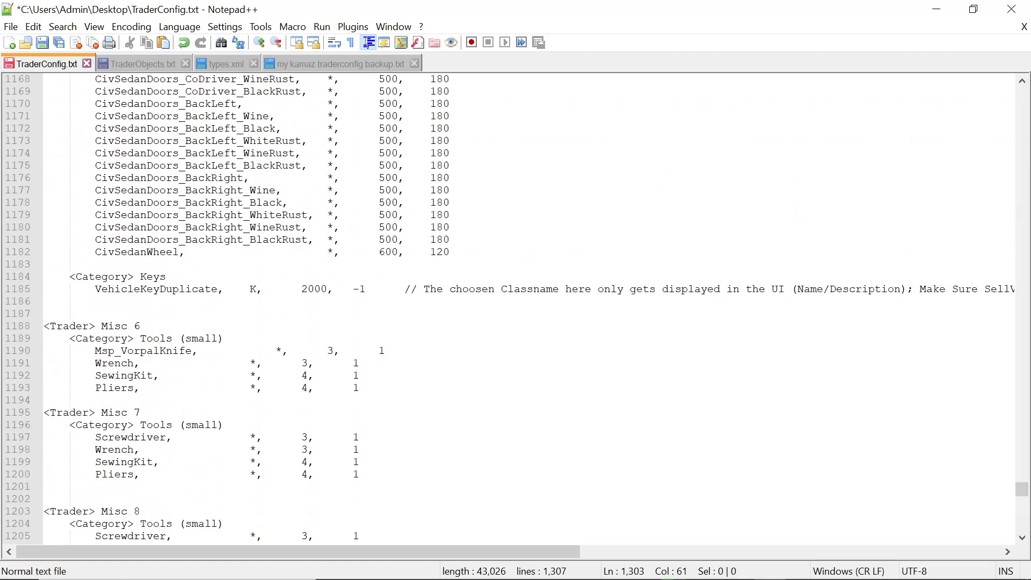
scroll(515, 308, "down", 3)
- Check the Kumyrna trader objects in TraderObjects.txt, and view TraderConfig.txt and the MuchStuffPack types.xml again
left_click(156, 65)
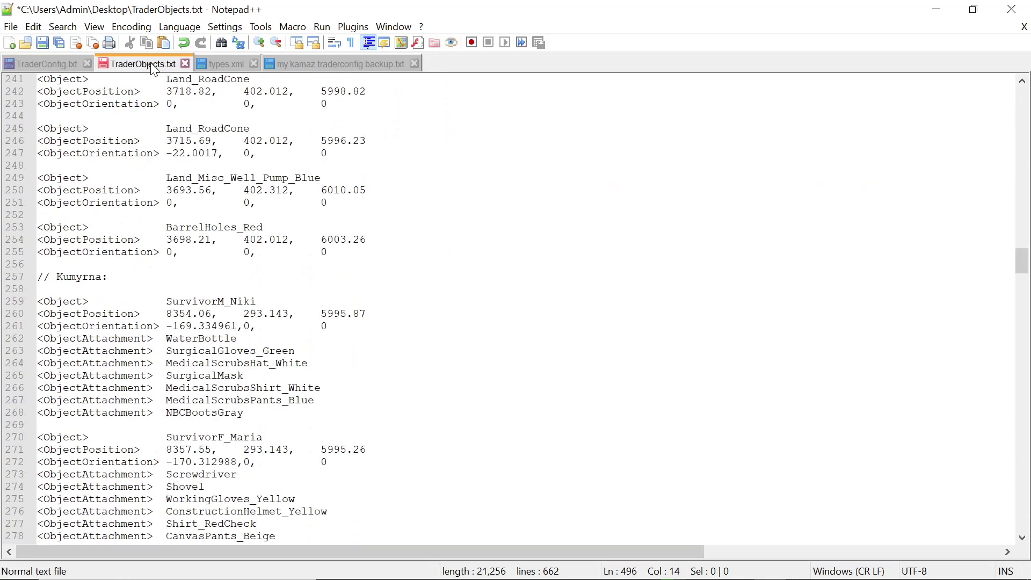
scroll(516, 307, "down", 3)
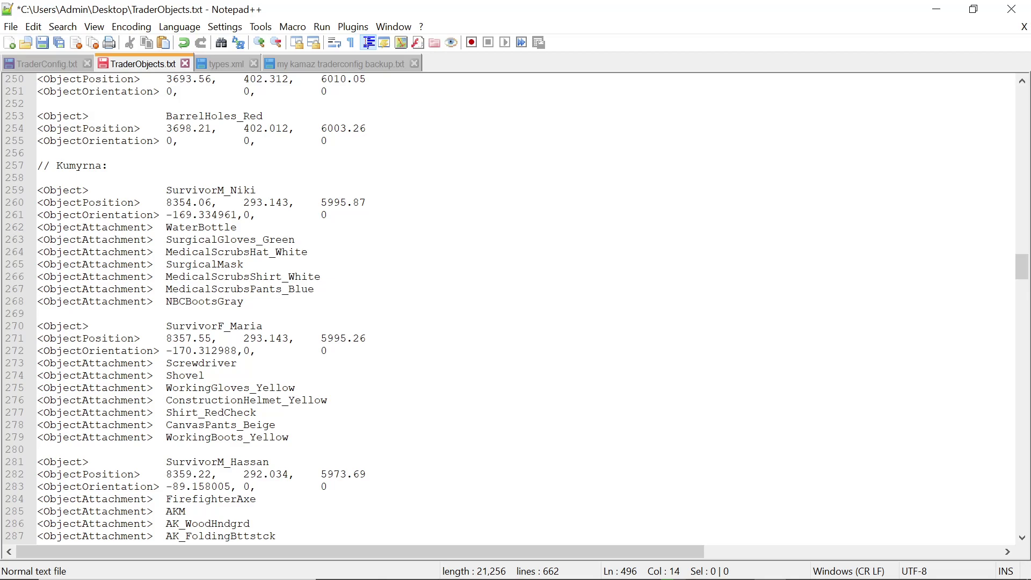
left_click(53, 61)
left_click(237, 65)
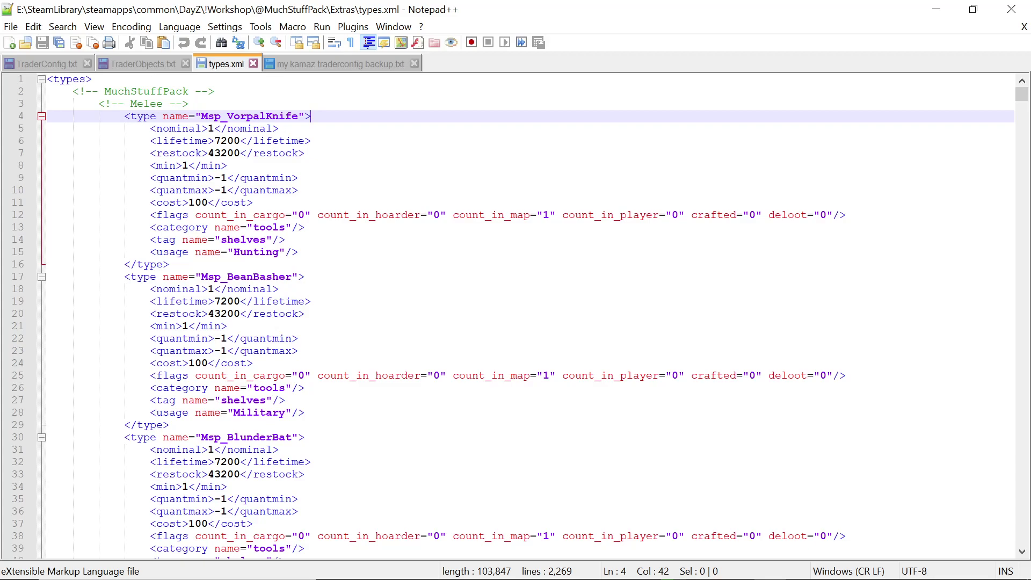
- Close all four open files, discarding the changes to TraderObjects.txt and TraderConfig.txt, and exit Notepad++
left_click(414, 64)
left_click(255, 64)
left_click(186, 63)
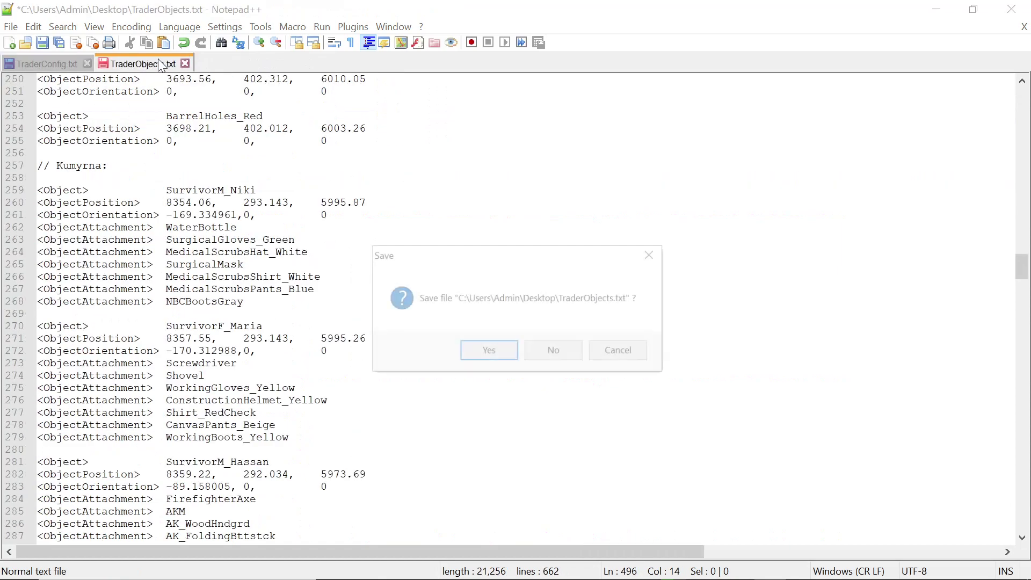
left_click(557, 350)
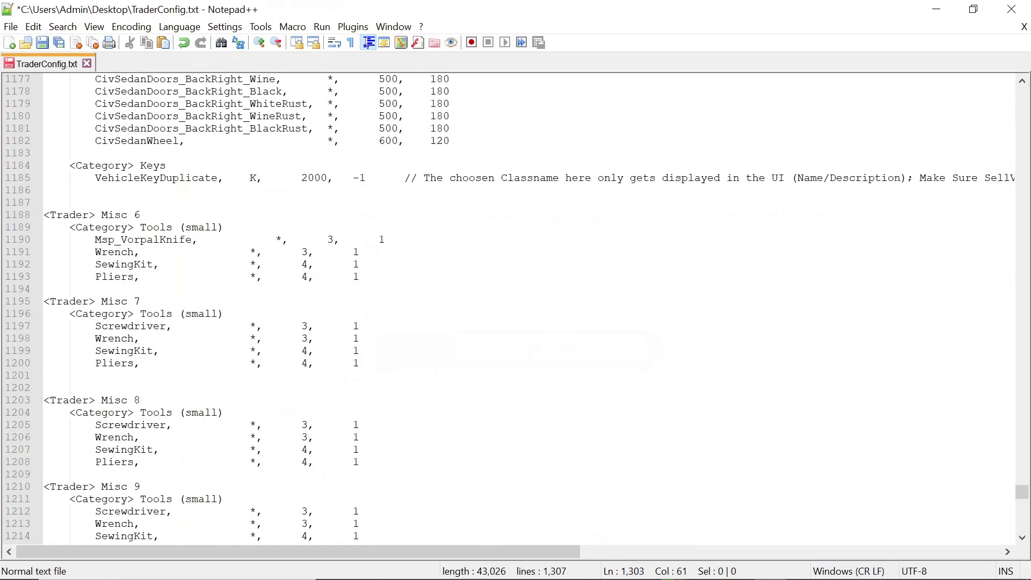
left_click(87, 64)
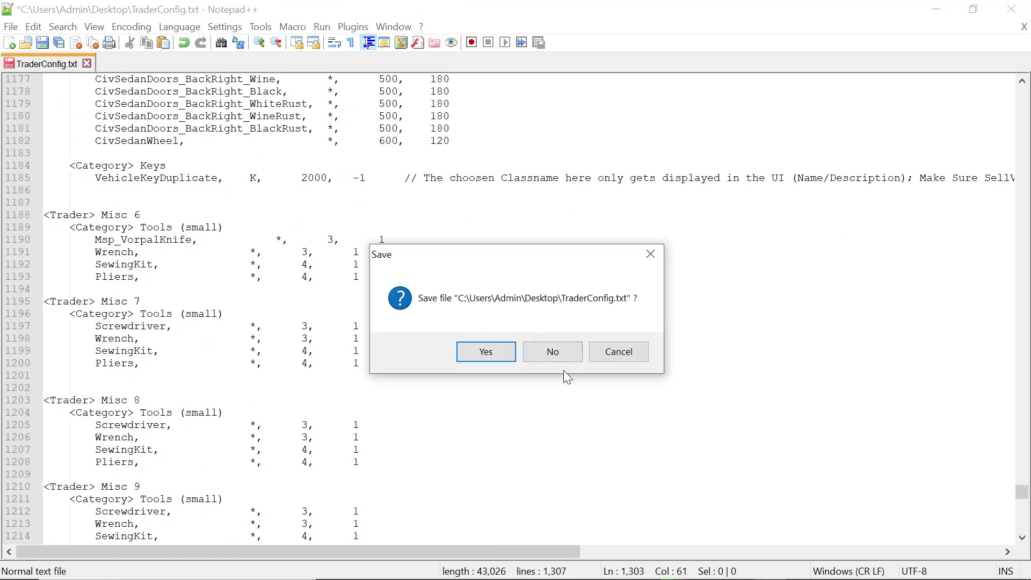
left_click(559, 352)
left_click(1012, 9)
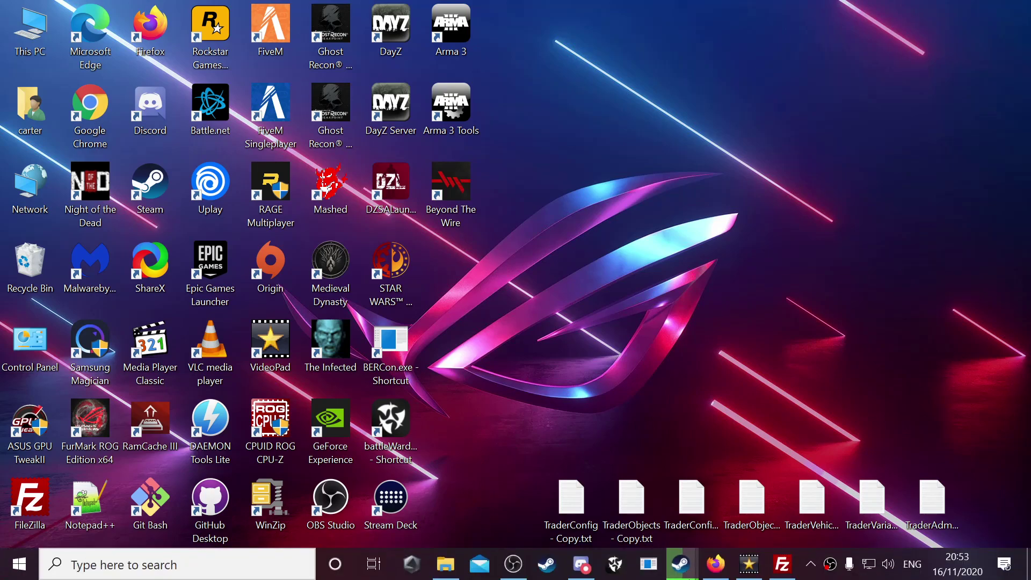
- Switch to the Nitrado web interface in Firefox and open the DayZ server's File Browser
mouse_move(721, 568)
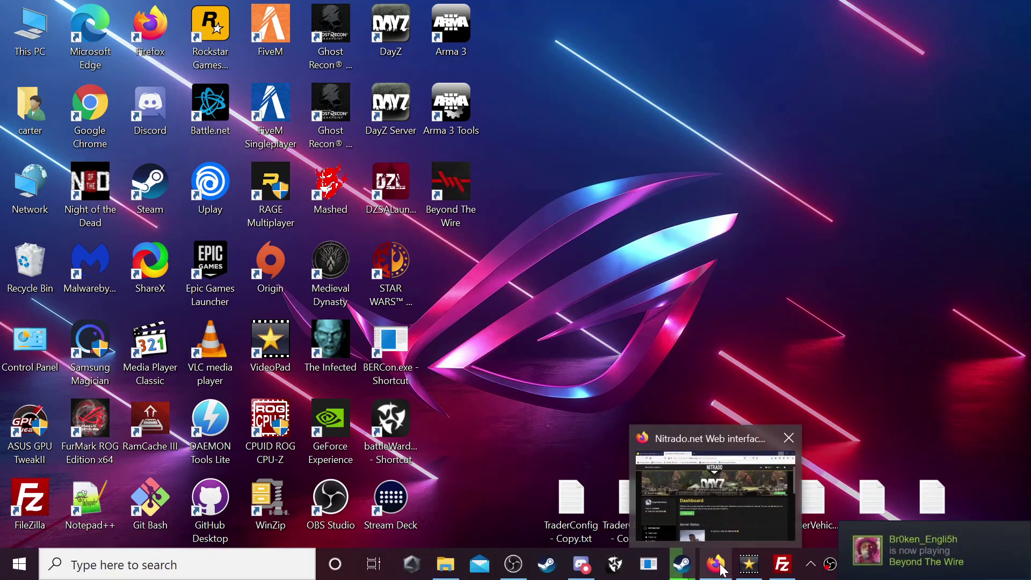
left_click(723, 568)
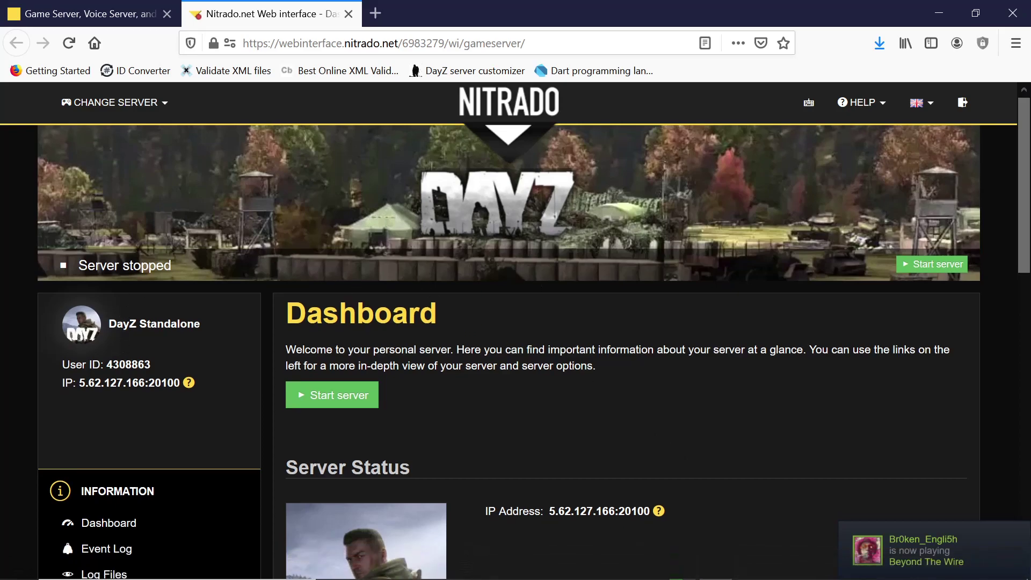
scroll(119, 354, "down", 6)
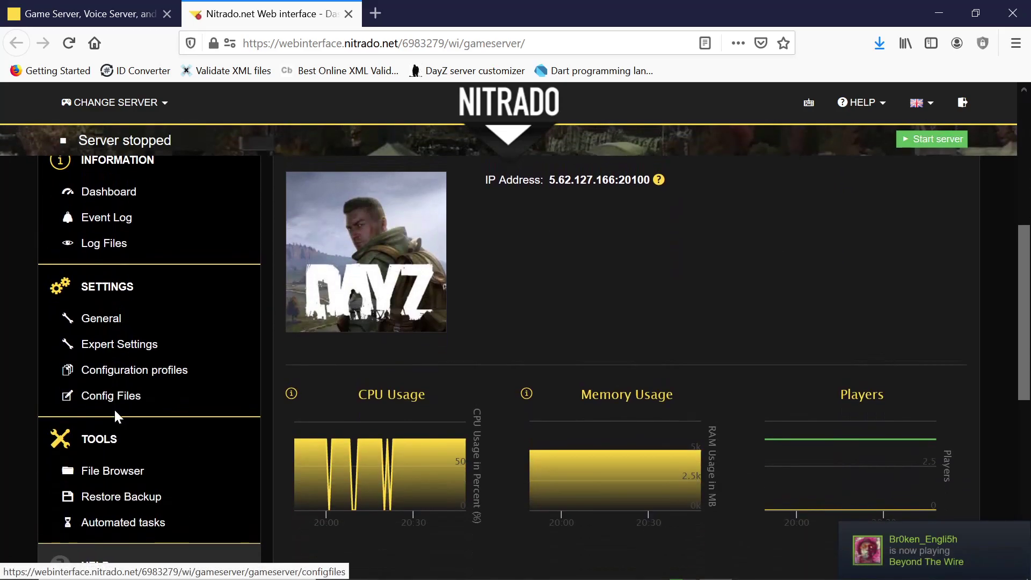
left_click(114, 471)
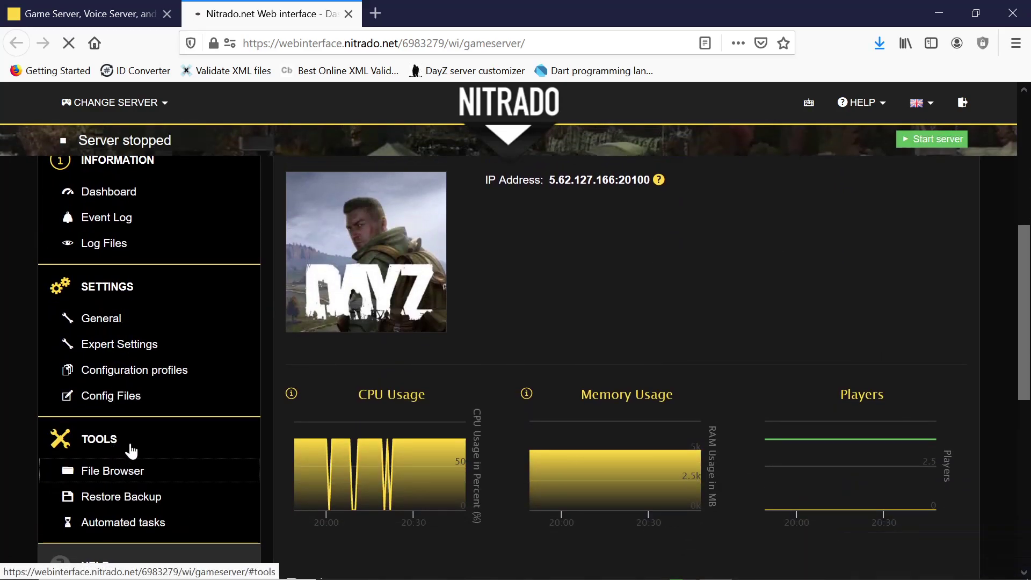
scroll(559, 277, "down", 6)
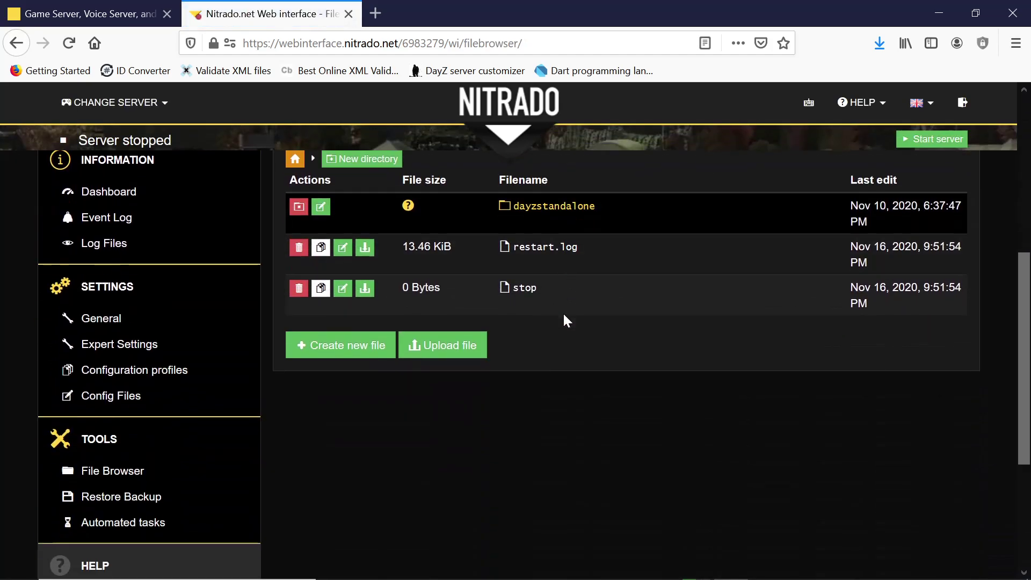
- Open the server's dayzstandalone/config/Trader folder and view the trader files it contains
left_click(563, 210)
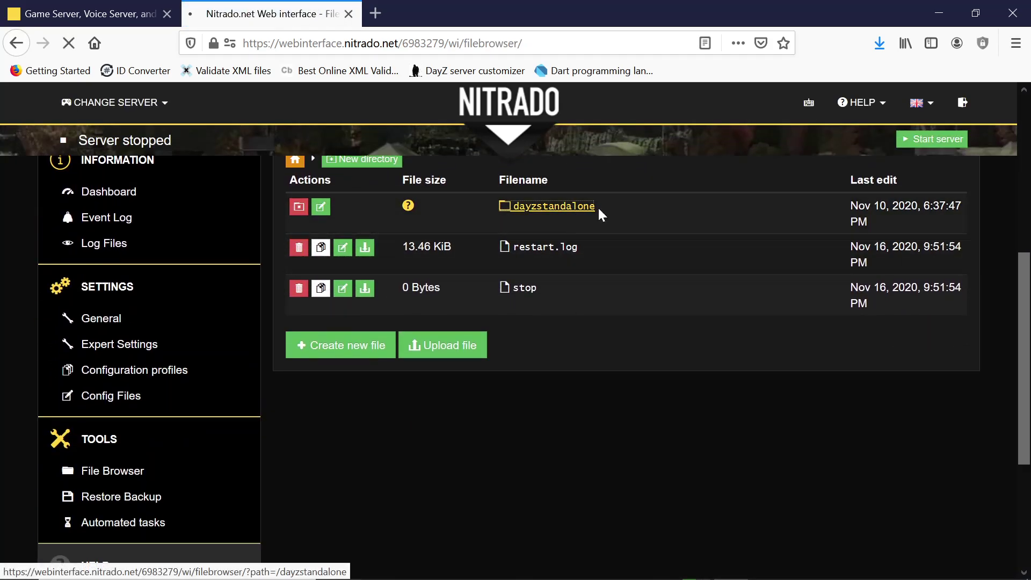
scroll(578, 344, "down", 9)
scroll(559, 414, "down", 3)
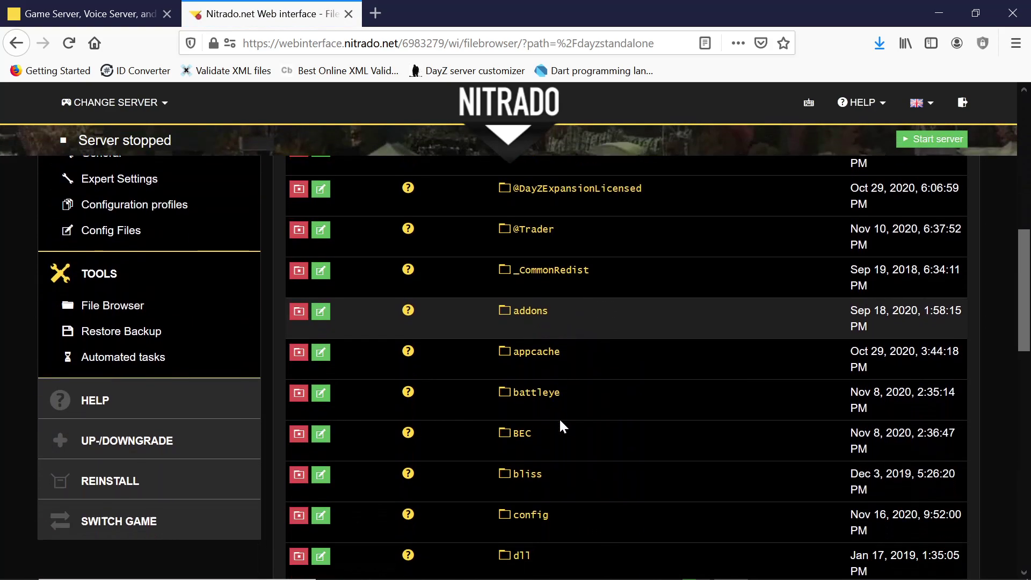
left_click(547, 516)
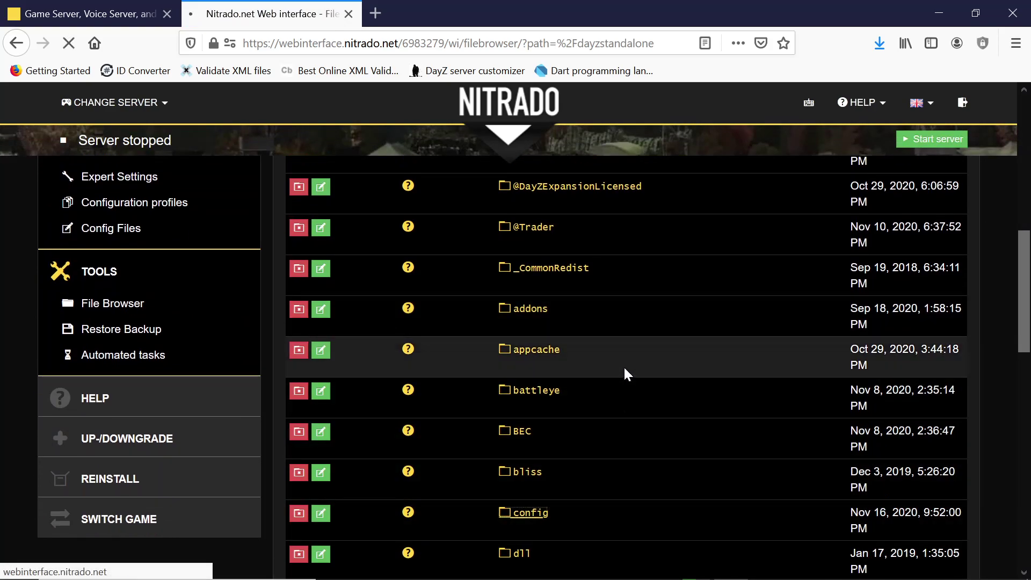
scroll(603, 371, "down", 5)
scroll(602, 371, "down", 3)
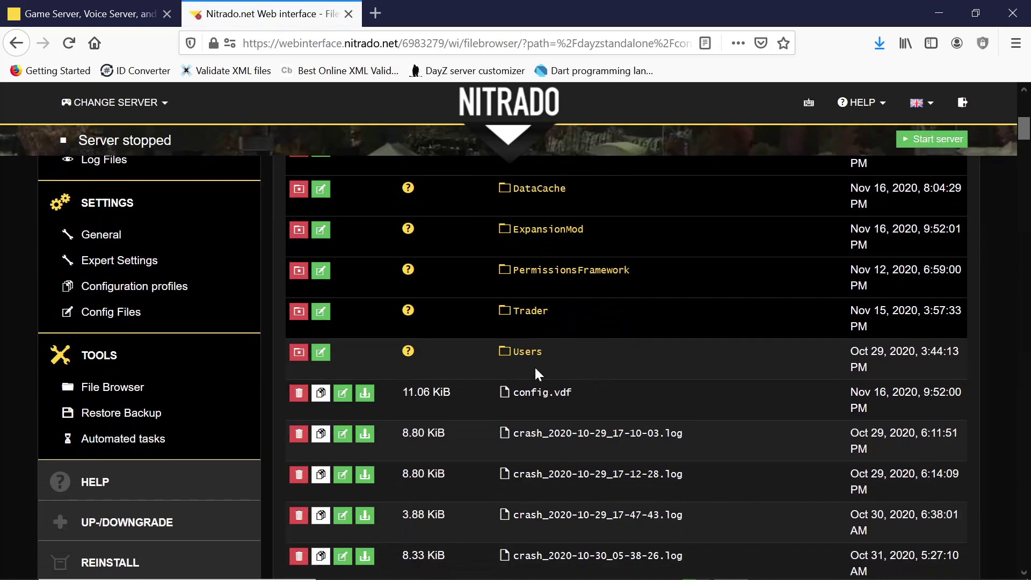
left_click(531, 313)
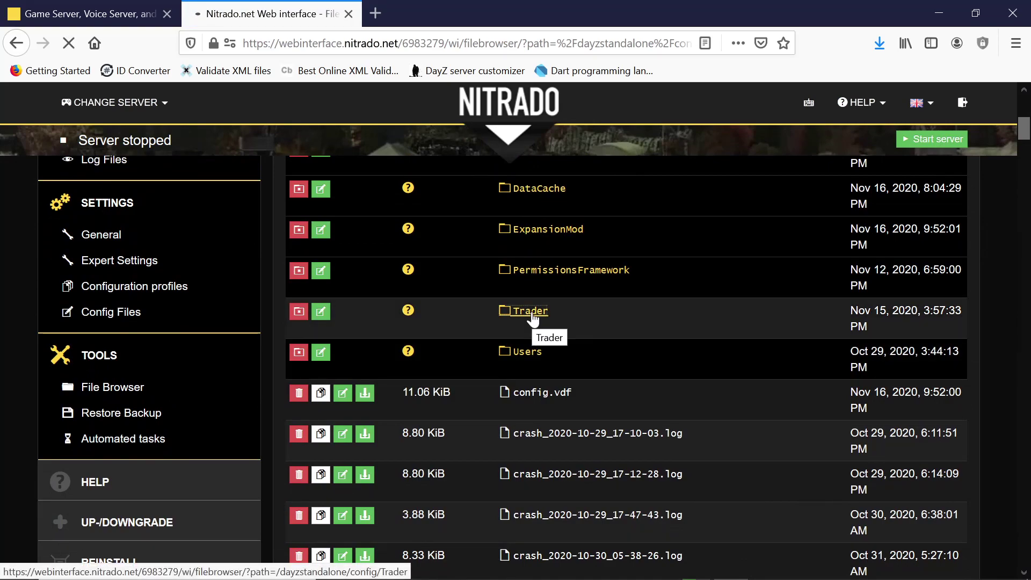
scroll(532, 317, "down", 6)
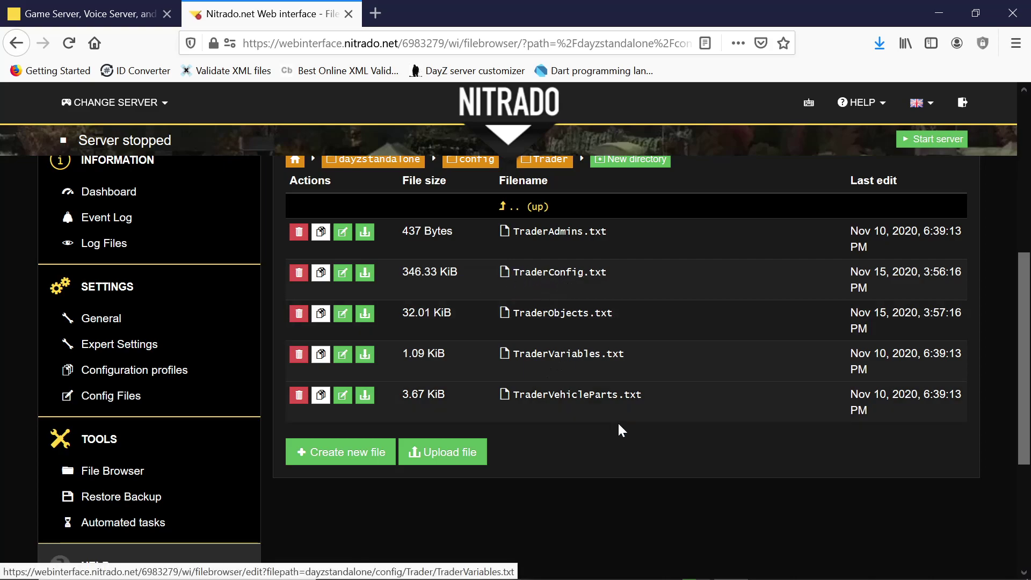
- Return to the server's Dashboard page and minimize the browser window
scroll(620, 465, "up", 6)
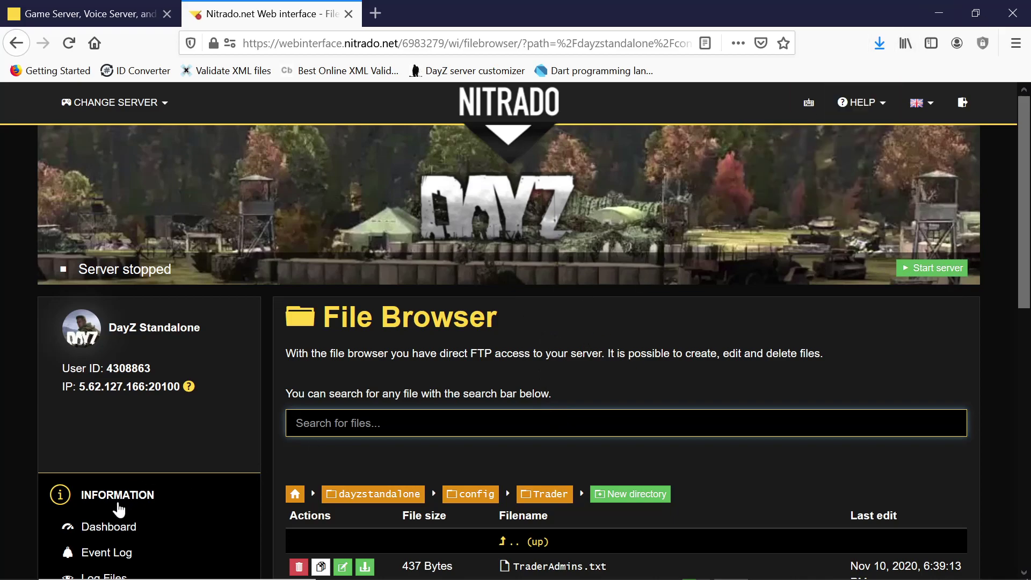
left_click(108, 529)
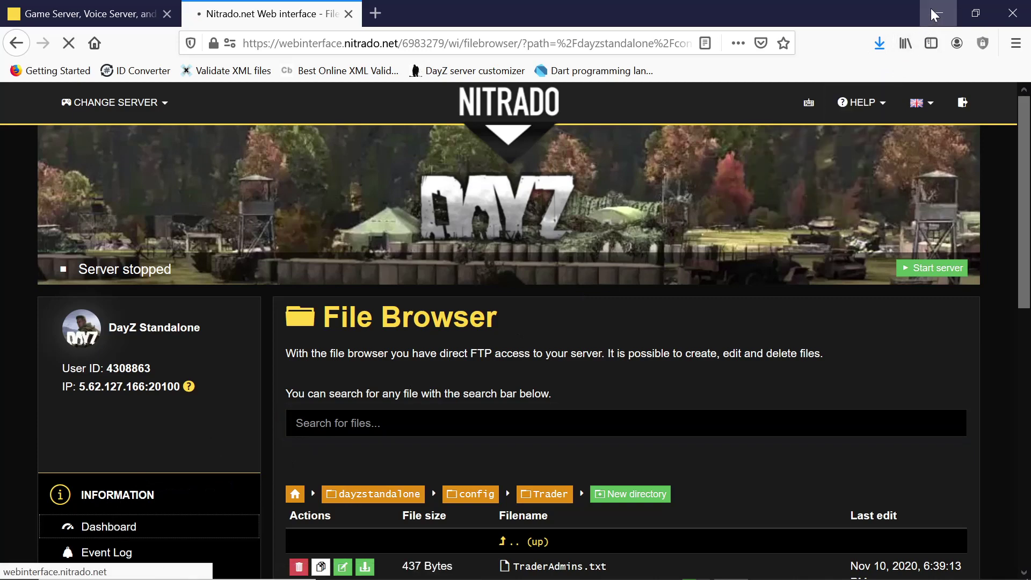
left_click(926, 21)
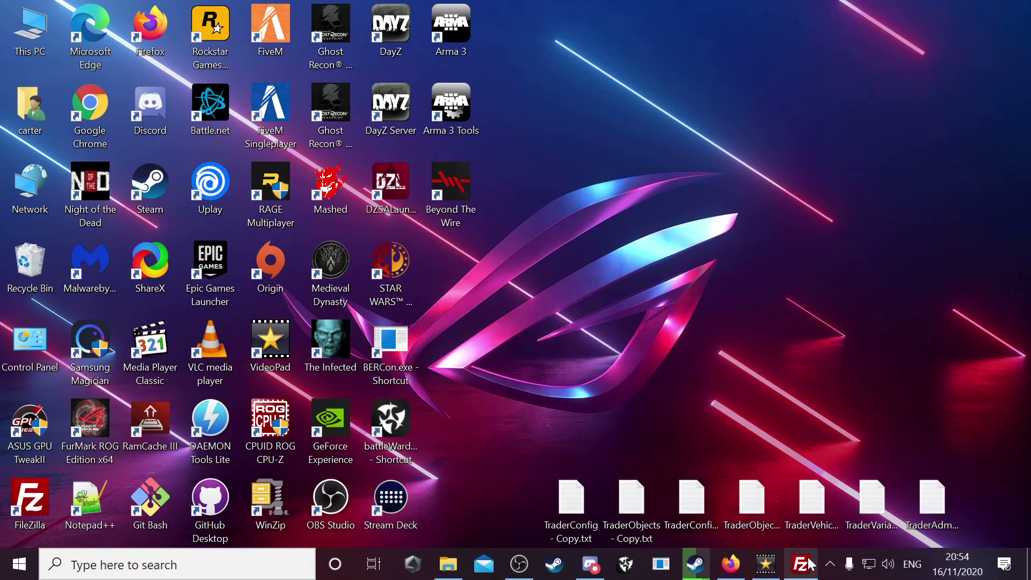
- Switch to FileZilla and open the remote folder /dayzstandalone/config/Trader
left_click(801, 564)
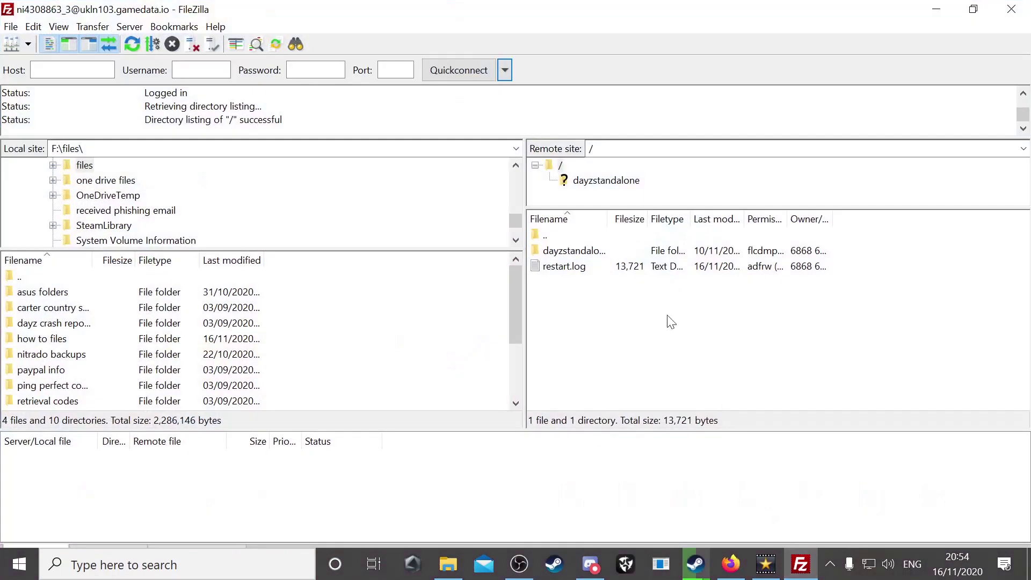
double_click(586, 253)
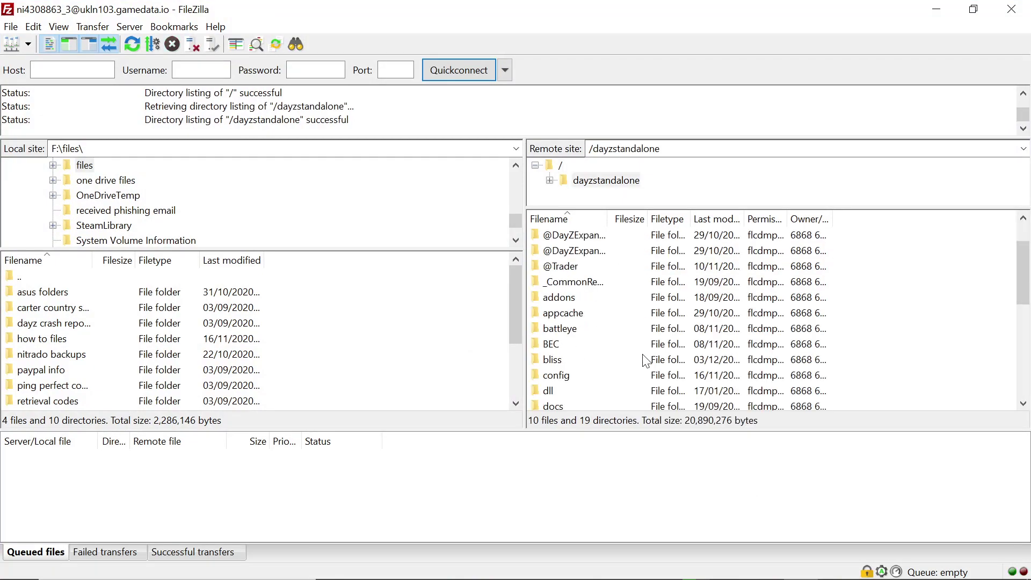
scroll(642, 360, "down", 3)
scroll(643, 360, "up", 2)
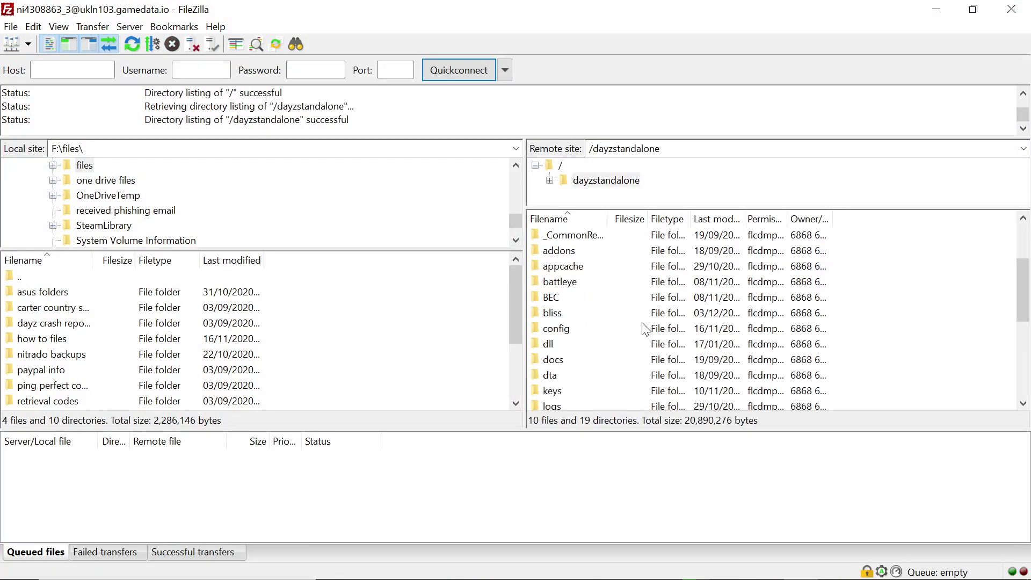
left_click(645, 330)
double_click(643, 327)
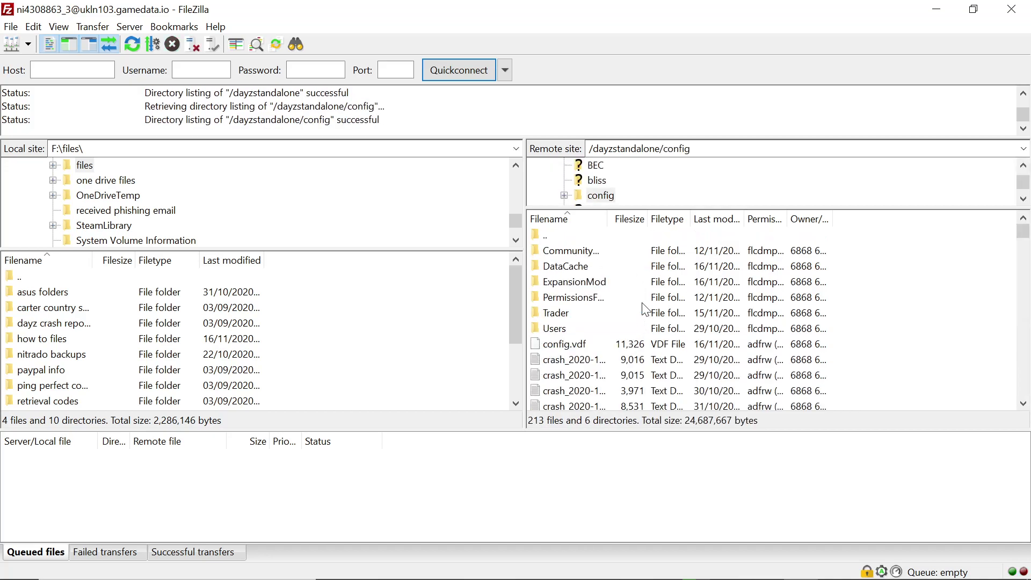
left_click(643, 311)
left_click(643, 315)
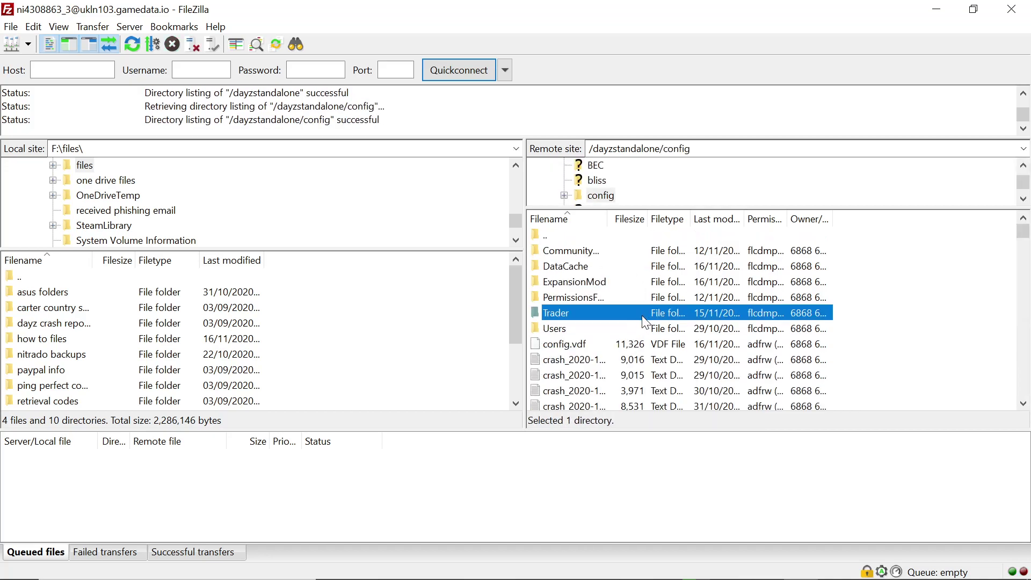
double_click(643, 316)
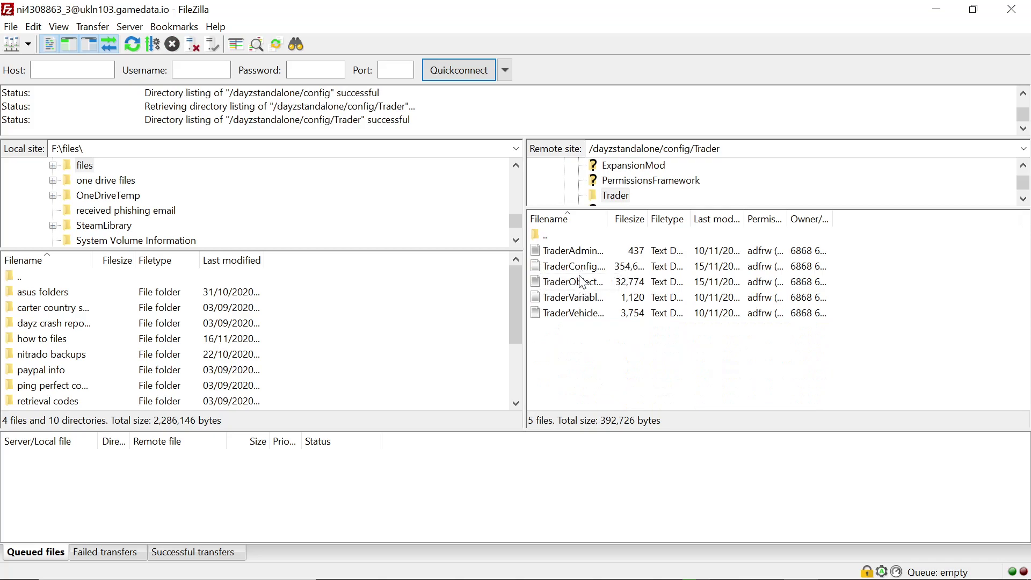
- Select TraderConfig.txt and TraderObjects.txt in the remote Trader folder as the files to replace, and clear the selection
mouse_move(583, 284)
left_mouse_down()
mouse_move(569, 267)
mouse_move(582, 280)
left_mouse_up()
left_click(919, 285)
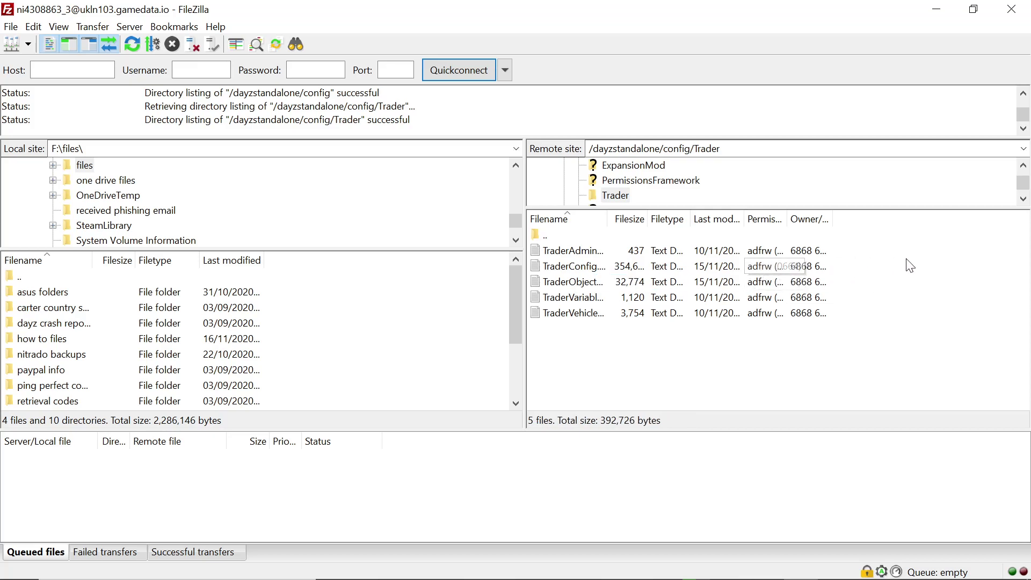
left_click(795, 265)
left_click(791, 283, "shift")
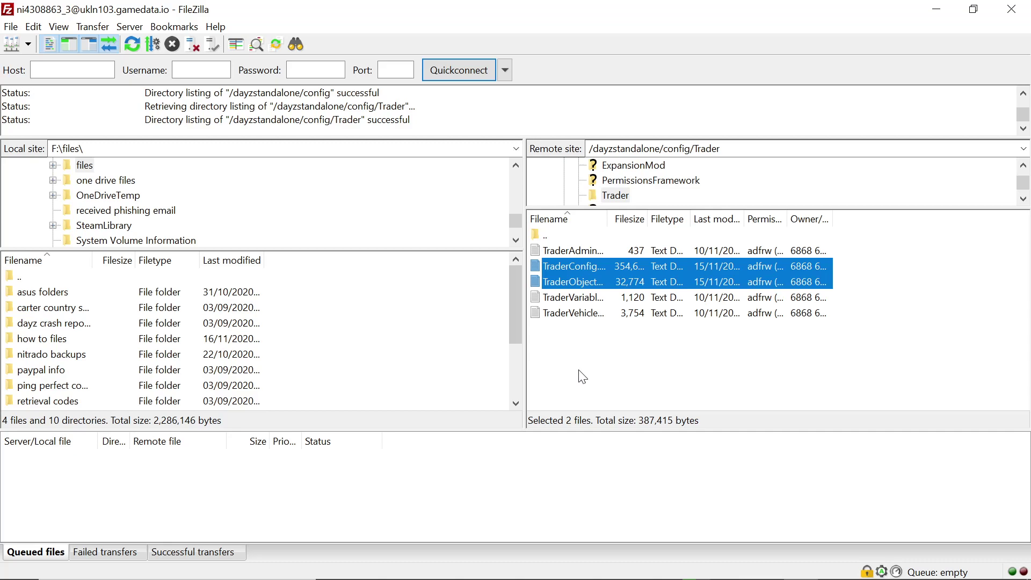
left_click(653, 366)
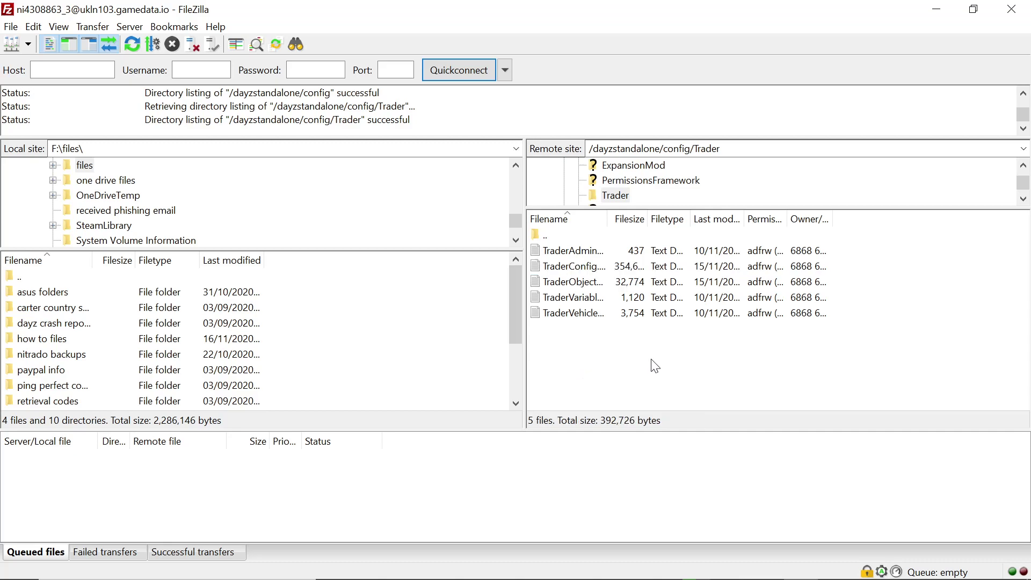
- Go up one level on both the remote and local sites, and minimize FileZilla
key("BackSpace")
key("BackSpace")
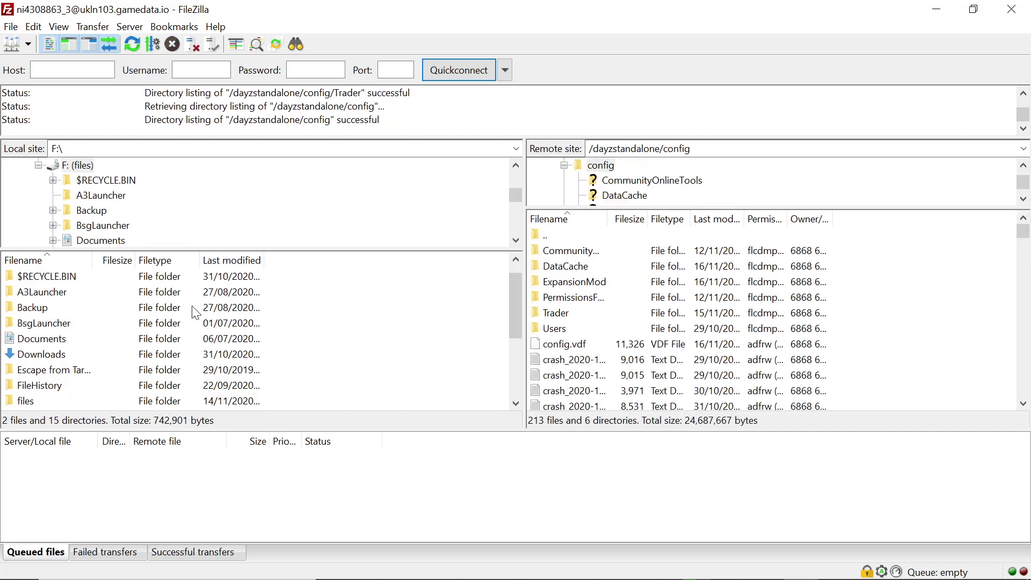
left_click(938, 11)
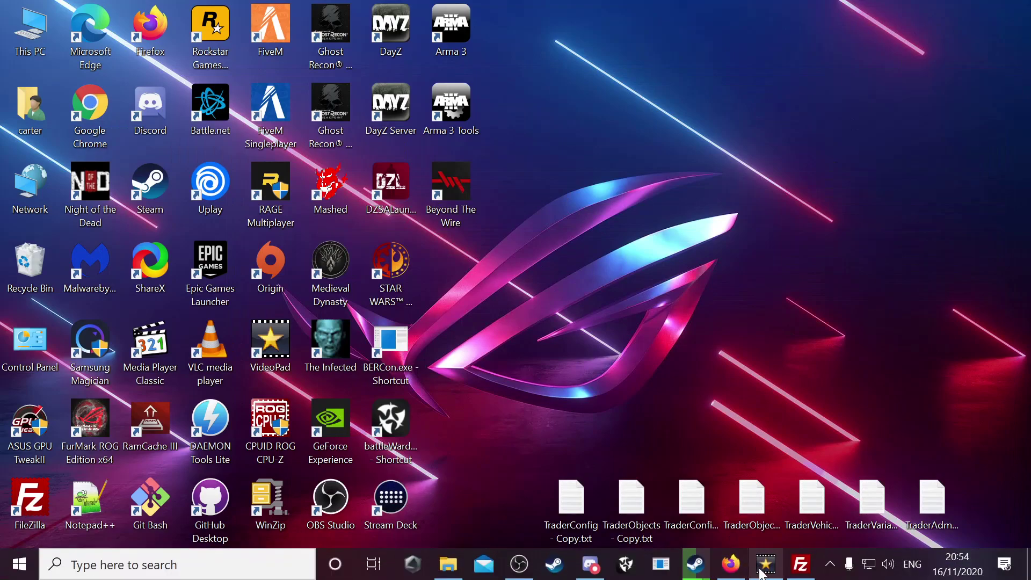
- Switch back to the Nitrado dashboard in Firefox and start the DayZ server, confirming the command
left_click(729, 564)
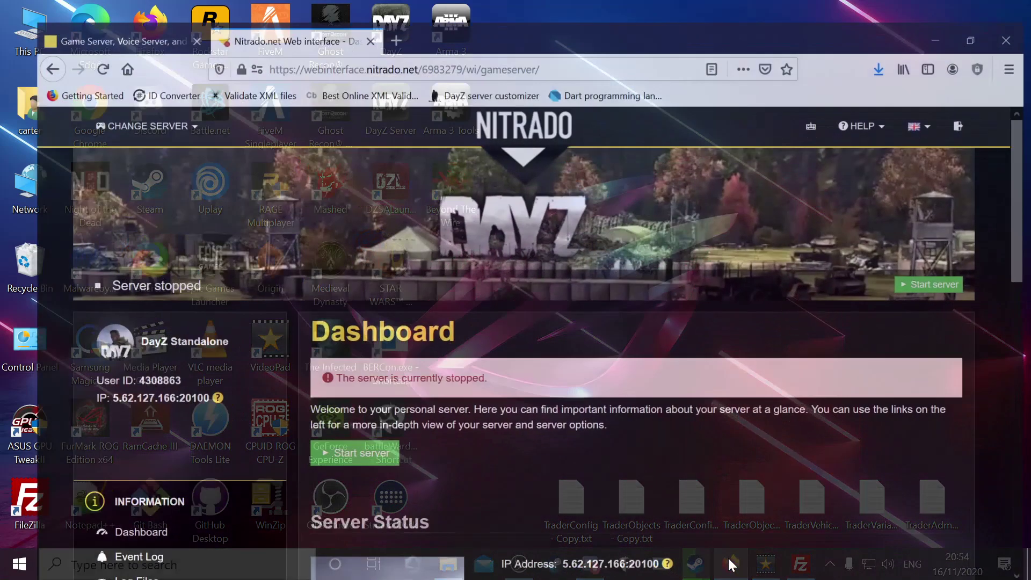
left_click(923, 268)
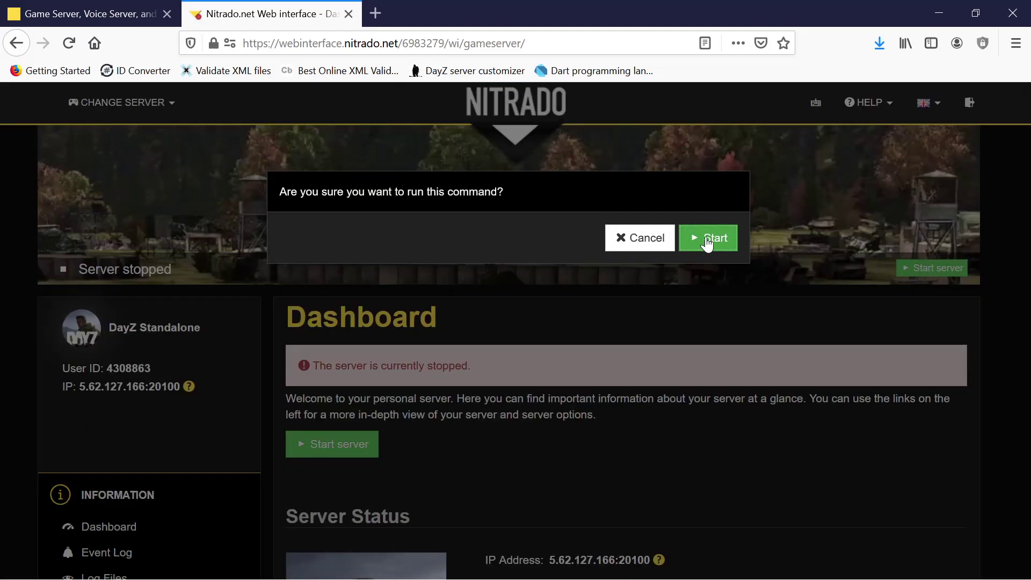
left_click(707, 237)
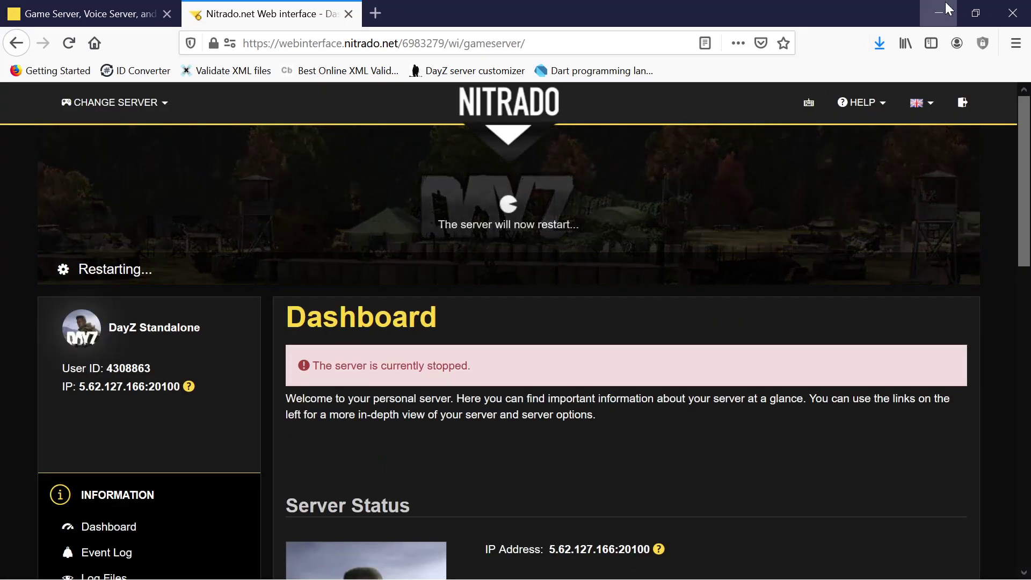
- Minimize the browser, switch to DayZ and walk into the trader barn at Polyana
left_click(939, 11)
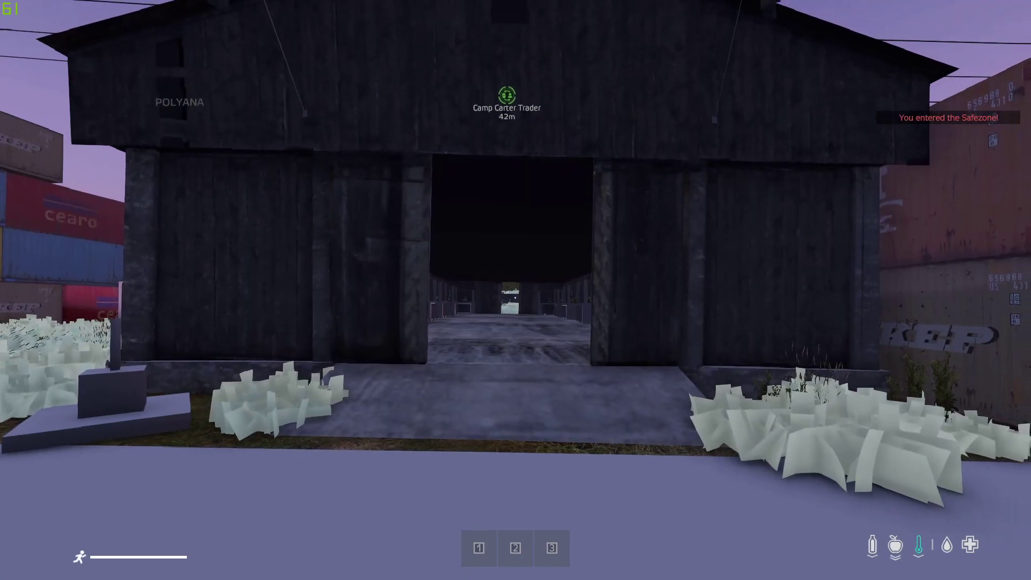
key("w")
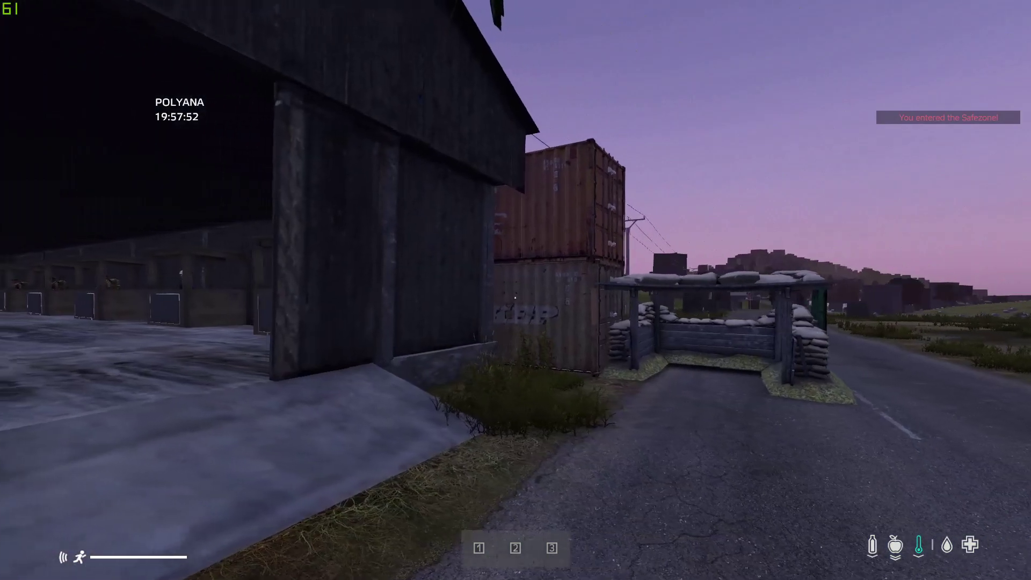
key("w")
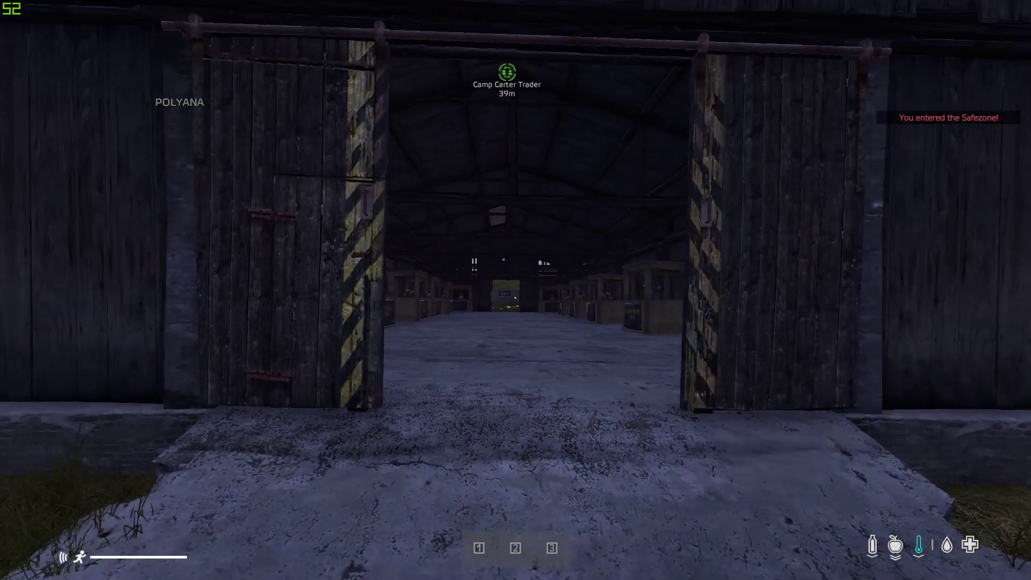
key("w")
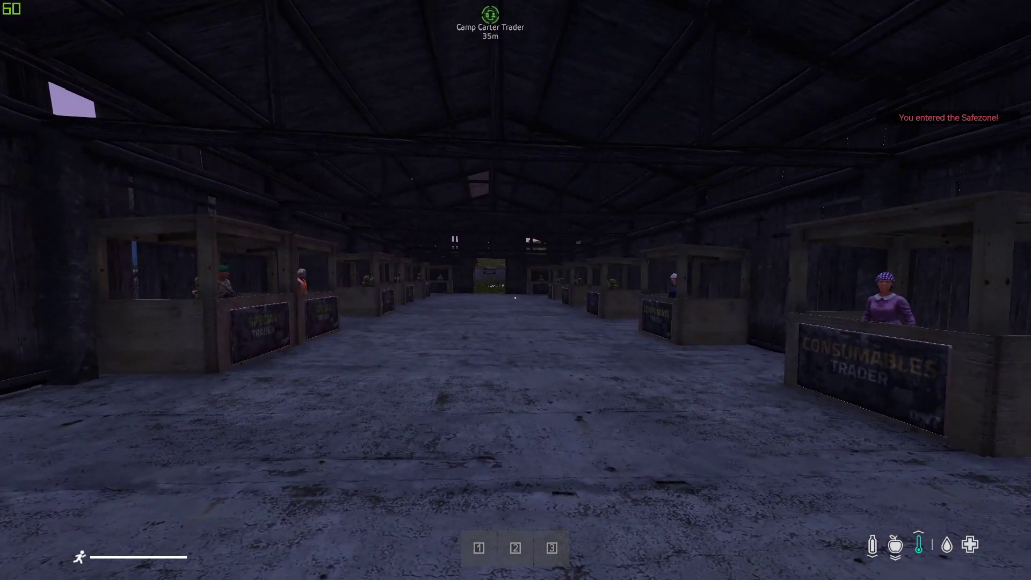
- In third-person view, approach the Consumables Trader, browse its item categories starting from Vegetables, and close the trade window
key("Return")
key("w")
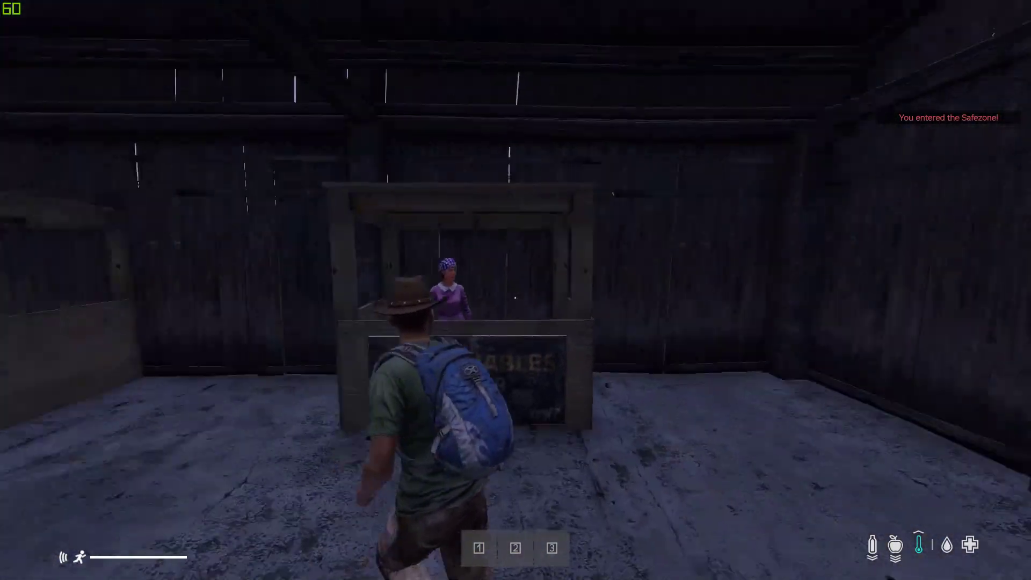
key("f")
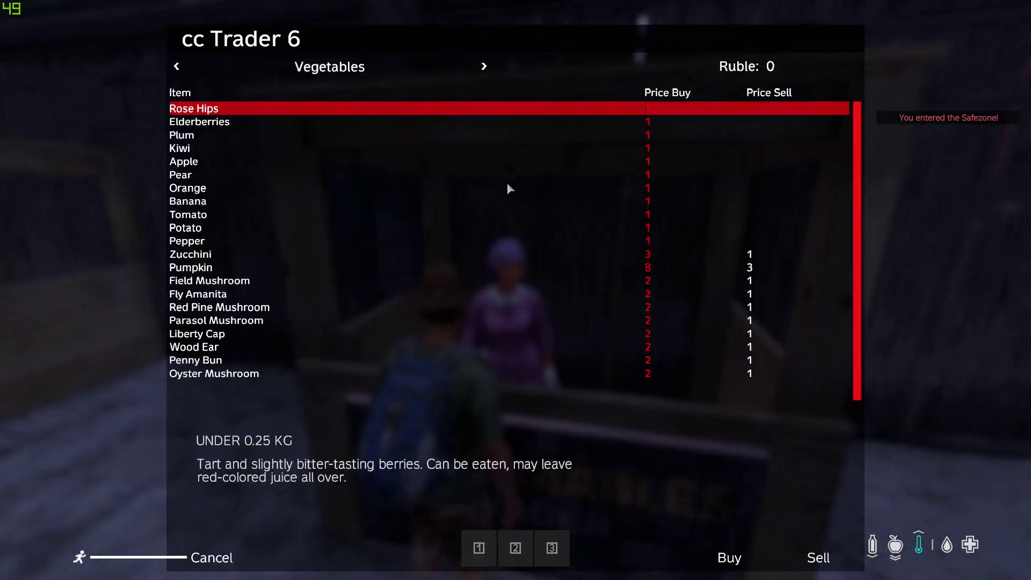
left_click(484, 67)
left_click(484, 66)
key("Escape")
- Walk to the Special Trader in the orange vest, browse its categories starting from ATV Mung, and close the trade window
key("w")
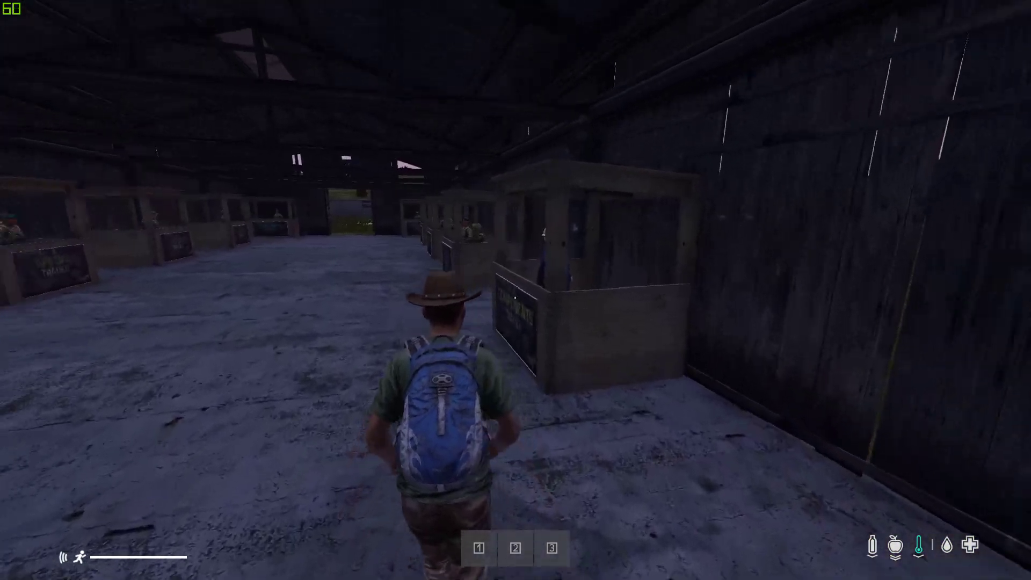
key("w")
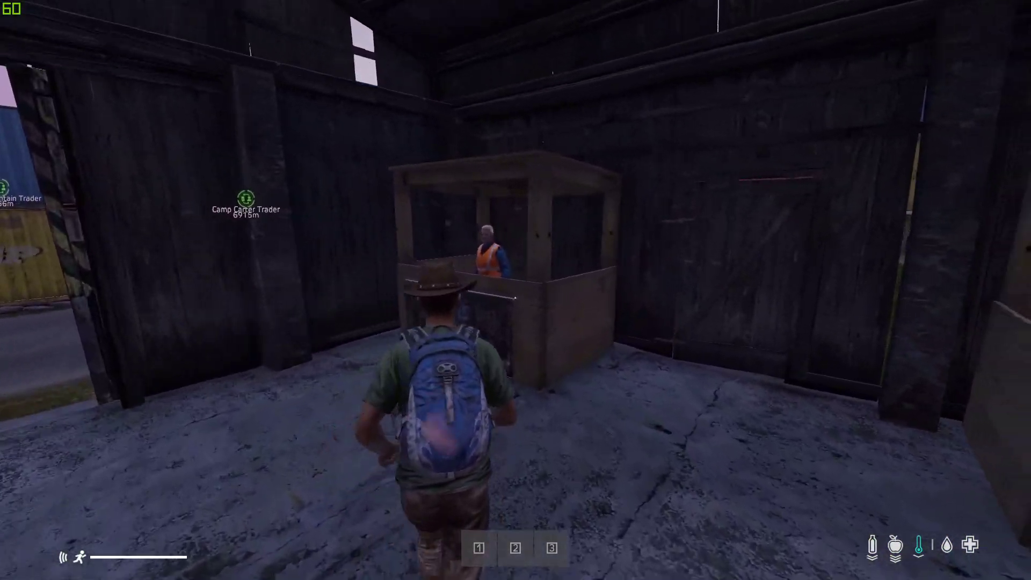
key("w")
key("f")
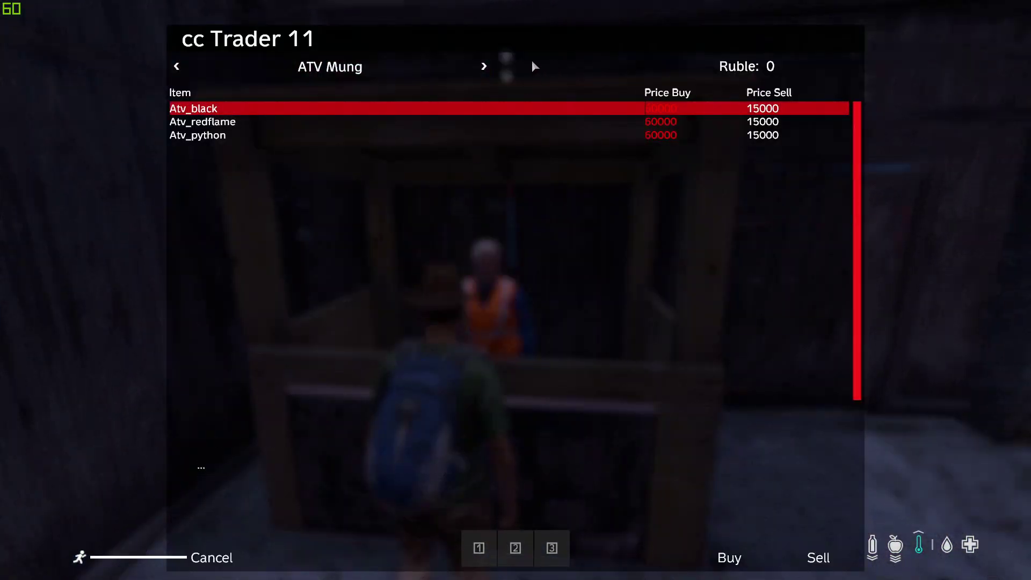
left_click(484, 66)
left_click(483, 66)
left_click(484, 67)
left_click(484, 67)
left_click(484, 66)
key("Escape")
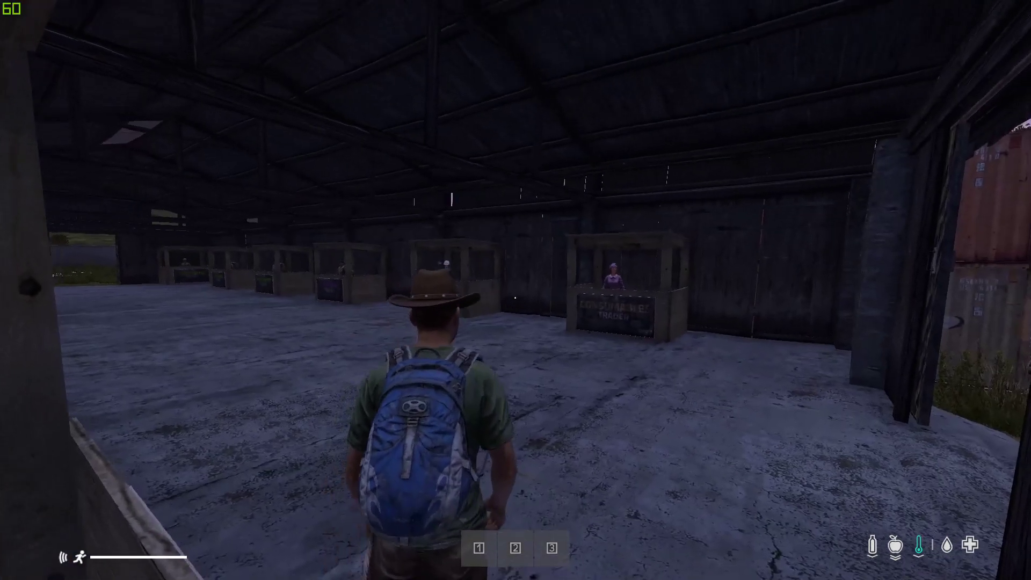
- Go to the Weapons Trader at the far end of the barn, browse from armor to Arma Weapon Packmagazines, and close the trade window
key("w")
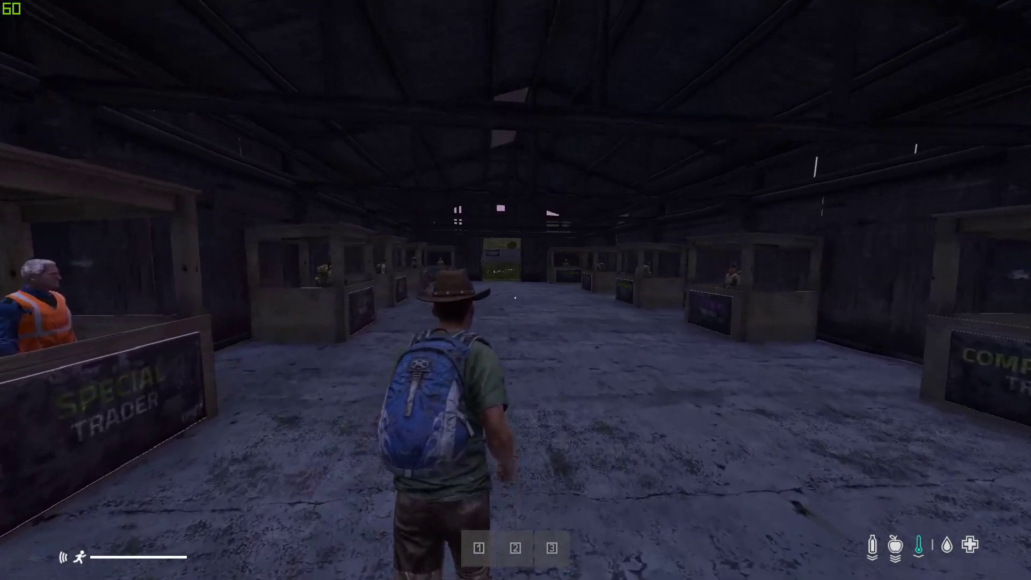
key("End")
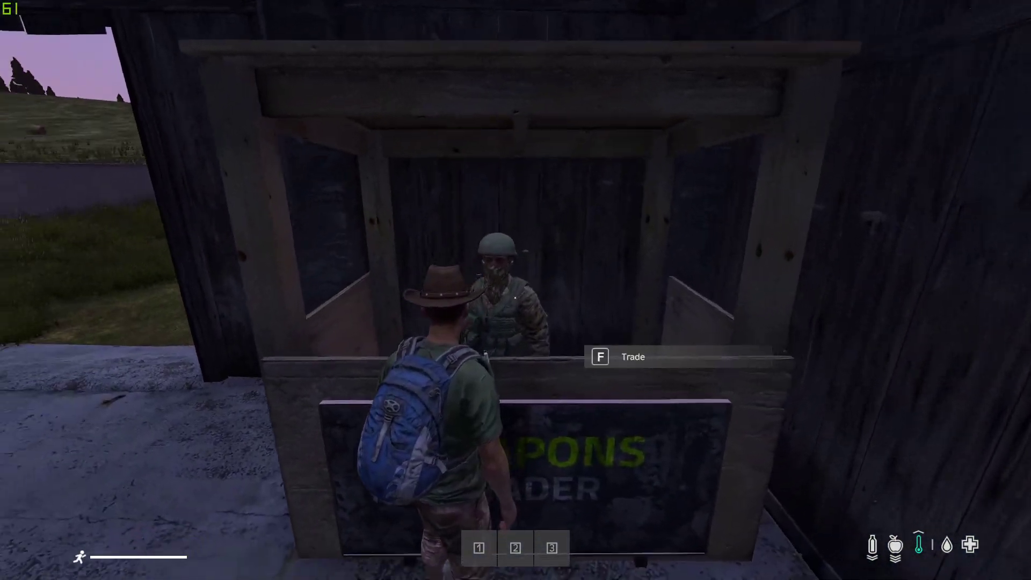
key("f")
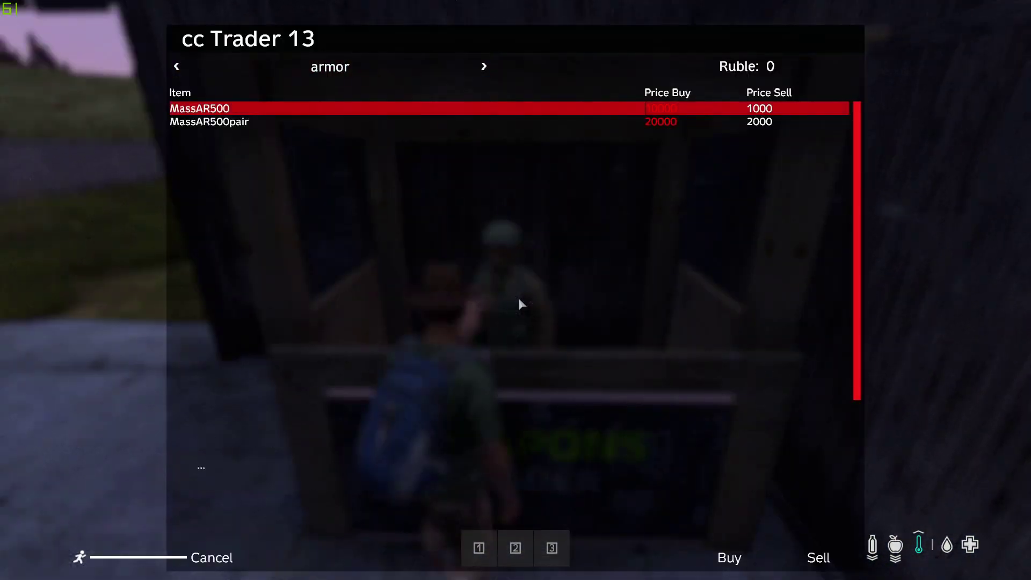
left_click(484, 67)
left_click(484, 66)
left_click(484, 67)
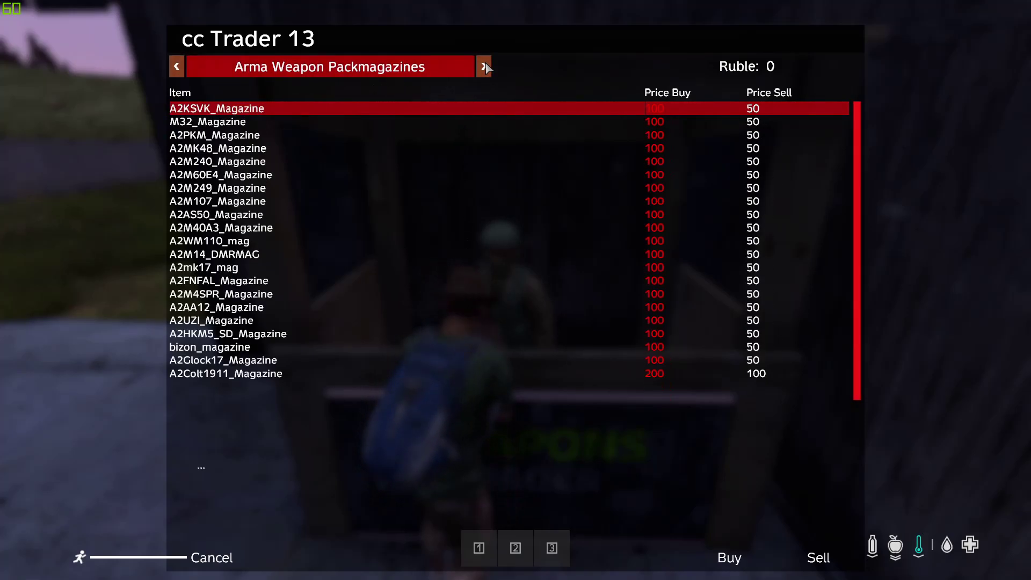
key("Escape")
- Walk to the Aircraft Trader, browse its categories starting from expansion aircraft, and close the trade window
key("w")
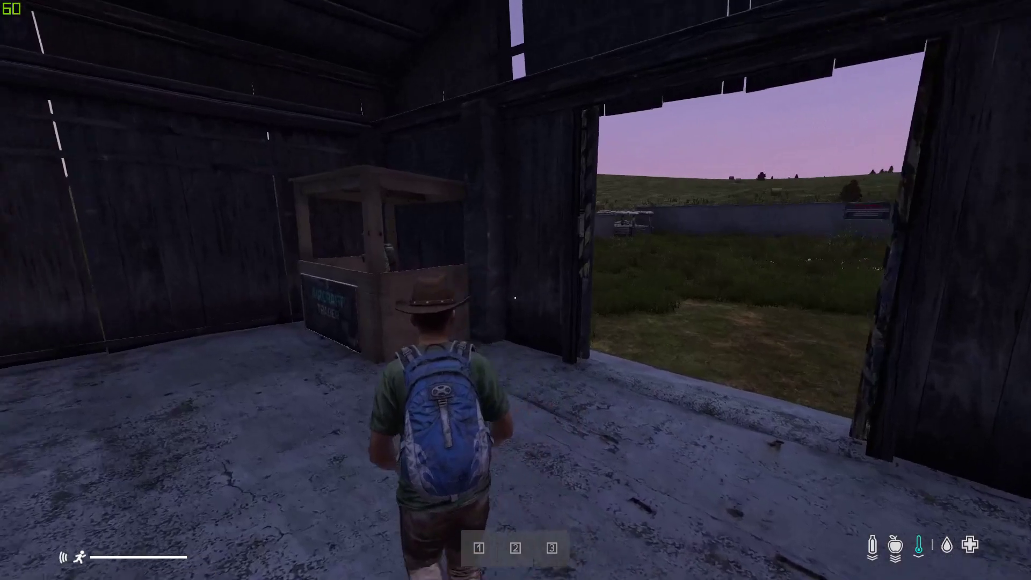
key("f")
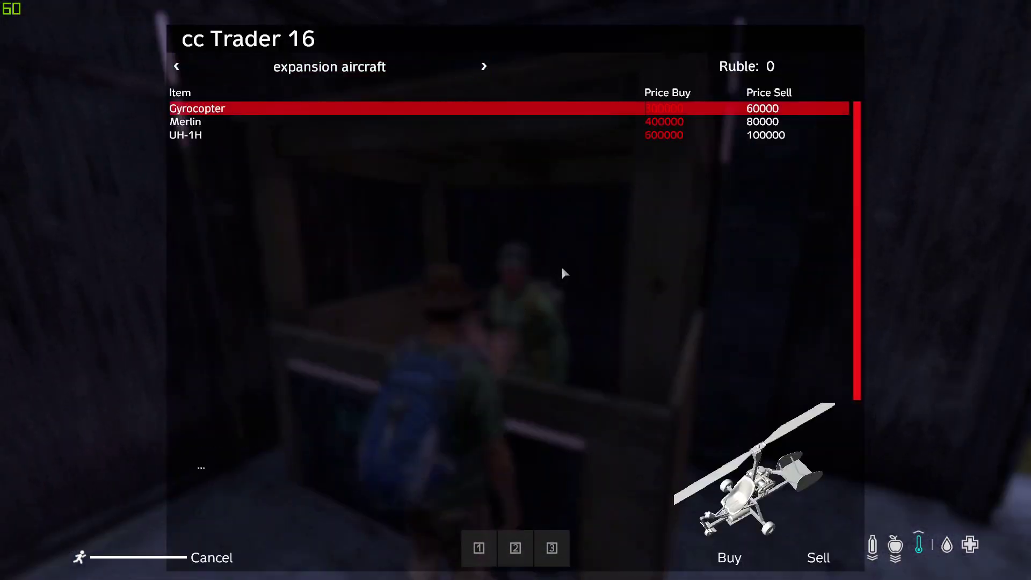
left_click(484, 67)
left_click(484, 66)
key("Escape")
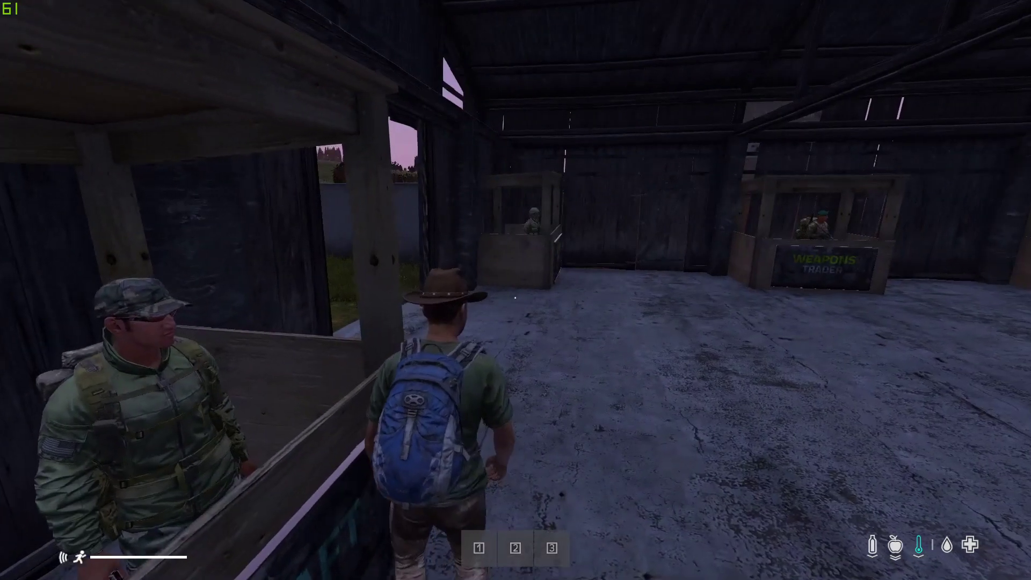
- Walk back through the barn to examine the two adjoining Special Trader stalls and their traders
key("w")
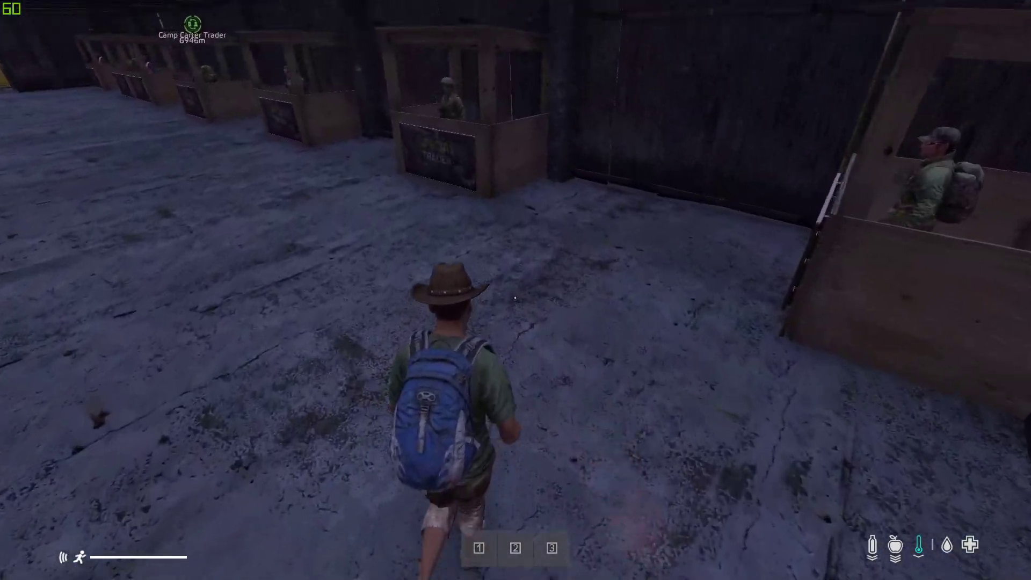
key("w")
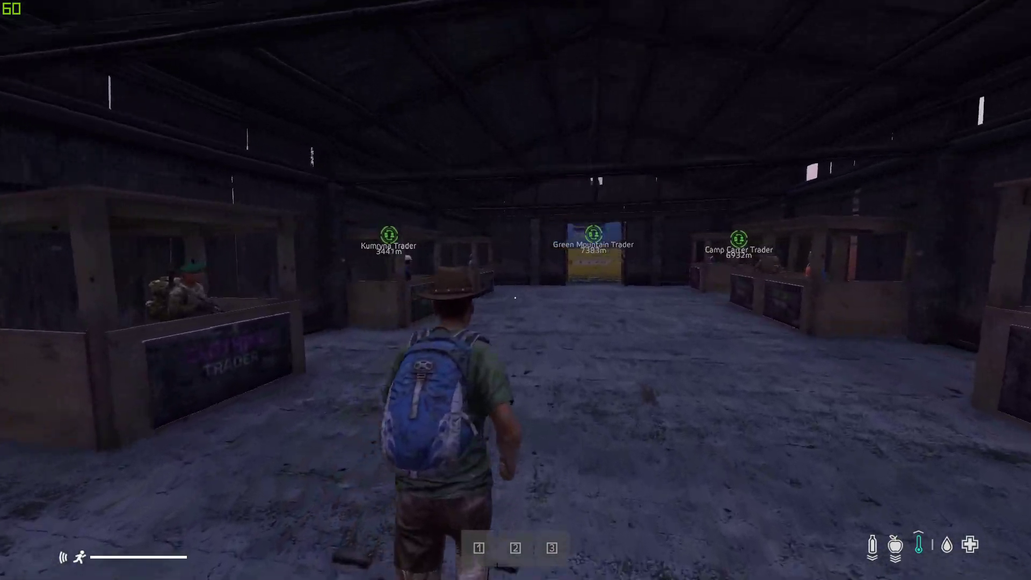
key("w")
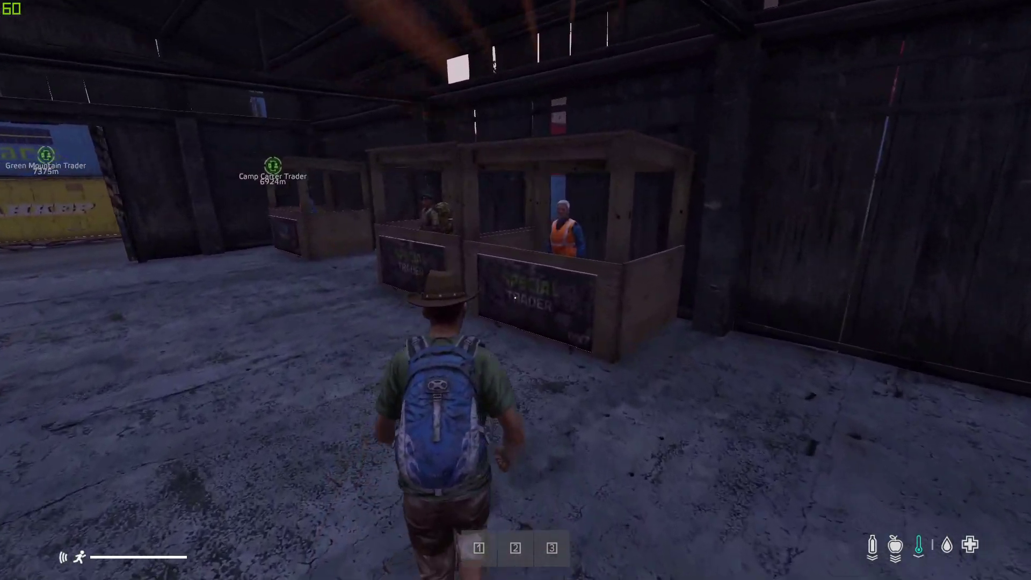
key("w")
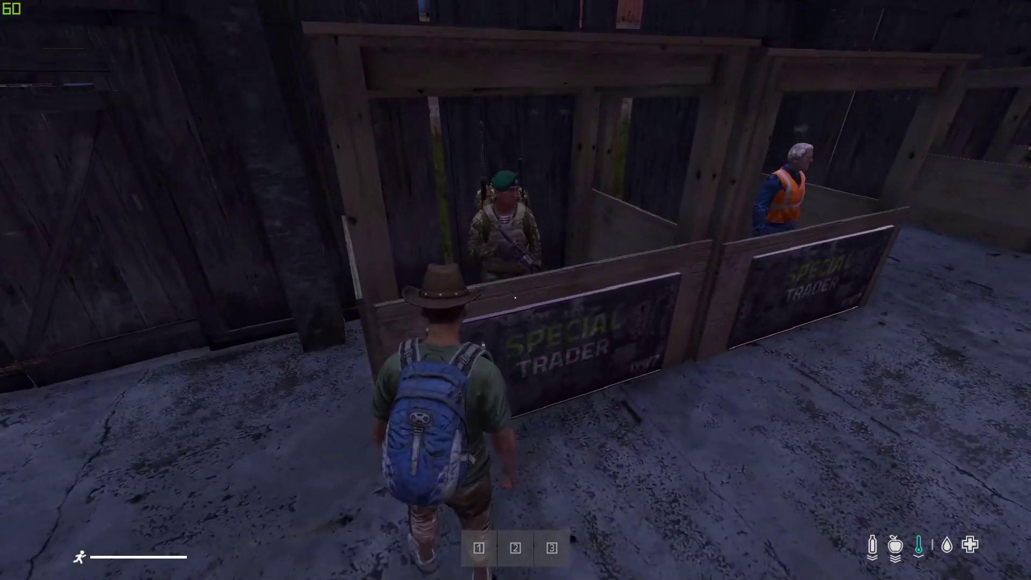
key("d")
key("w")
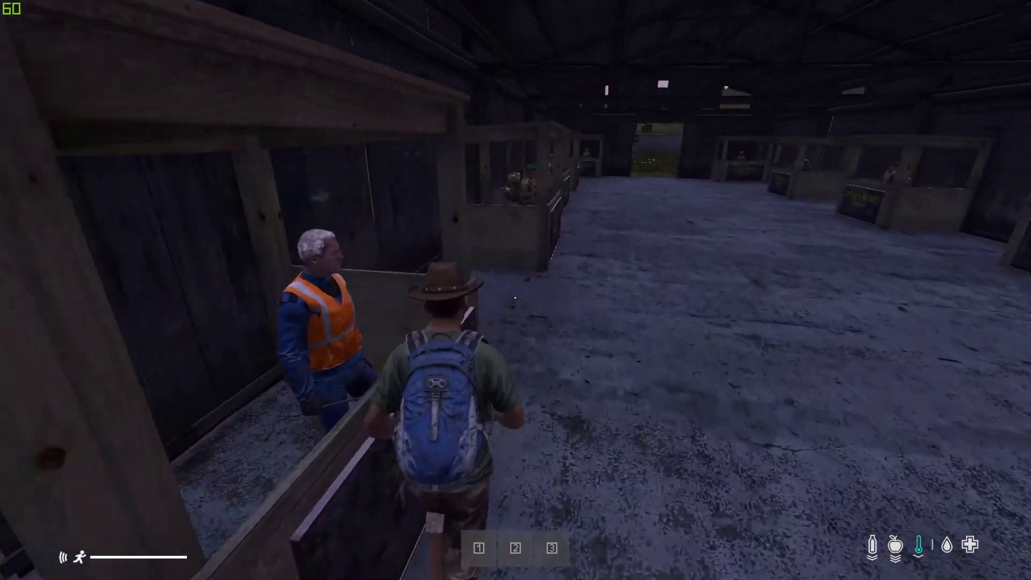
- Return to the Aircraft Trader's stall and examine how the trader stands inside it from the front and side
key("w")
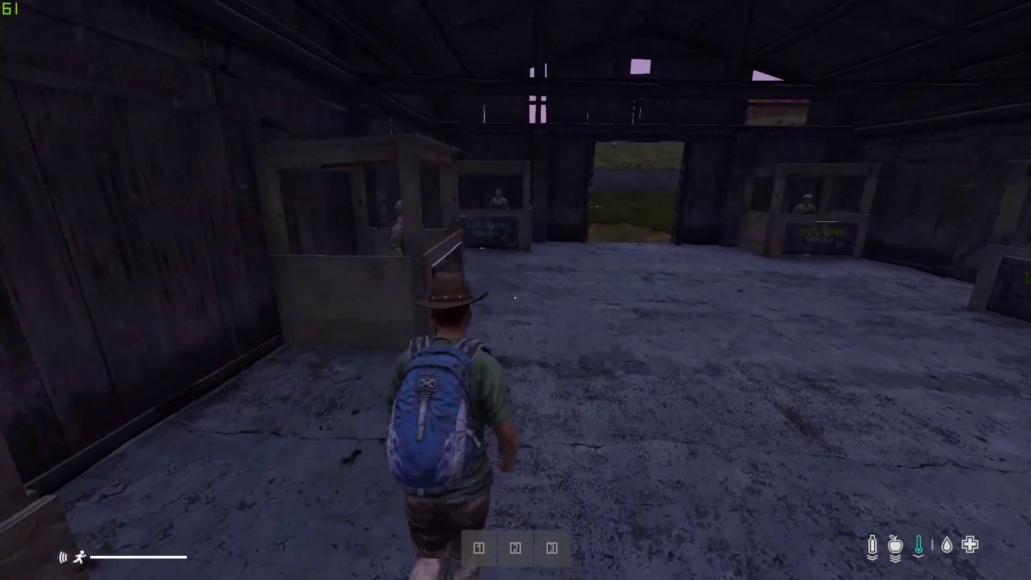
key("w")
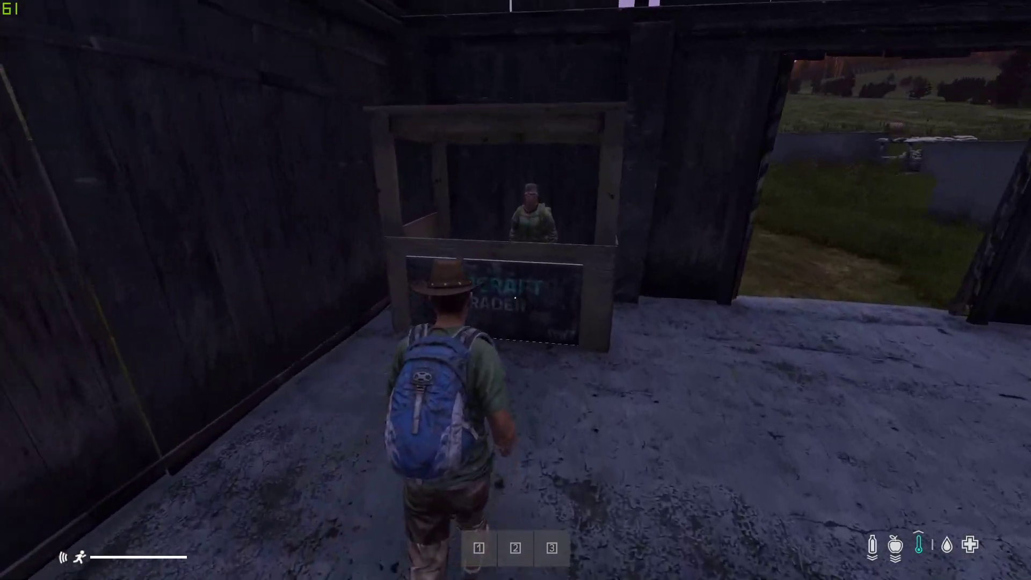
key("w")
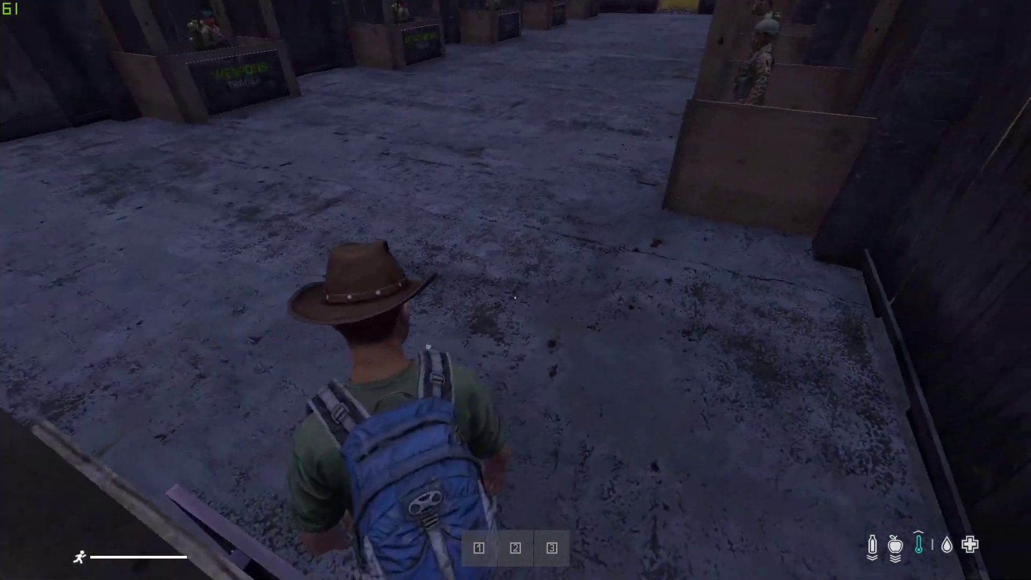
key("w")
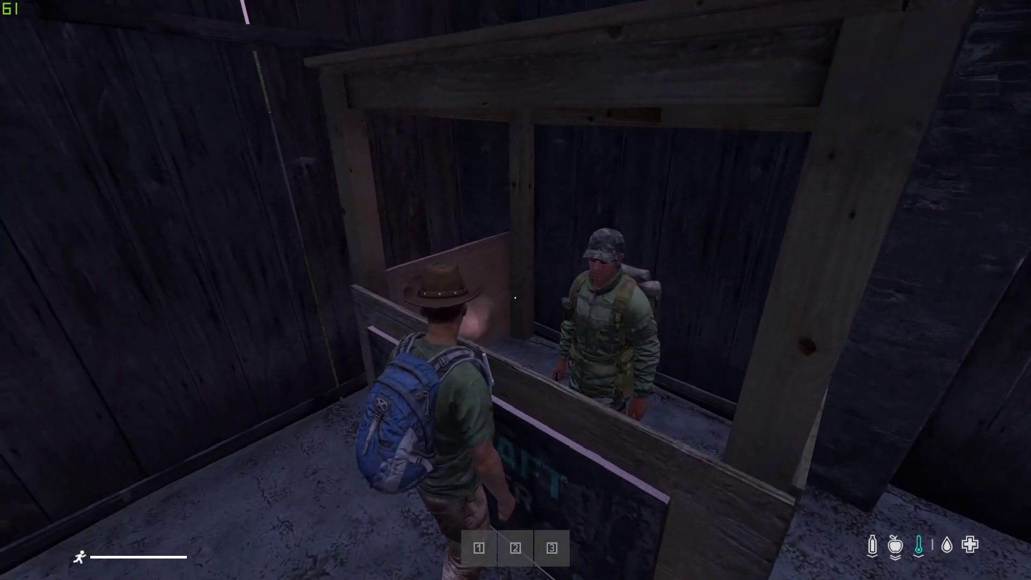
key("s")
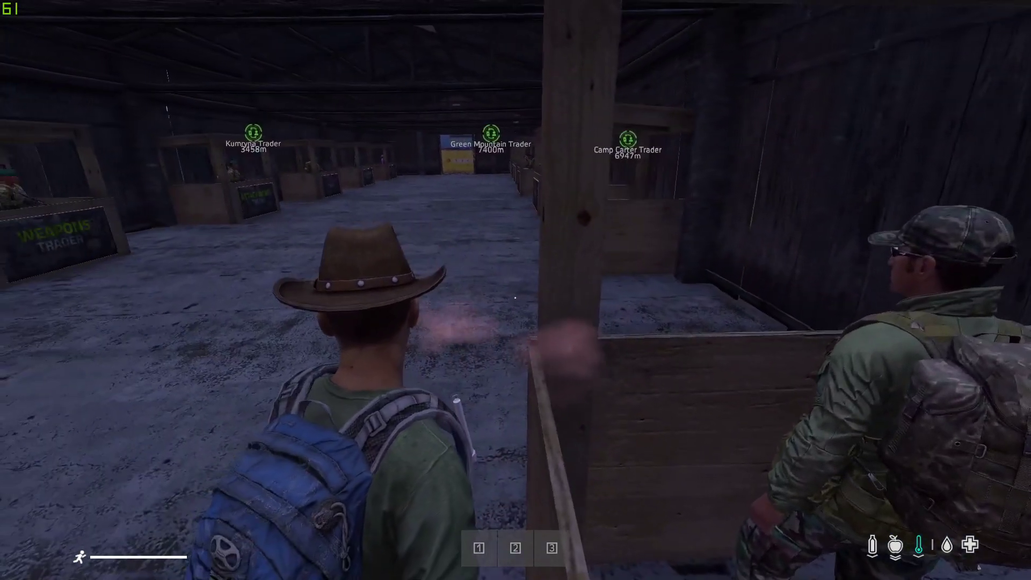
key("w")
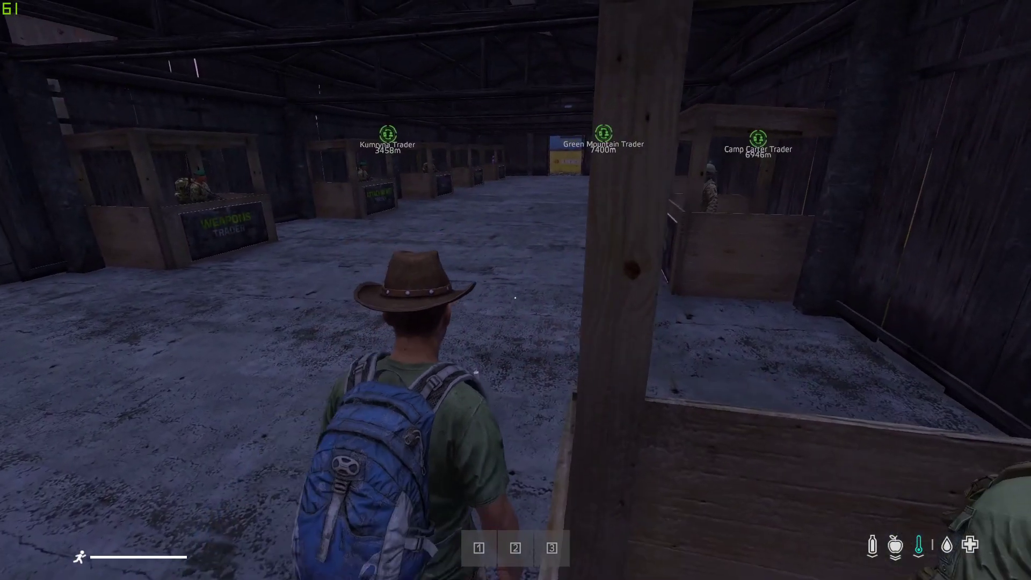
key("w")
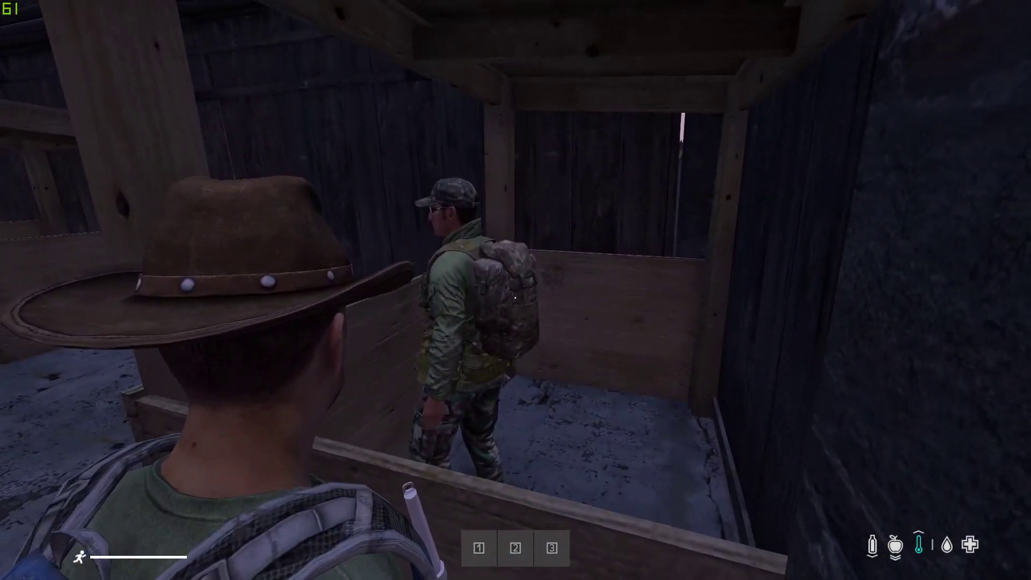
key("w")
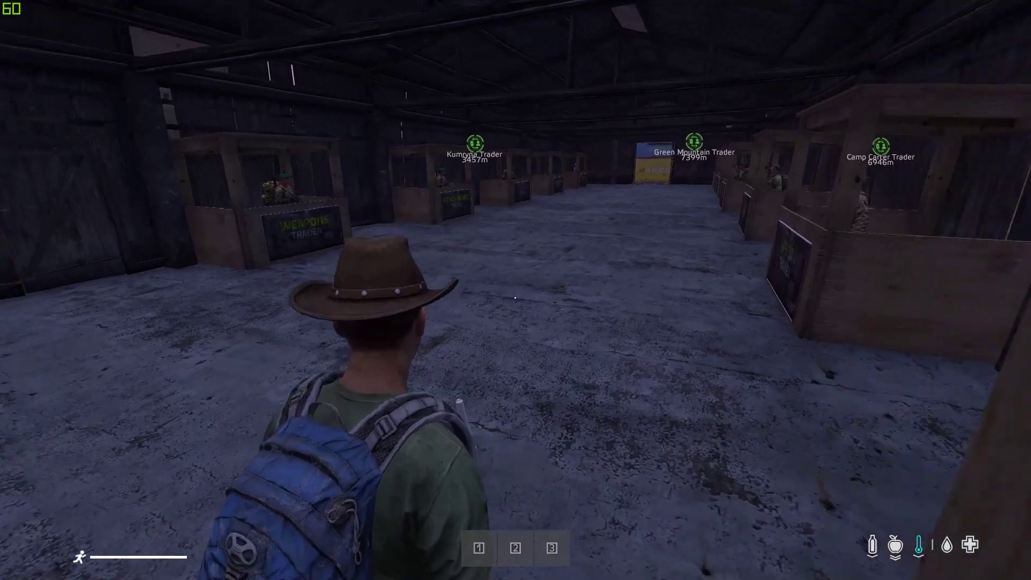
- Inspect a stall across the barn, walk back past the Consumables Trader, and go outside to the vehicle spawn zone sign
key("w")
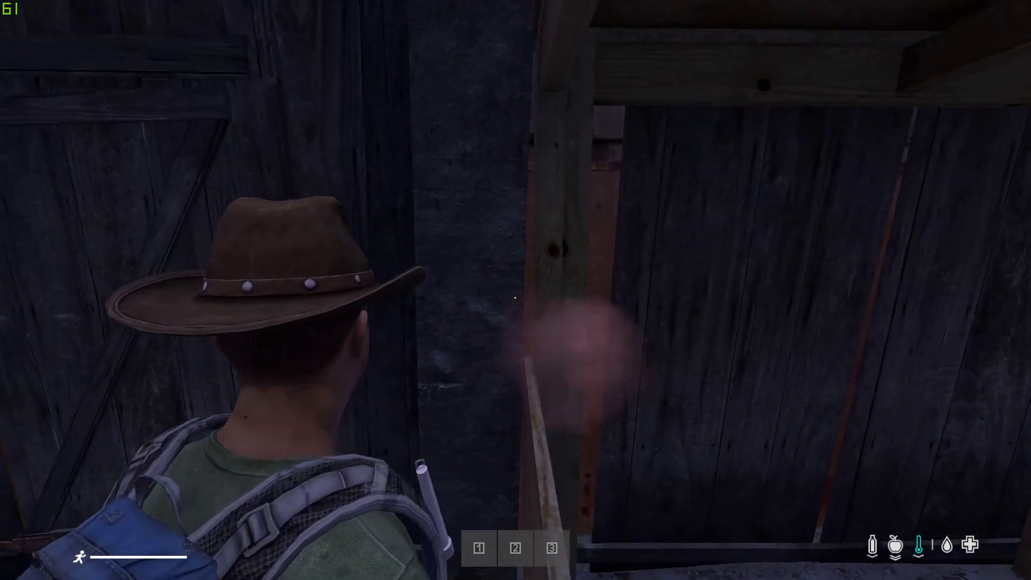
key("w")
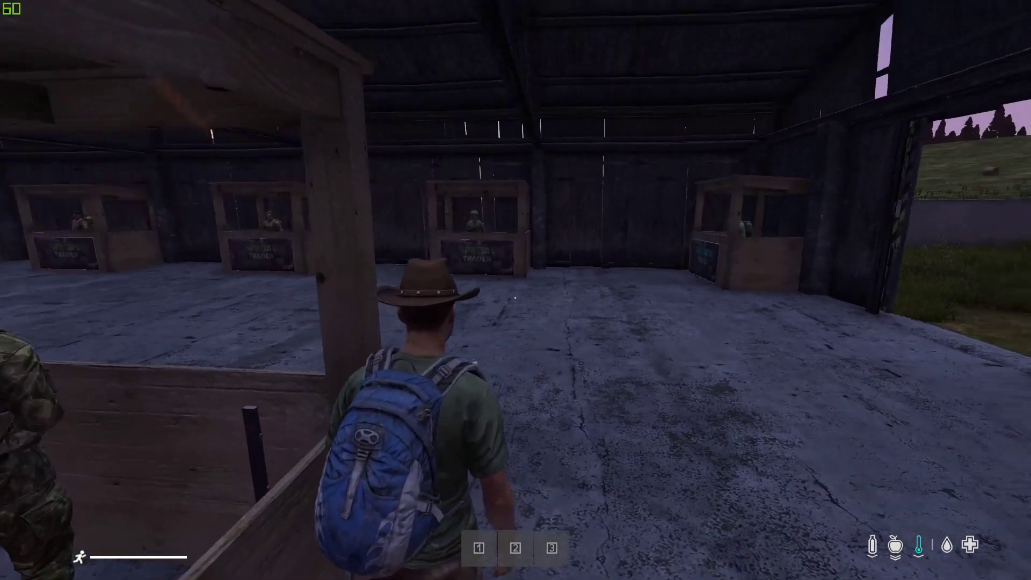
key("w")
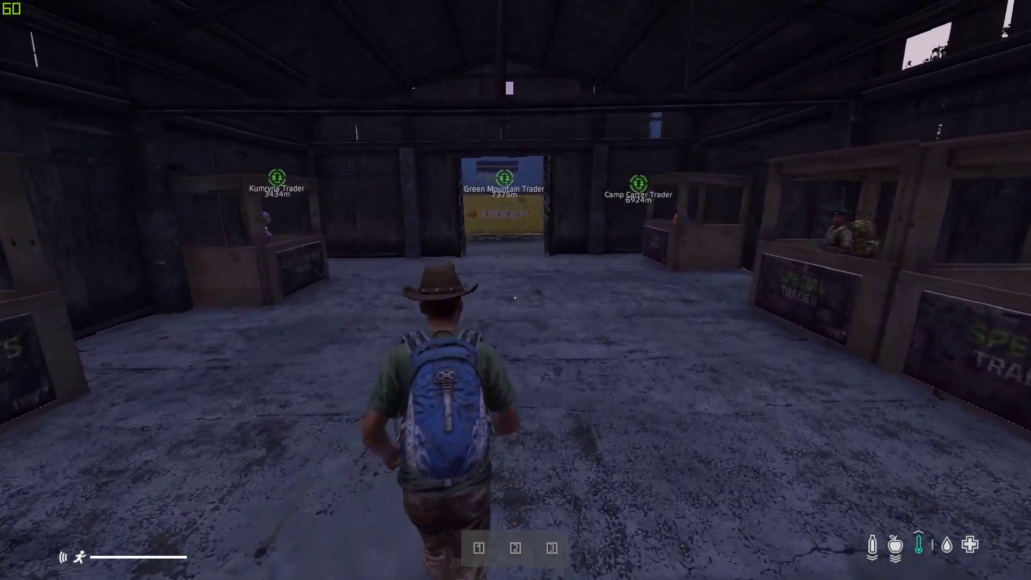
key("w")
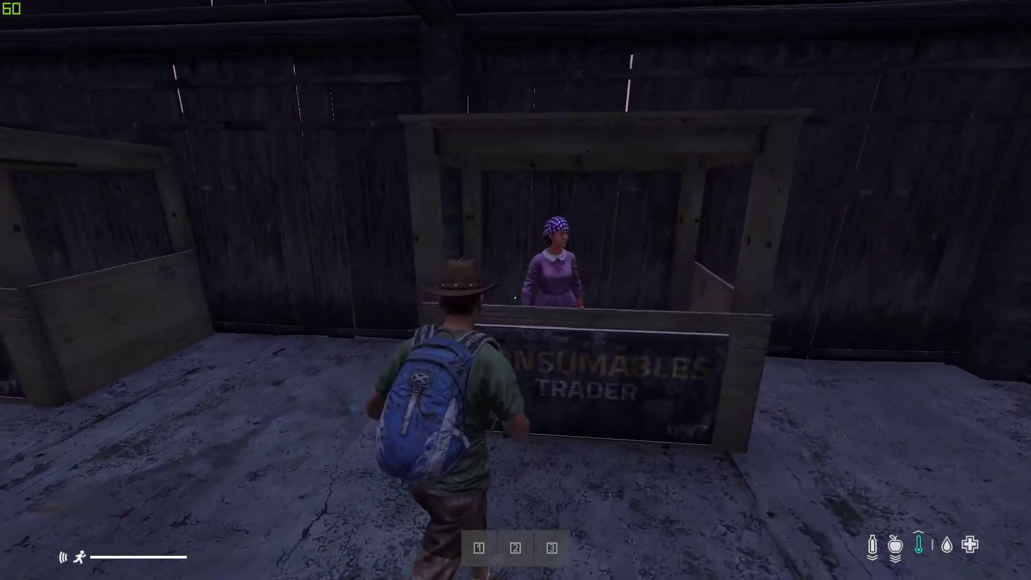
key("w")
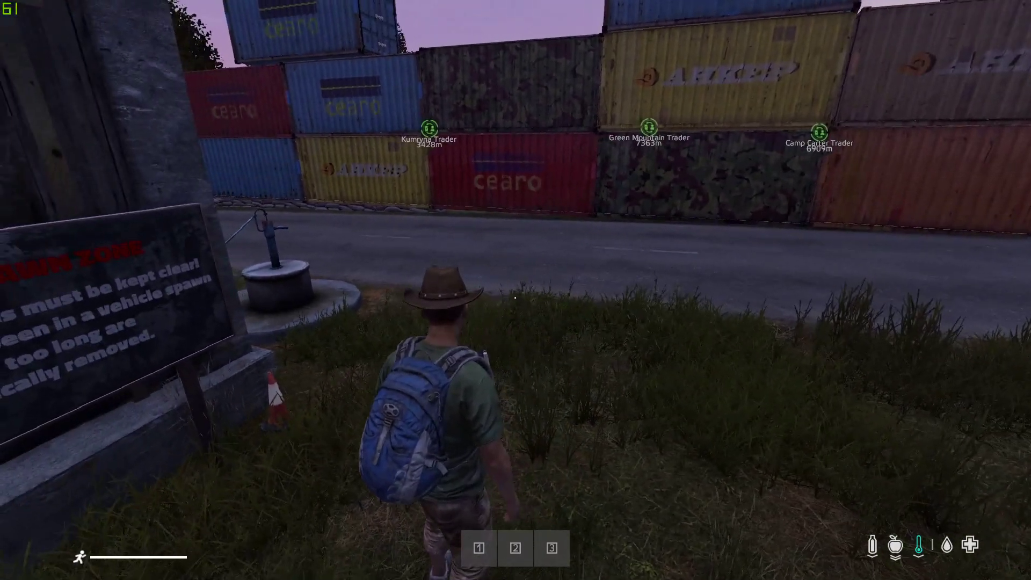
- Examine the grassy vehicle spawn area beside the barn and the container wall across the road, then return inside the barn
key("w")
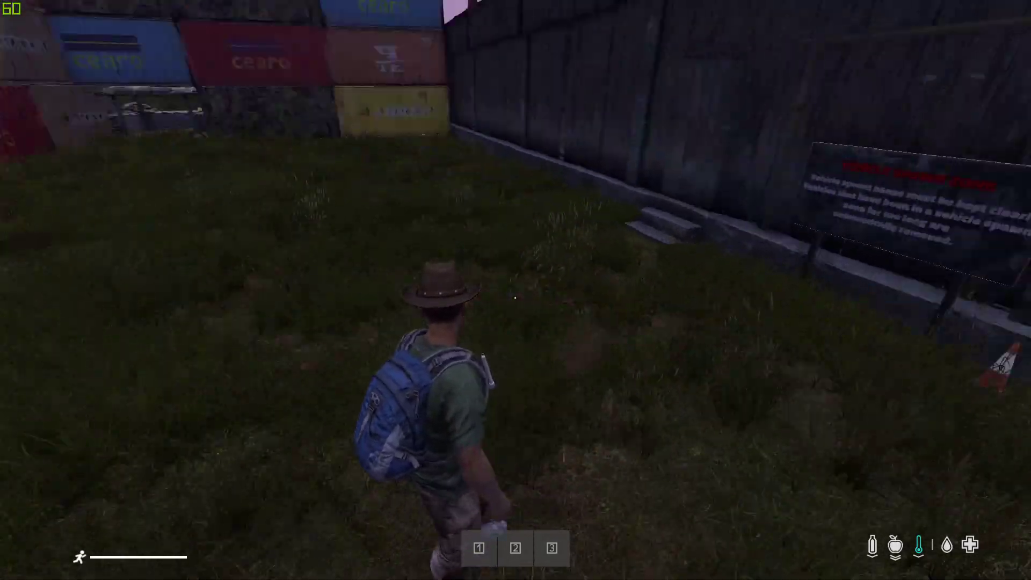
key("d")
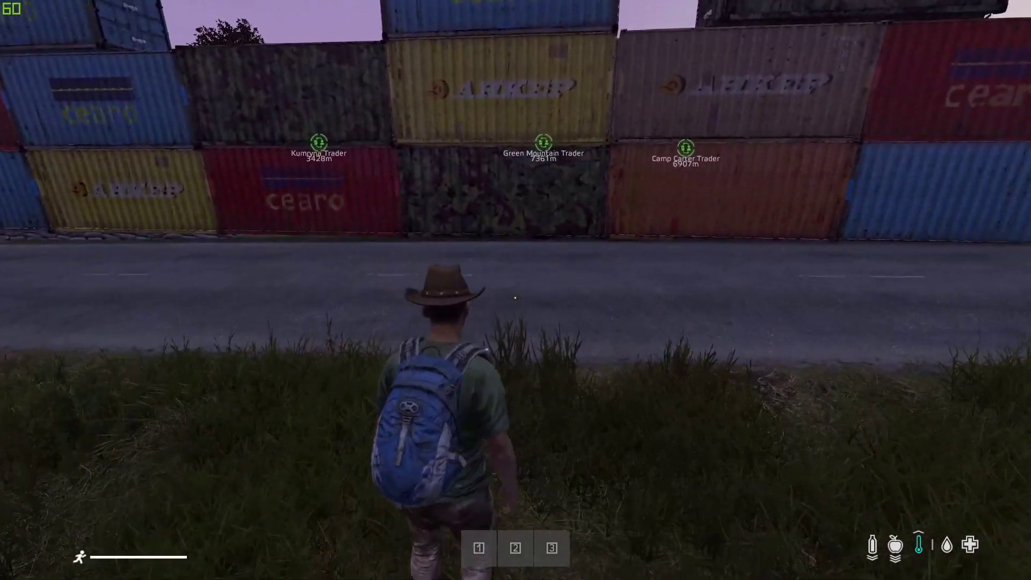
key("w")
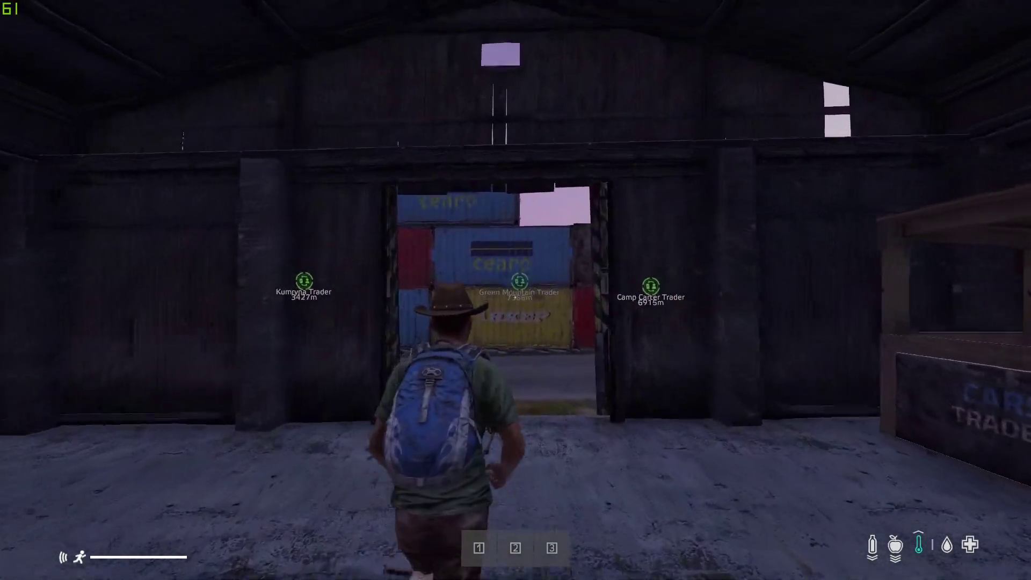
- Walk out of the barn past the Cars Trader and inspect the container walls, barn front and sandbagged checkpoint at the gate
key("w")
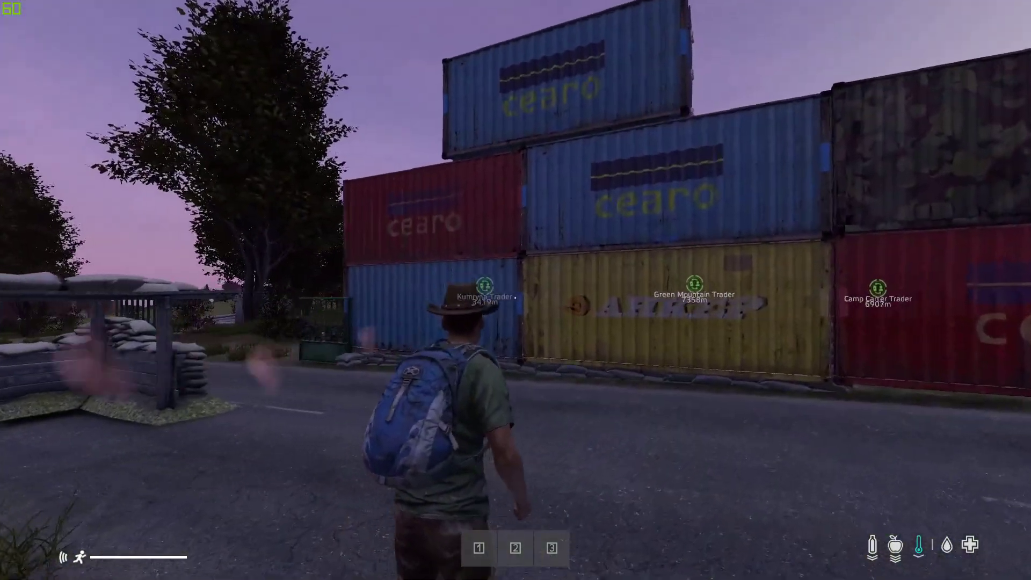
key("w")
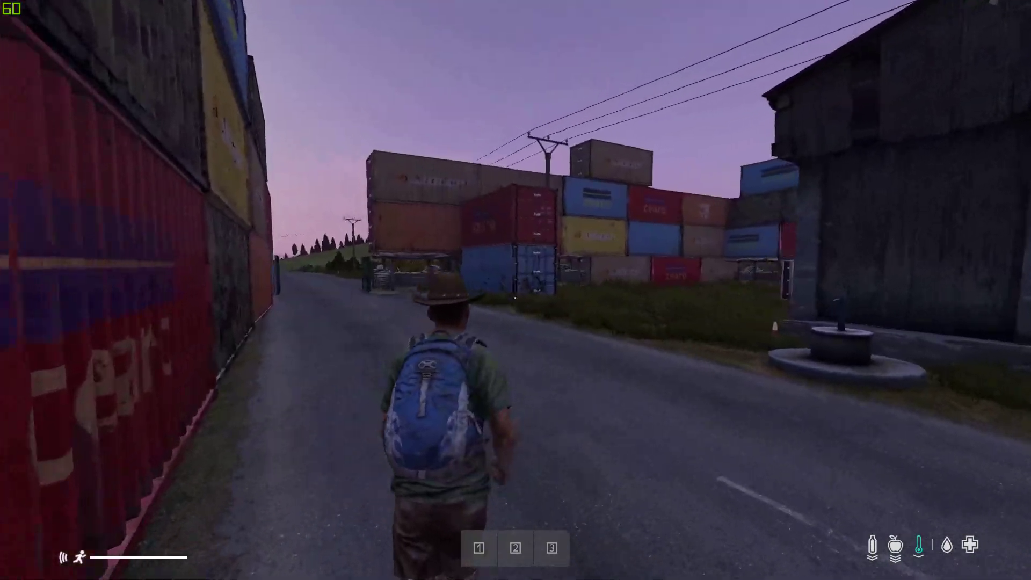
key("w")
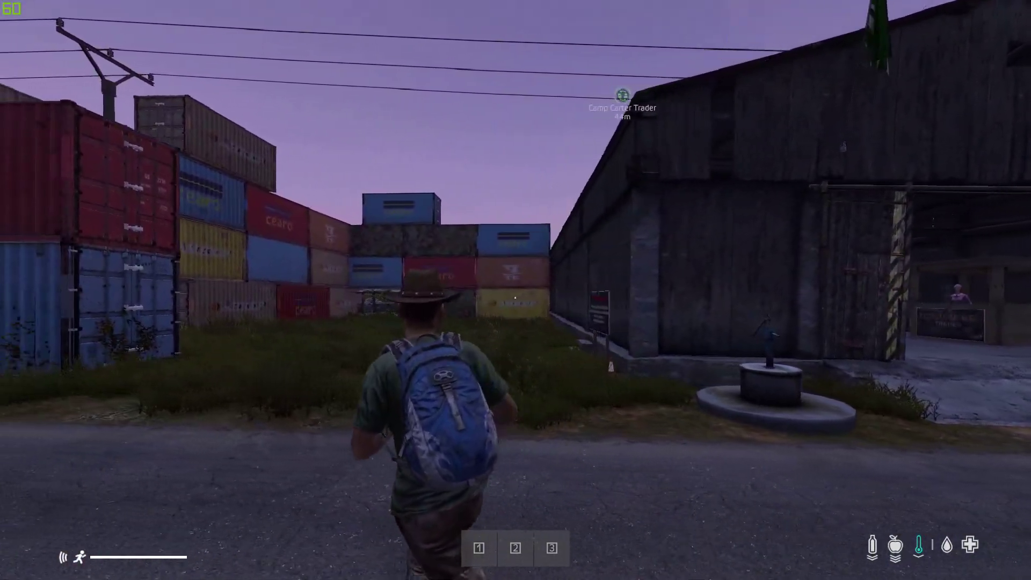
key("w")
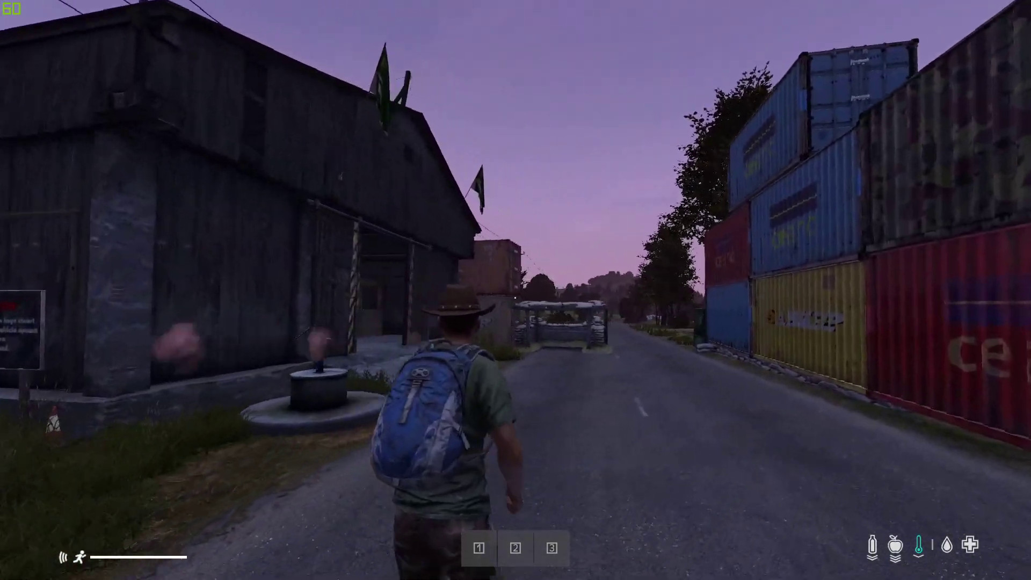
key("w")
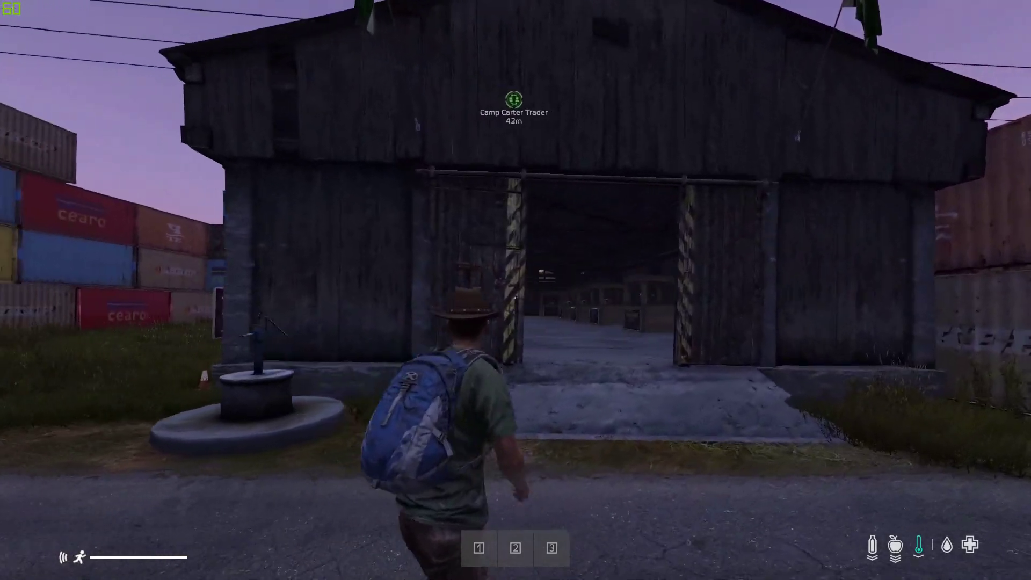
key("w")
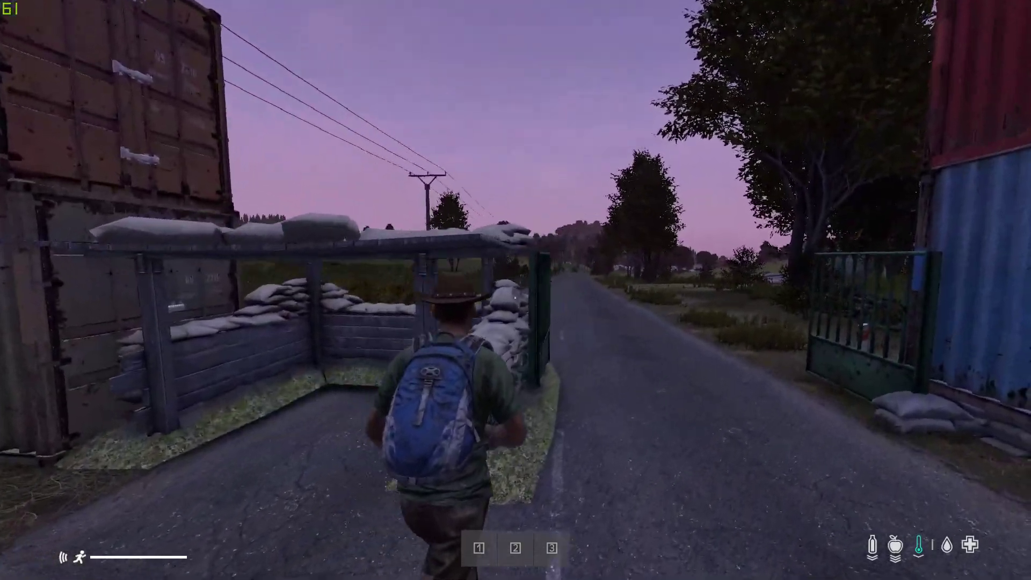
- Follow the road back past the barn front and vehicle spawn area to the sandbagged gate at the compound's opposite end
key("w")
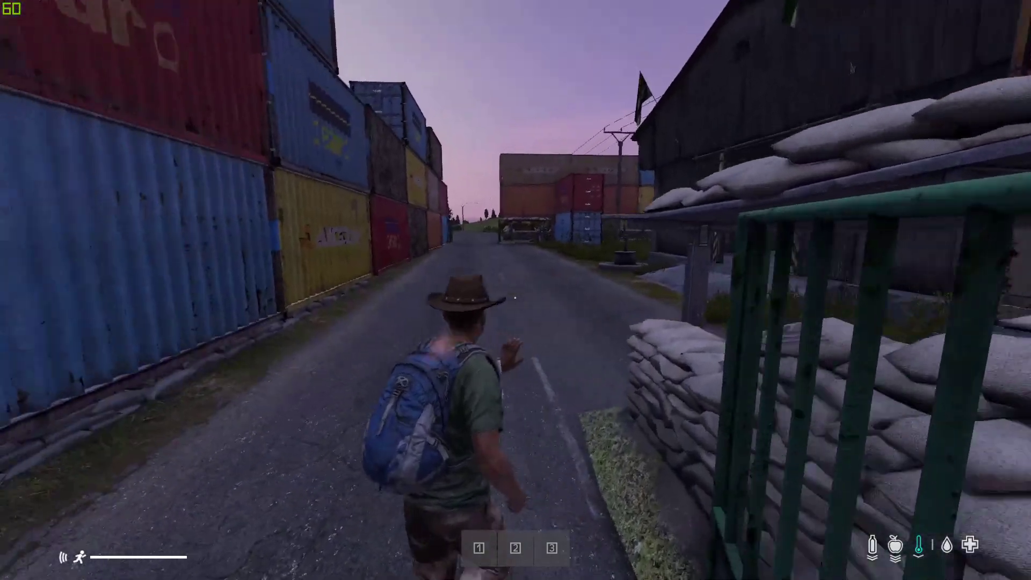
key("w")
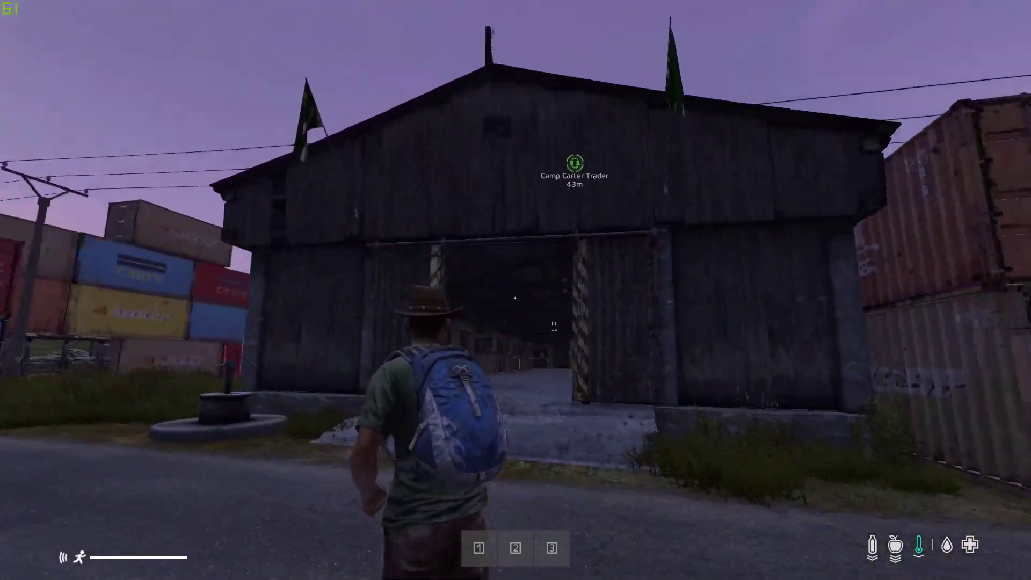
key("w")
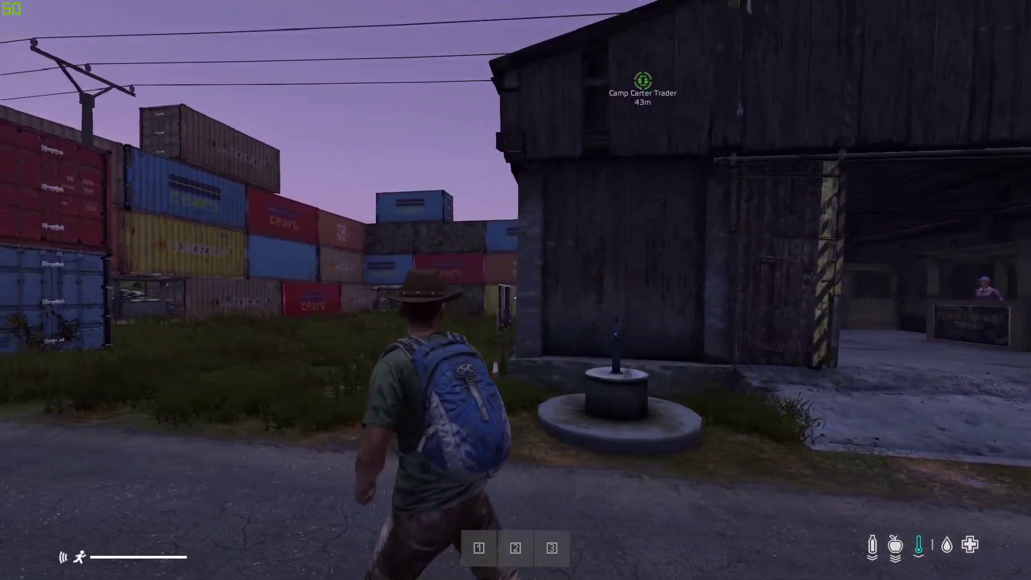
key("w")
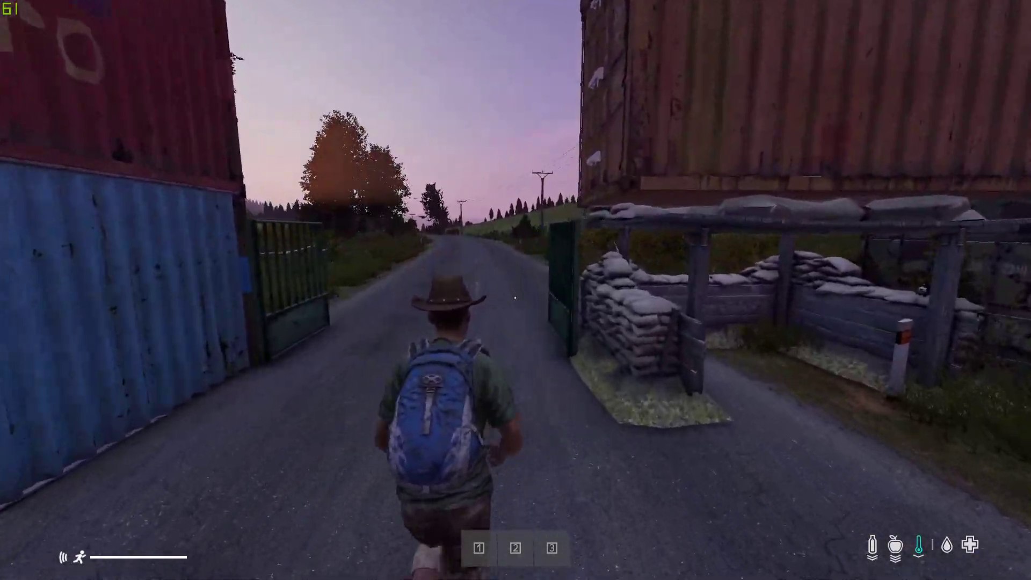
- Walk back along the road from the far gate, viewing the barn's side, and stop facing its open entrance
key("w")
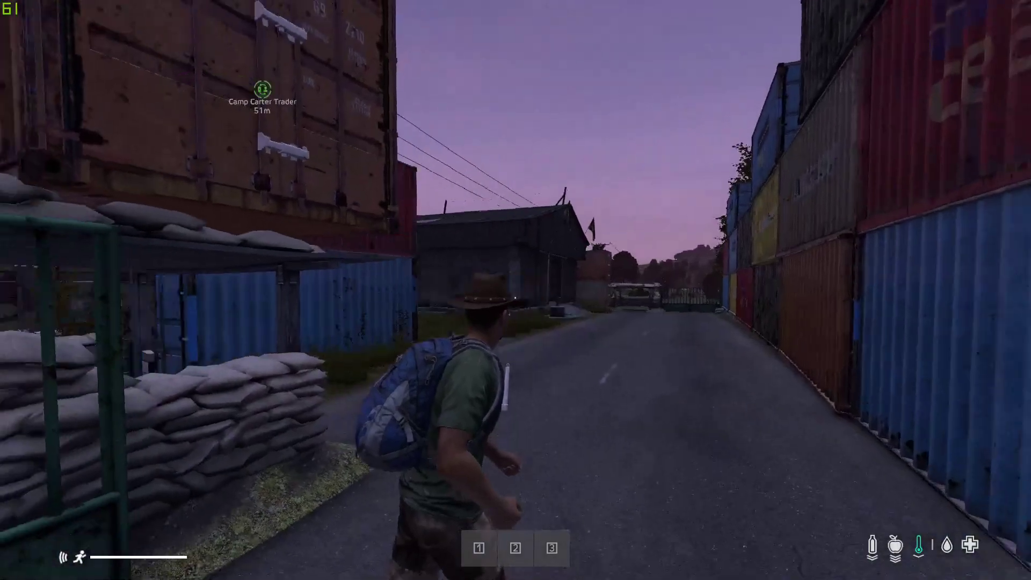
key("w")
key("w")
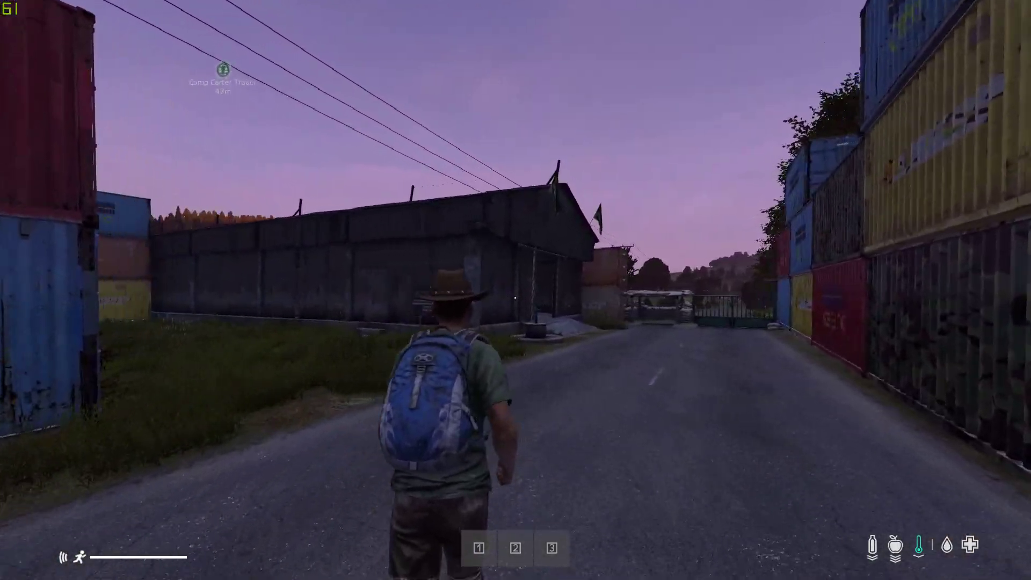
key("w")
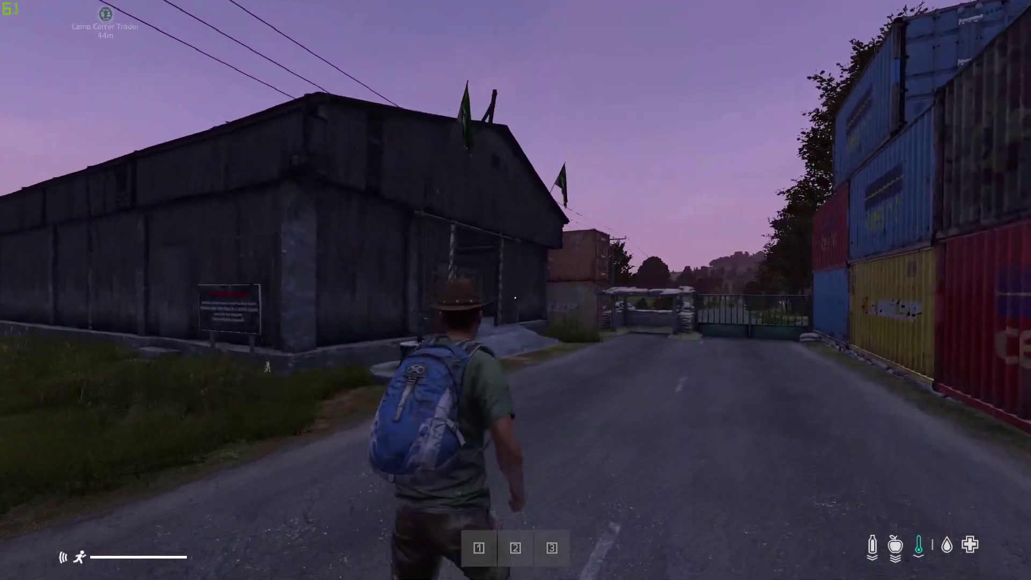
key("w")
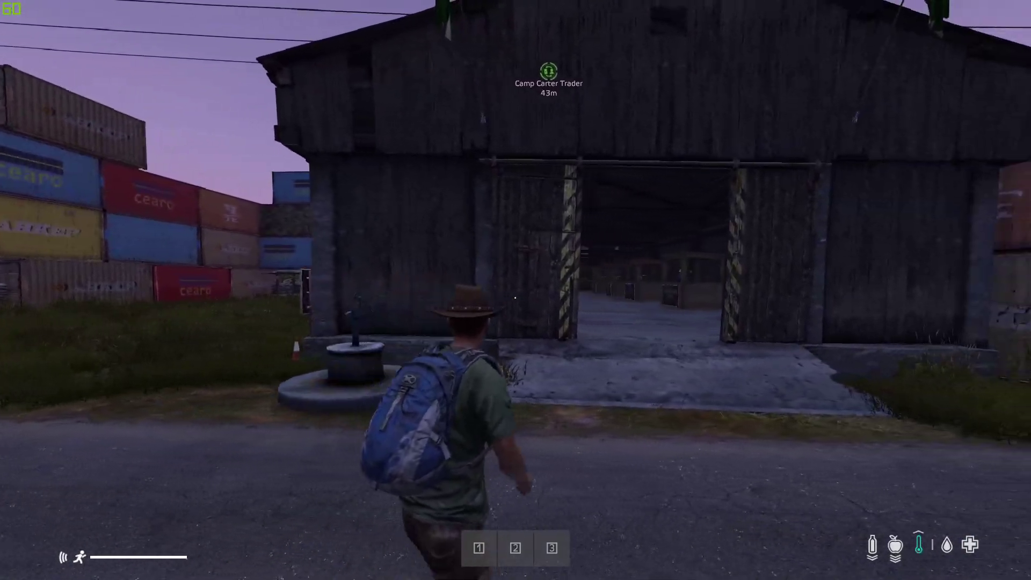
- Pause the game outside the barn and choose to exit the session
key("Escape")
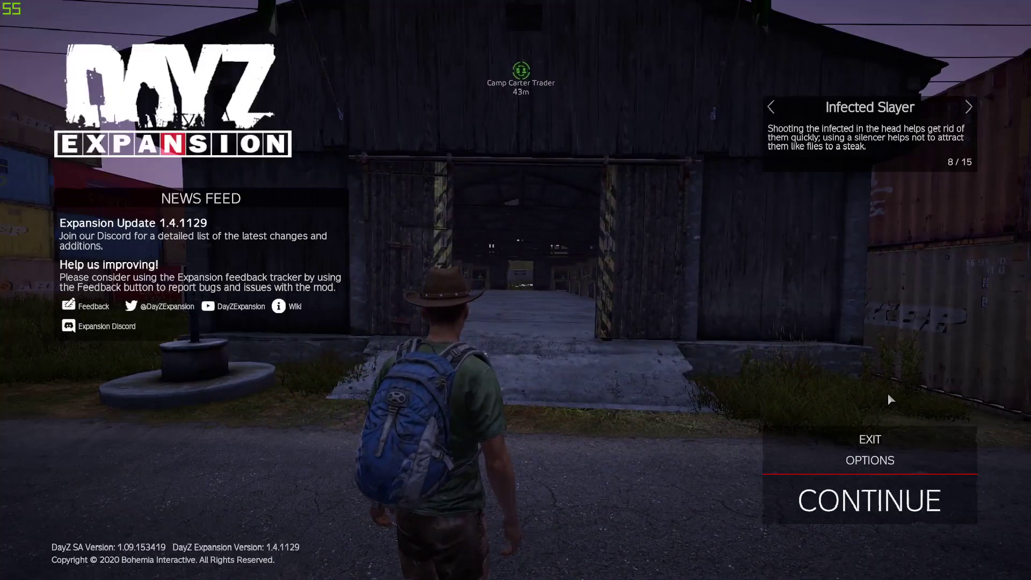
left_click(881, 437)
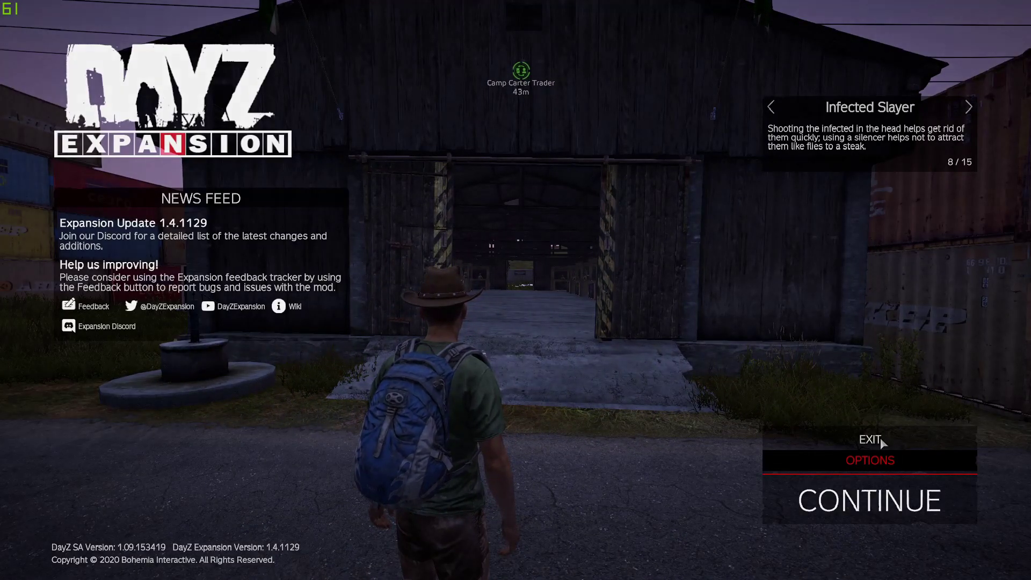